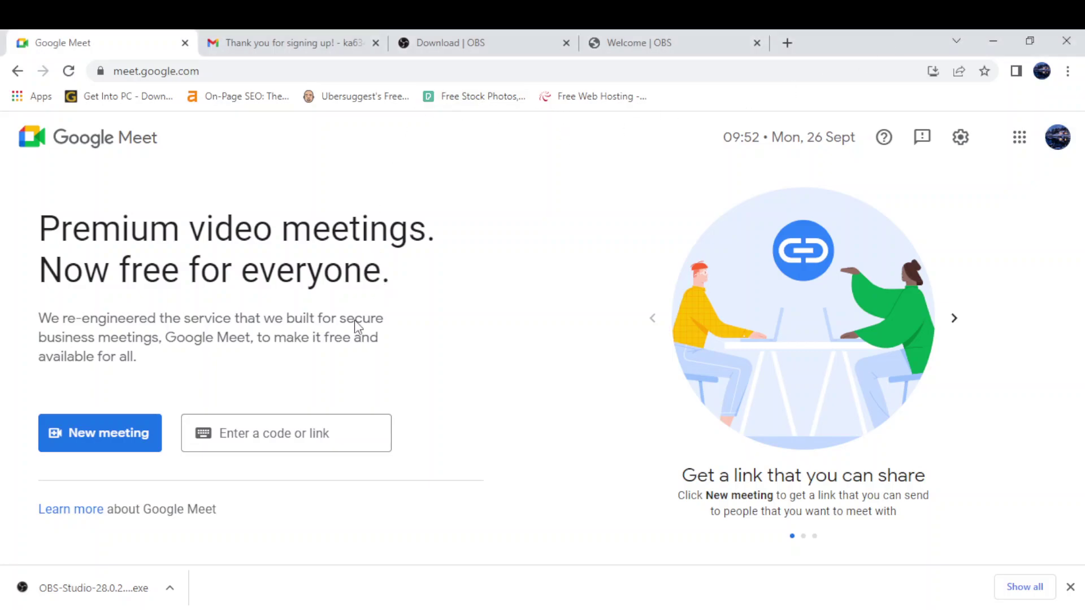
- Select the 'Enter a code or link' field on the Google Meet home page
left_click(273, 441)
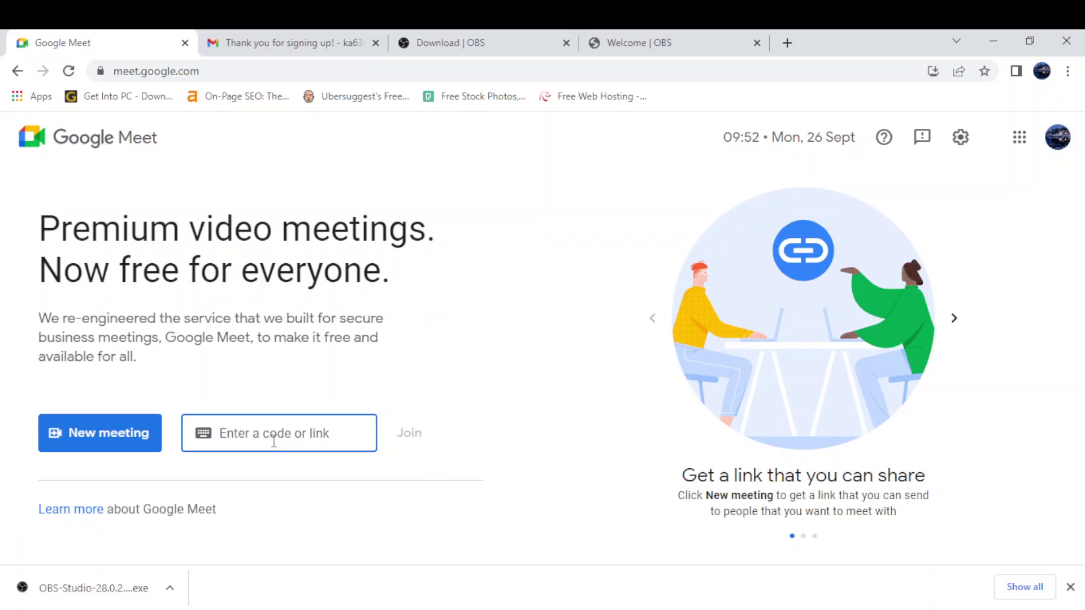
- Join meeting wtn-sdtk-eef, dismiss the camera-blocked notice, and ask to be let in
type("wtn-")
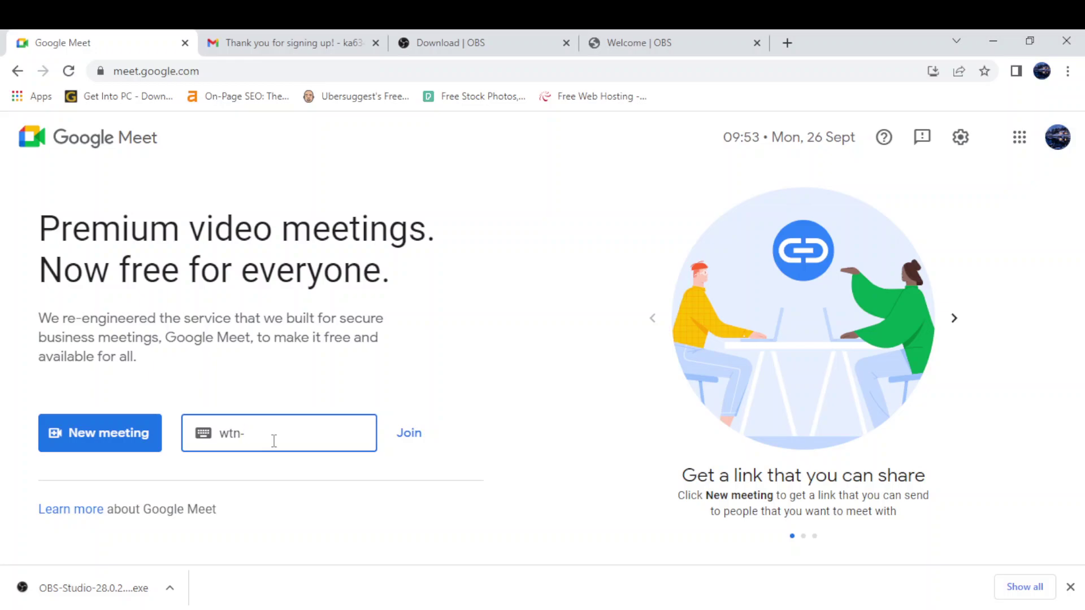
type("sdtk-eef")
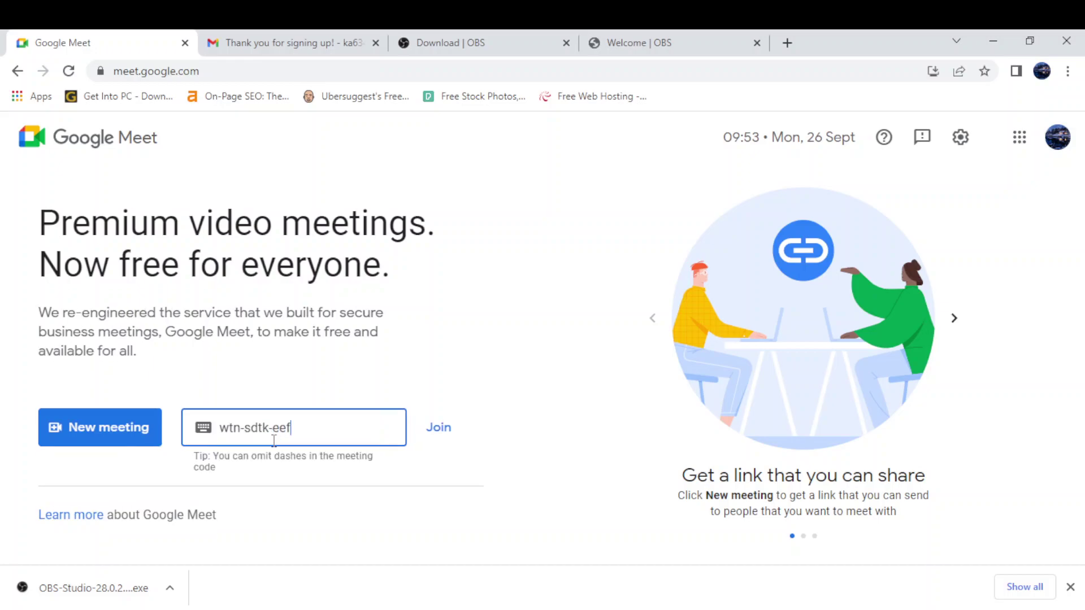
left_click(439, 432)
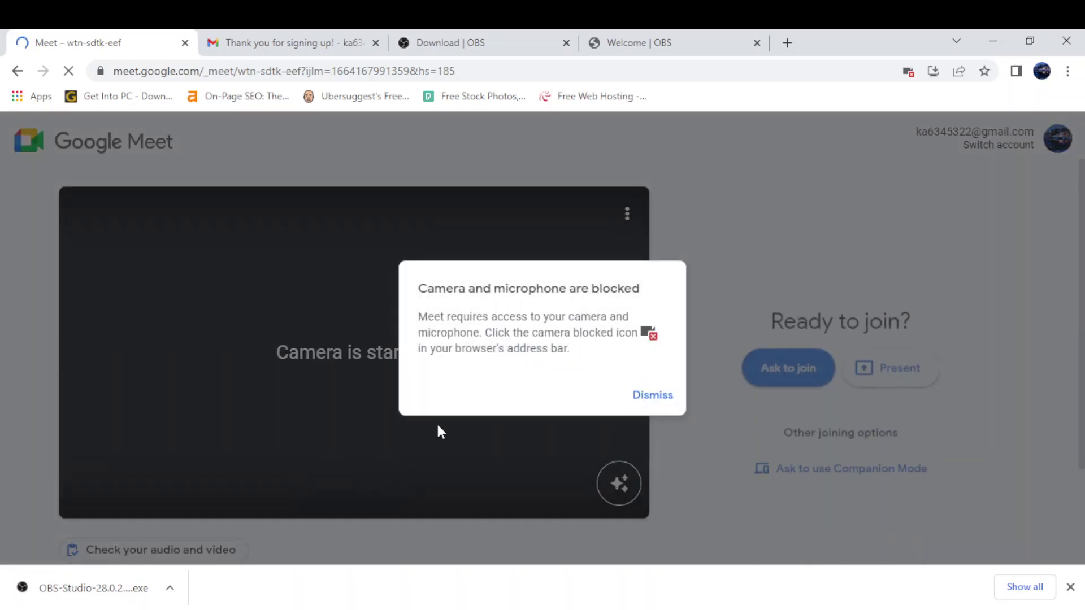
left_click(648, 397)
left_click(782, 347)
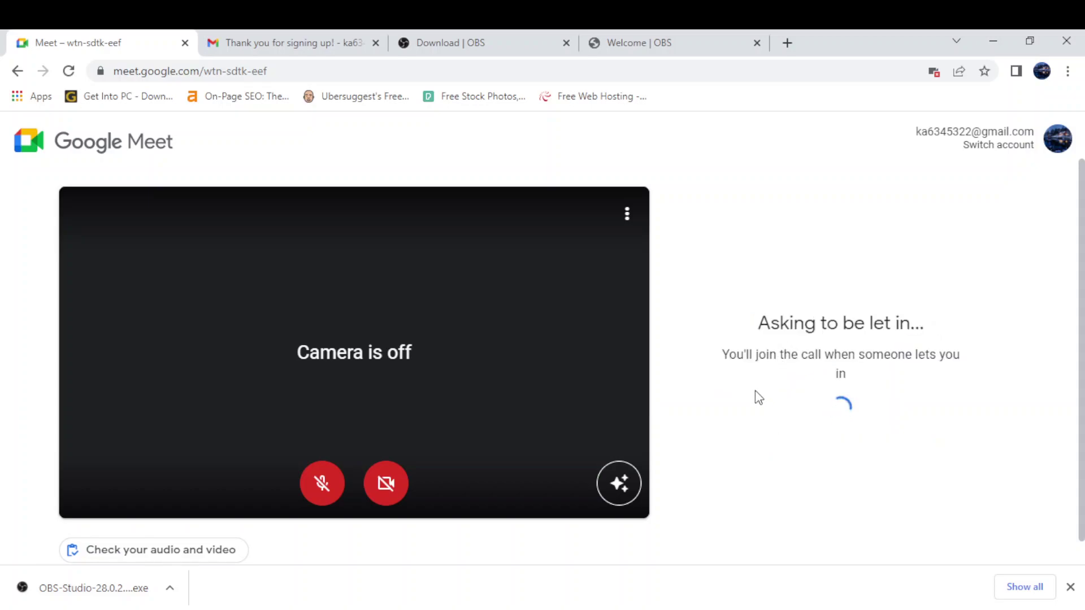
left_click(676, 609)
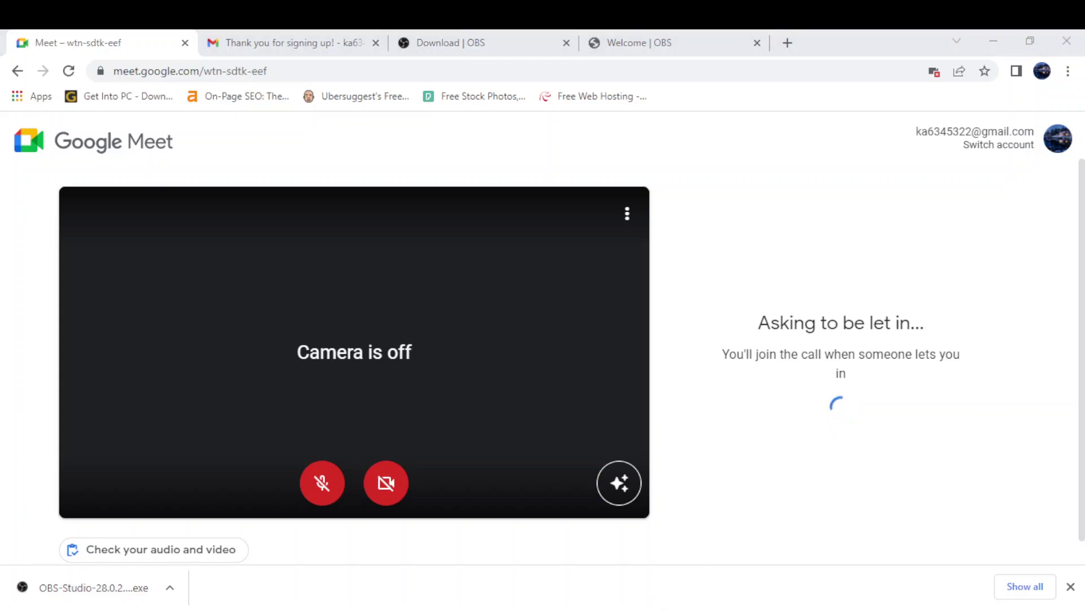
- Return to the browser and wait in the wtn-sdtk-eef lobby until admitted to view the presentation
left_click(676, 609)
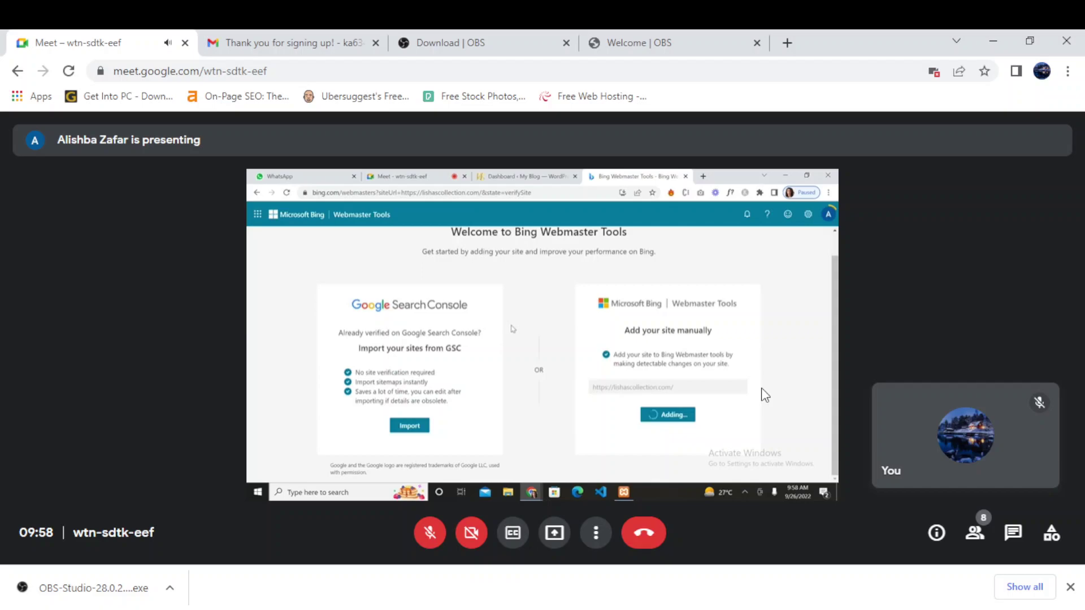
- Make the Chrome window with the shared Bing Webmaster Tools screen fullscreen using F11
mouse_move(765, 395)
mouse_move(356, 352)
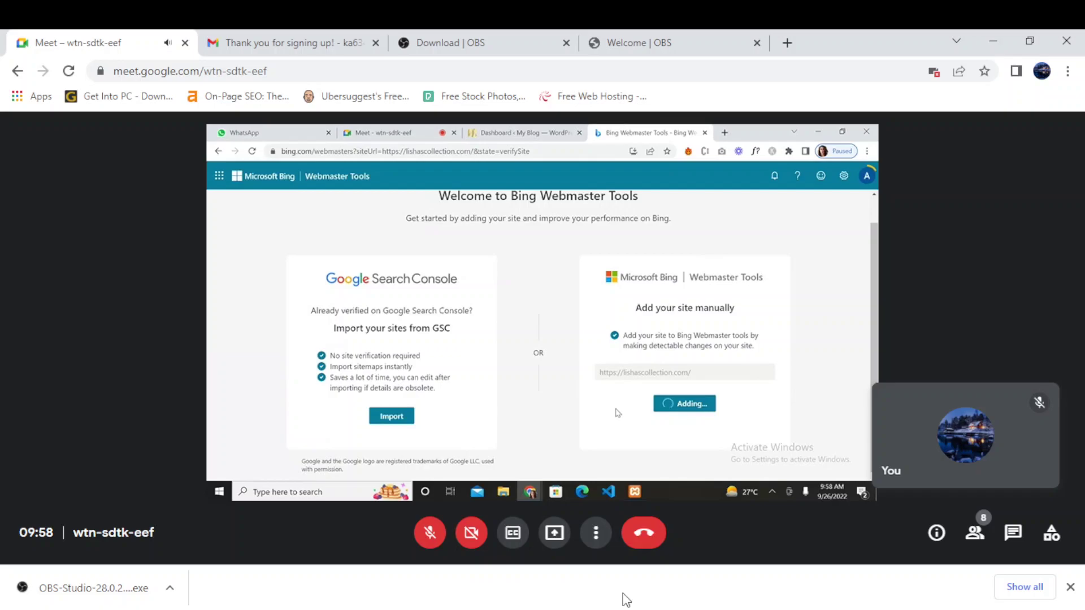
key("F11")
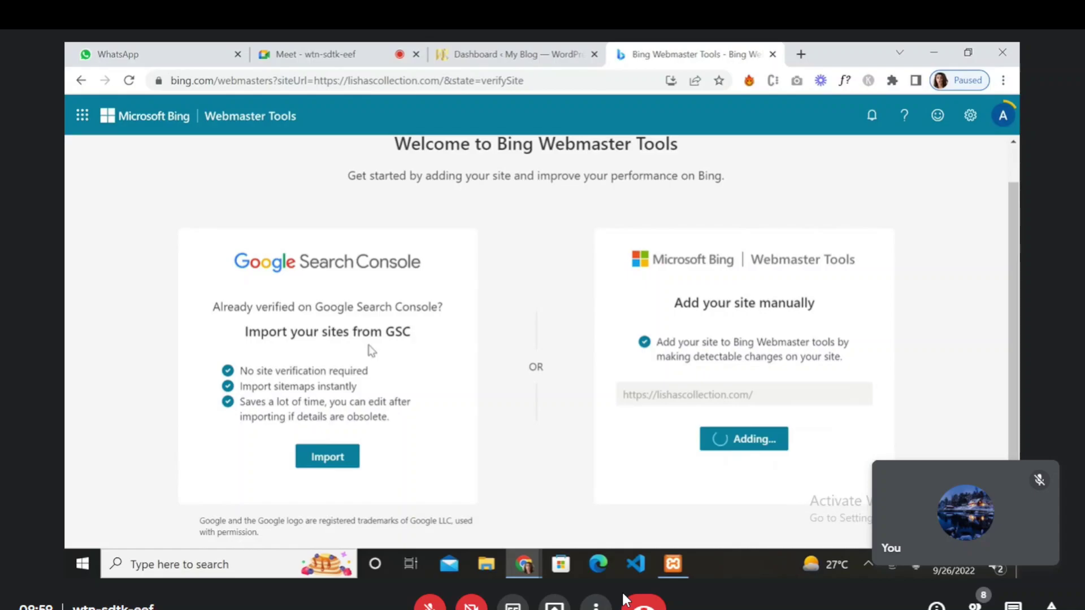
- Proceed to verifying the pending site and download BingSiteAuth.xml from the XML File option
left_click(327, 461)
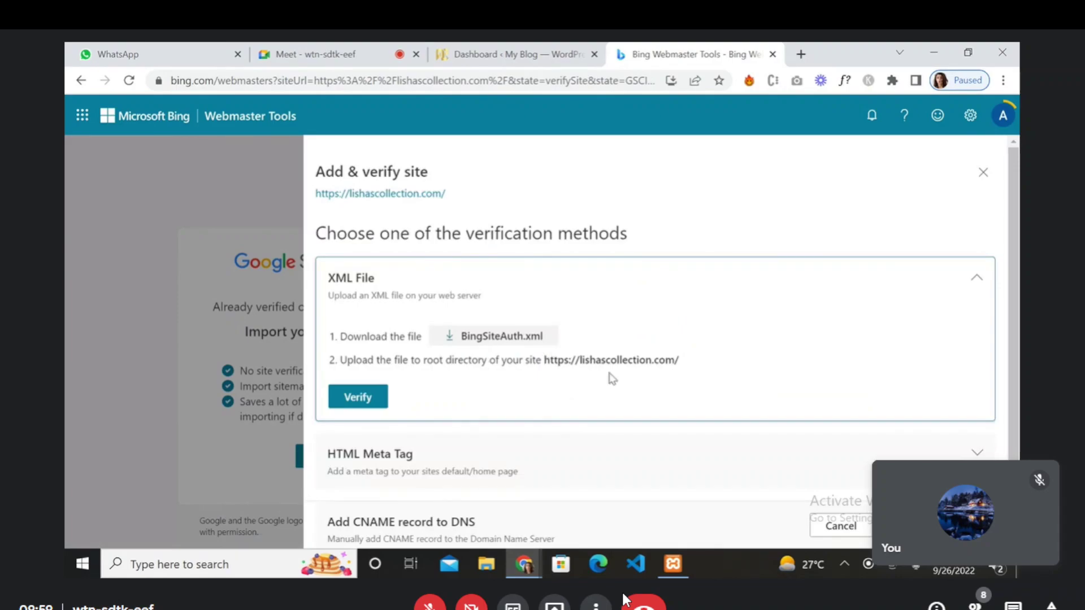
left_click(983, 172)
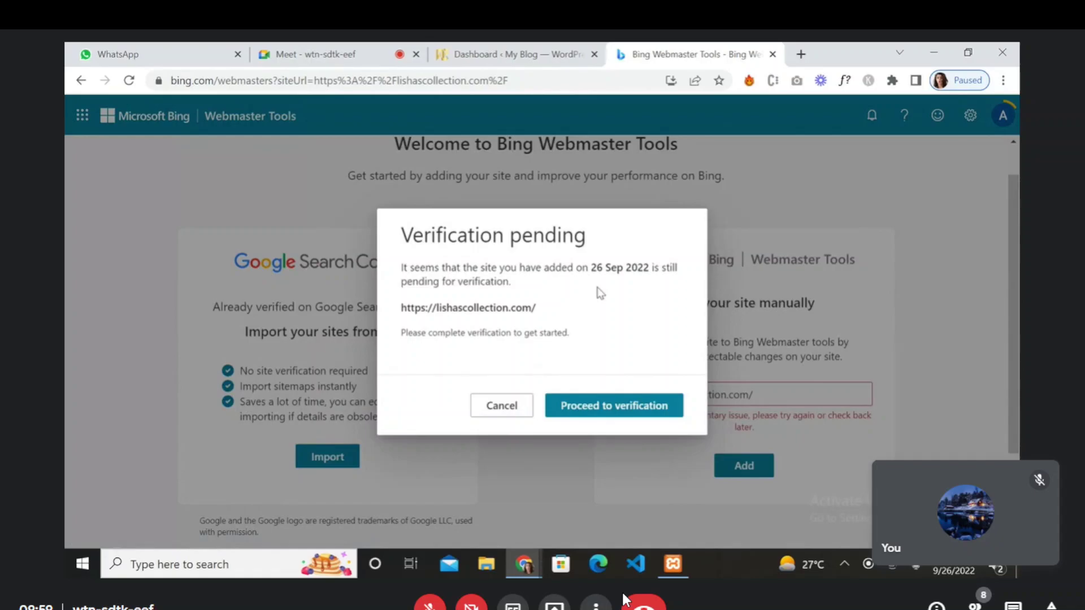
left_click(589, 416)
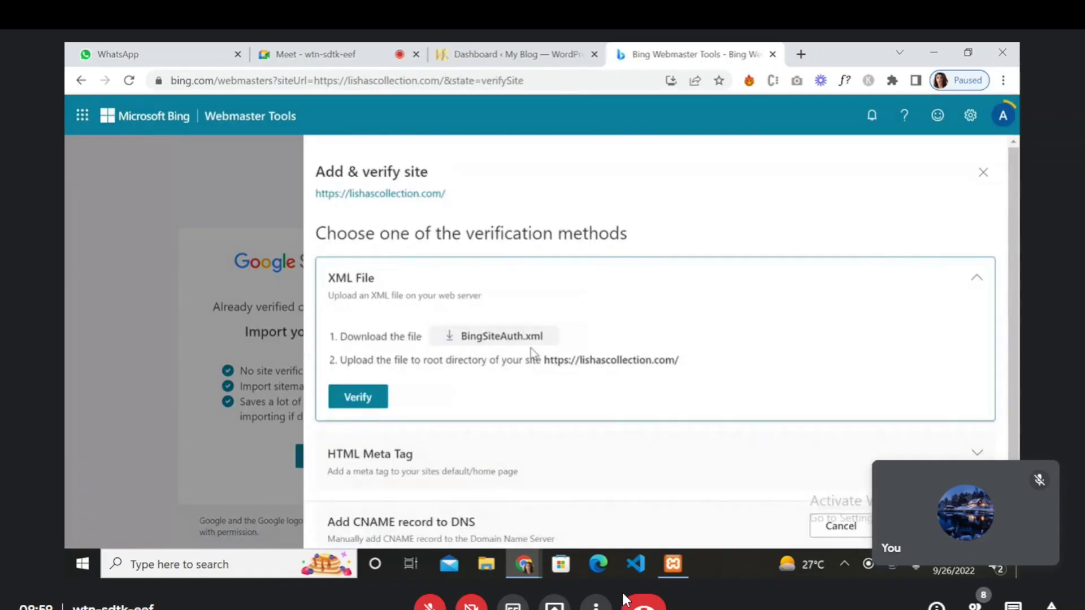
scroll(533, 354, "down", 1)
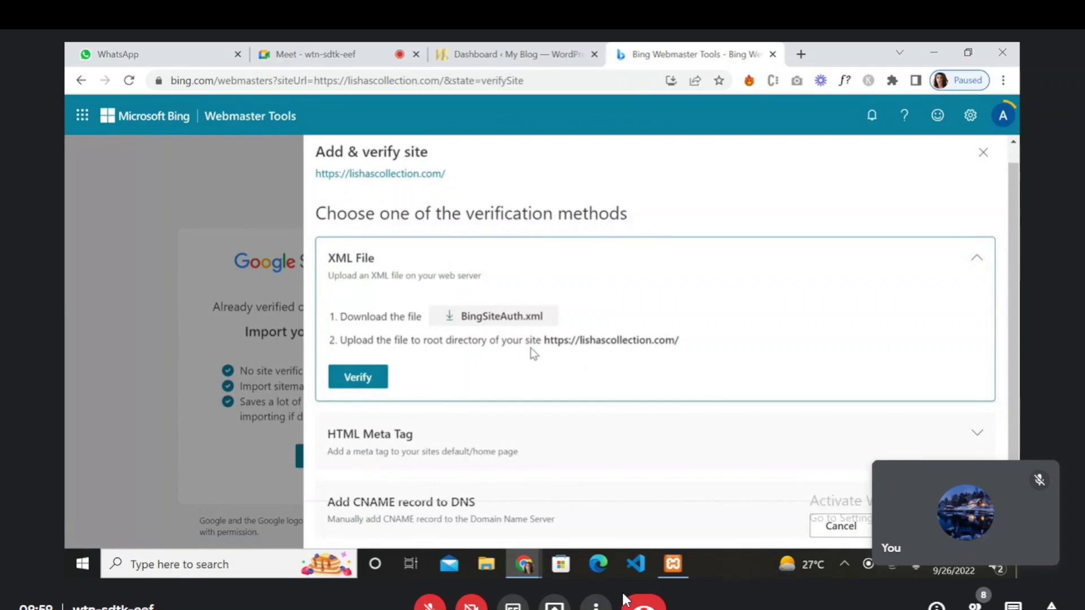
left_click(501, 325)
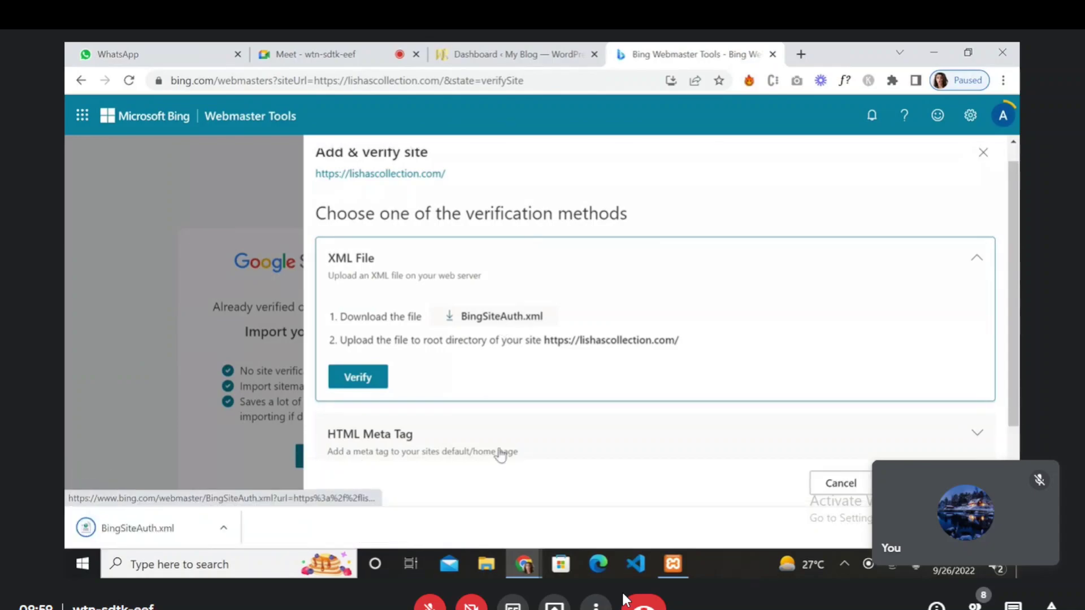
- Paste a copy of BingSiteAuth.xml from its download folder onto the Desktop and refresh it
key("ctrl+j")
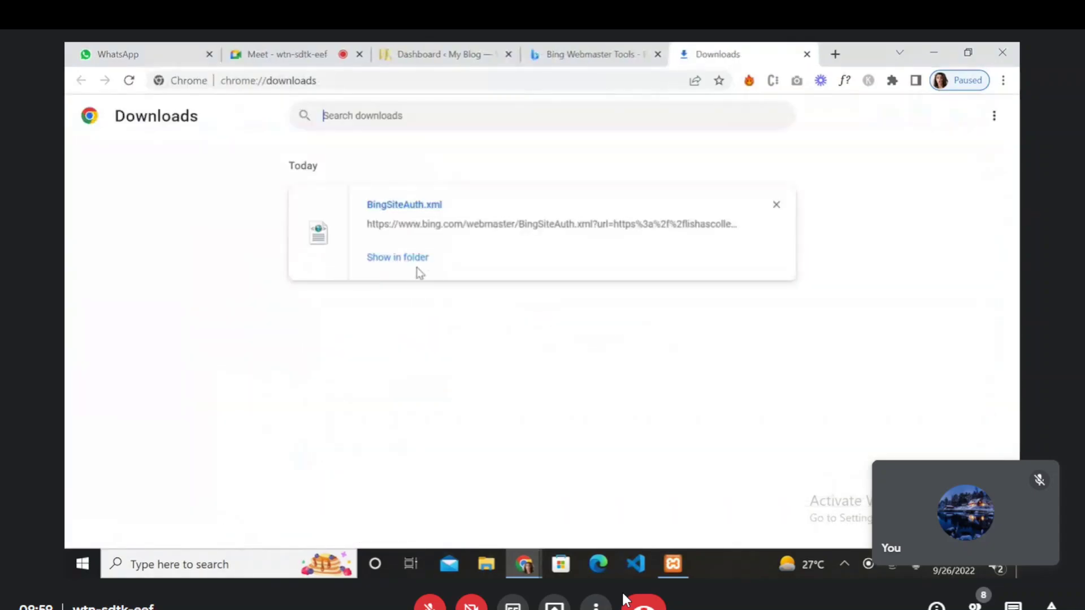
left_click(402, 261)
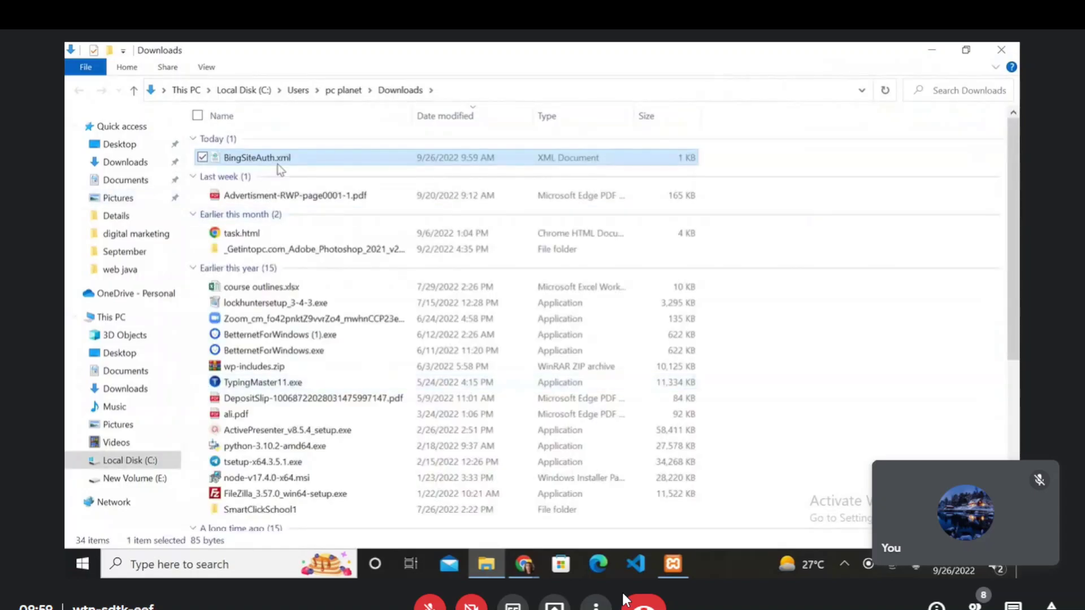
left_click(120, 353)
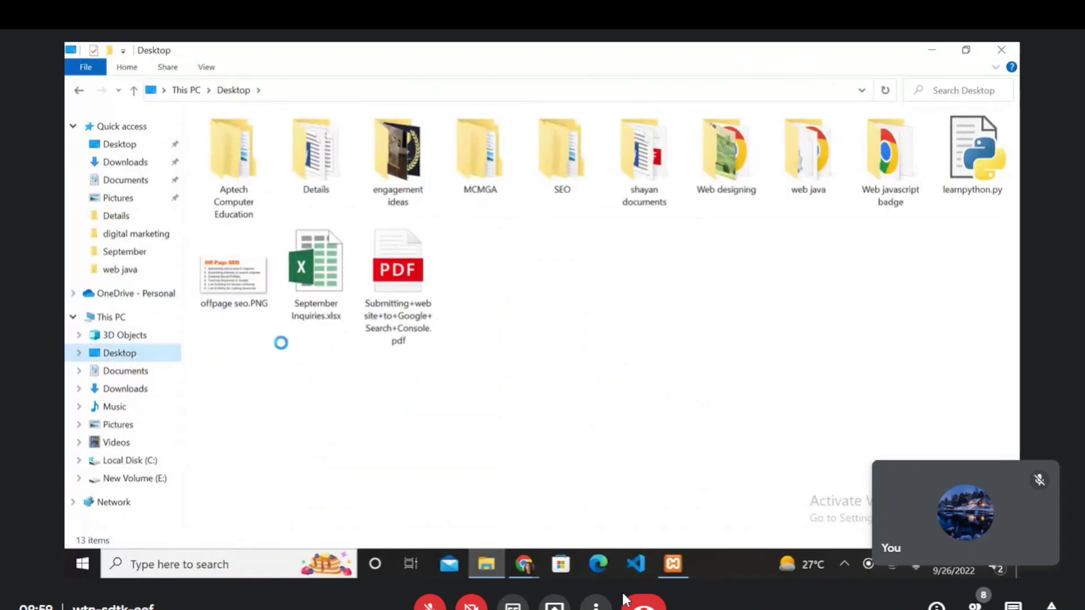
key("ctrl+v")
right_click(484, 410)
left_click(390, 288)
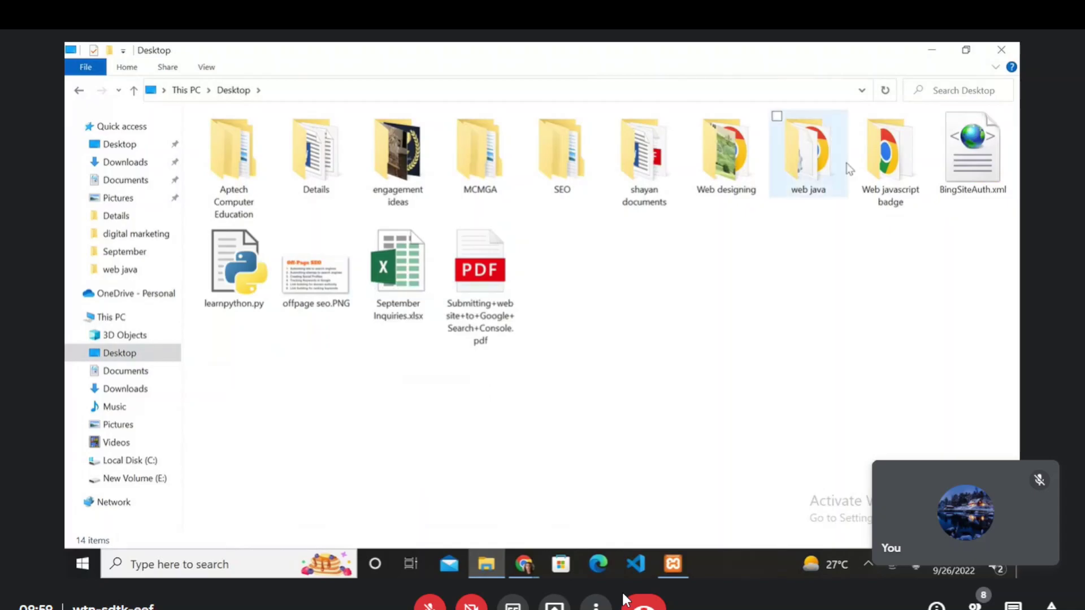
- Close File Explorer, remove BingSiteAuth.xml from the downloads list, and close the Downloads page
left_click(1001, 49)
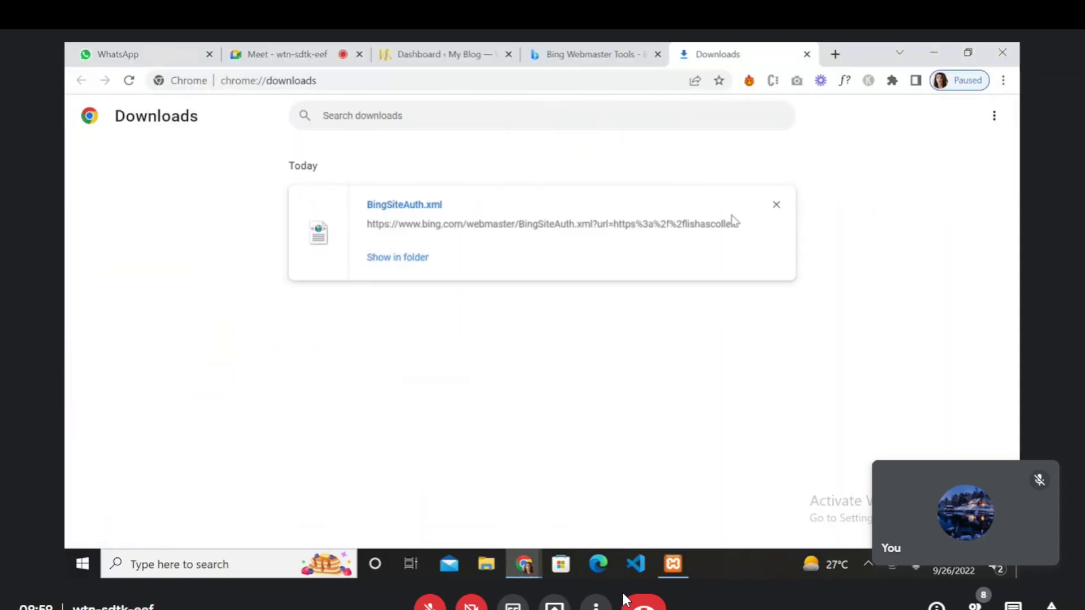
left_click(776, 204)
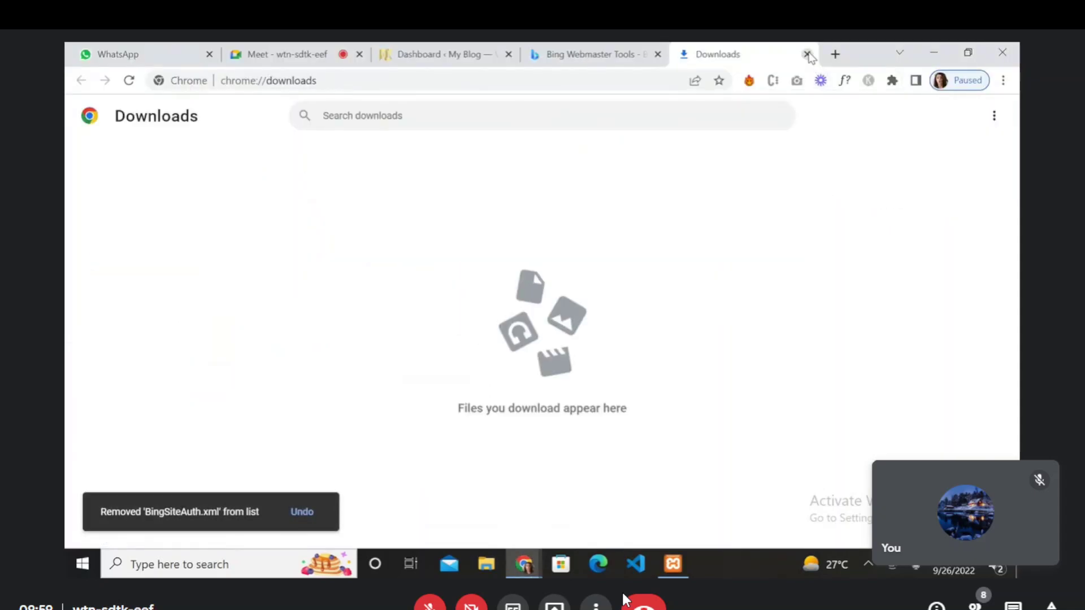
left_click(807, 54)
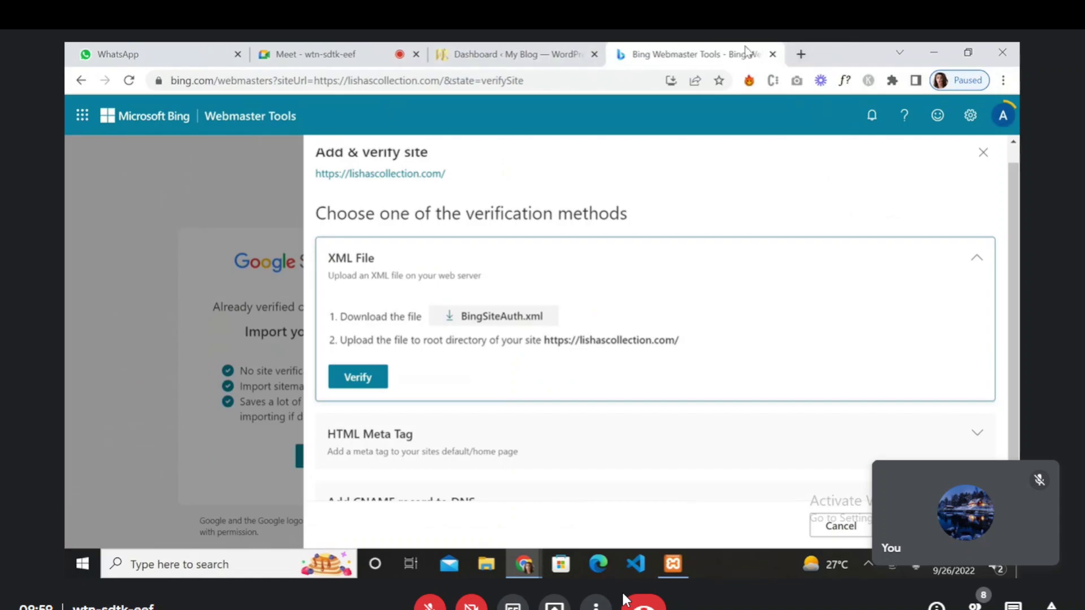
- Load the site's cpanel address in a new tab, then close that cPanel login page
left_click(800, 54)
type("lis")
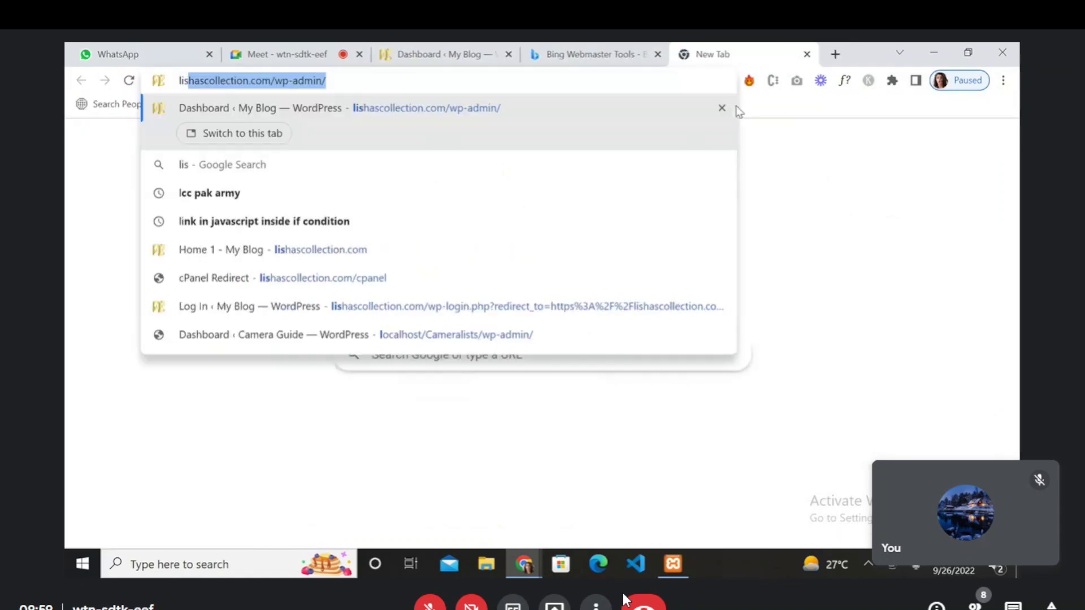
key("Right")
key("BackSpace")
key("BackSpace")
key("BackSpace")
key("BackSpace")
key("BackSpace")
key("BackSpace")
key("BackSpace")
key("BackSpace")
key("BackSpace")
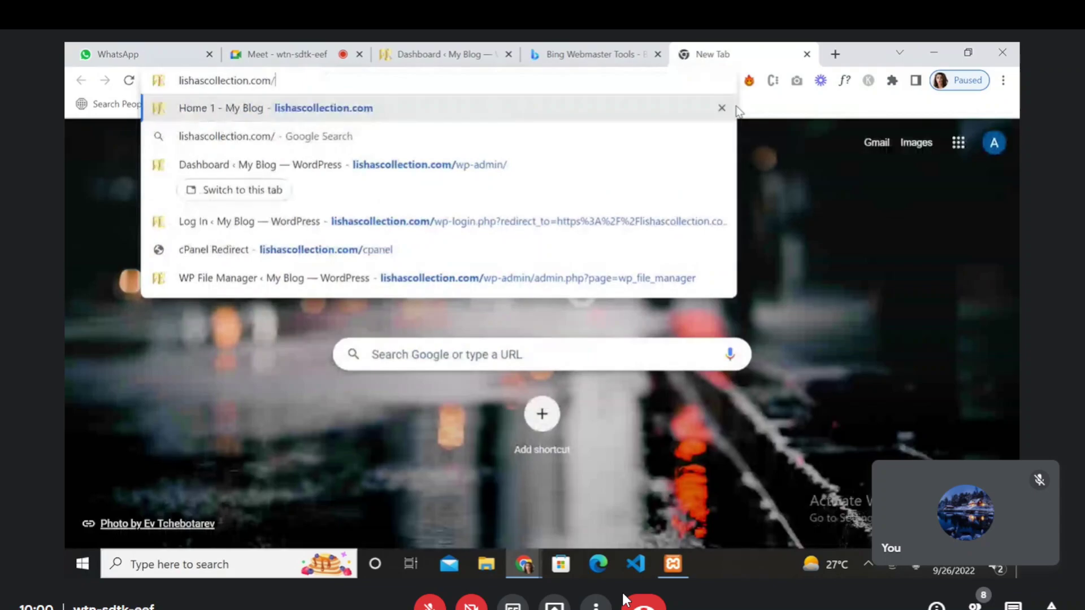
type("cpanel")
key("Return")
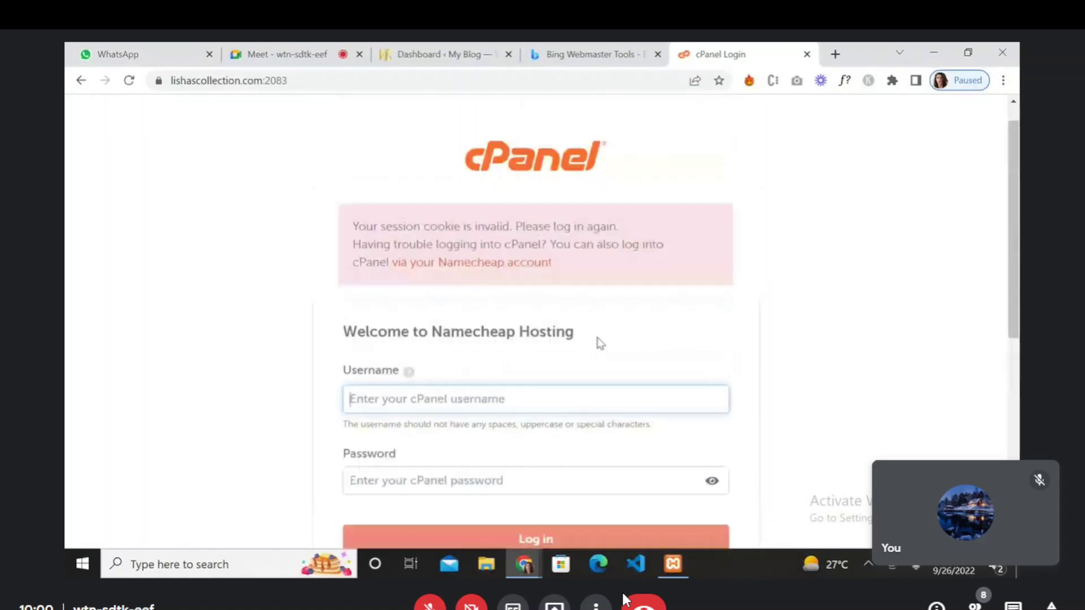
left_click(806, 54)
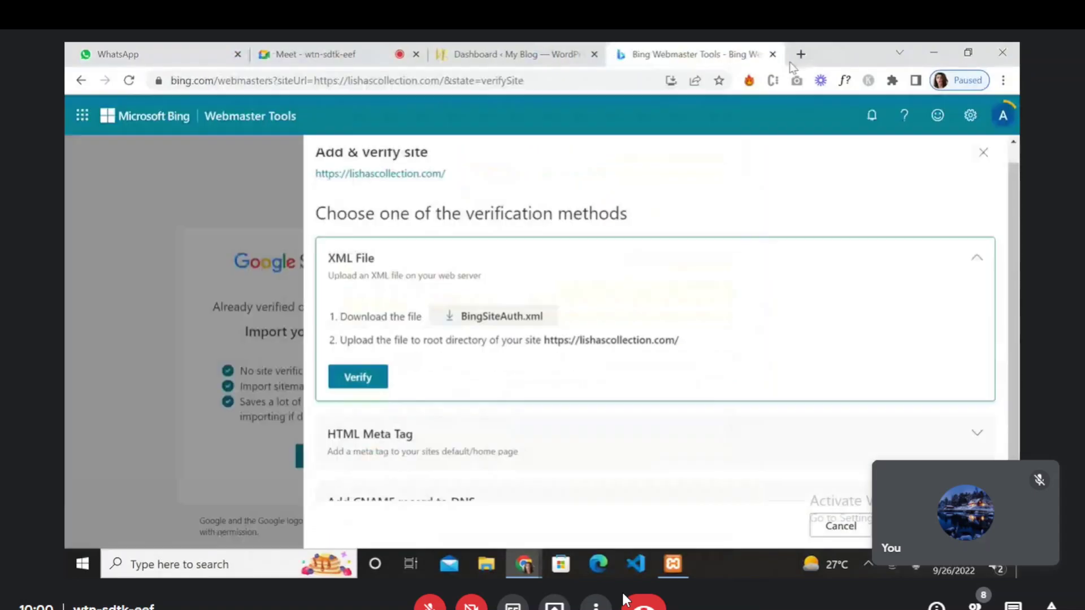
- Switch to the WordPress admin Dashboard and scroll the sidebar to WP File Manager
left_click(466, 51)
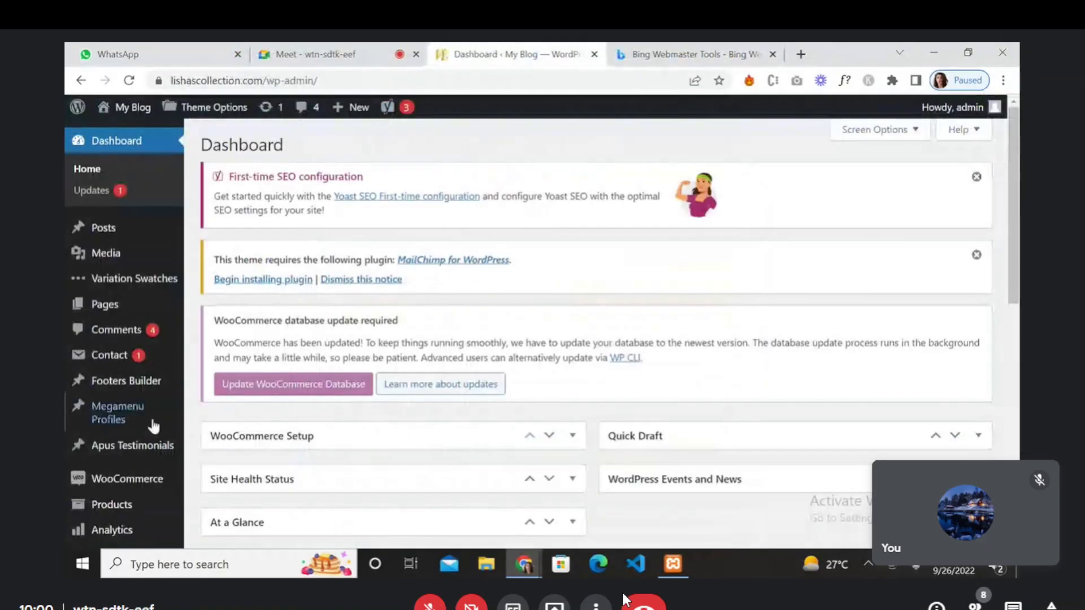
scroll(138, 443, "down", 5)
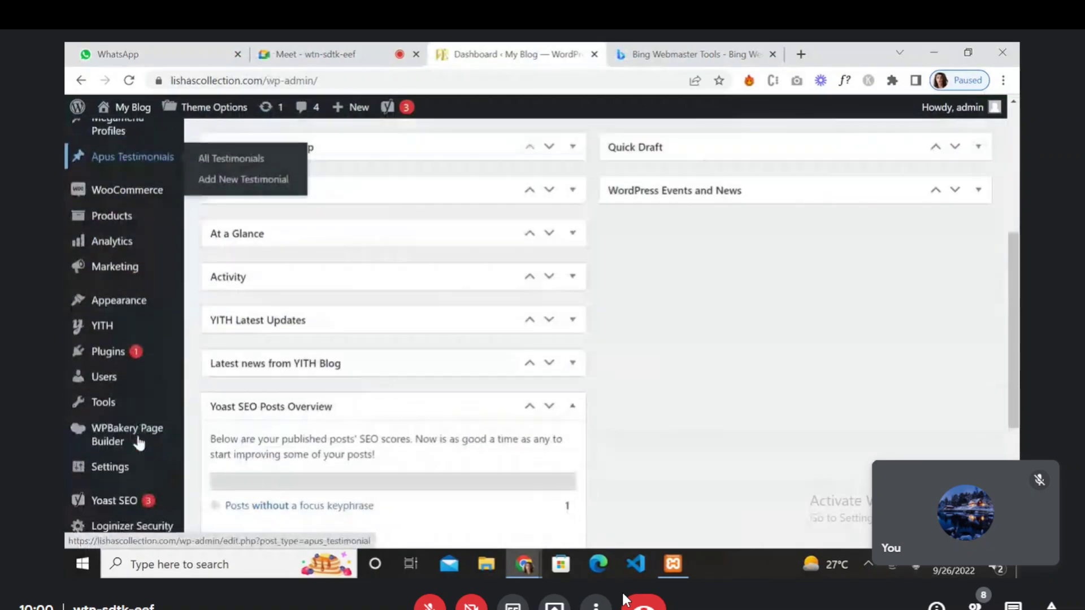
scroll(138, 443, "down", 4)
mouse_move(147, 346)
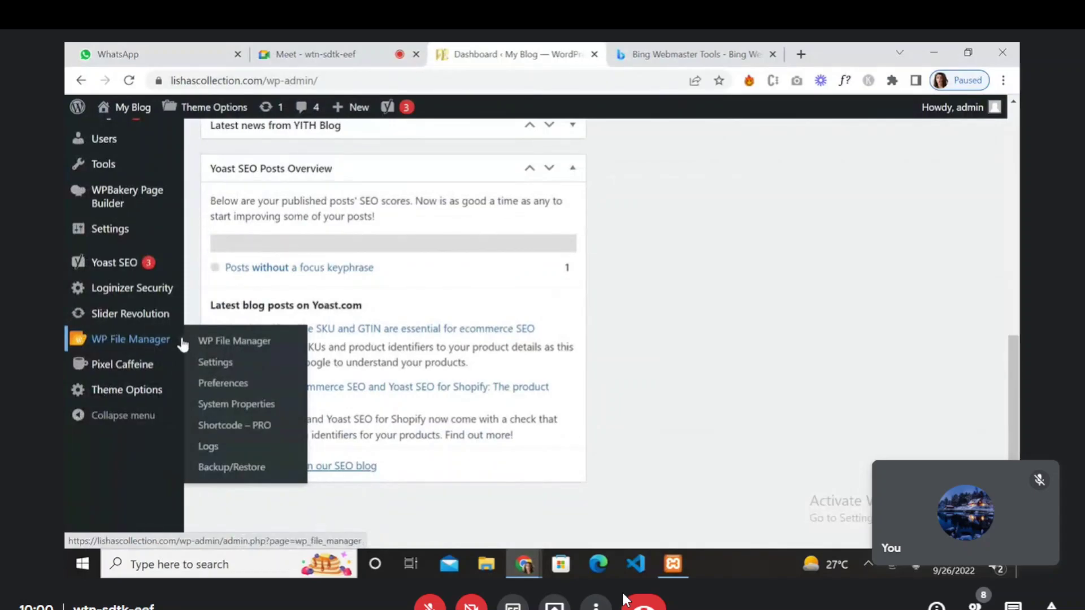
- Upload BingSiteAuth.xml from the Desktop into the site's root folder via WP File Manager
left_click(238, 341)
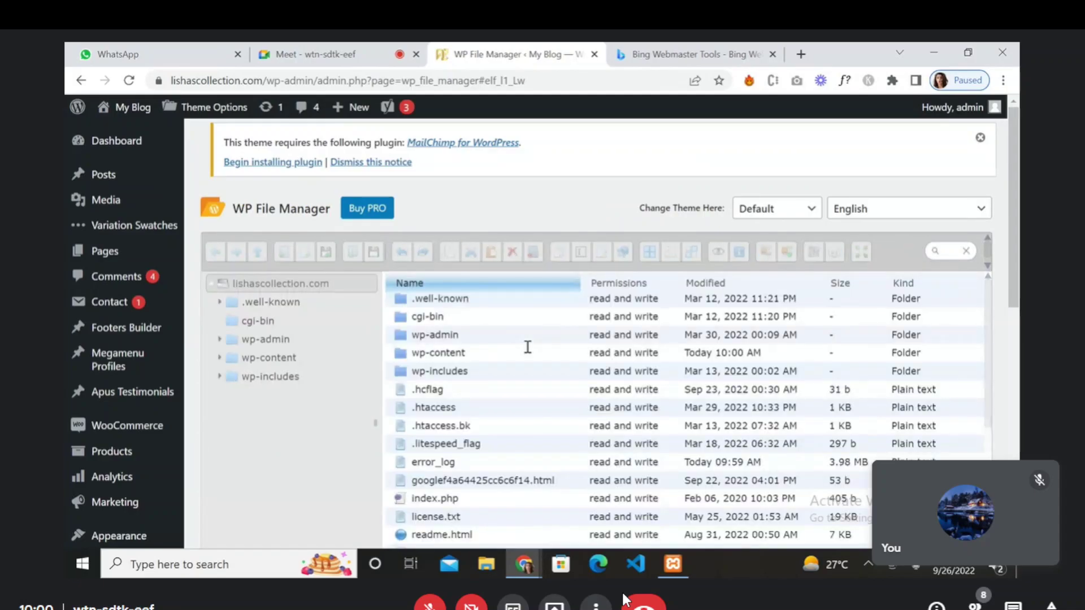
scroll(527, 347, "down", 5)
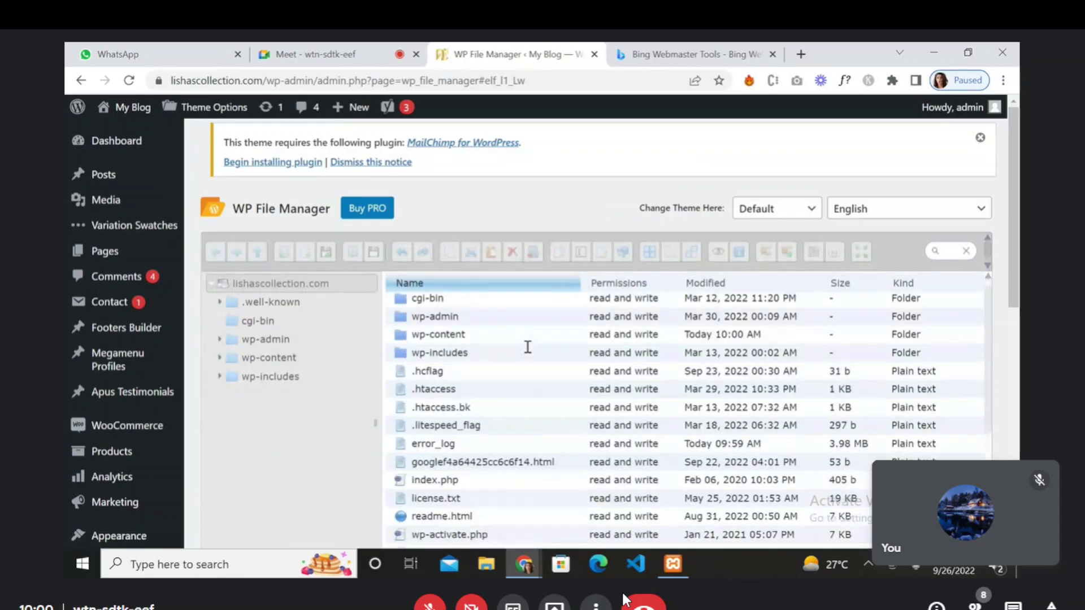
scroll(527, 347, "up", 5)
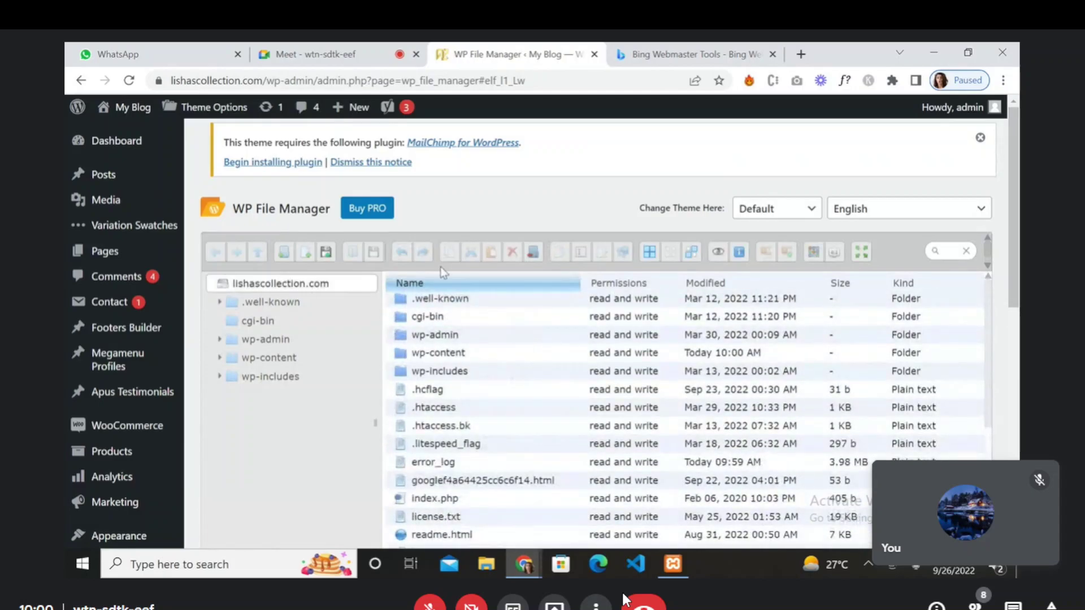
left_click(325, 253)
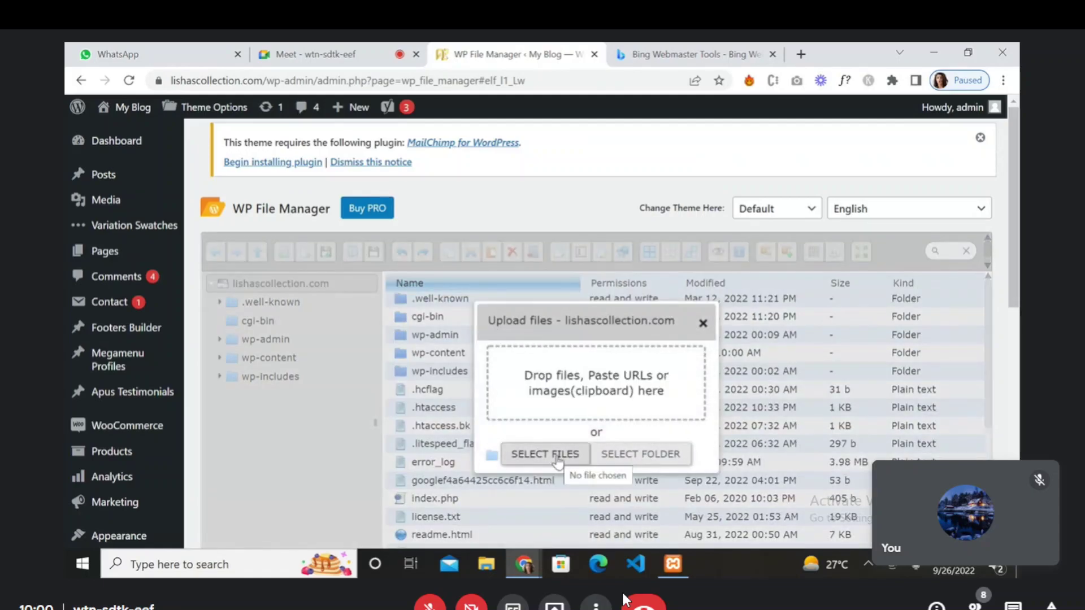
left_click(558, 462)
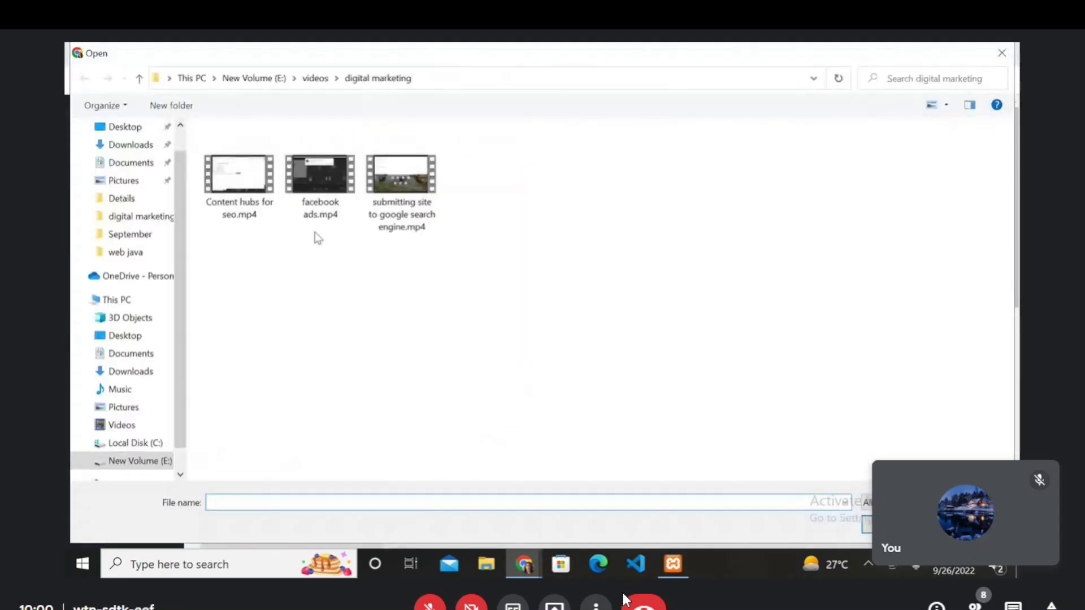
left_click(117, 131)
double_click(987, 159)
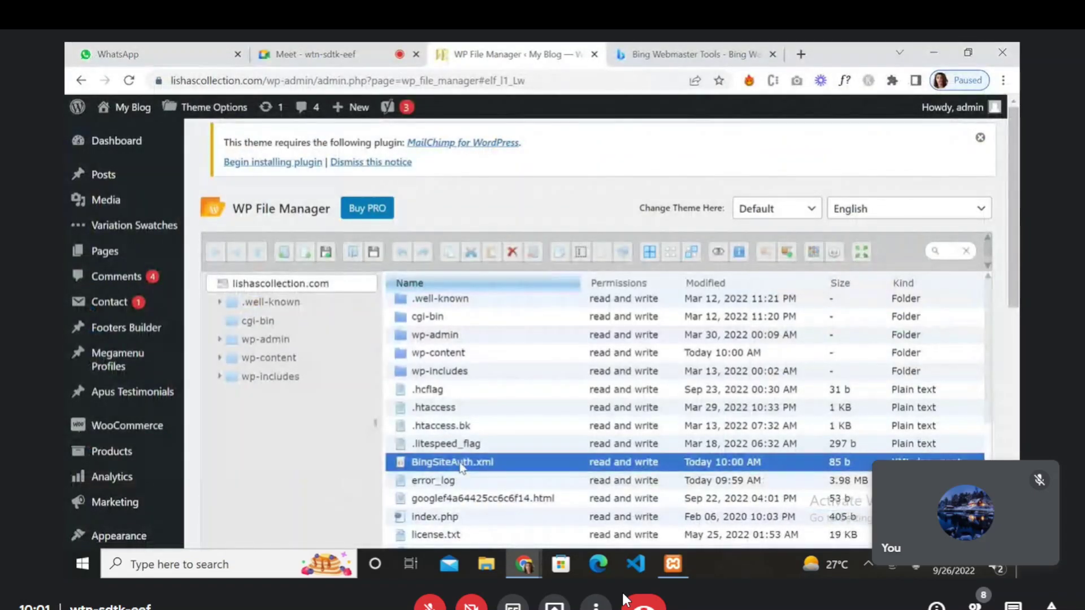
scroll(334, 483, "down", 3)
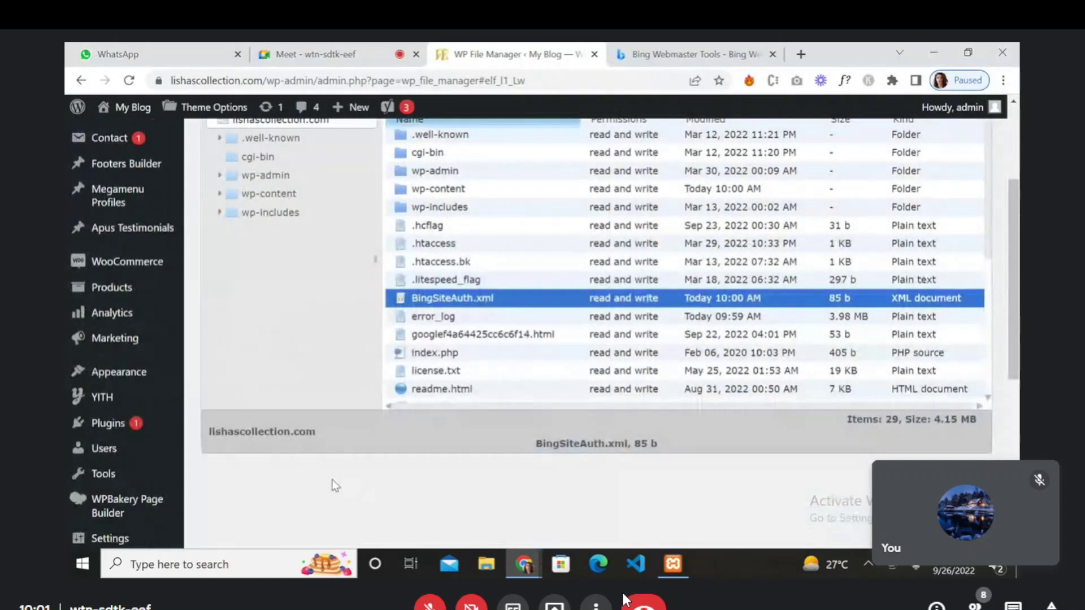
scroll(335, 484, "up", 3)
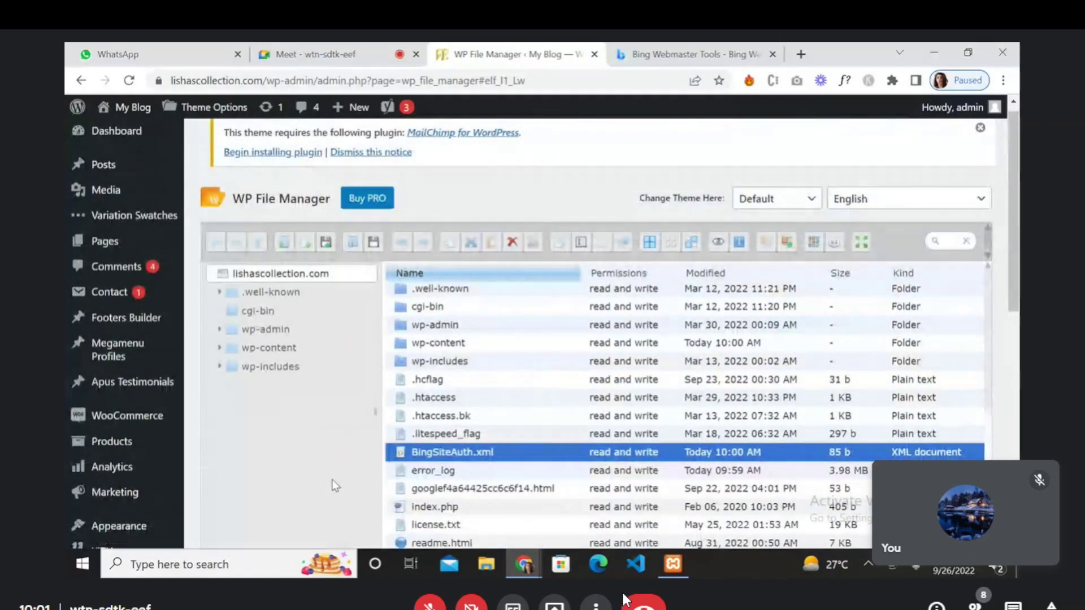
- Verify lishascollection.com with the XML file in Bing, then scroll through its Home overview
left_click(681, 54)
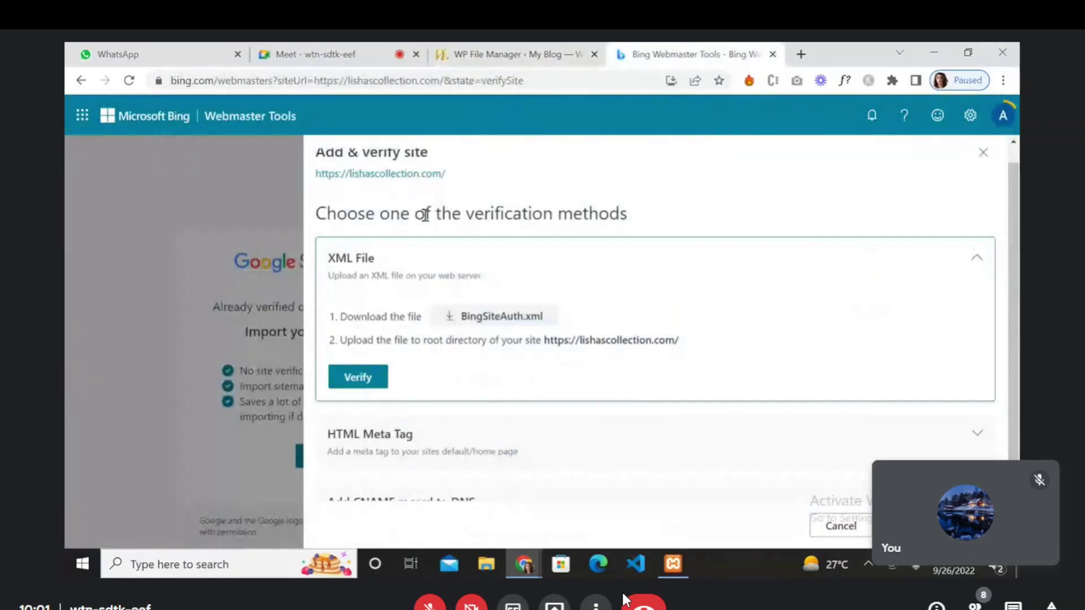
left_click(357, 377)
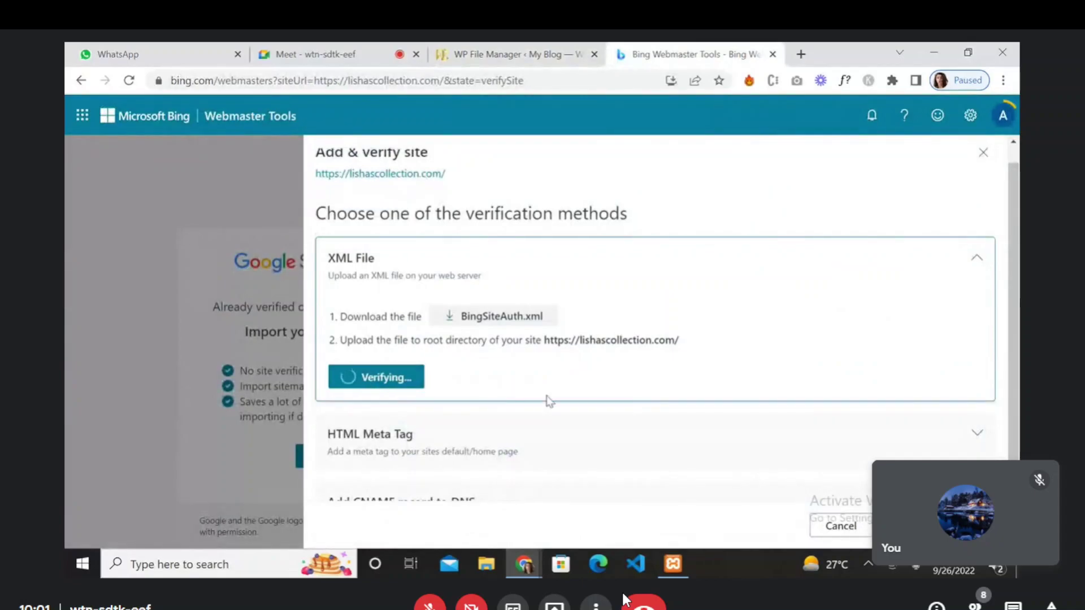
scroll(550, 402, "down", 1)
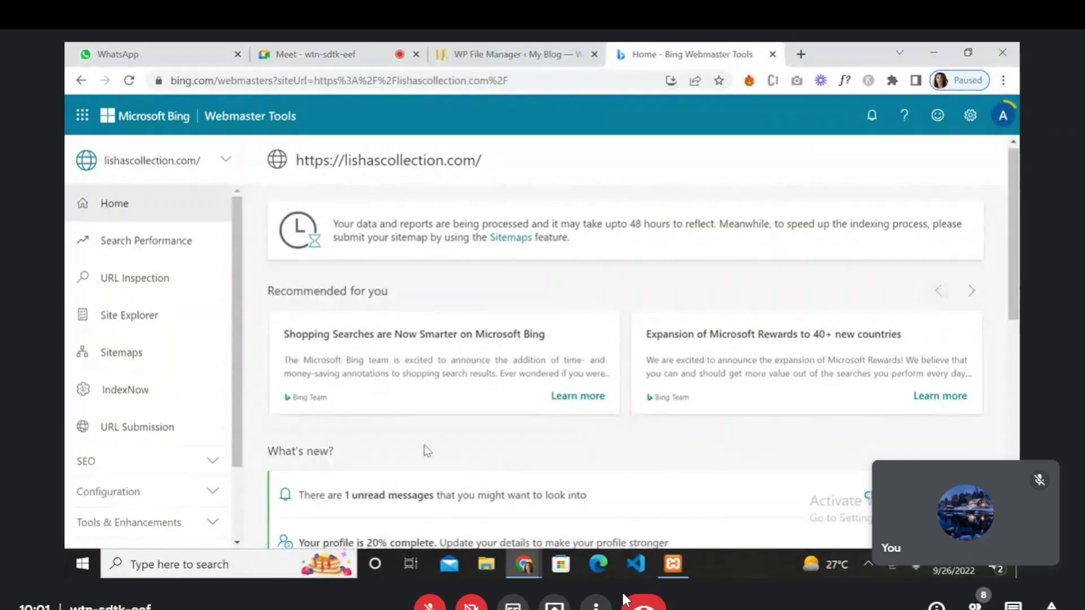
scroll(427, 451, "down", 4)
scroll(427, 450, "down", 4)
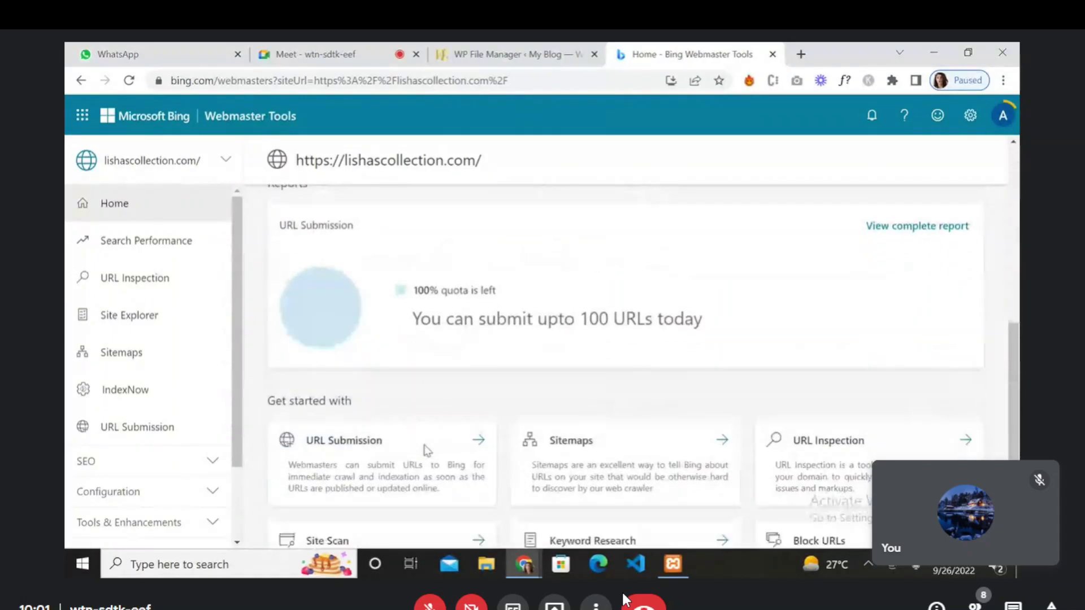
scroll(425, 452, "up", 1)
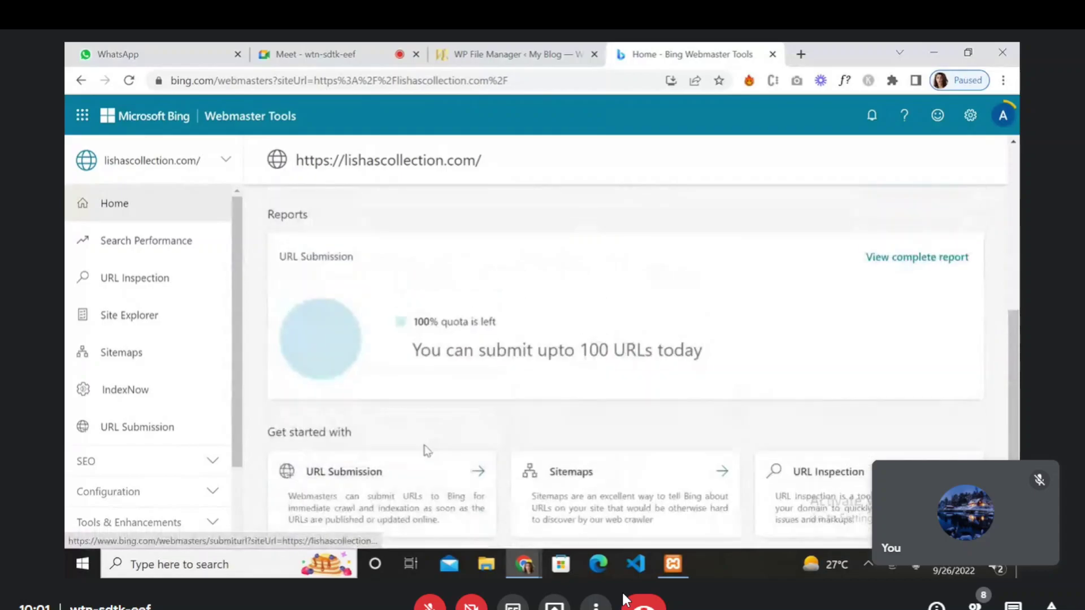
scroll(427, 450, "down", 2)
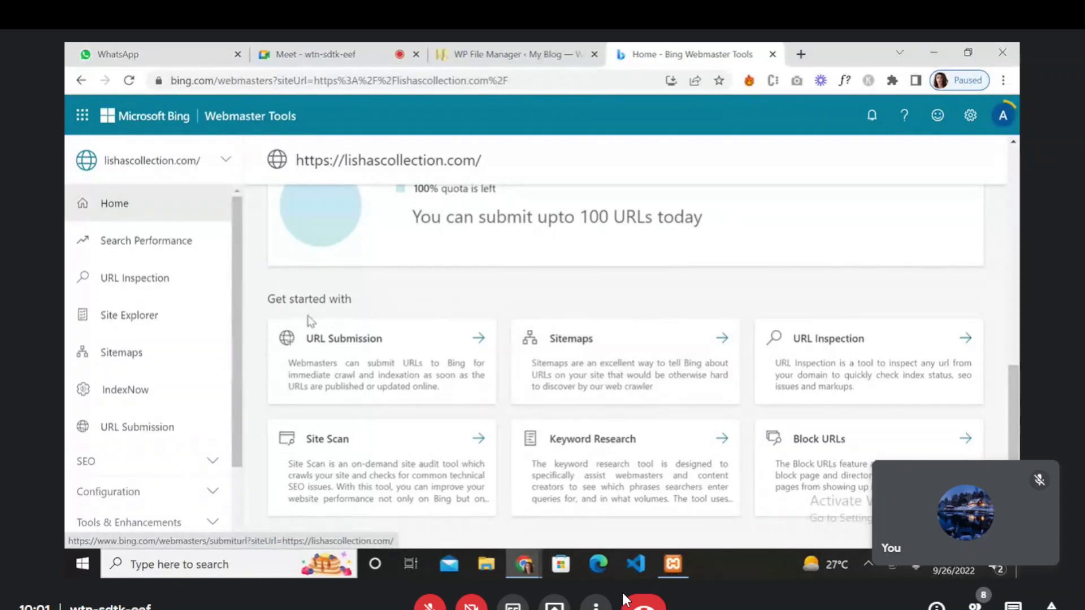
- Check Bing's empty Sitemaps page, cancel Submit sitemap, and return to the WP File Manager tab
left_click(144, 356)
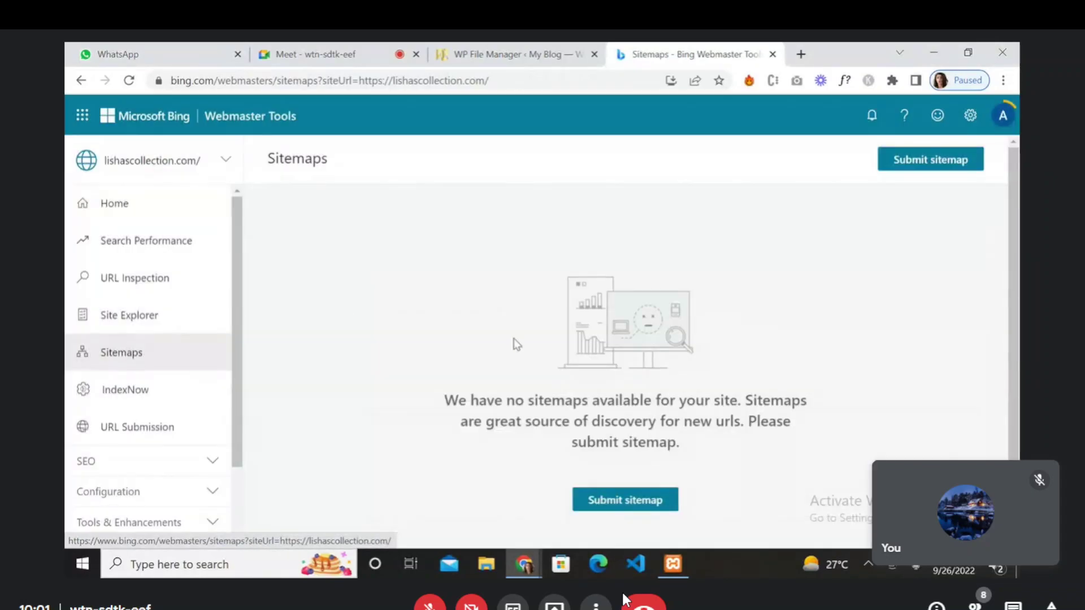
left_click(599, 452)
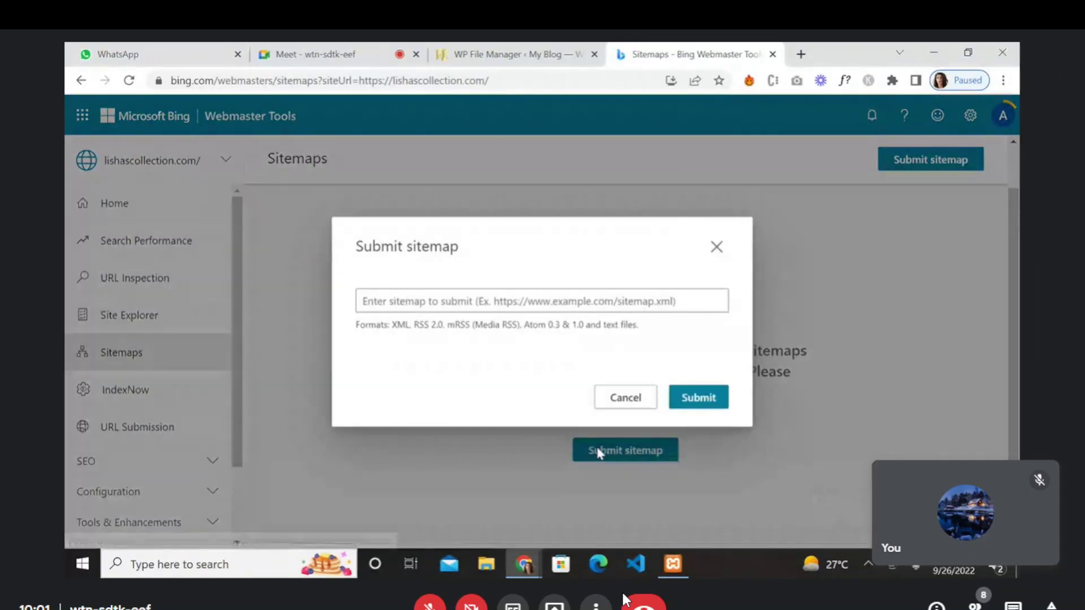
left_click(717, 247)
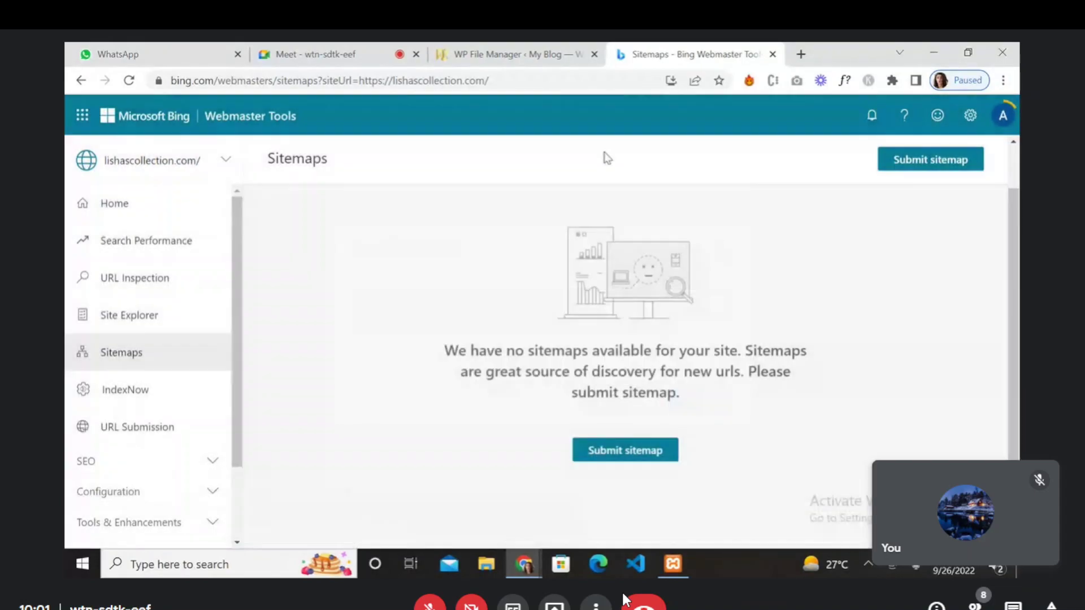
left_click(500, 54)
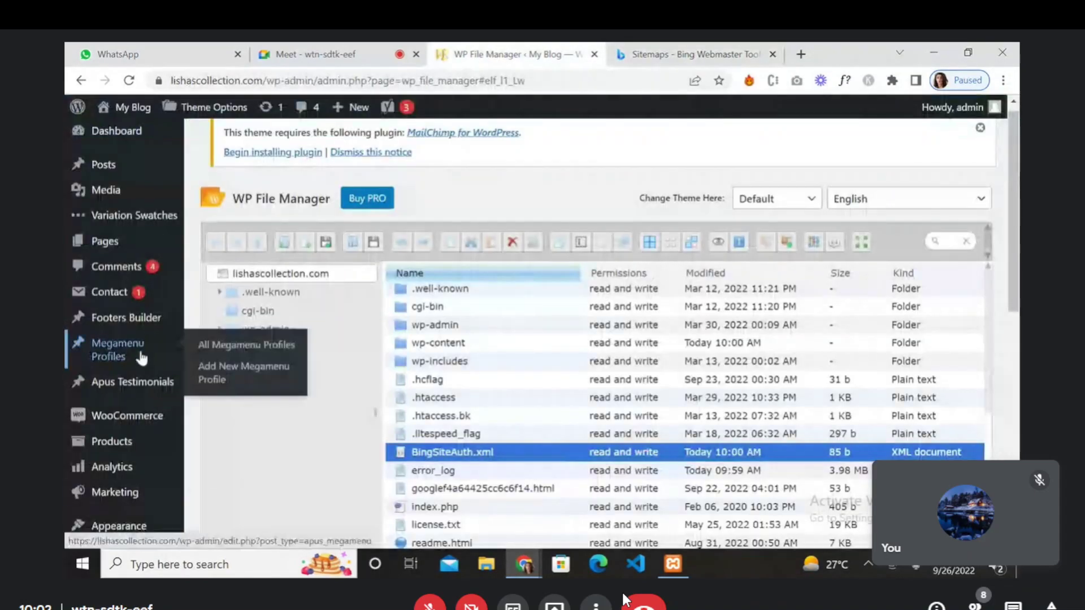
- Load Yoast SEO's General settings in WordPress and start a fresh browser tab beside it
scroll(97, 494, "down", 4)
scroll(94, 497, "down", 2)
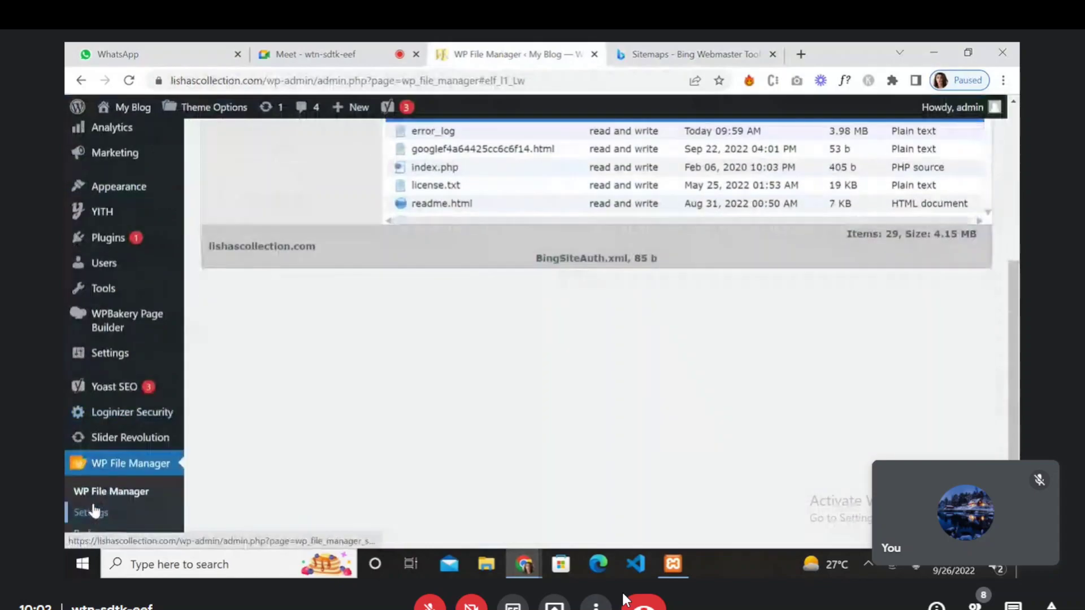
scroll(95, 511, "down", 3)
scroll(95, 509, "up", 6)
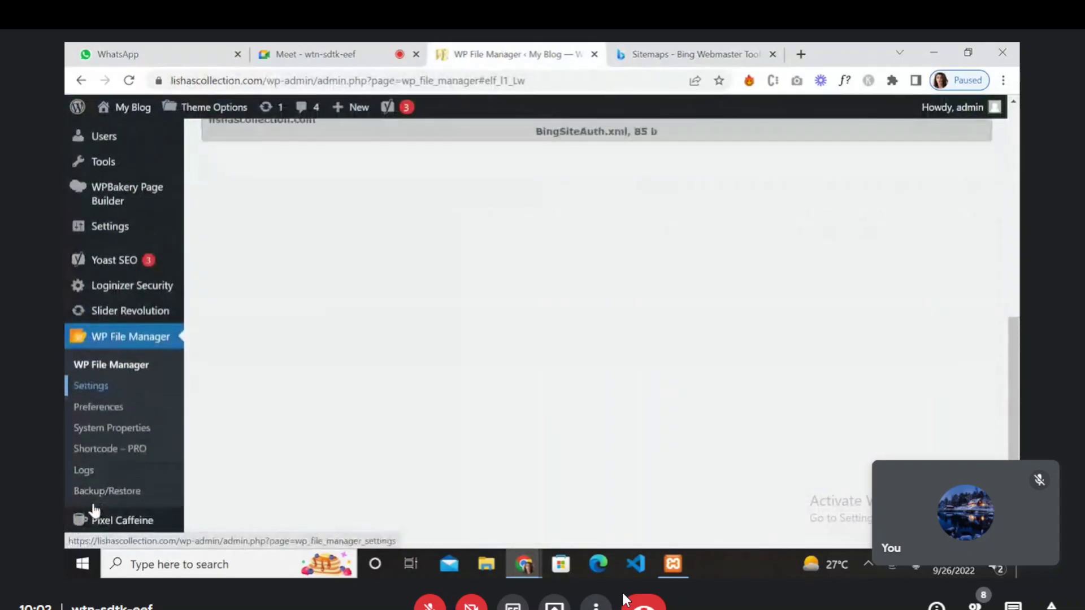
scroll(95, 510, "up", 4)
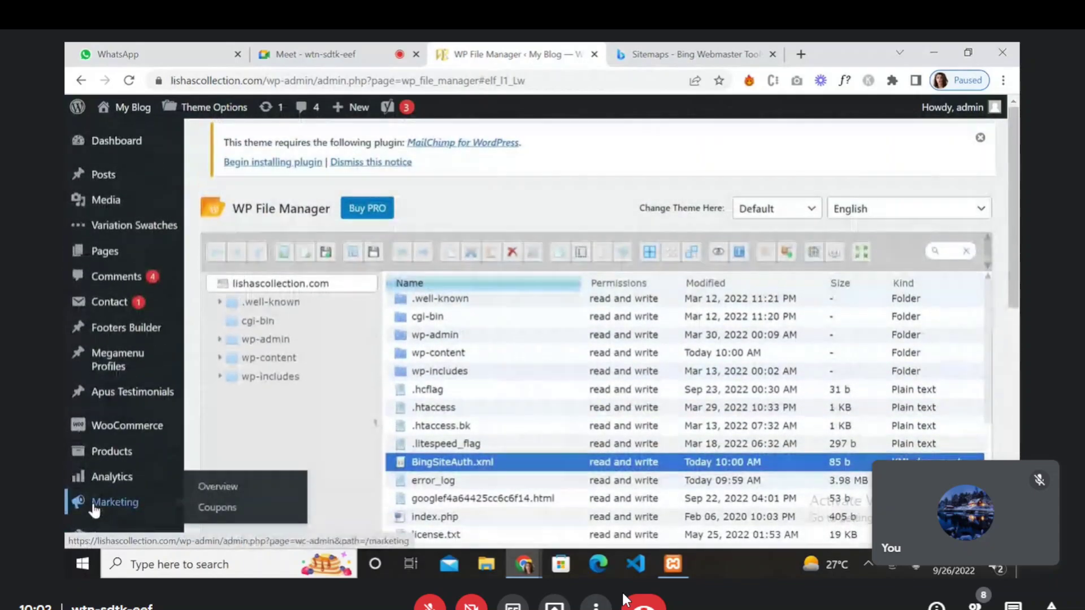
scroll(95, 510, "down", 5)
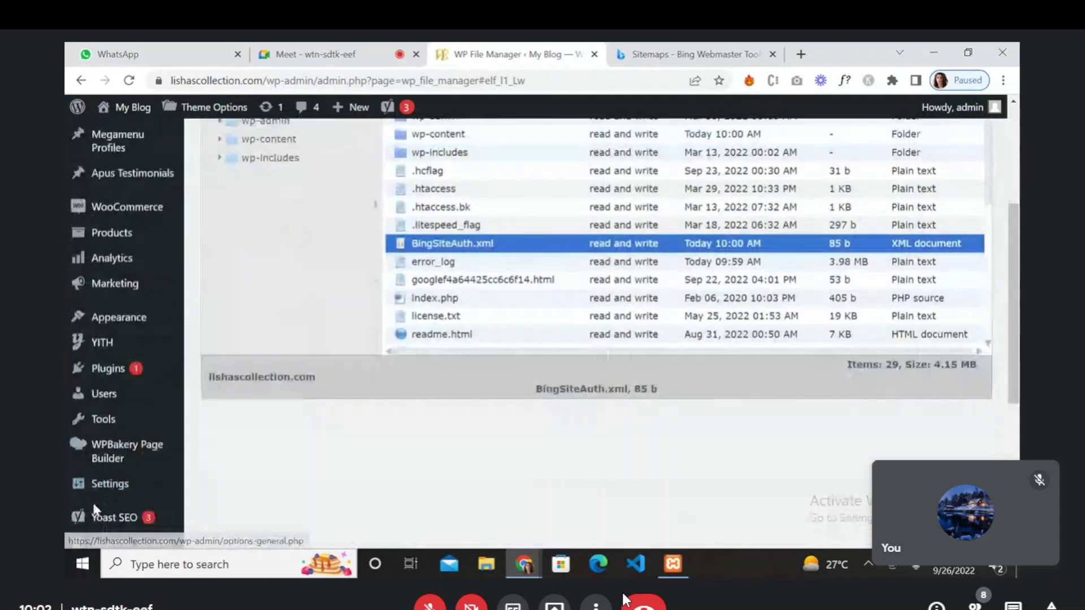
scroll(95, 510, "down", 4)
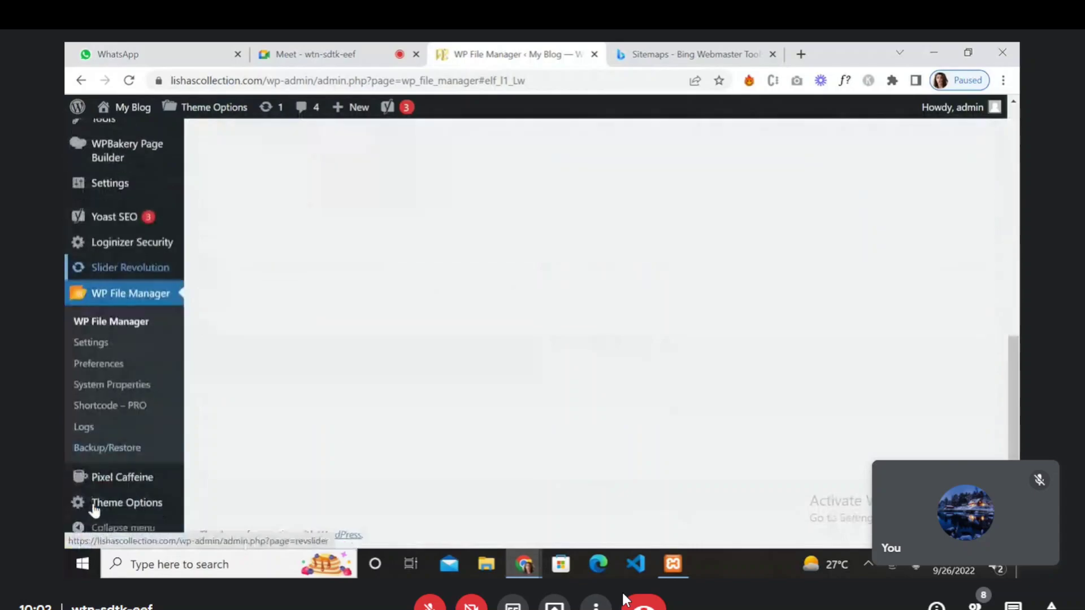
mouse_move(94, 510)
mouse_move(131, 225)
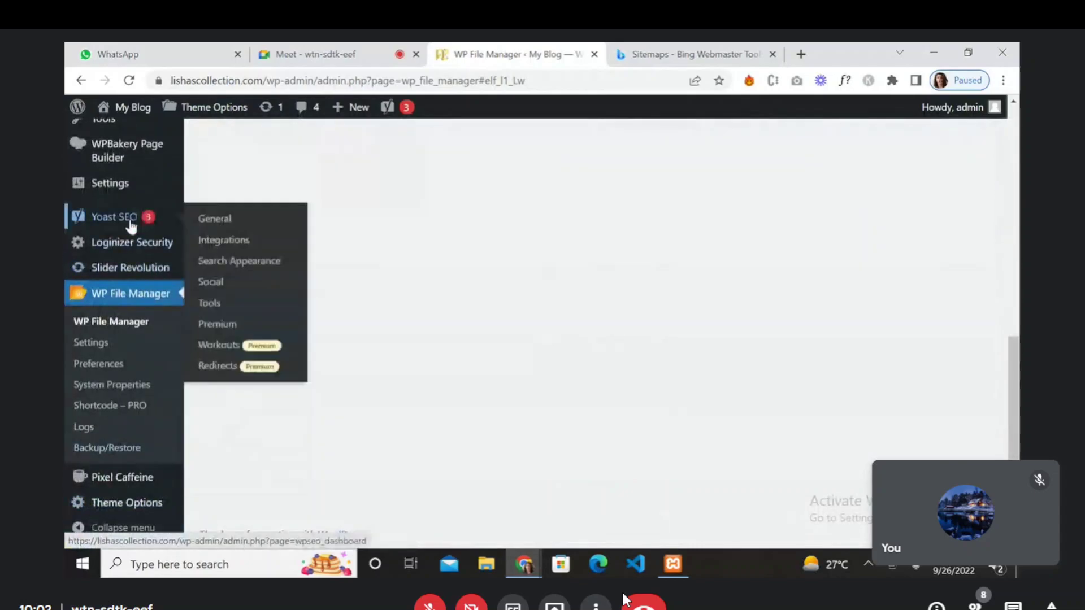
left_click(225, 224)
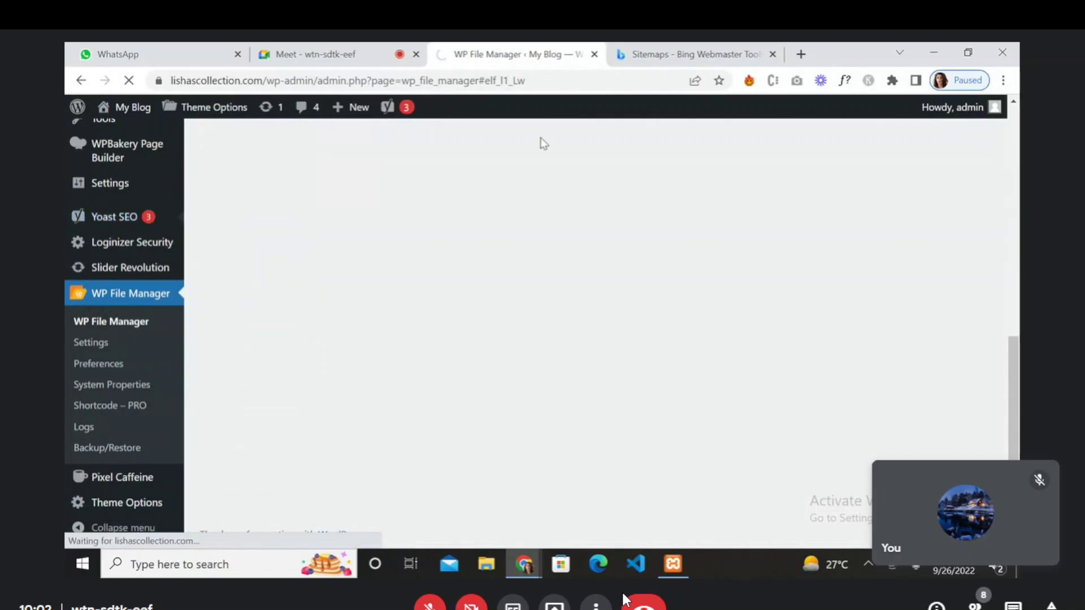
left_click(800, 54)
- Google 'sitemaps on yoast seo', review the featured steps, then return to the Yoast SEO tab
type("si")
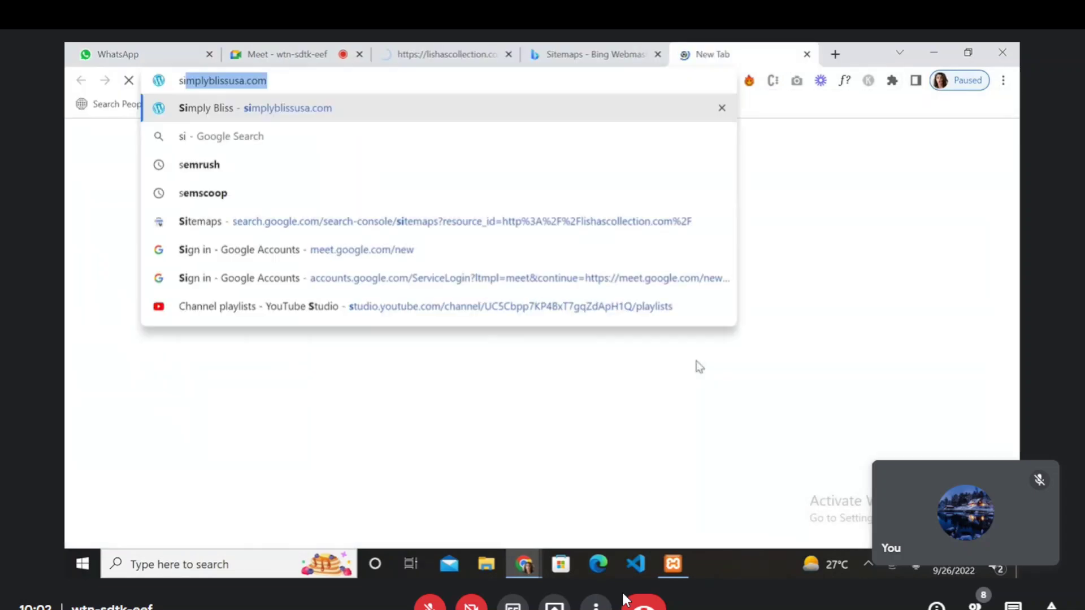
type("temaps on")
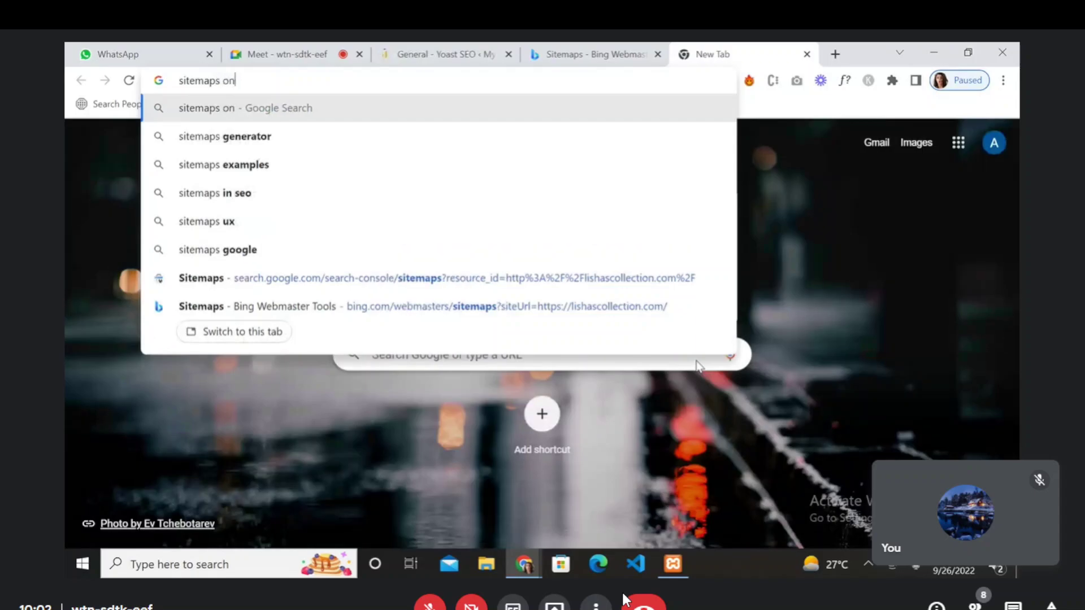
type(" yoast seo")
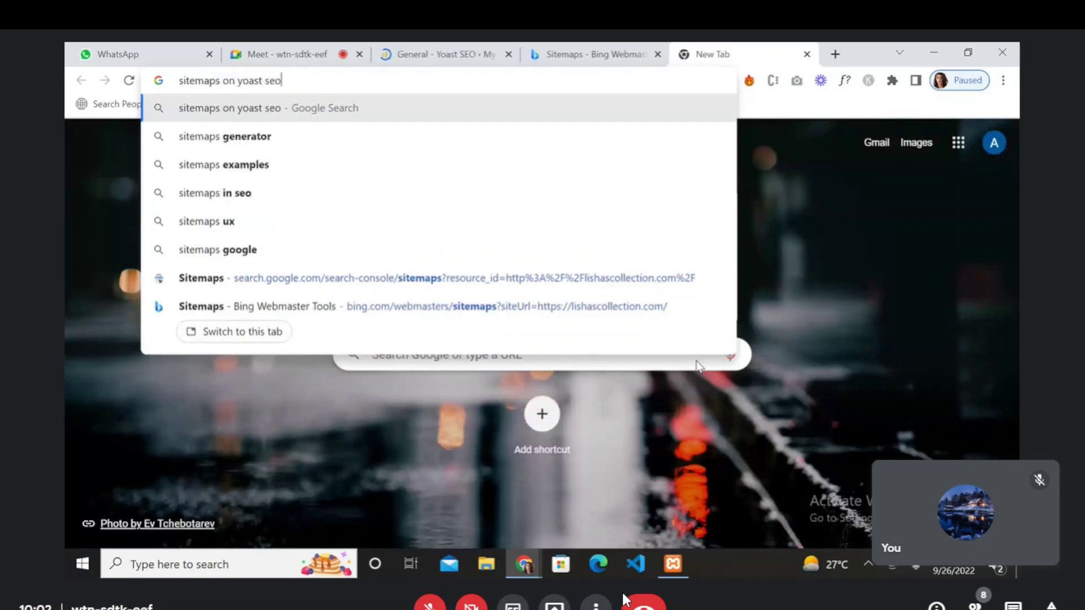
key("Return")
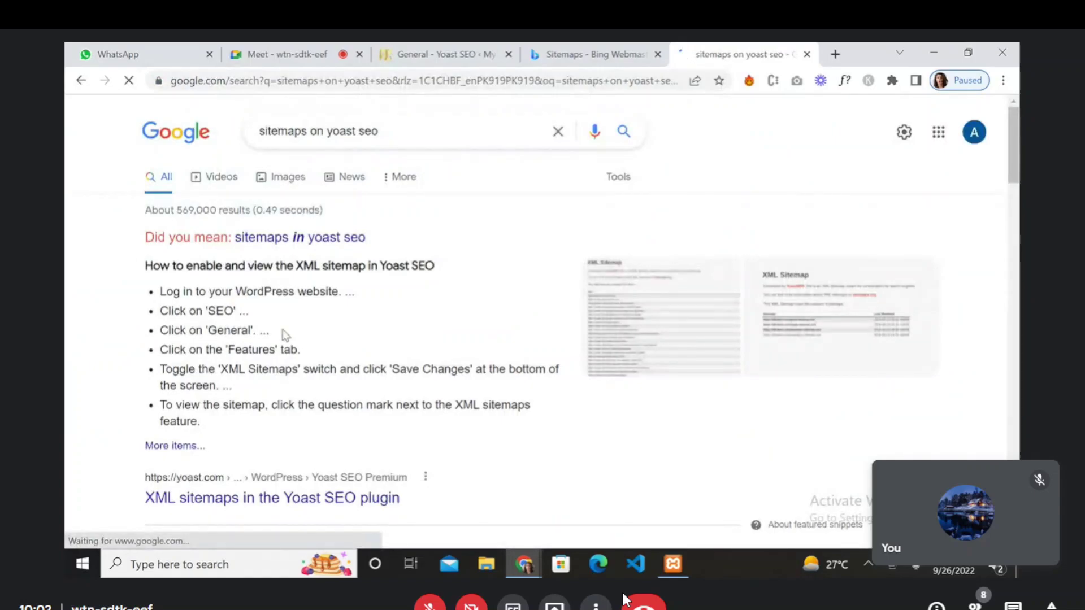
double_click(232, 351)
left_click(406, 347)
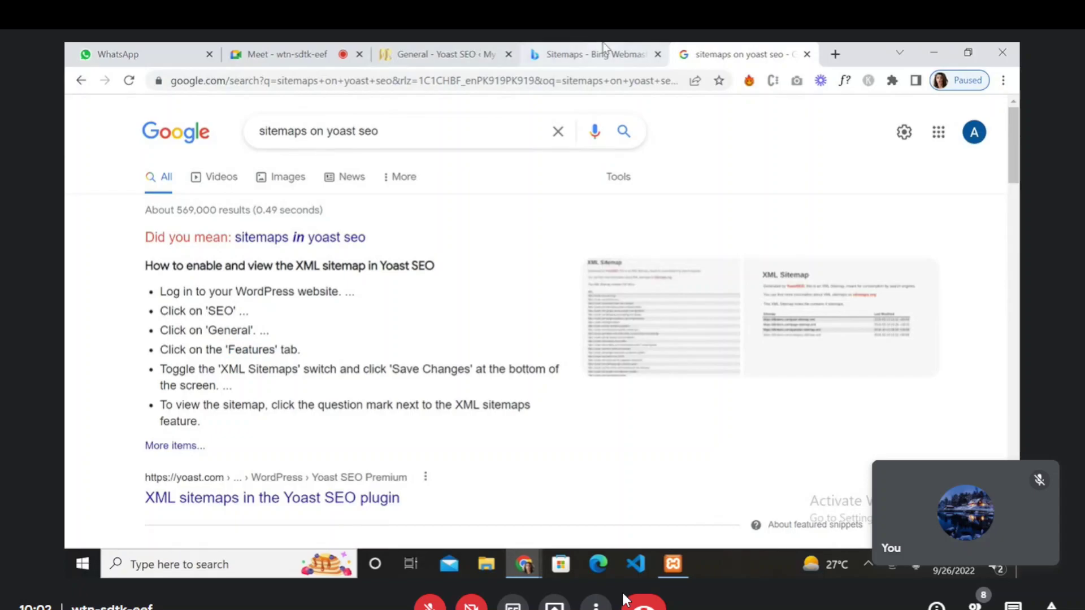
left_click(605, 51)
left_click(434, 50)
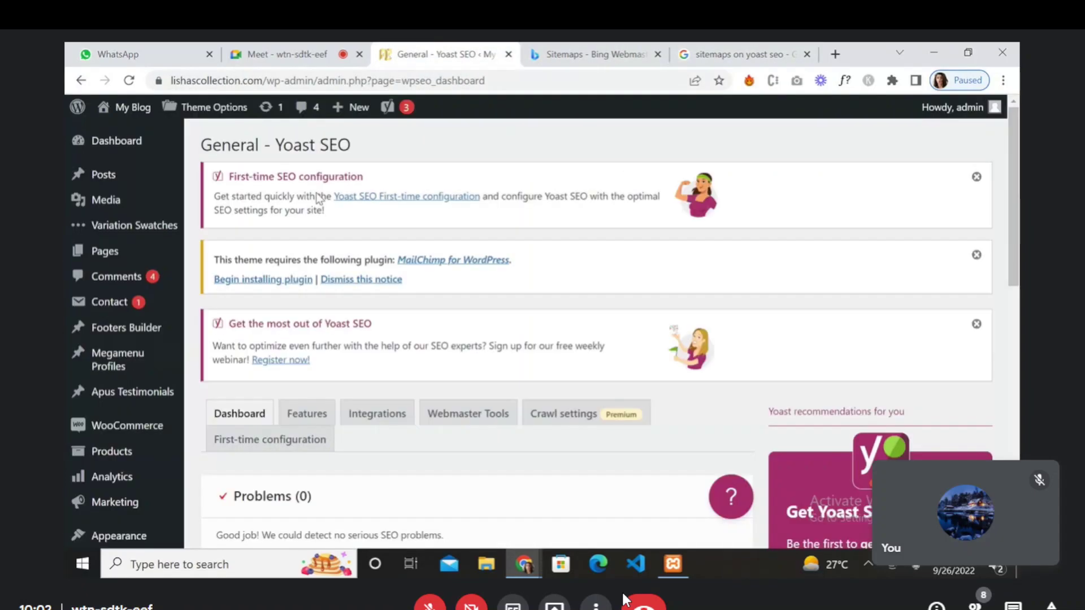
- On Yoast's Features tab, show the XML sitemaps help and open the generated sitemap
scroll(444, 350, "down", 2)
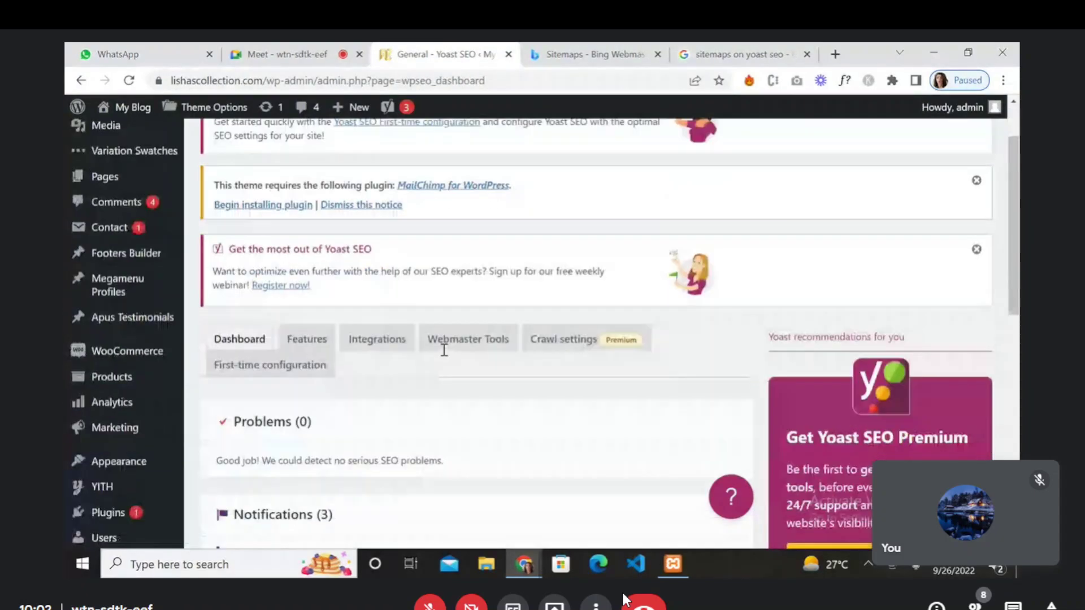
left_click(308, 305)
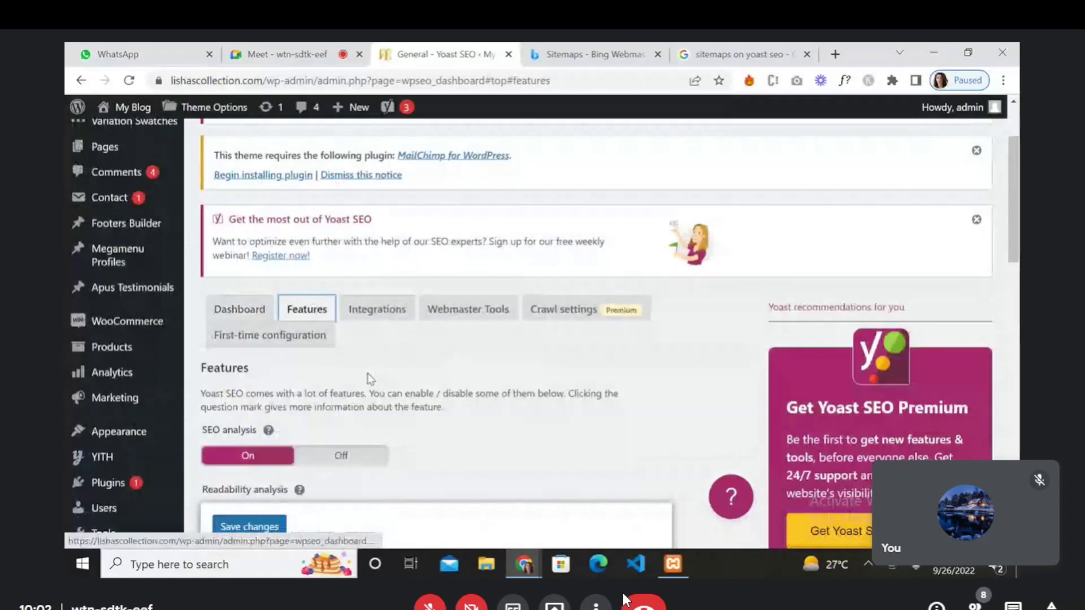
scroll(370, 379, "down", 10)
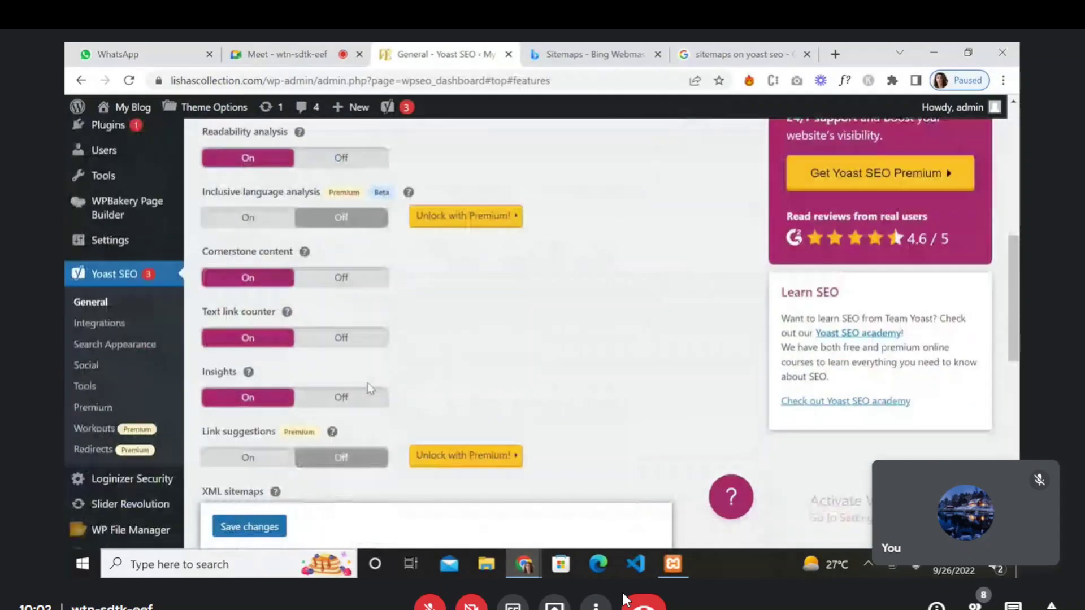
scroll(367, 382, "down", 5)
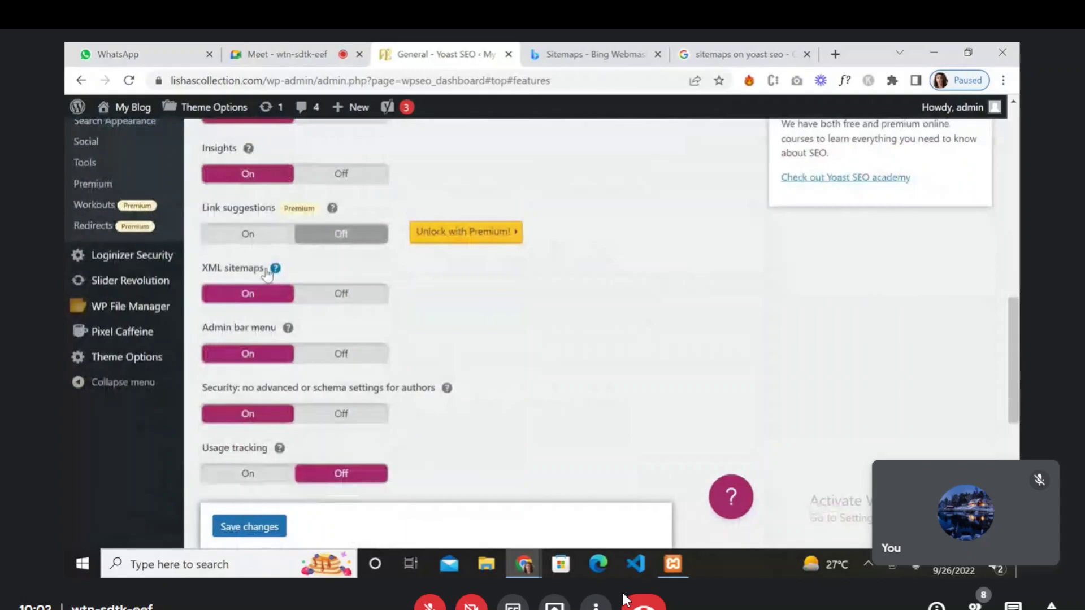
left_click(274, 270)
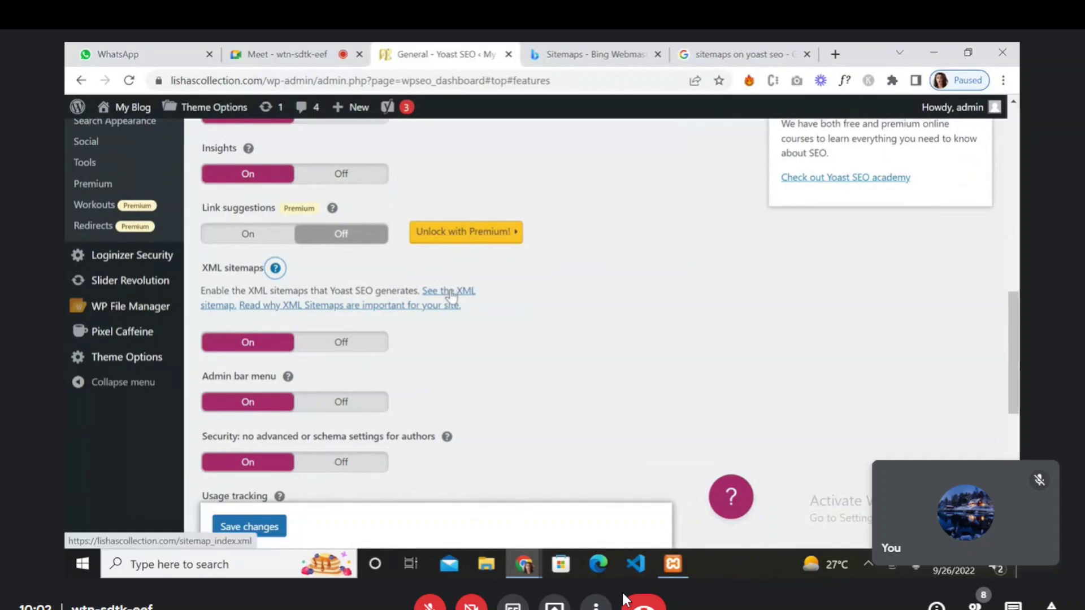
left_click(450, 292)
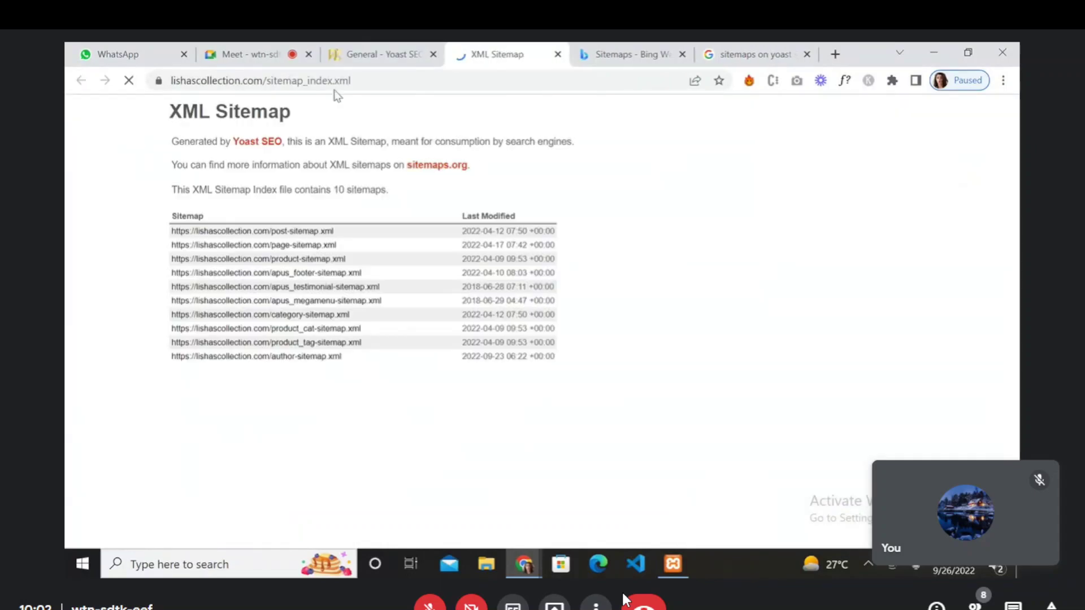
- Copy the sitemap index URL and paste it into Bing's Submit sitemap dialog
left_click(333, 84)
key("ctrl+c")
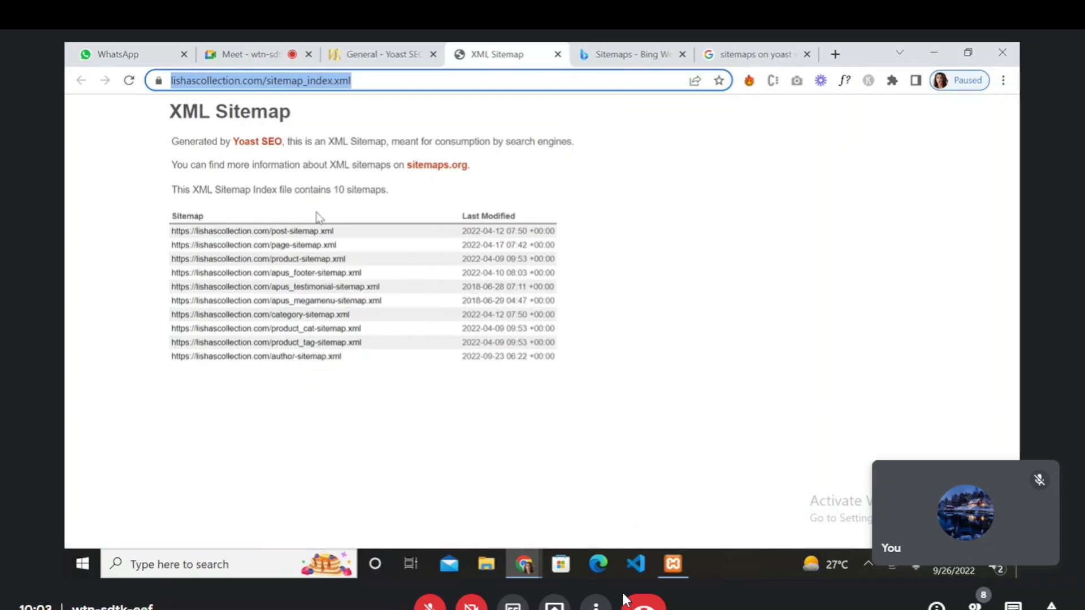
left_click(639, 54)
left_click(592, 452)
left_click(451, 306)
key("ctrl+v")
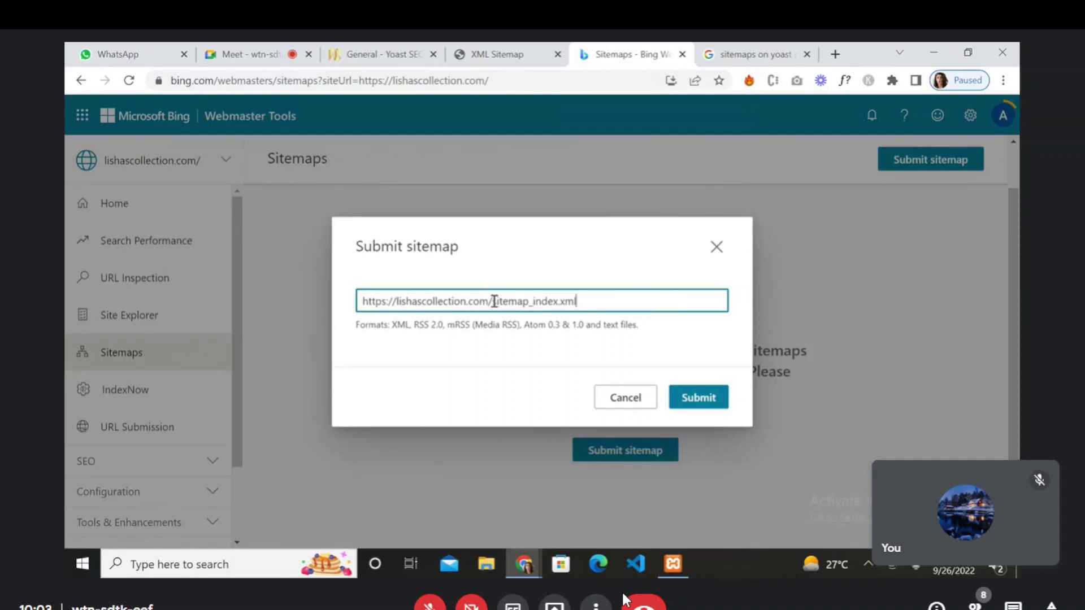
- Submit sitemap_index.xml to Bing, check its Processing entry, then return to the Google results tab
left_click_drag(493, 301, 356, 313)
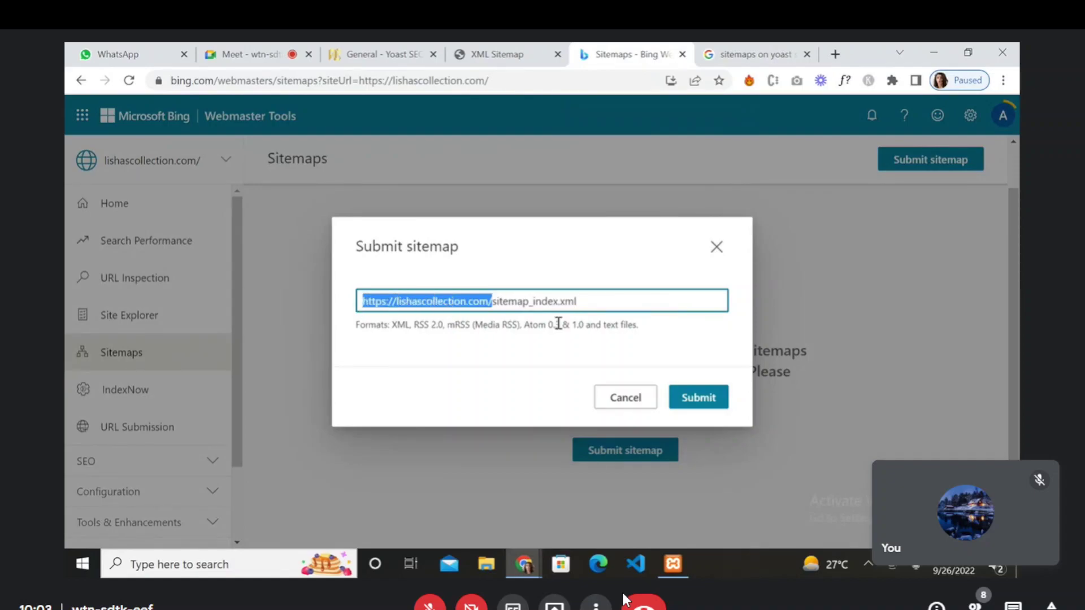
left_click(541, 301)
left_click_drag(491, 302, 584, 305)
left_click(700, 399)
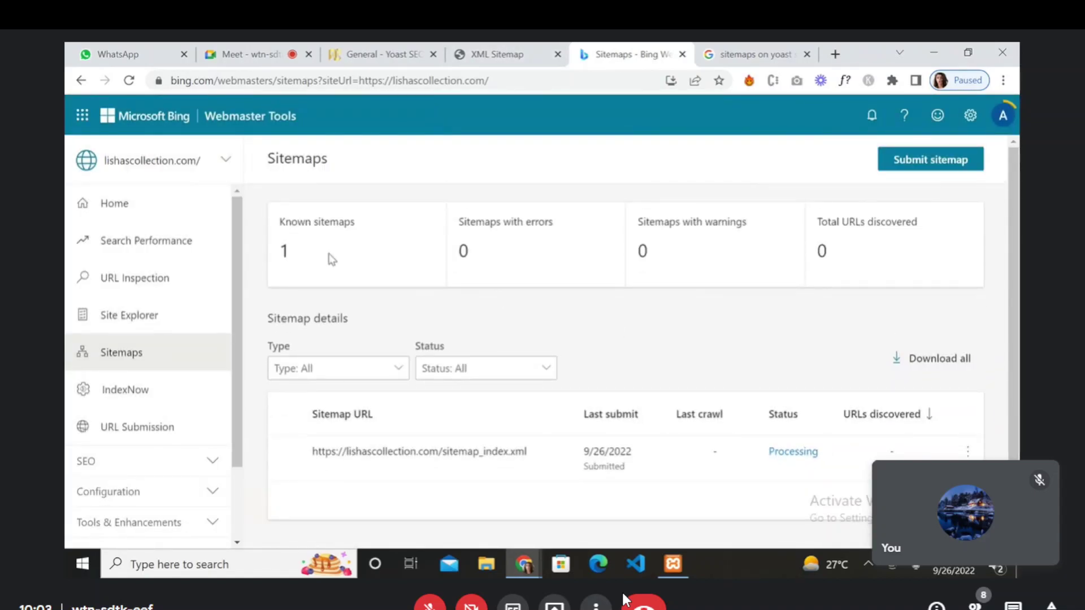
scroll(695, 341, "down", 2)
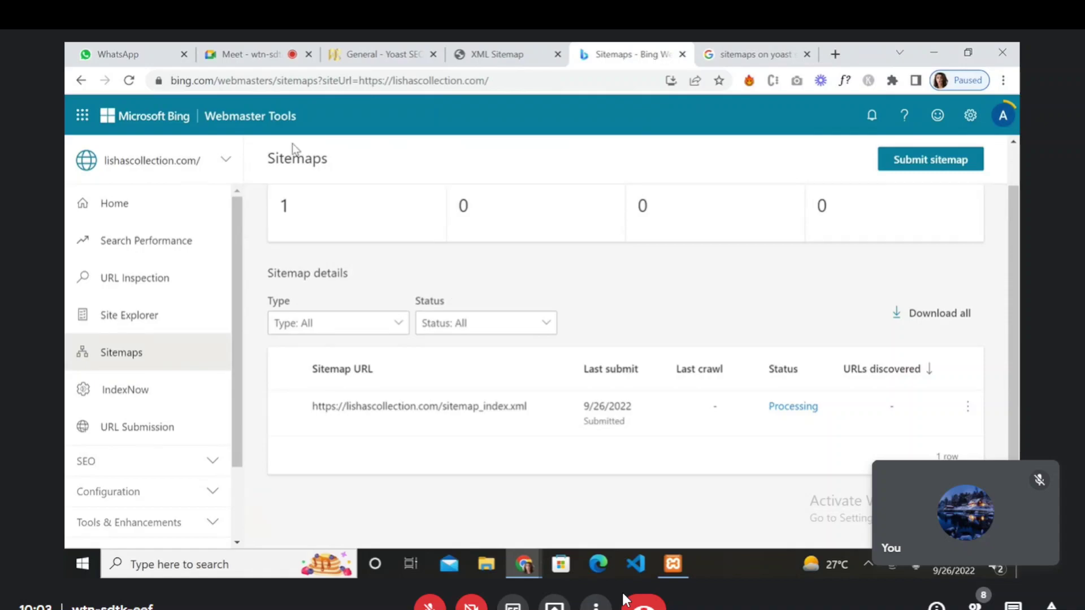
left_click(724, 43)
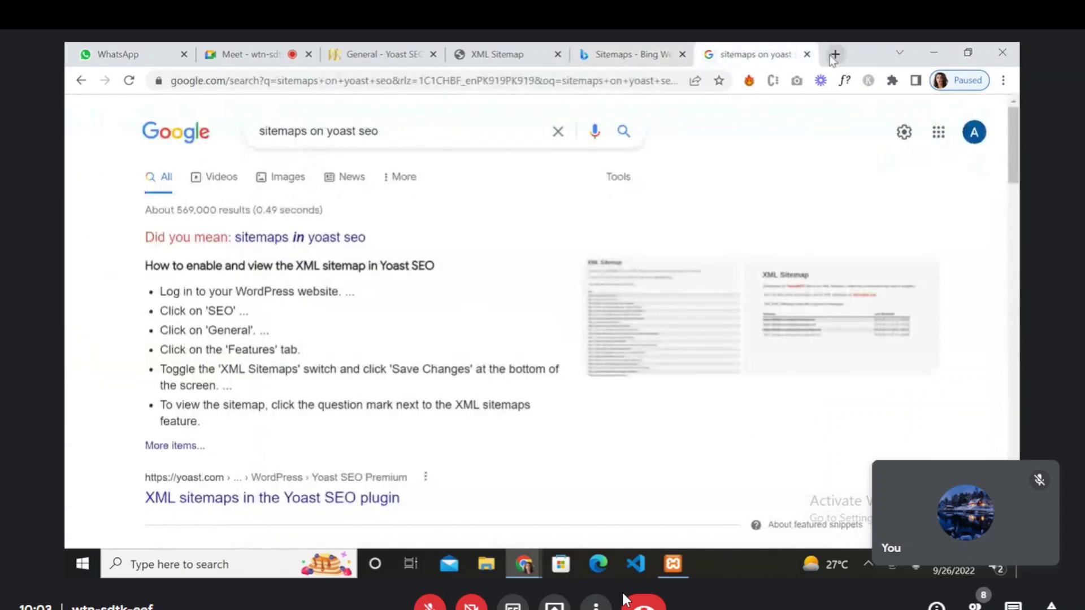
- Search 'google search console' in a new tab and open the site's Sitemaps report
left_click(835, 53)
type("goo")
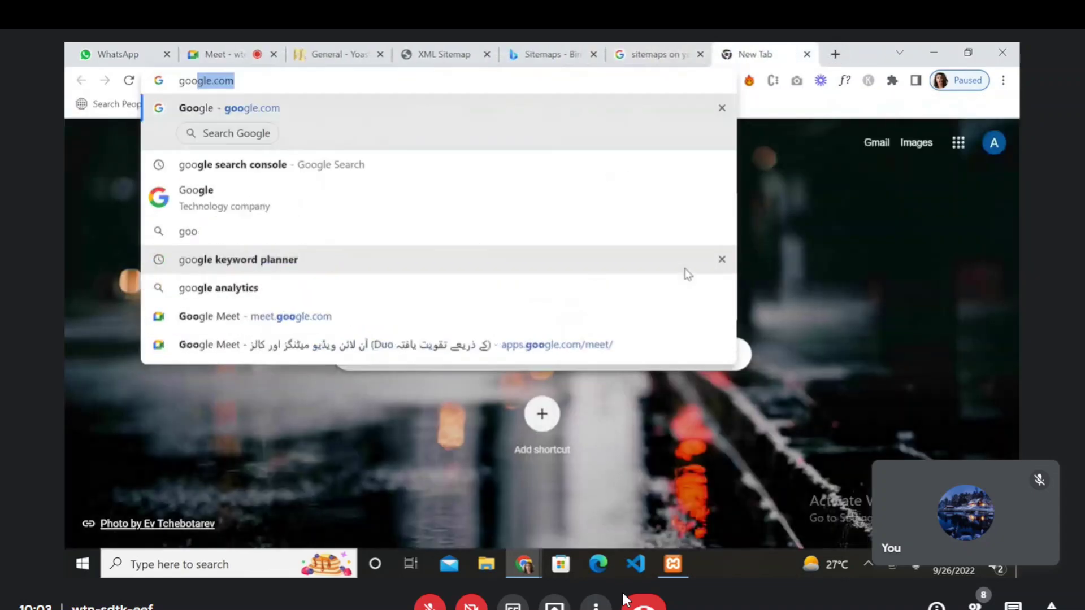
key("Down")
key("Return")
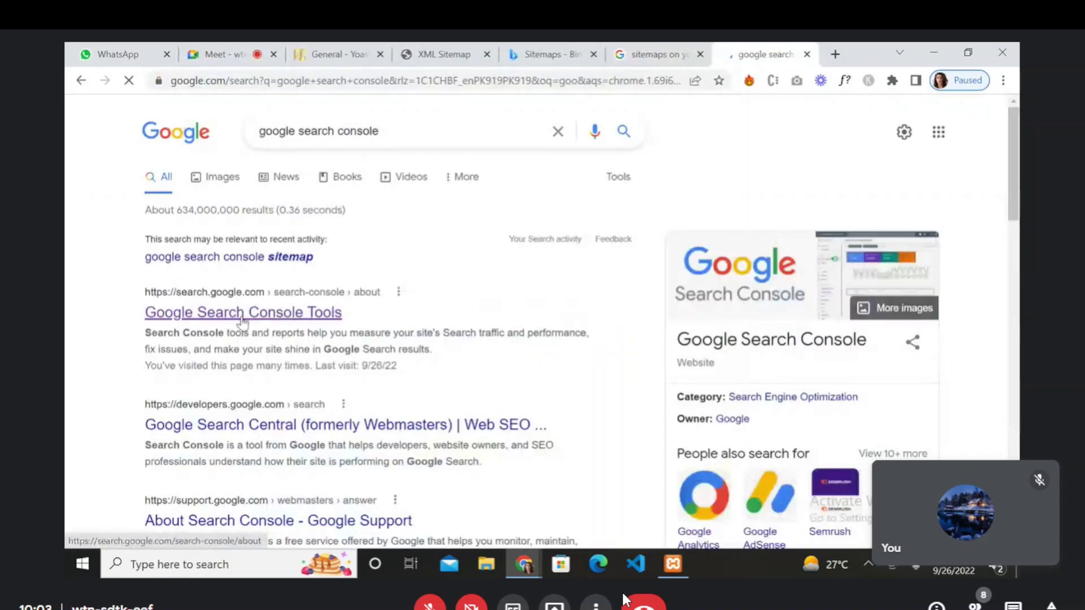
left_click(246, 311)
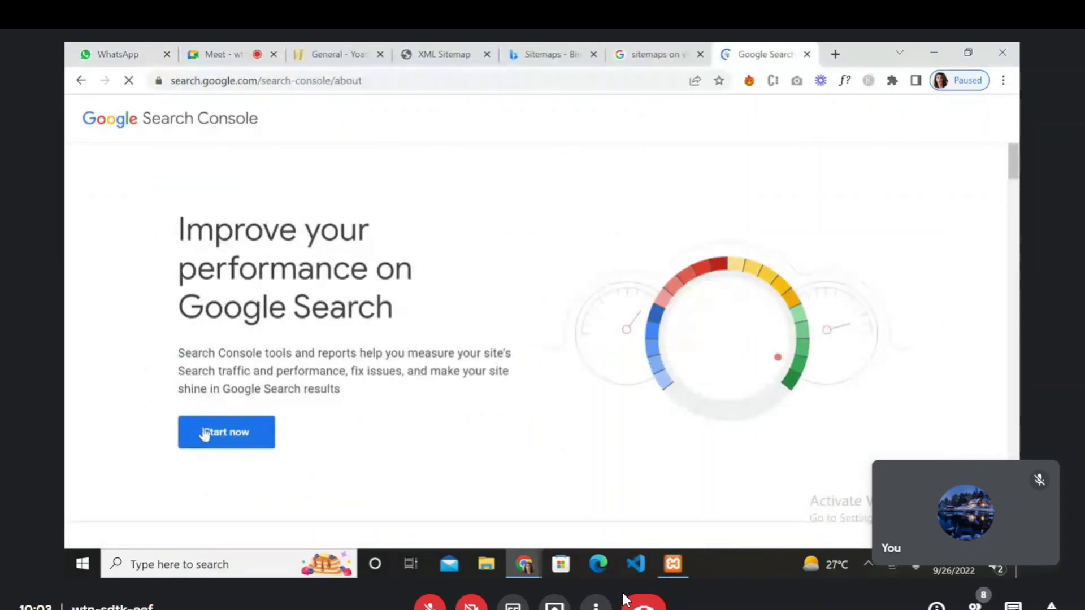
left_click(209, 431)
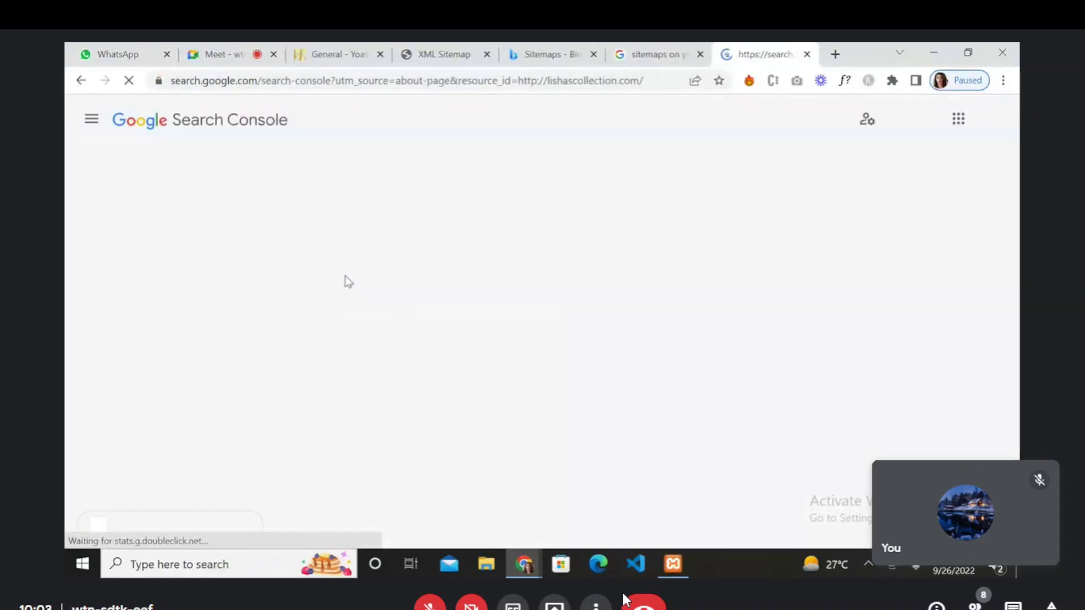
left_click(151, 375)
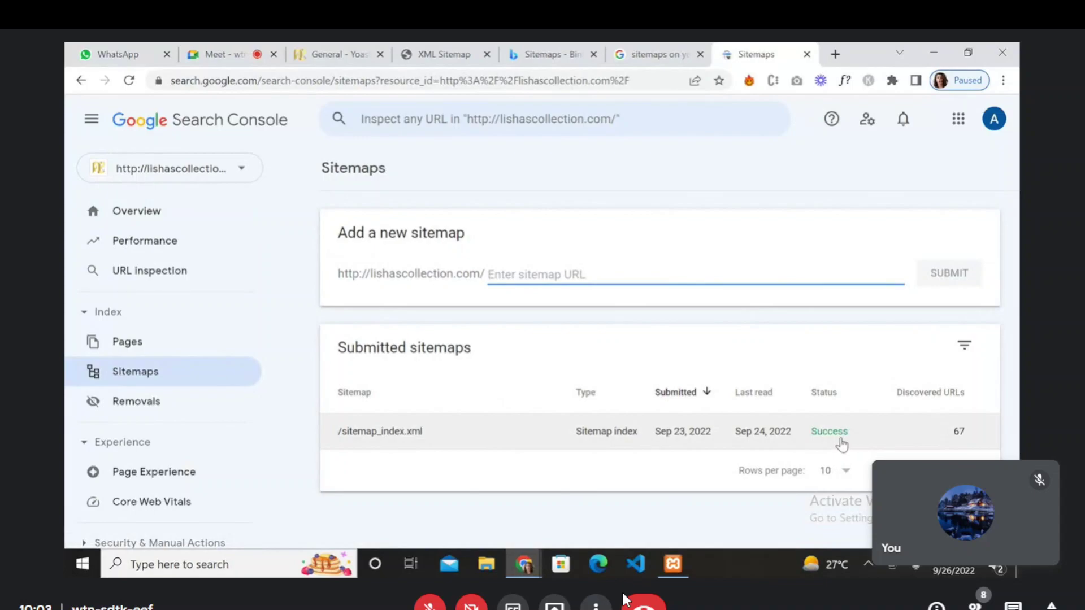
- Paste the sitemap URL into Add a new sitemap, trim it, then clear the field
left_click(525, 273)
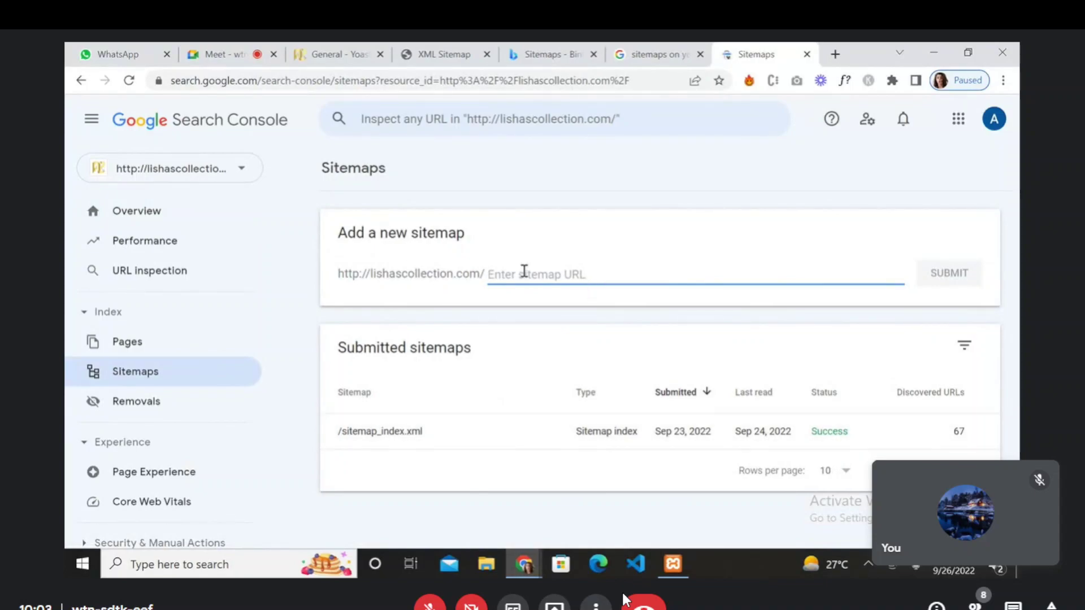
key("ctrl+v")
left_click_drag(640, 274, 488, 273)
key("BackSpace")
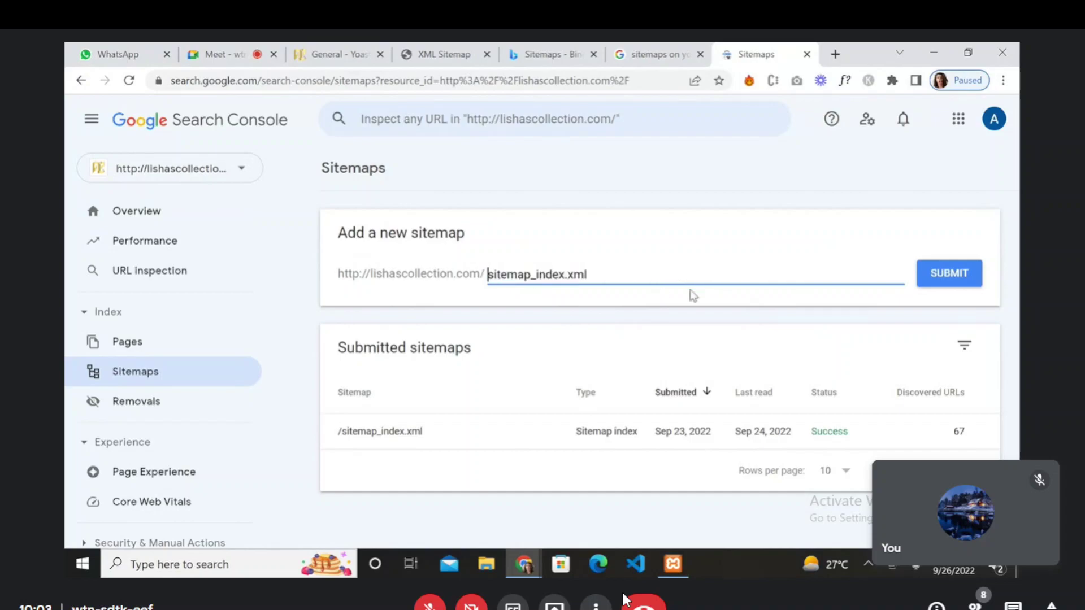
left_click_drag(589, 278, 464, 293)
key("BackSpace")
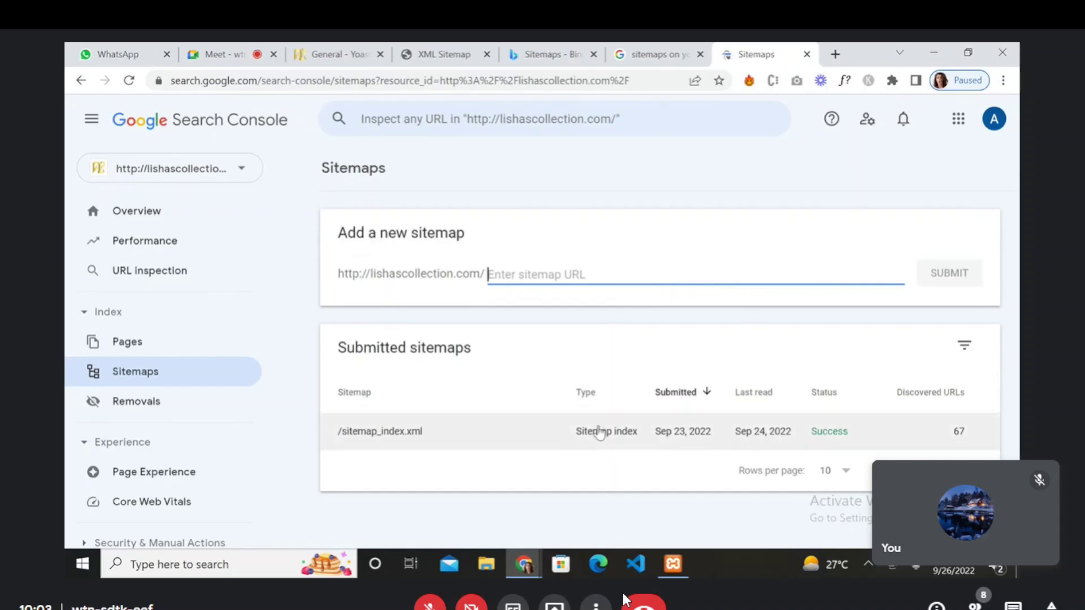
- Go back via the Google results tab to Bing's Sitemaps list with the Processing entry
left_click(638, 46)
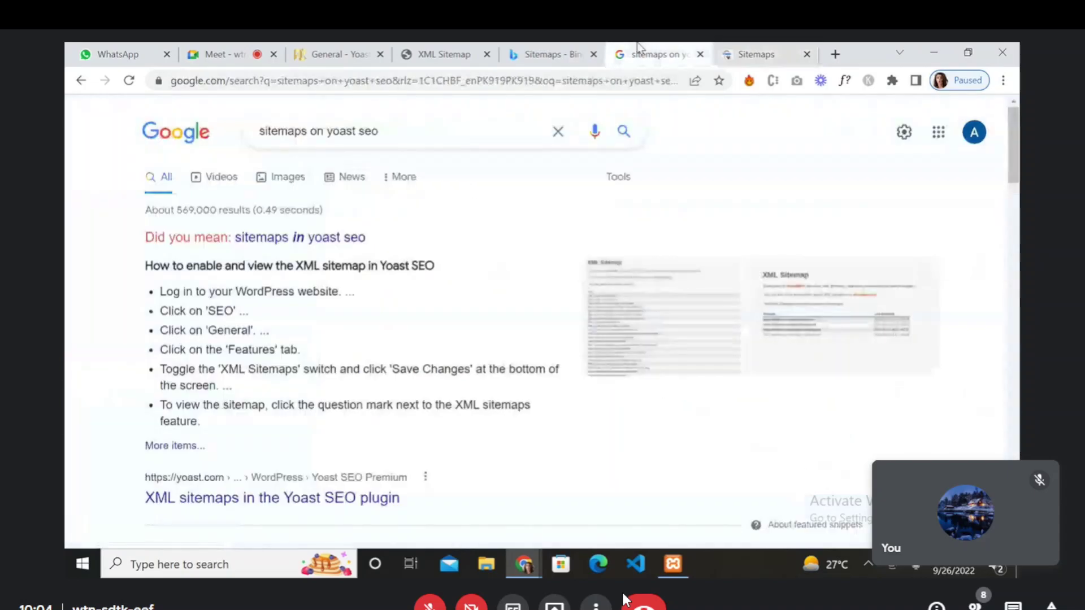
left_click(582, 49)
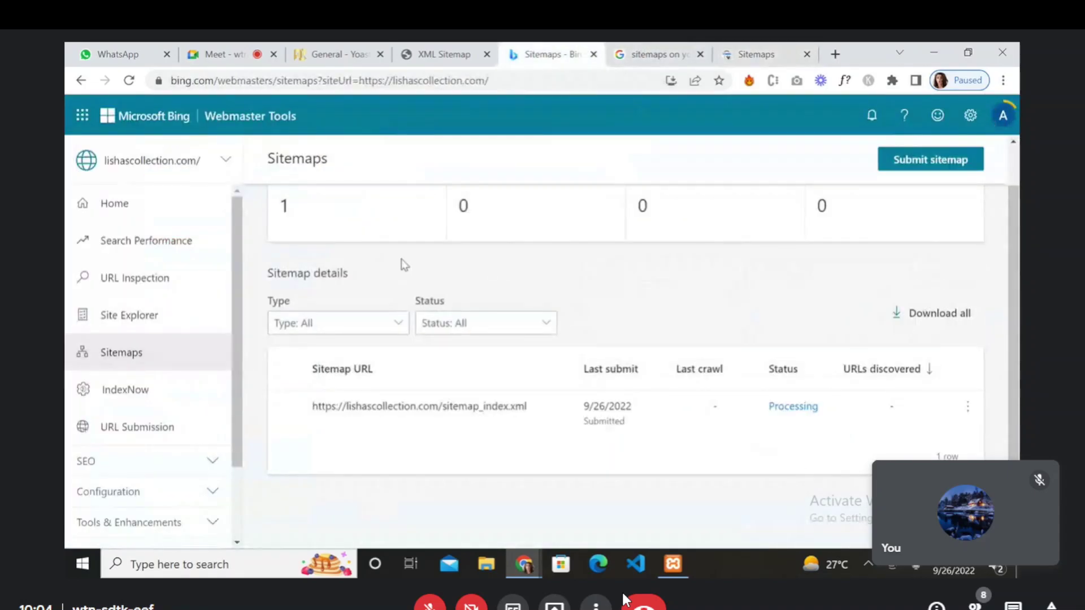
scroll(468, 333, "up", 1)
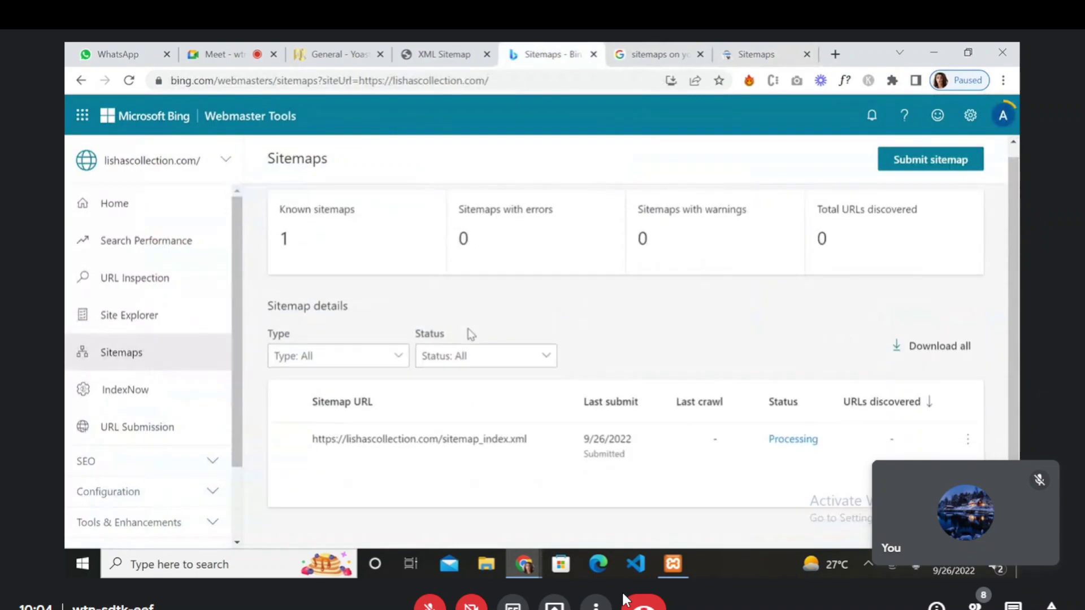
- Open Bing's URL Submission page for lishascollection.com, showing 100 URLs of daily quota
scroll(472, 334, "down", 1)
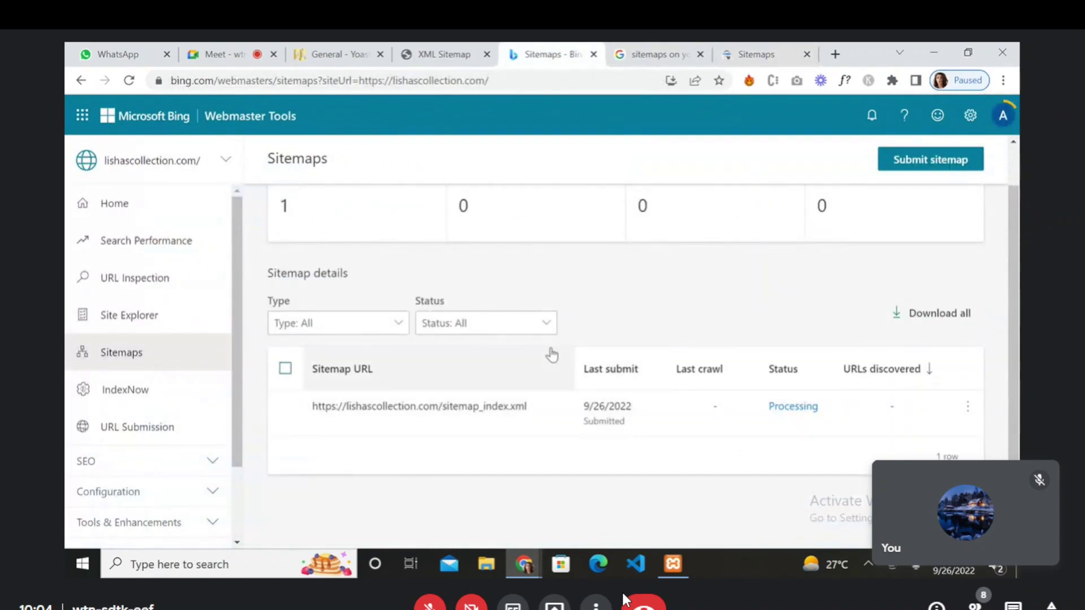
left_click(139, 429)
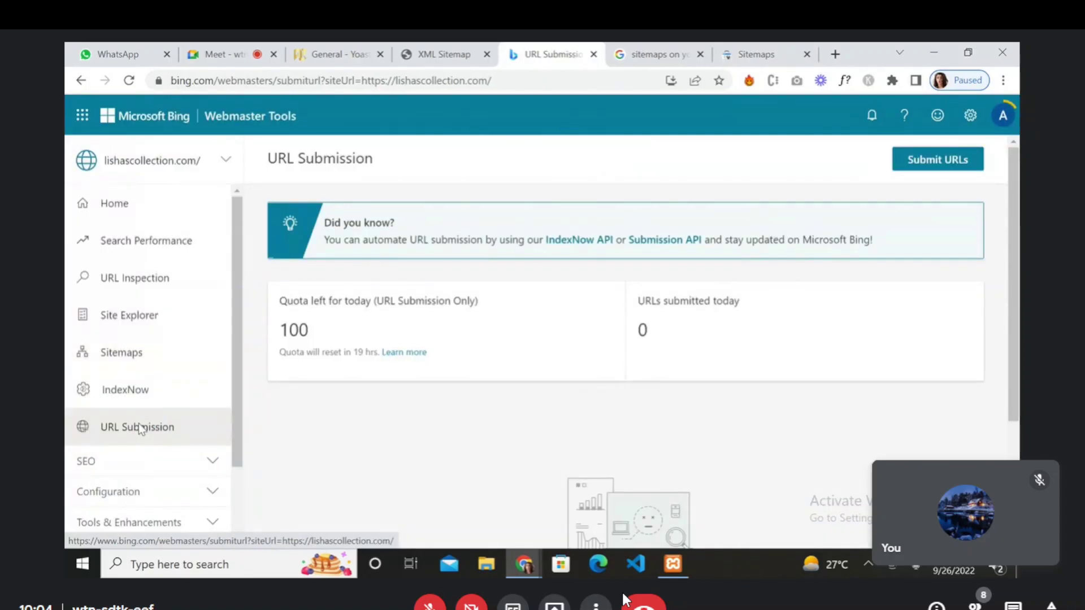
scroll(137, 426, "down", 2)
scroll(137, 427, "up", 2)
left_click(903, 161)
left_click(607, 267)
type("https://lishascollection.com/sitemap_index.xml")
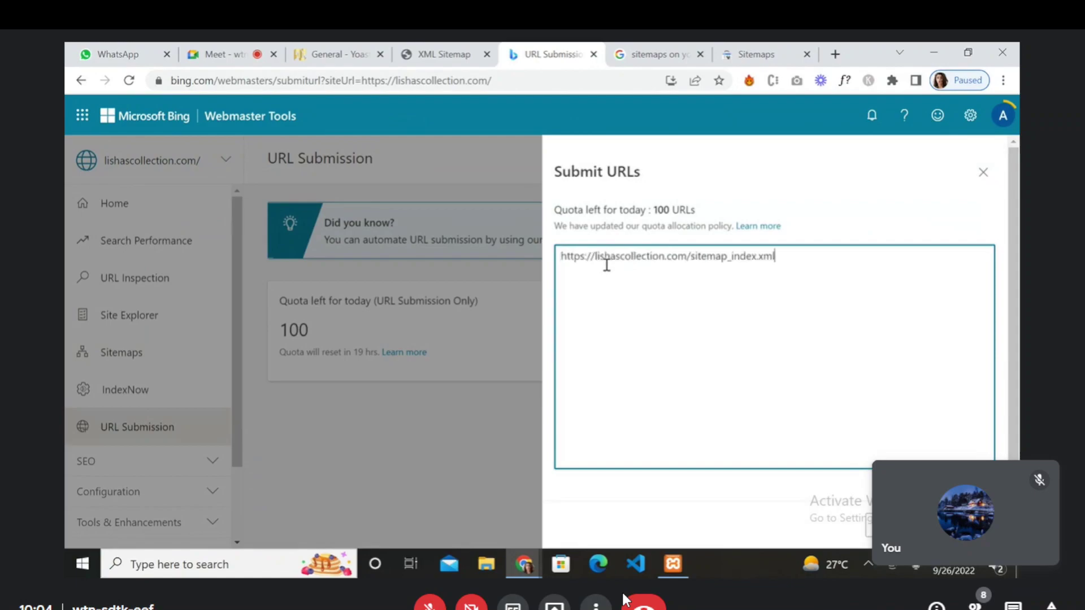
left_click_drag(687, 253, 810, 247)
key("BackSpace")
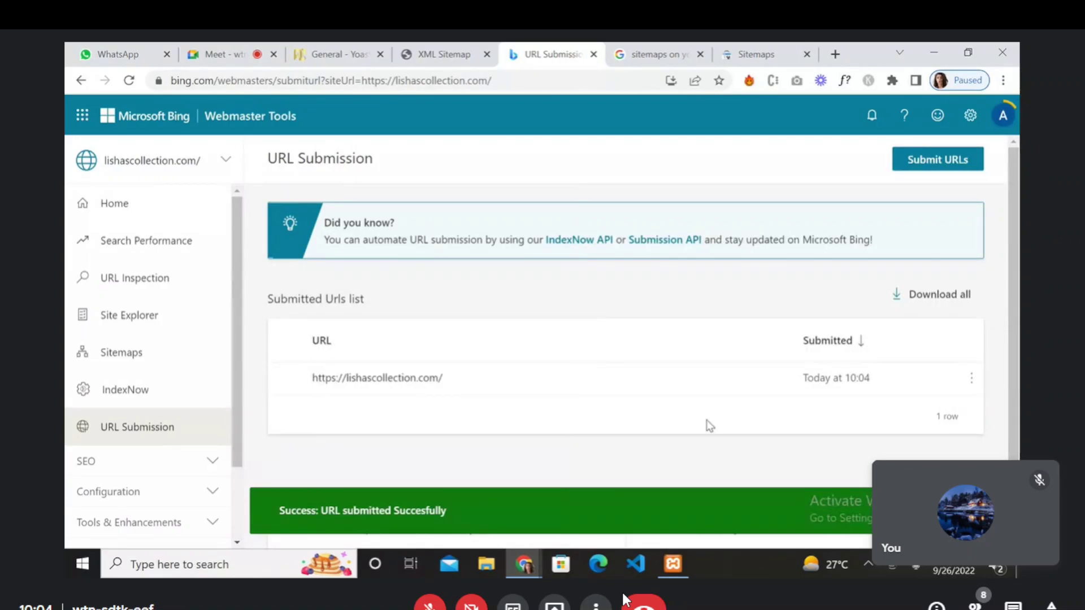
- Expand SEO in the Bing sidebar and go from Home to the Search Performance report
scroll(695, 452, "down", 2)
scroll(696, 452, "up", 2)
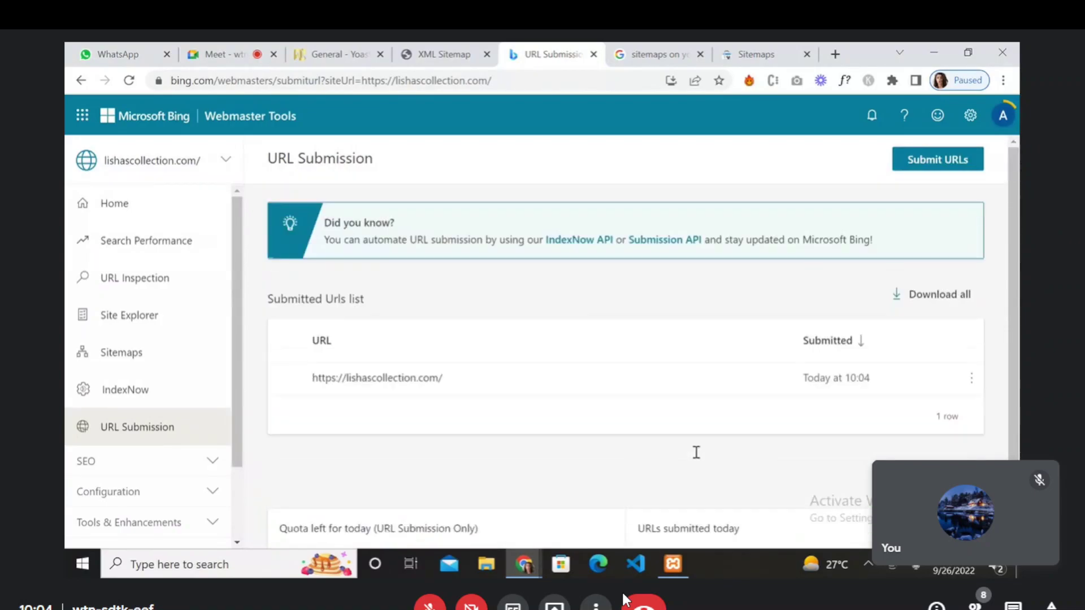
scroll(176, 422, "down", 1)
scroll(175, 420, "up", 1)
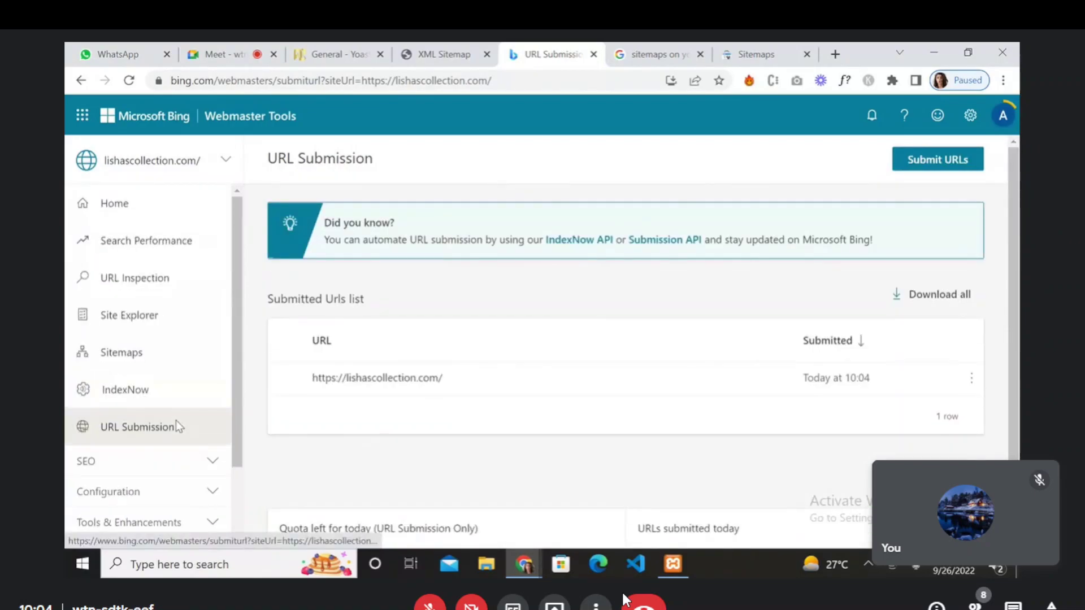
scroll(175, 421, "down", 3)
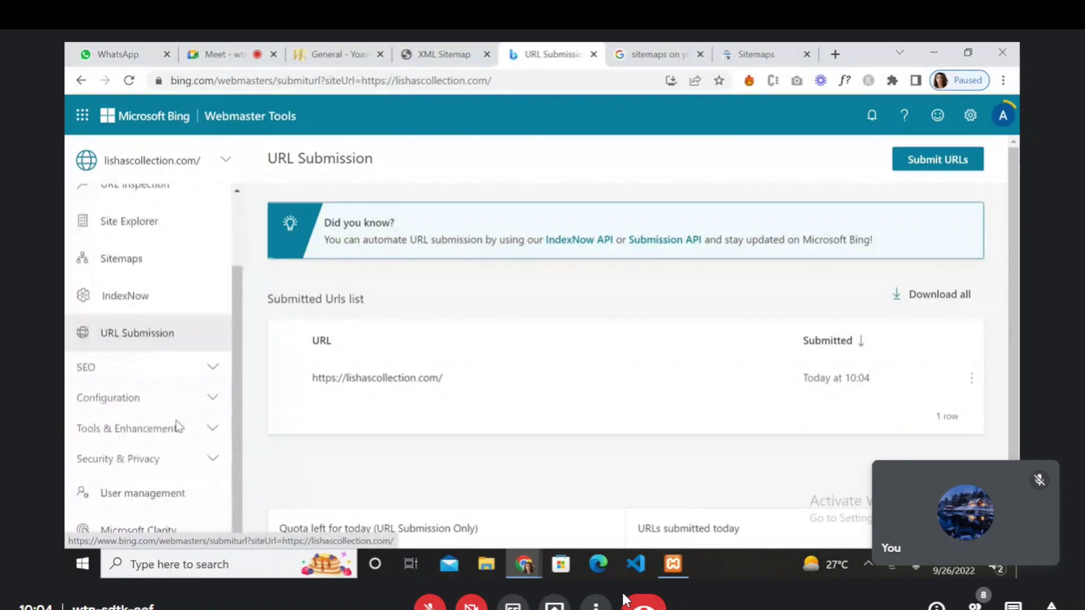
left_click(217, 369)
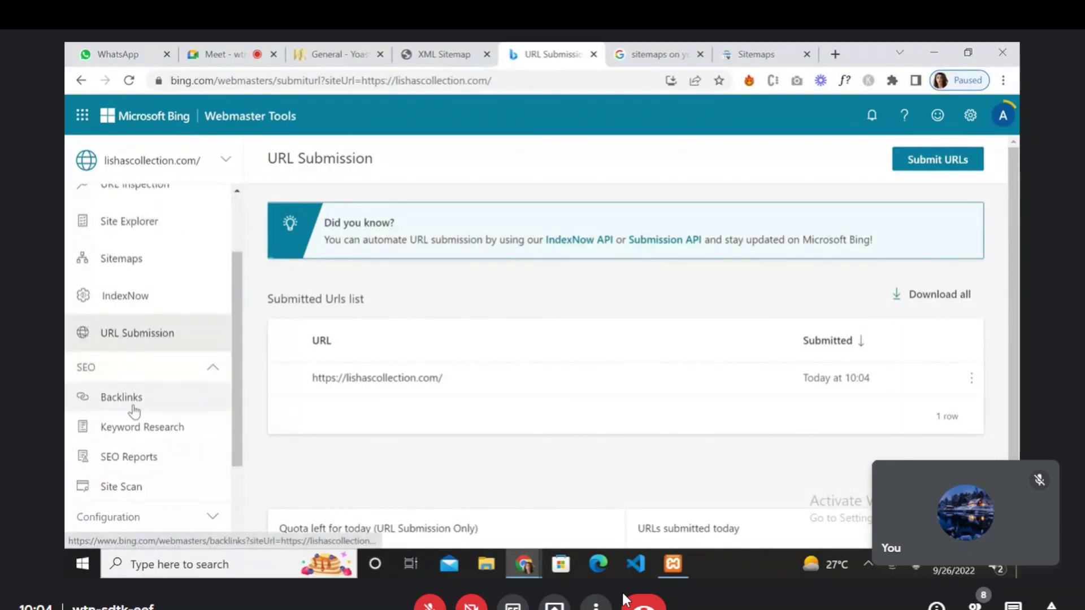
scroll(167, 308, "up", 3)
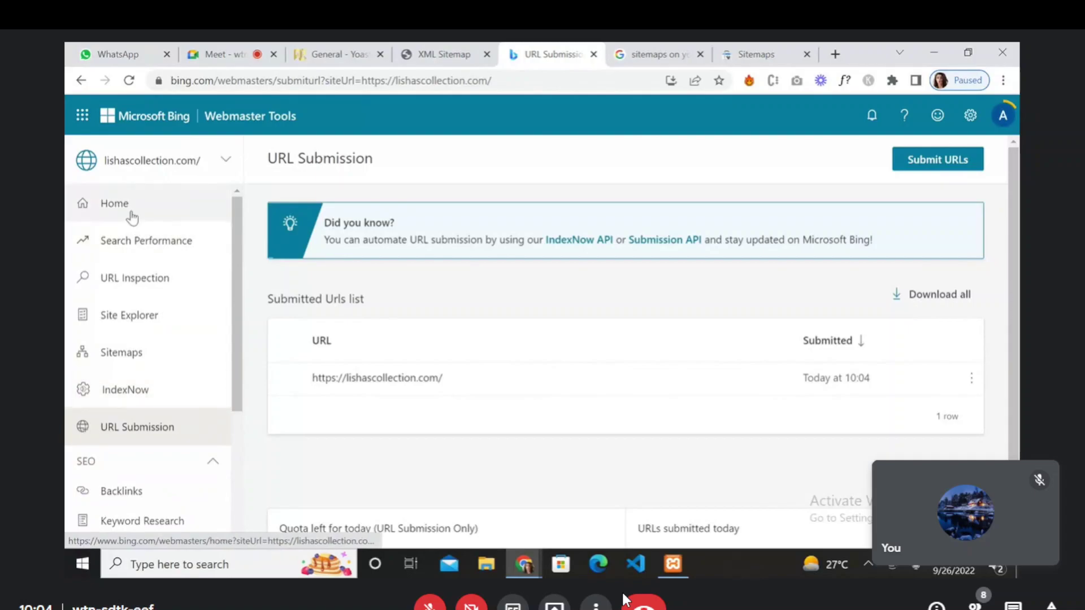
left_click(131, 212)
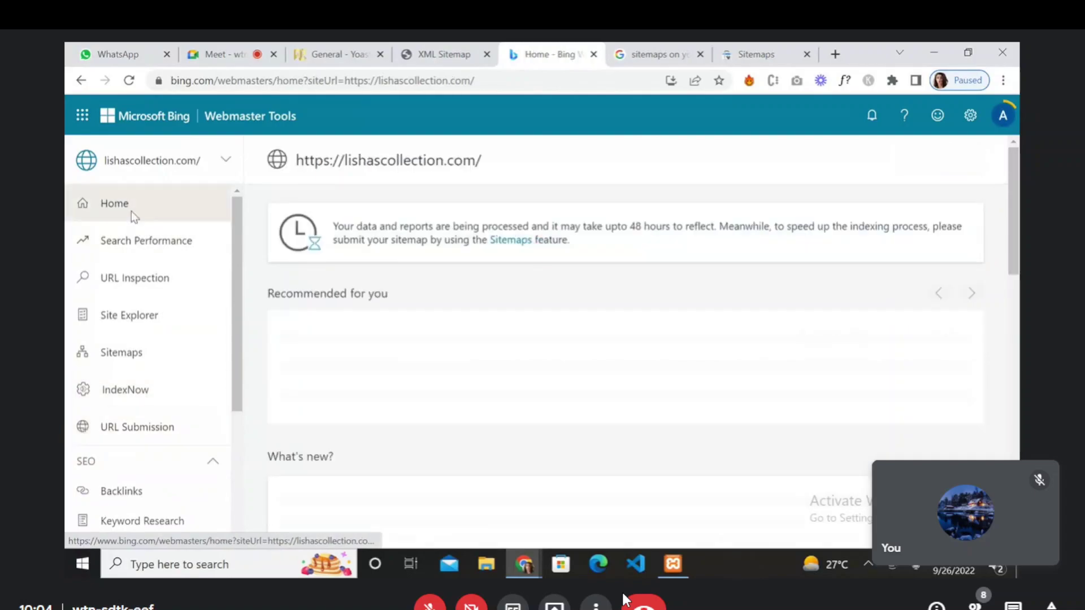
left_click(144, 244)
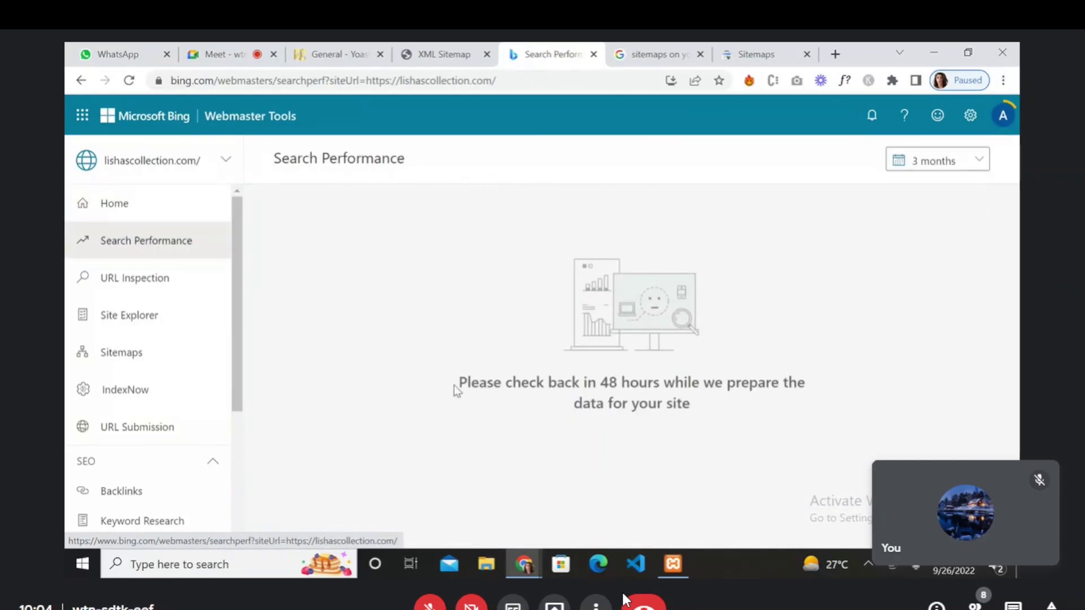
- Review the check-back-in-48-hours message and keep the report duration at 3 months
left_click_drag(461, 383, 674, 430)
left_click(623, 450)
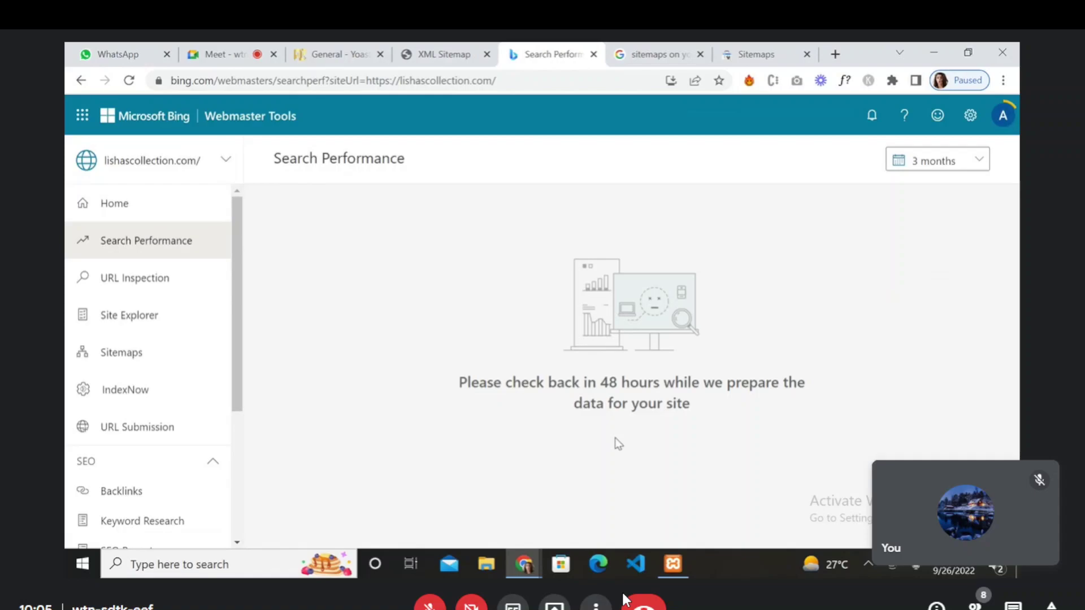
left_click(972, 168)
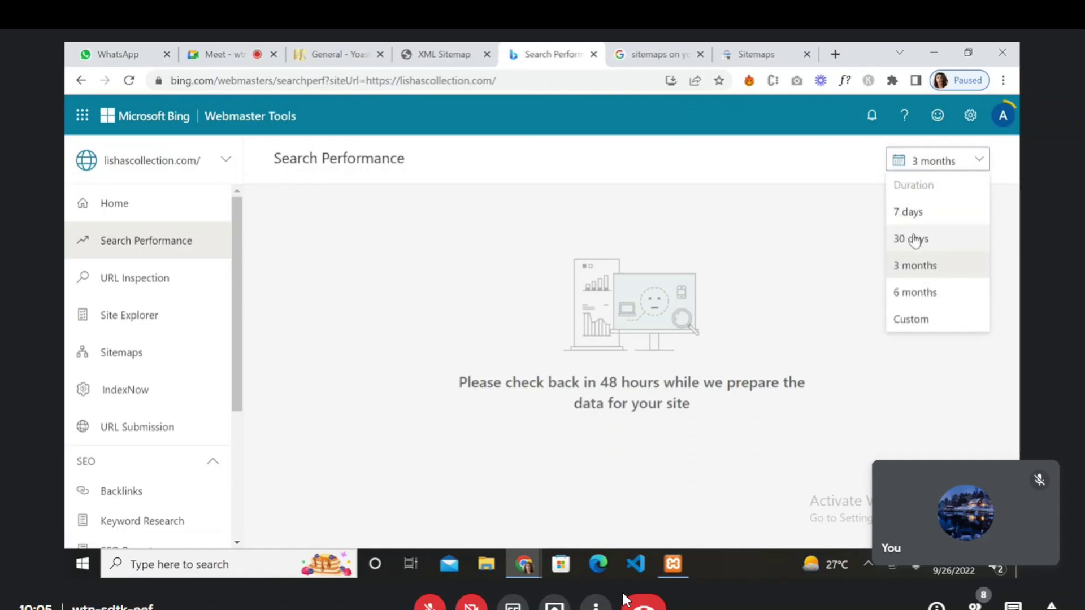
left_click(831, 265)
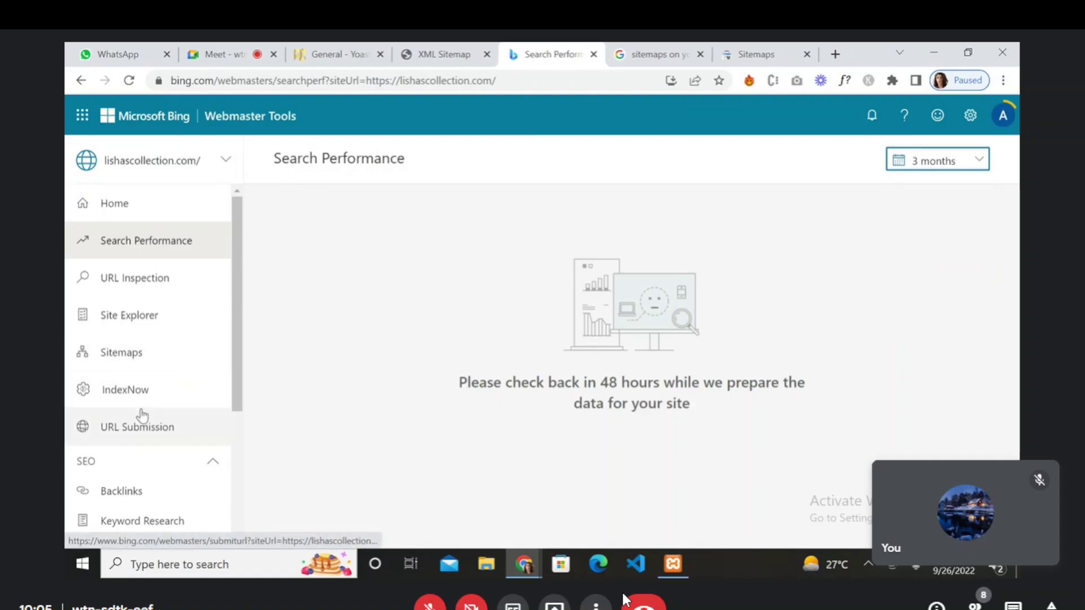
- View the empty Site Explorer (Indexed URLs) in Bing Webmaster Tools, then close that tab
scroll(140, 416, "down", 1)
left_click(170, 297)
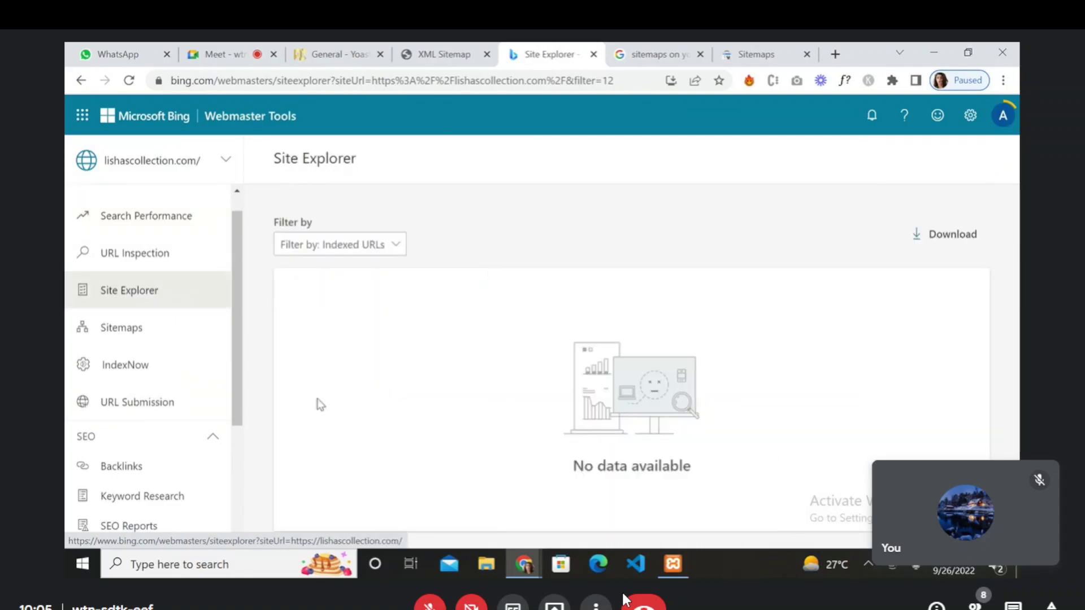
scroll(143, 431, "down", 3)
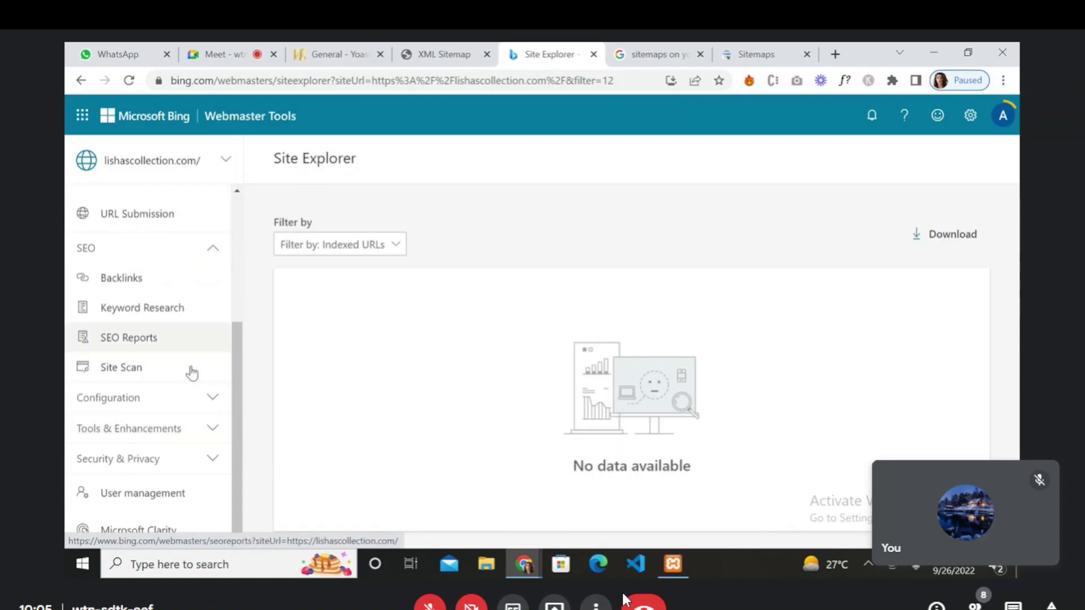
scroll(208, 321, "up", 3)
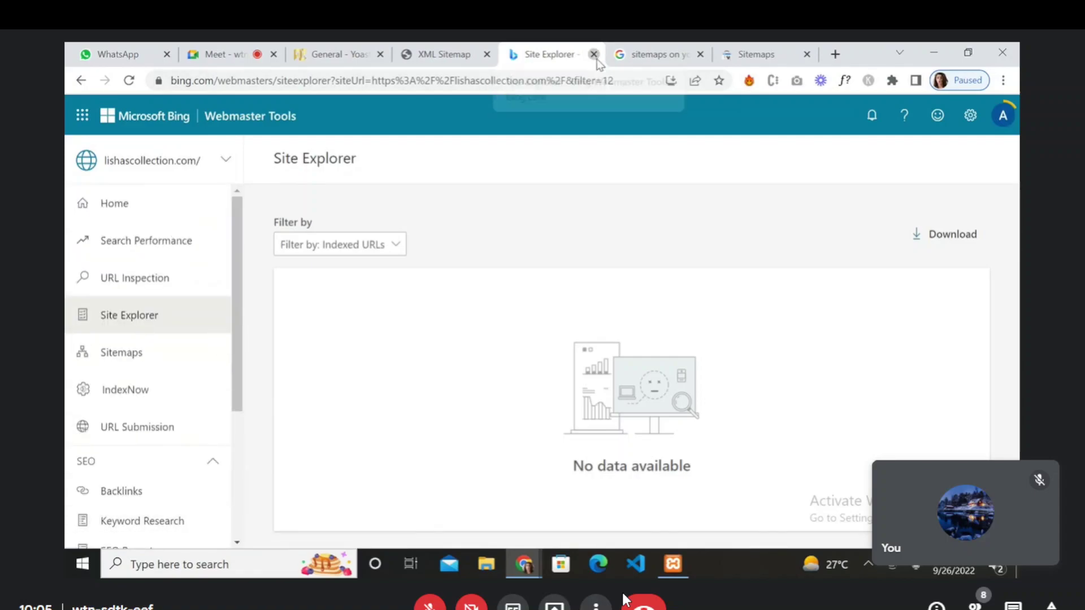
left_click(594, 55)
- Close the sitemap search, Search Console Sitemaps, XML Sitemap and Yoast SEO settings tabs
left_click(594, 55)
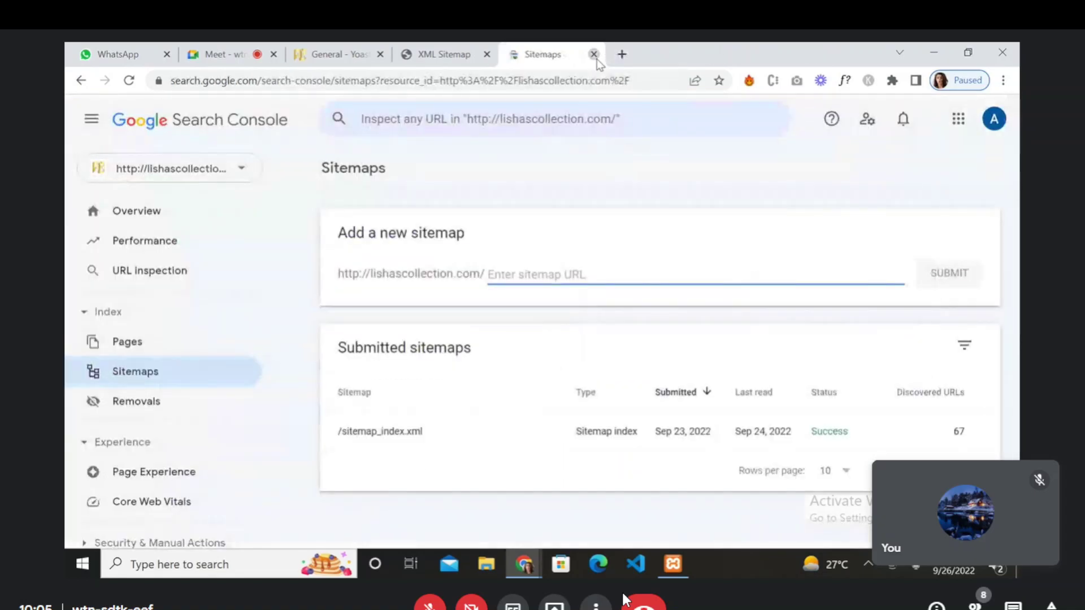
left_click(594, 55)
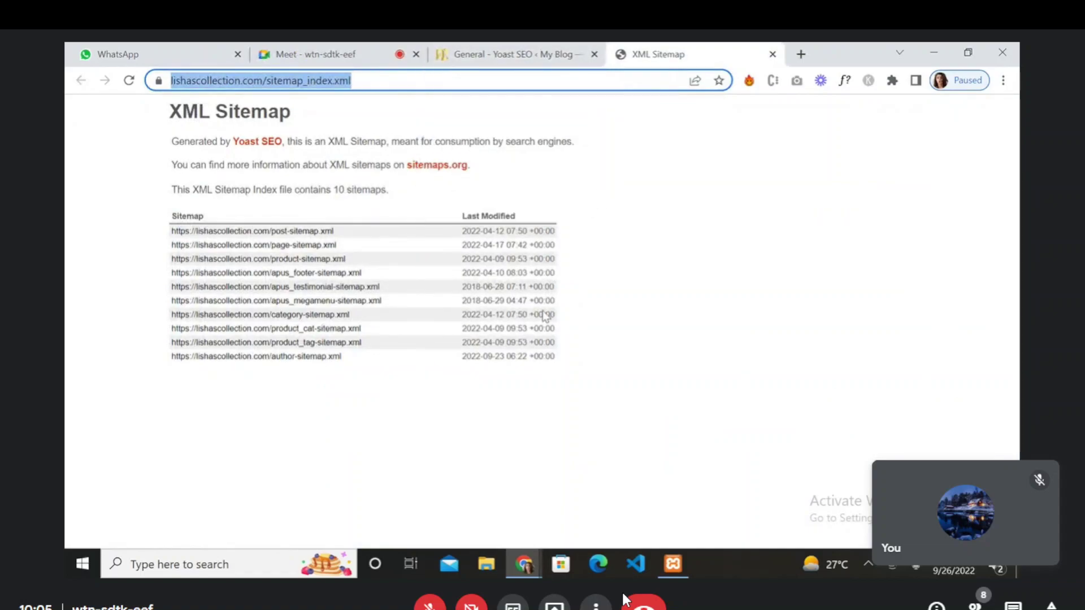
left_click(543, 53)
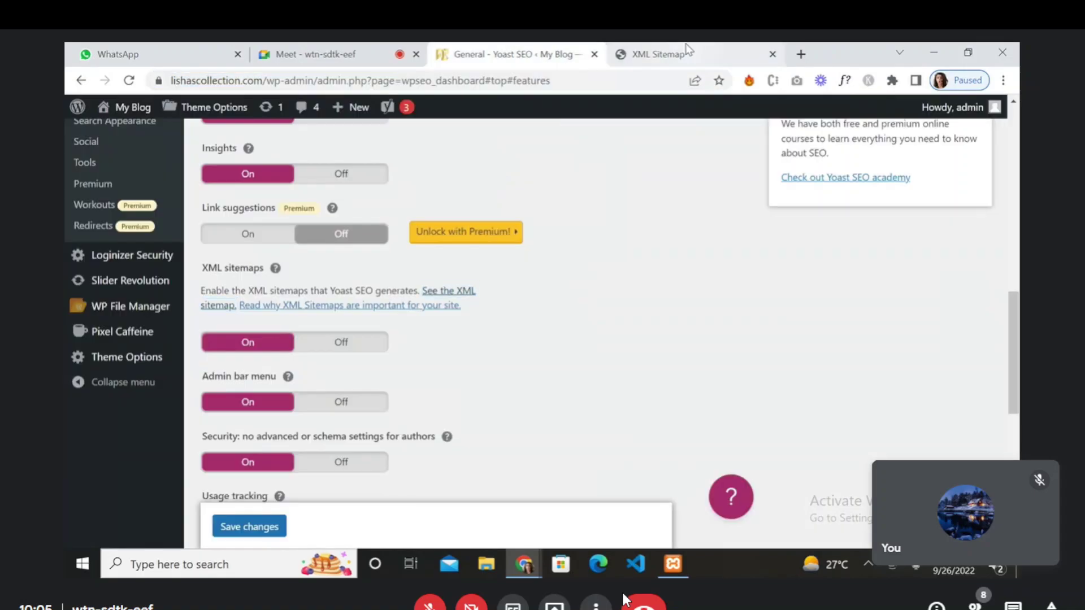
left_click(687, 45)
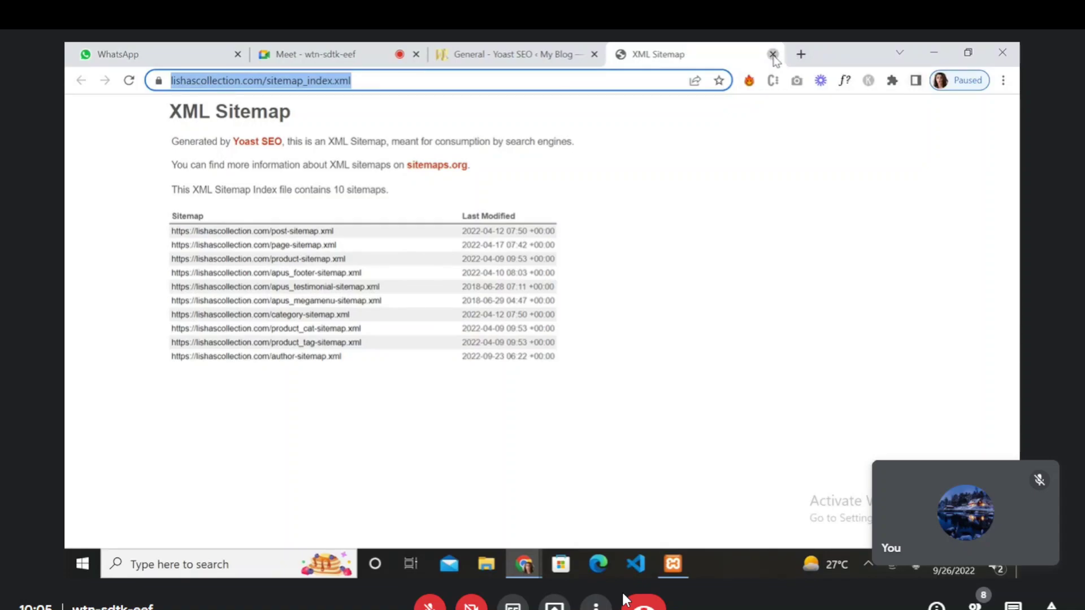
left_click(773, 54)
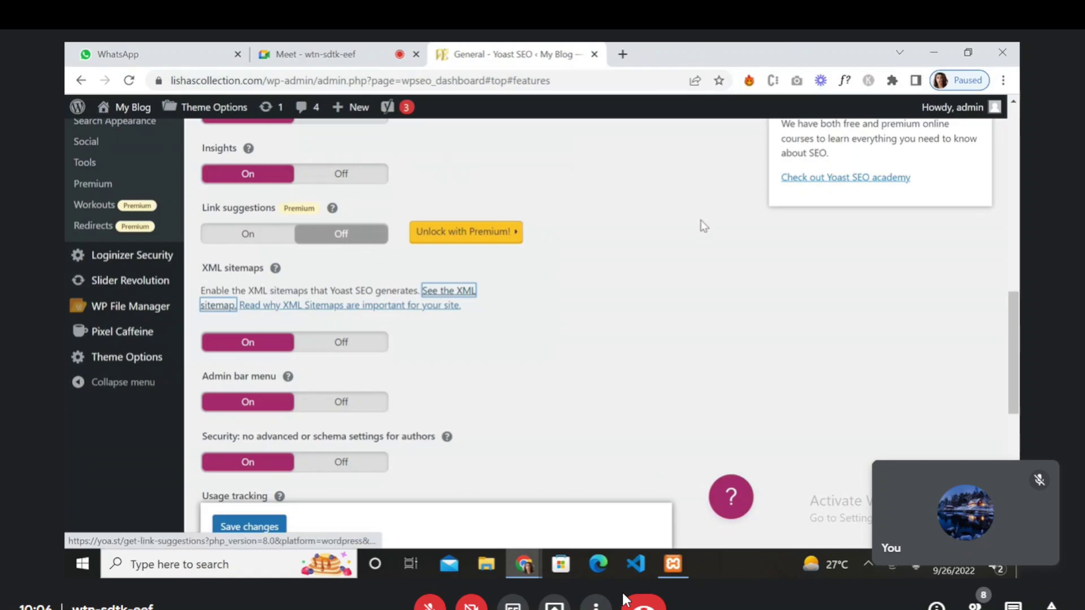
scroll(702, 225, "up", 10)
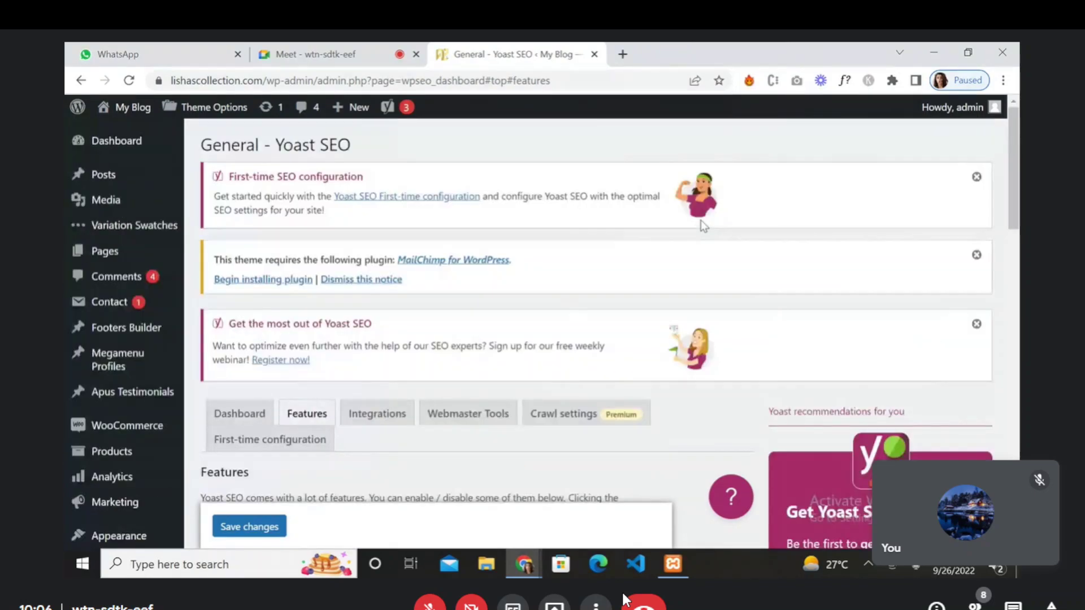
left_click(593, 55)
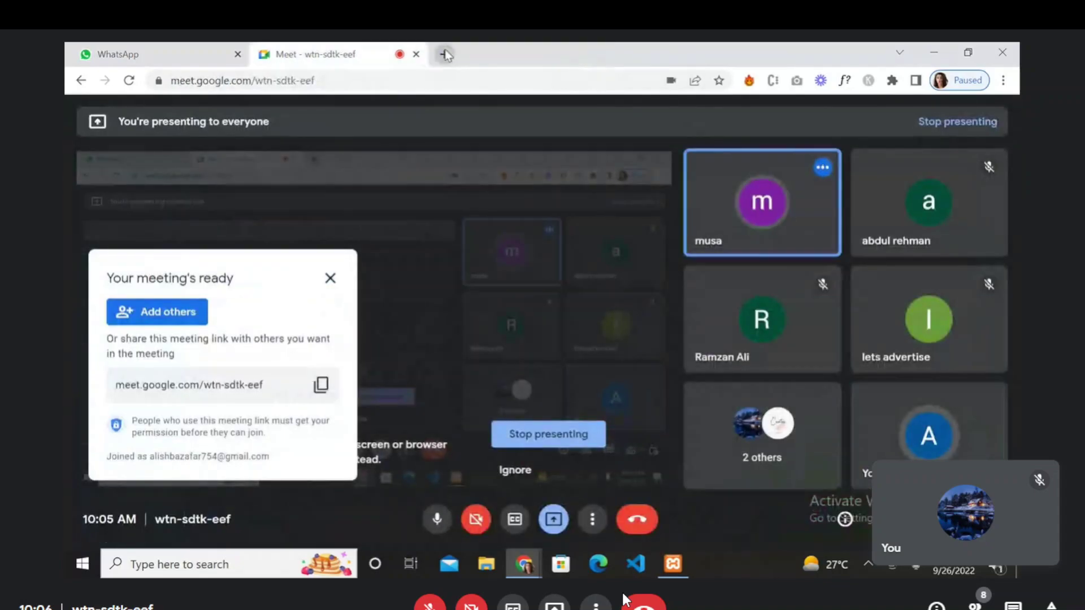
- Open a new blank tab beside the Google Meet call
left_click(446, 55)
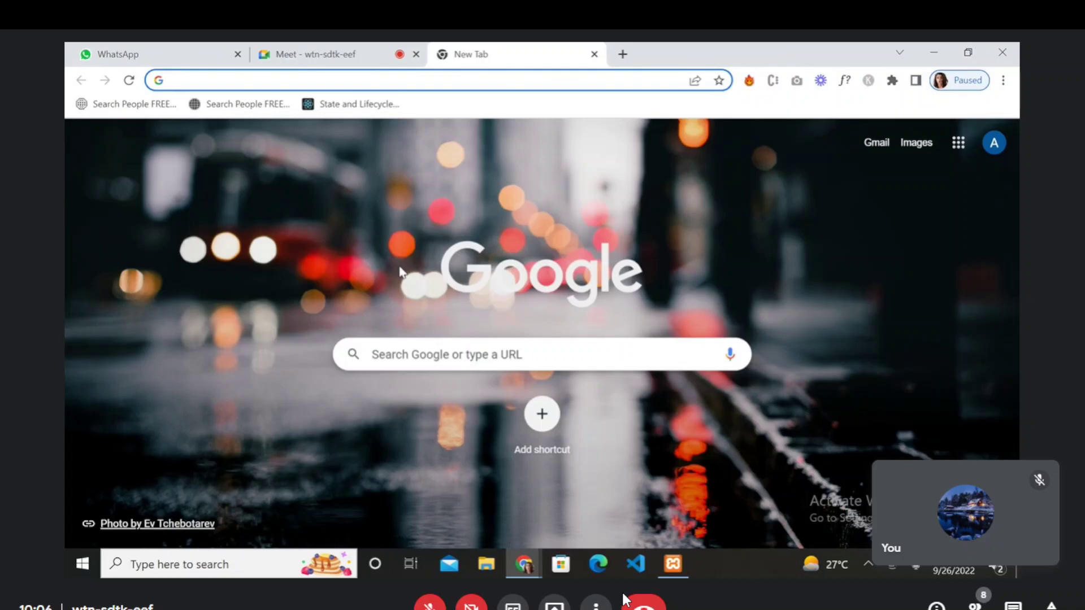
- Search Google for 'create facebook page'
type("crae")
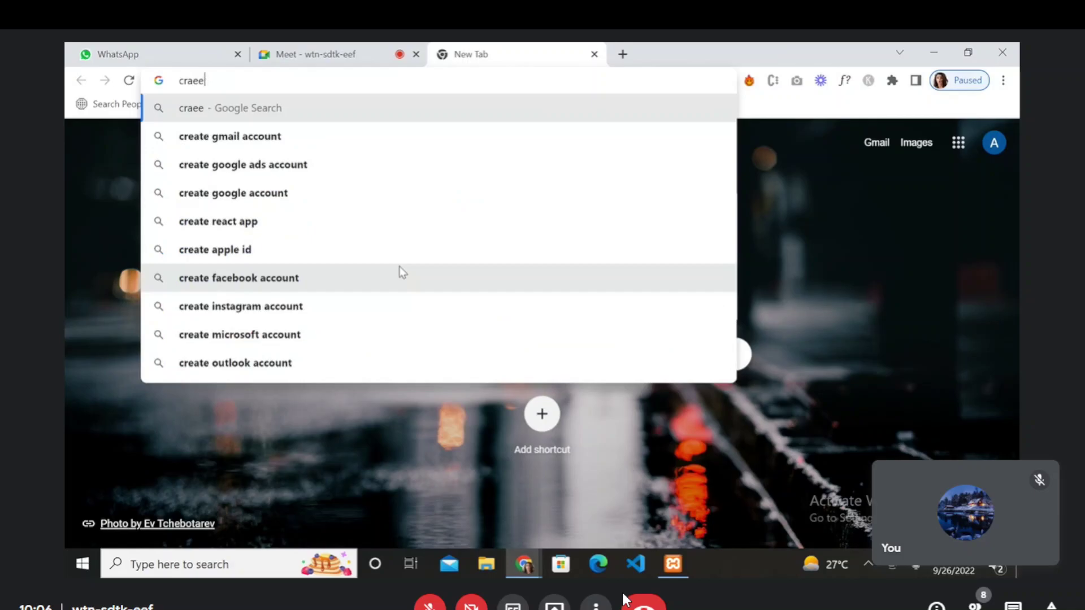
key("BackSpace")
key("BackSpace")
type("et")
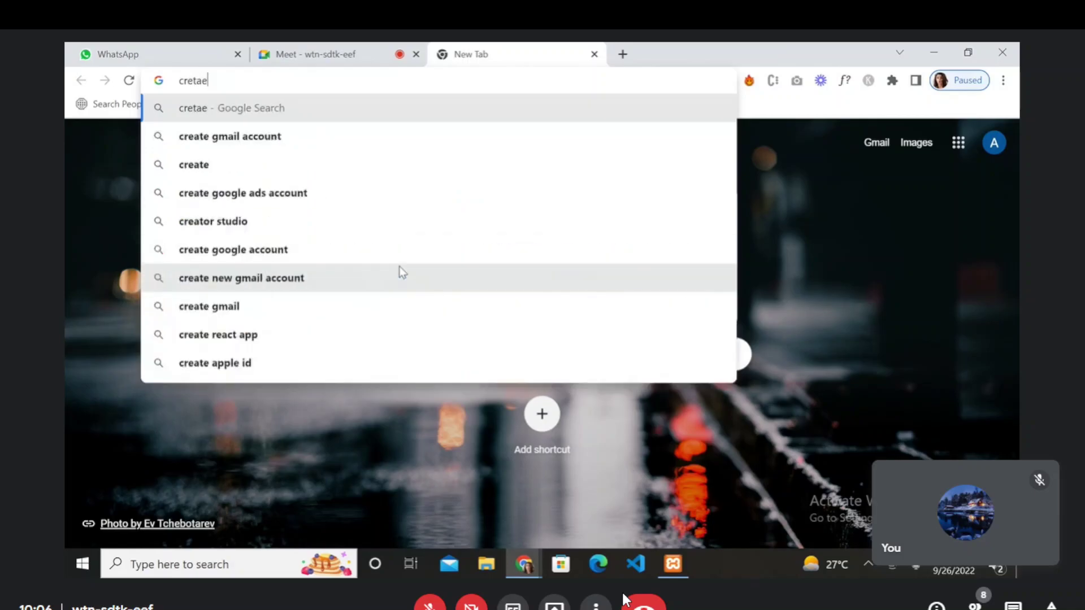
key("BackSpace")
type("ate gac")
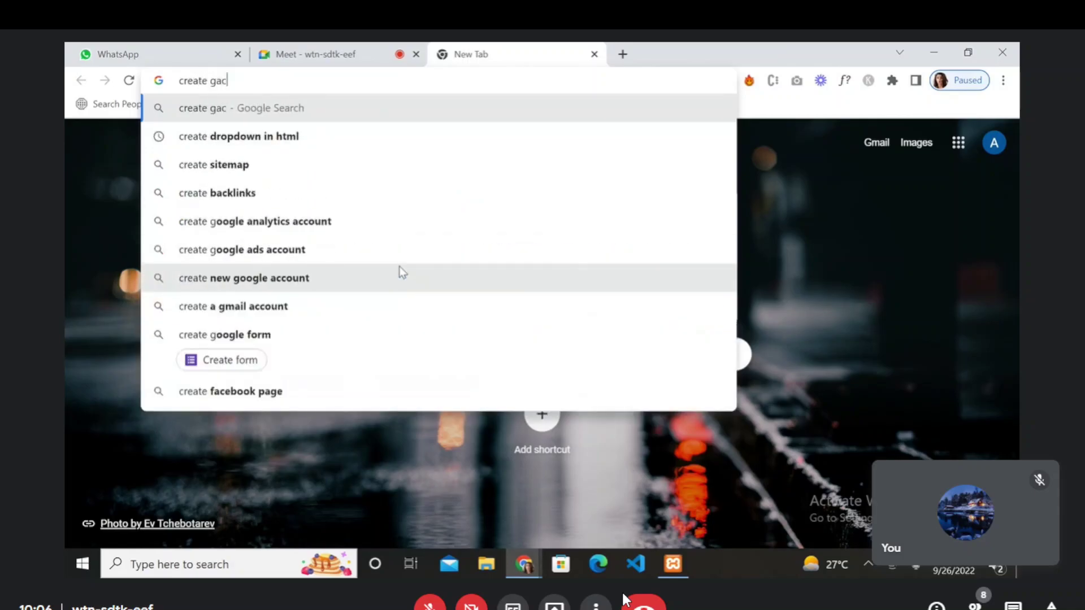
type("ebook a")
key("BackSpace")
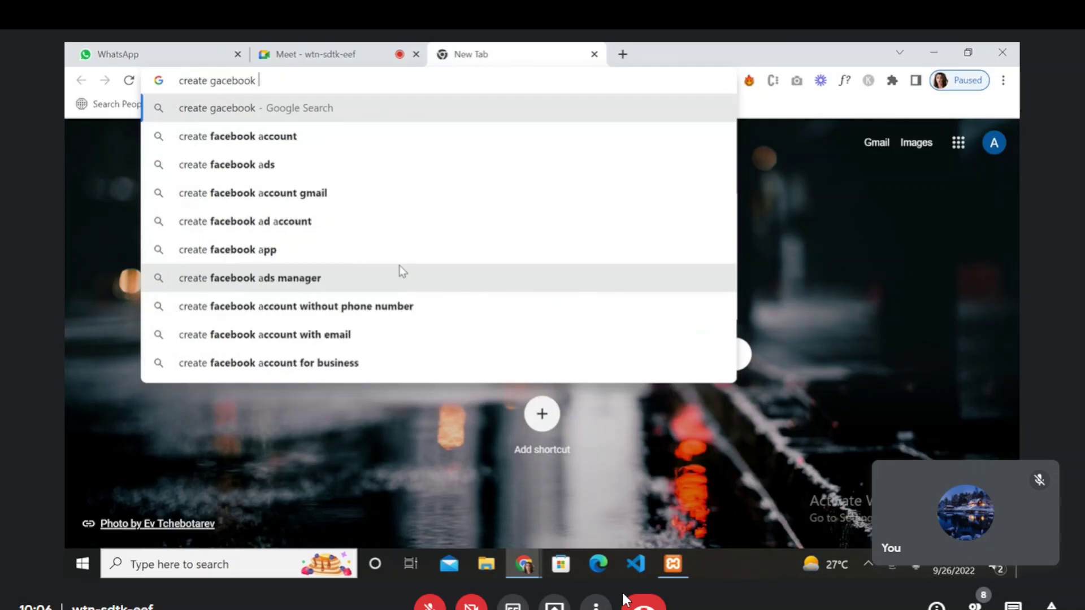
key("Down")
key("Down")
key("Return")
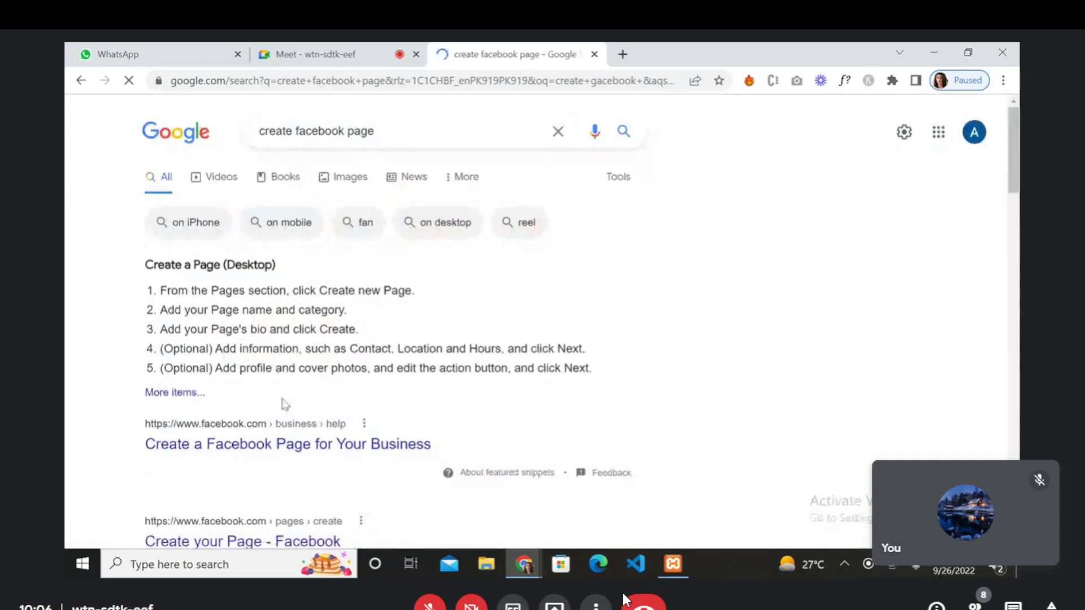
- Open Facebook's Create a Page form from the search results
scroll(284, 404, "down", 3)
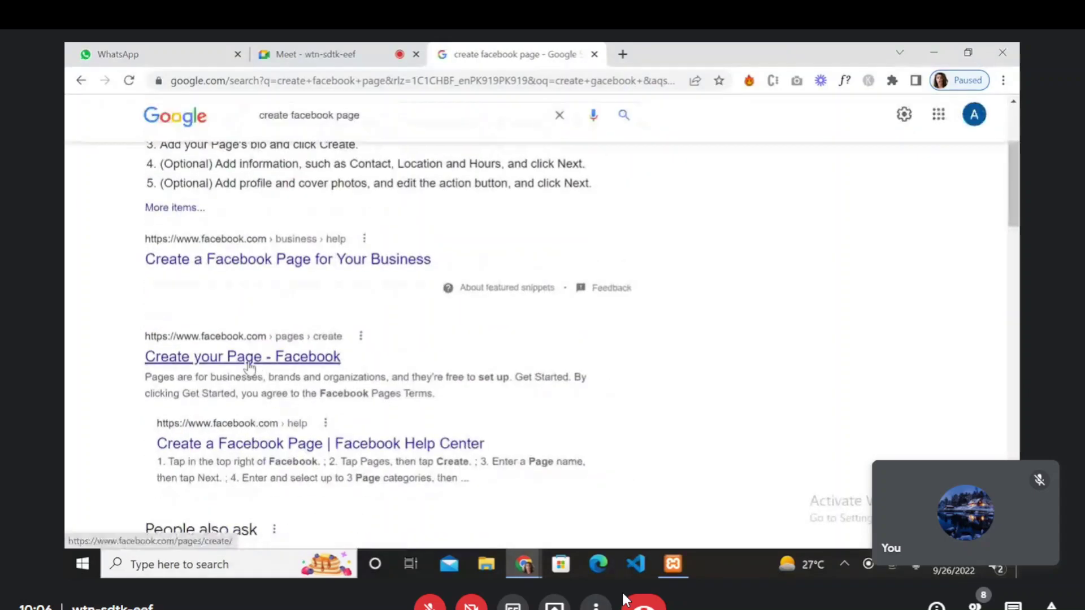
left_click(249, 364)
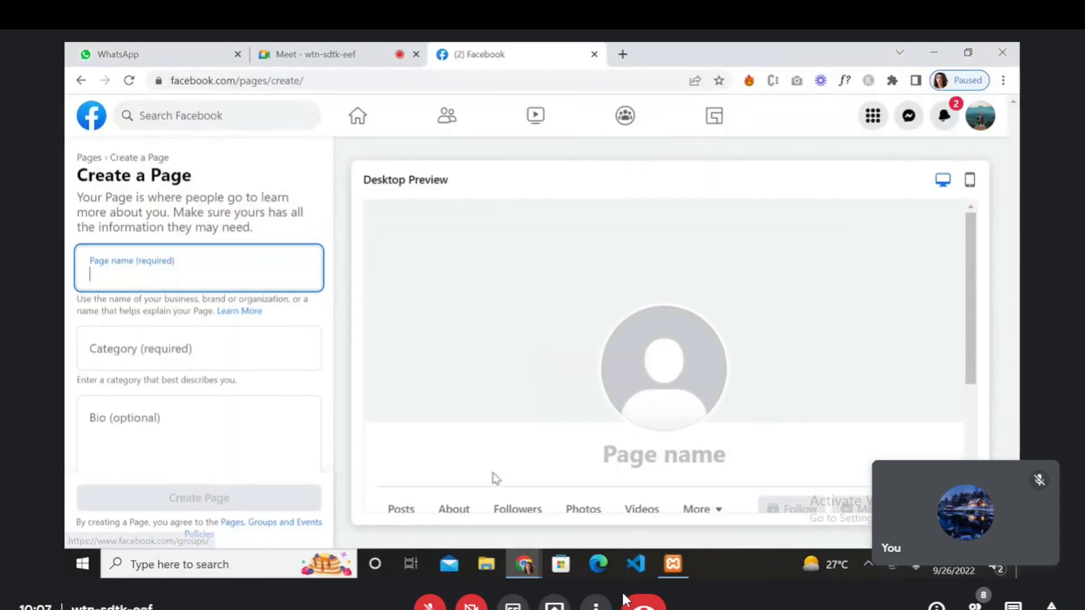
left_click(486, 563)
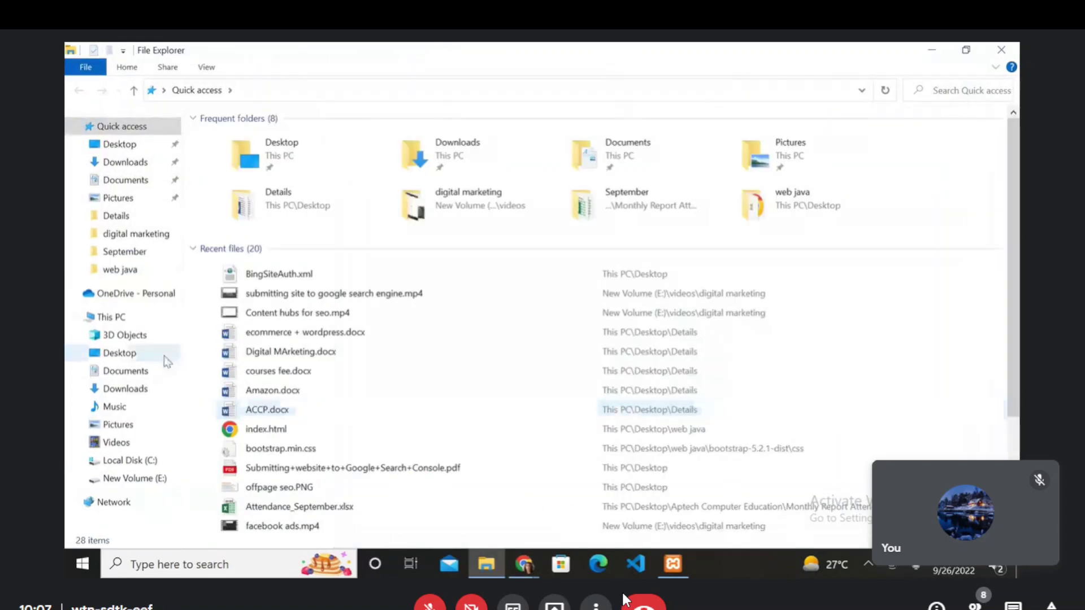
- Browse through This PC and Local Disk (C:) to C:\xampp\htdocs
left_click(125, 323)
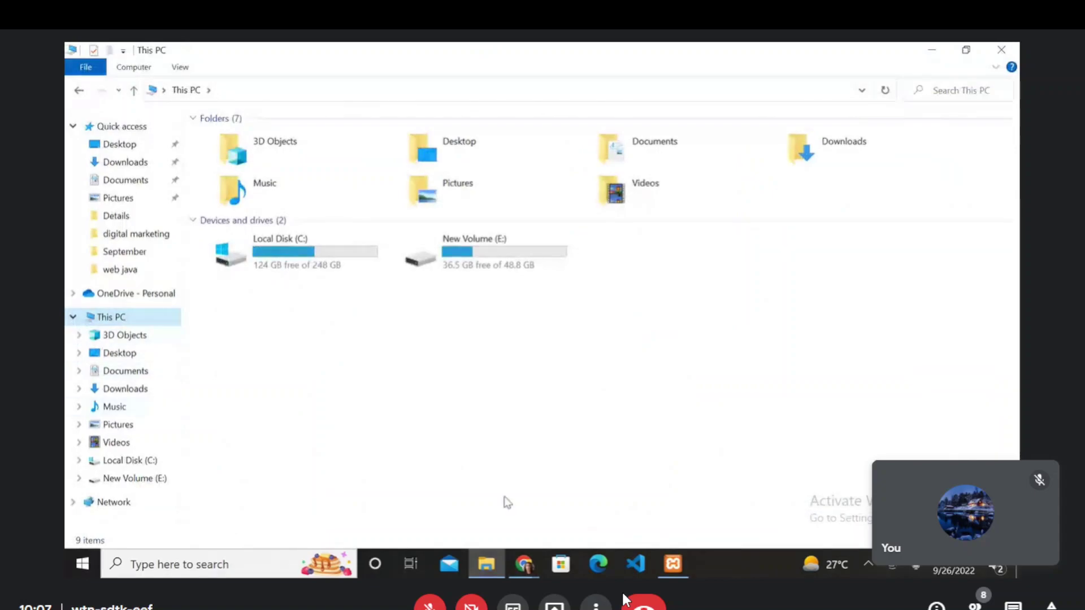
left_click(138, 462)
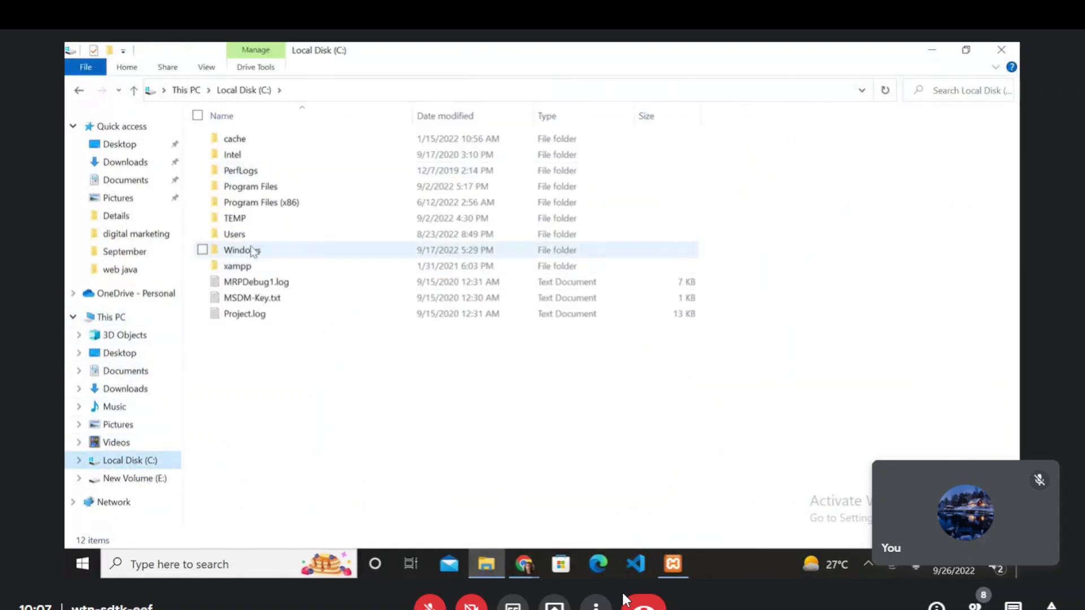
left_click(246, 268)
double_click(245, 268)
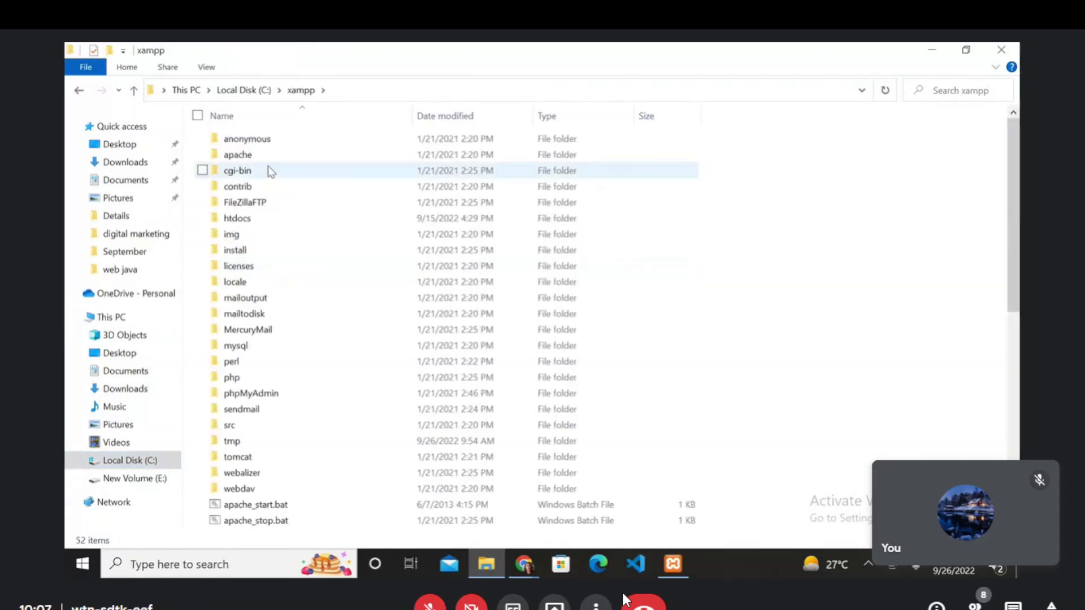
double_click(260, 222)
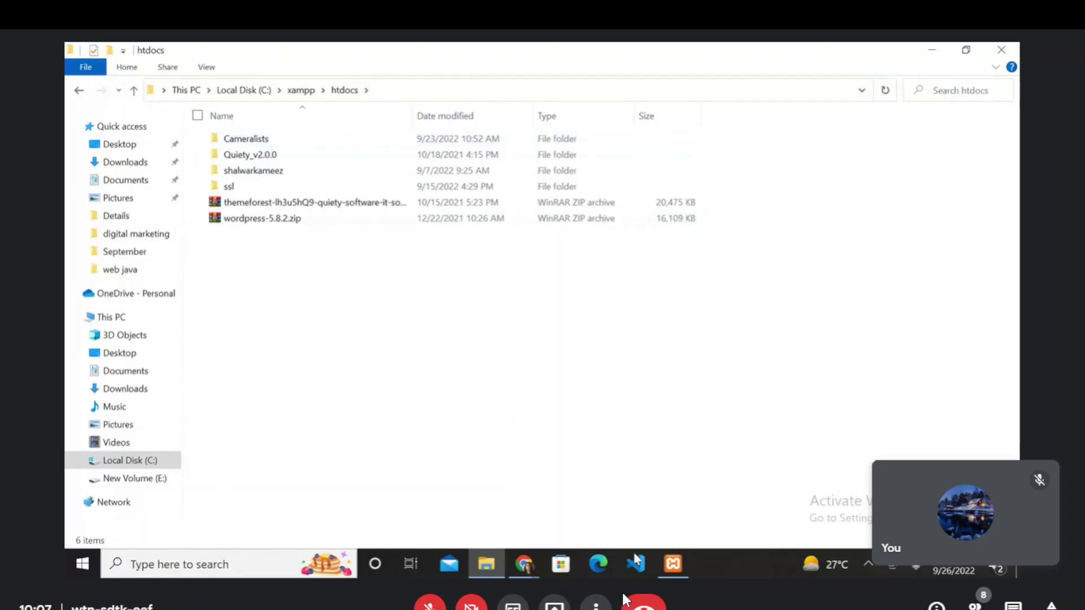
- Name the page 'Camera Lists' and add the Photographer and Camera Store categories
left_click(526, 572)
left_click(452, 495)
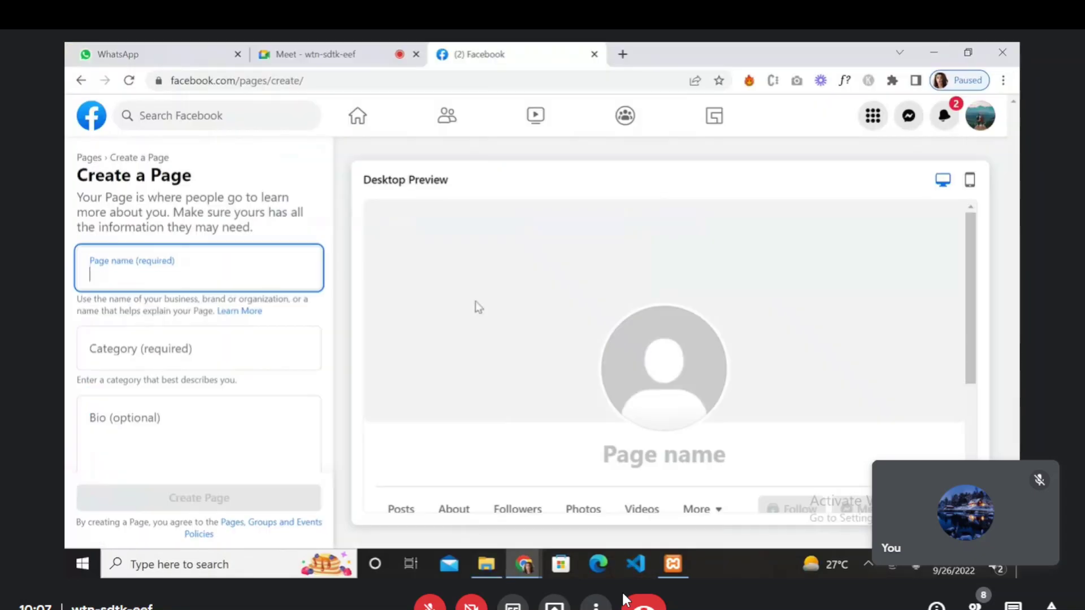
type("Cam")
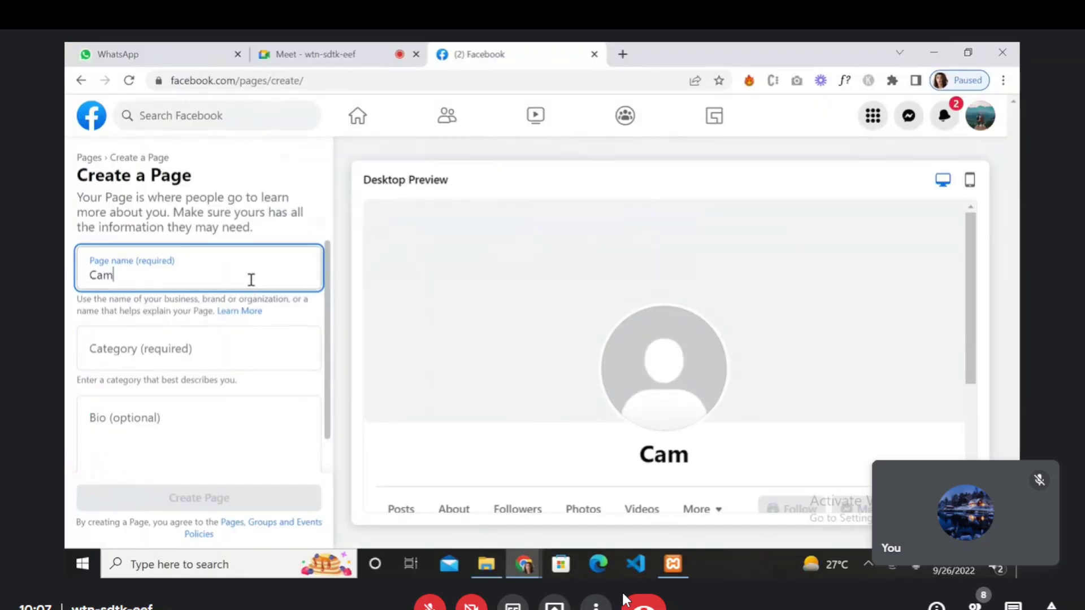
type("era Lists")
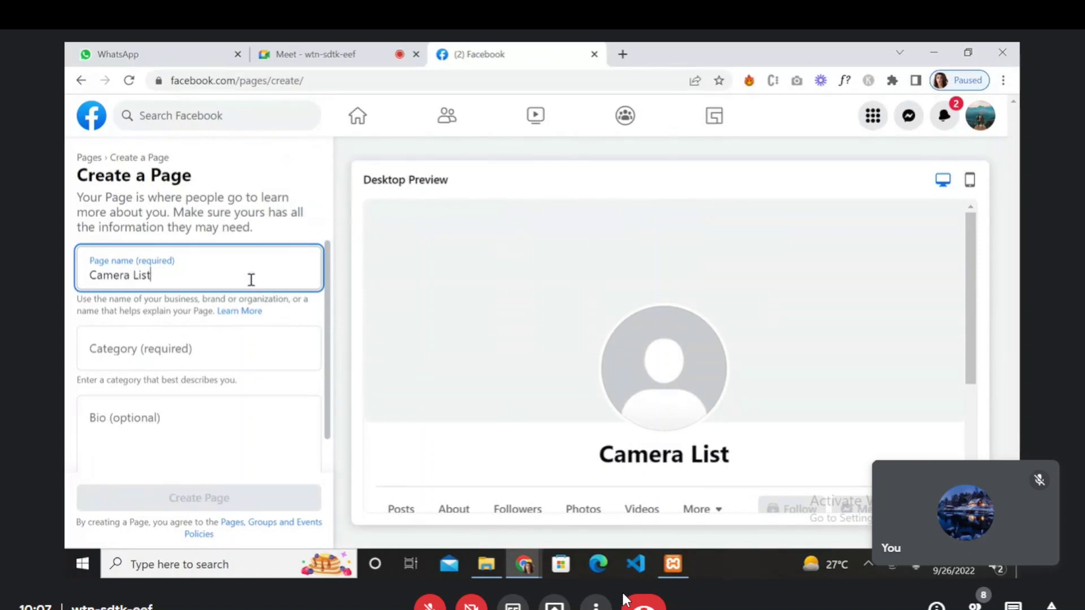
left_click(163, 352)
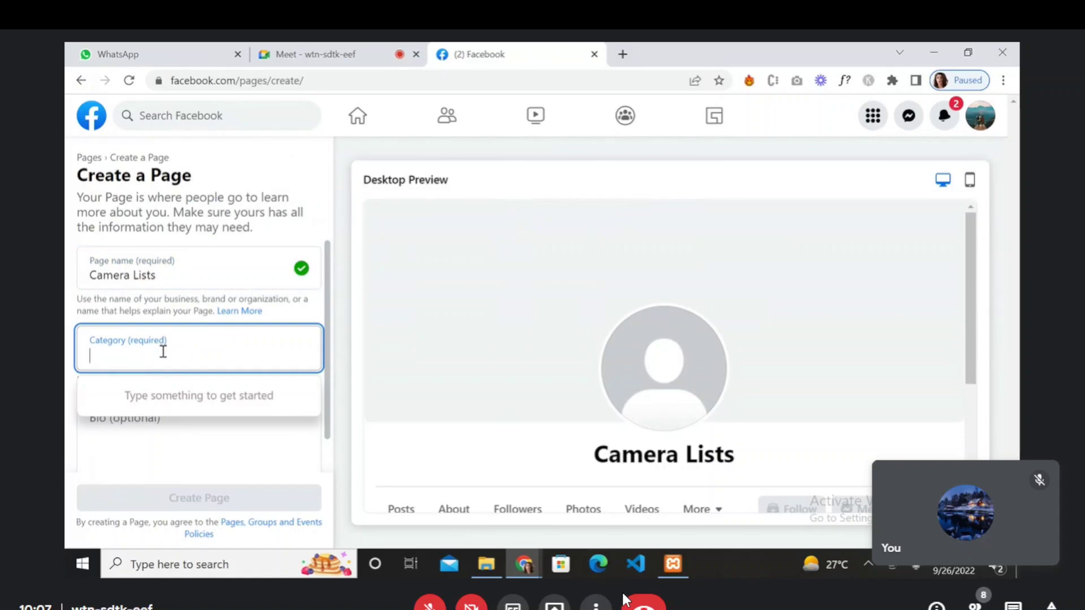
type("camera")
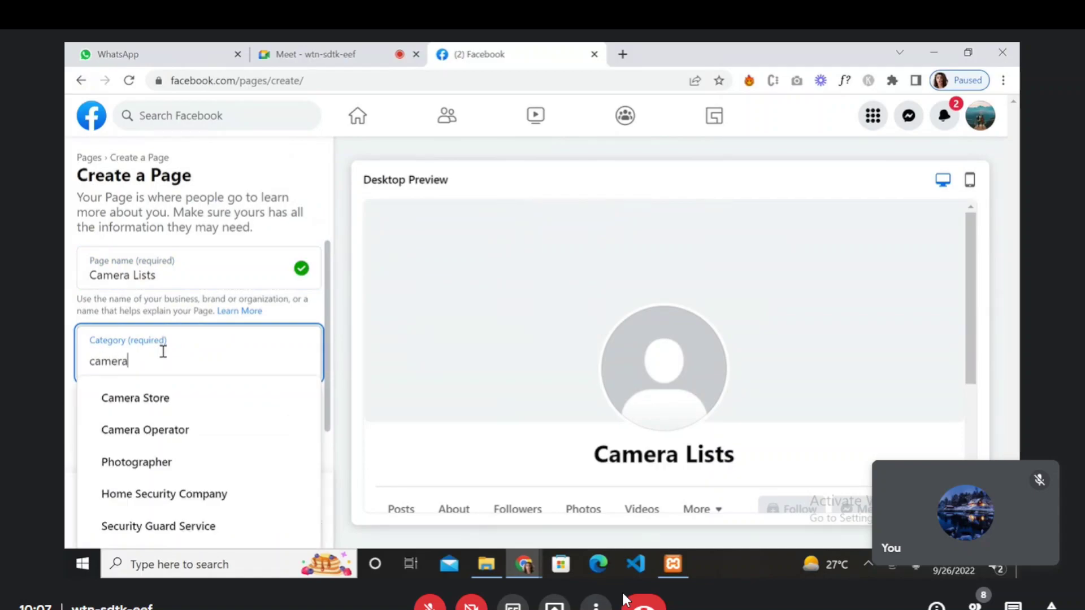
left_click(161, 462)
type("C")
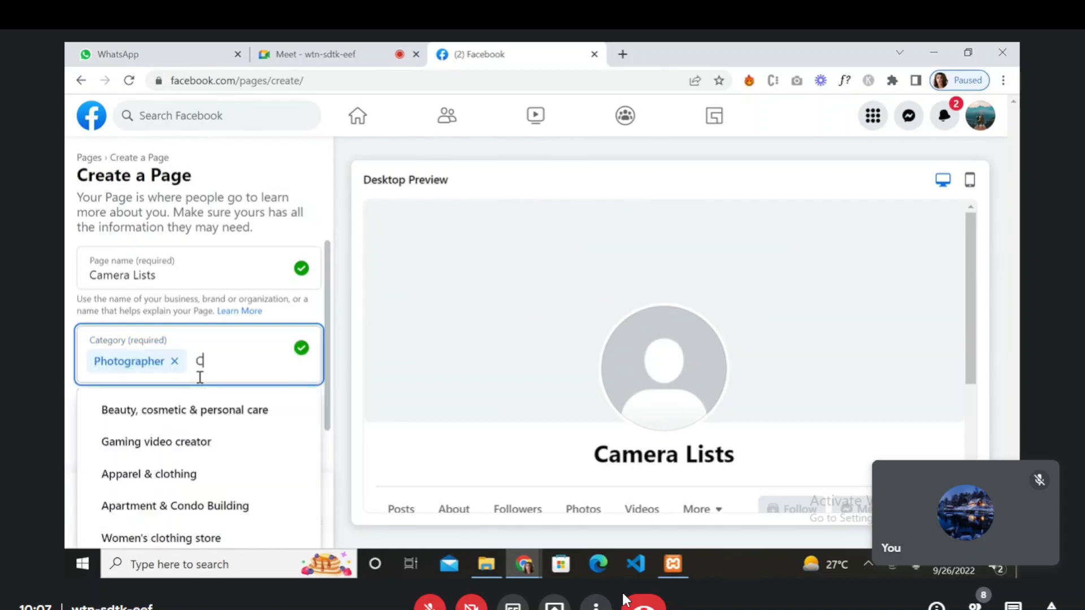
type("amera")
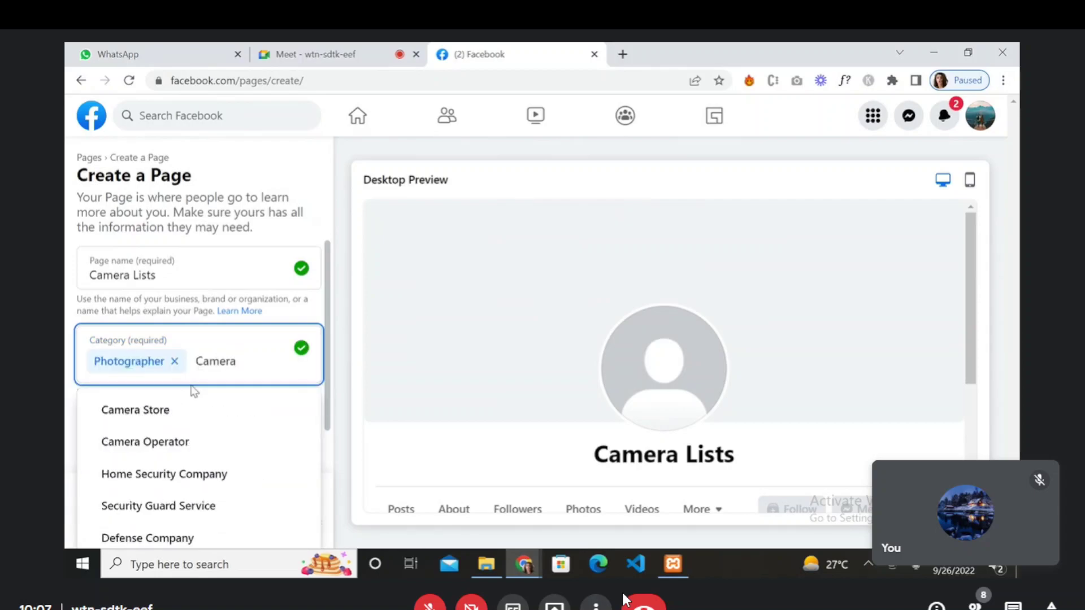
left_click(168, 427)
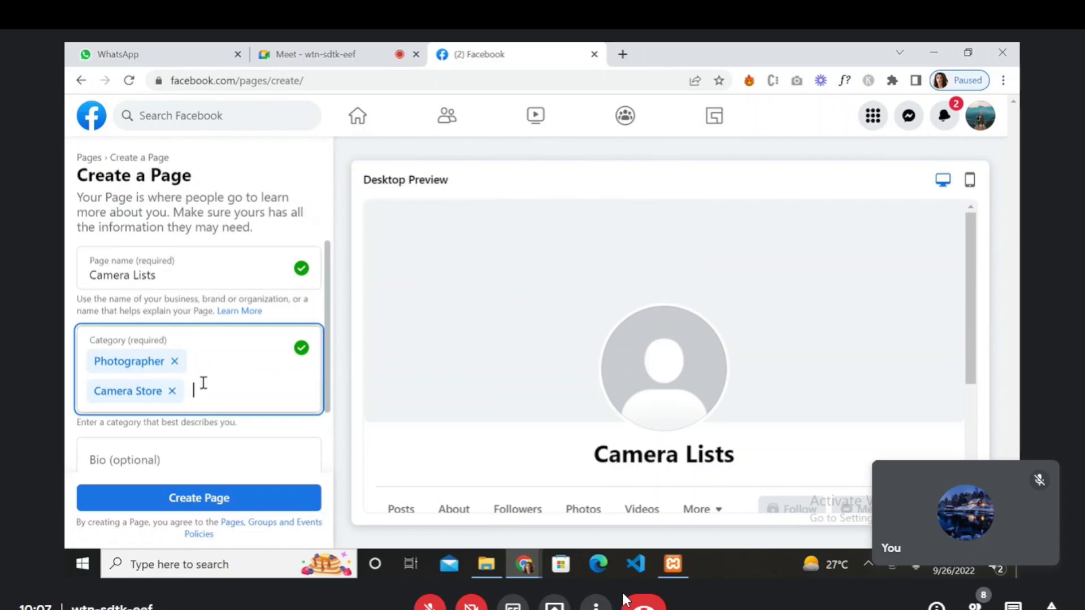
- Try a few category searches, then add Camera Operator as the third category
type("came")
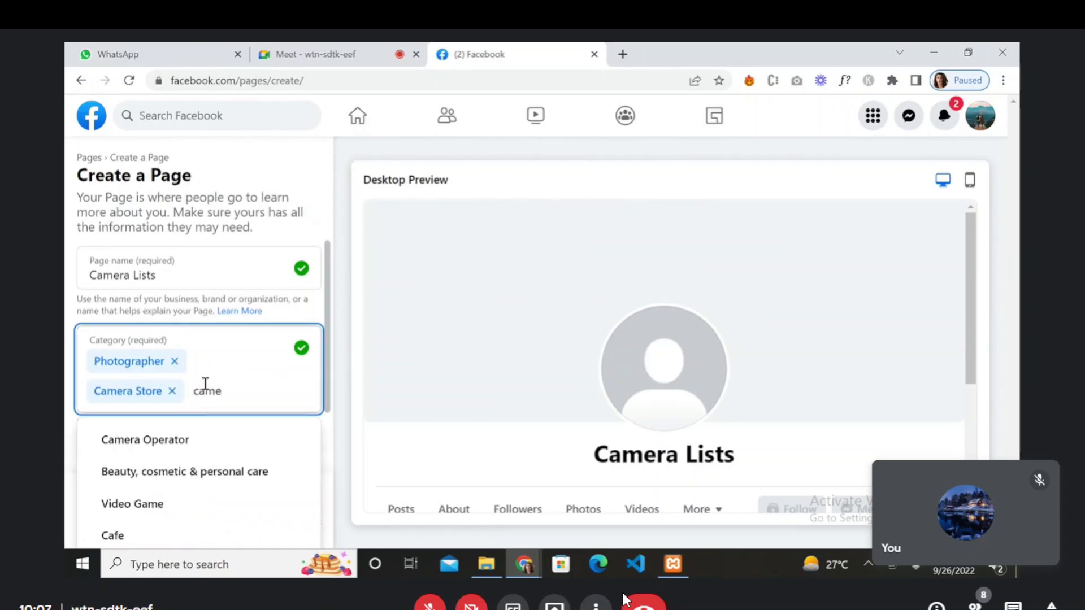
type("r")
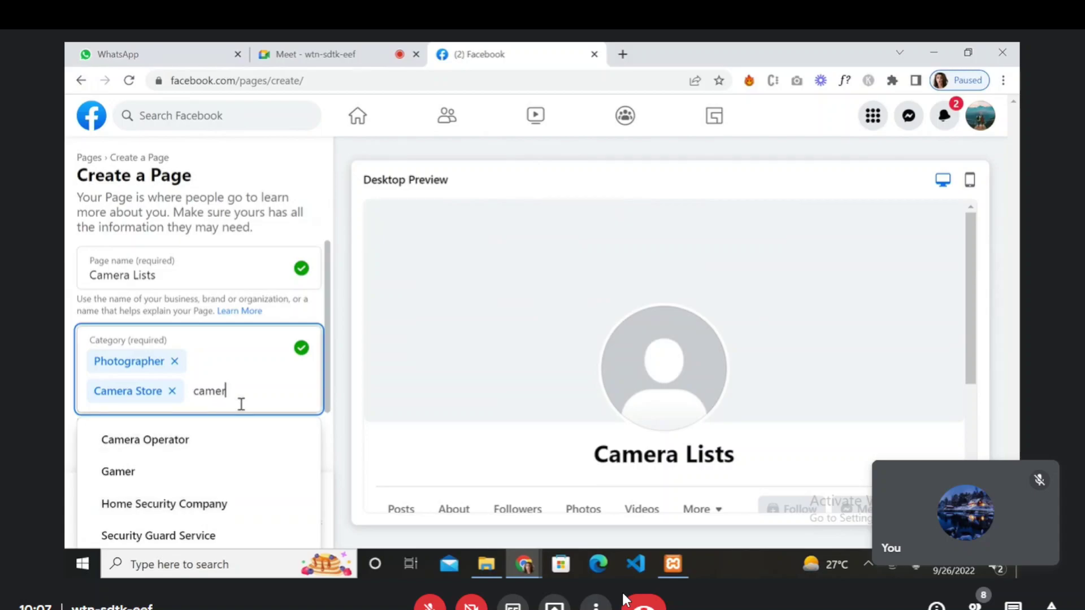
type("a")
type("gu")
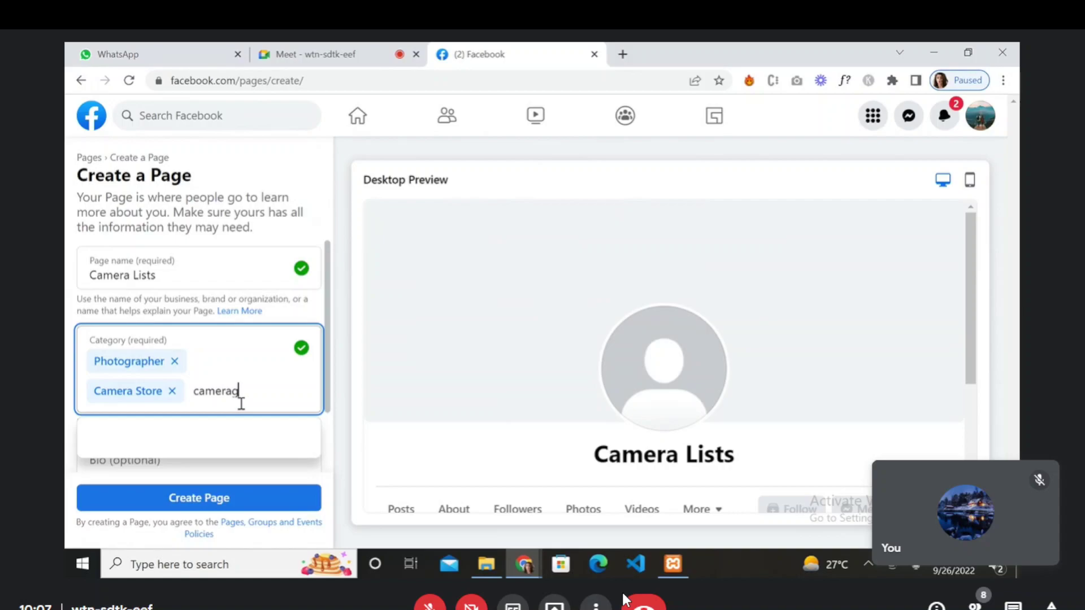
key("BackSpace")
key("BackSpace")
type("gui")
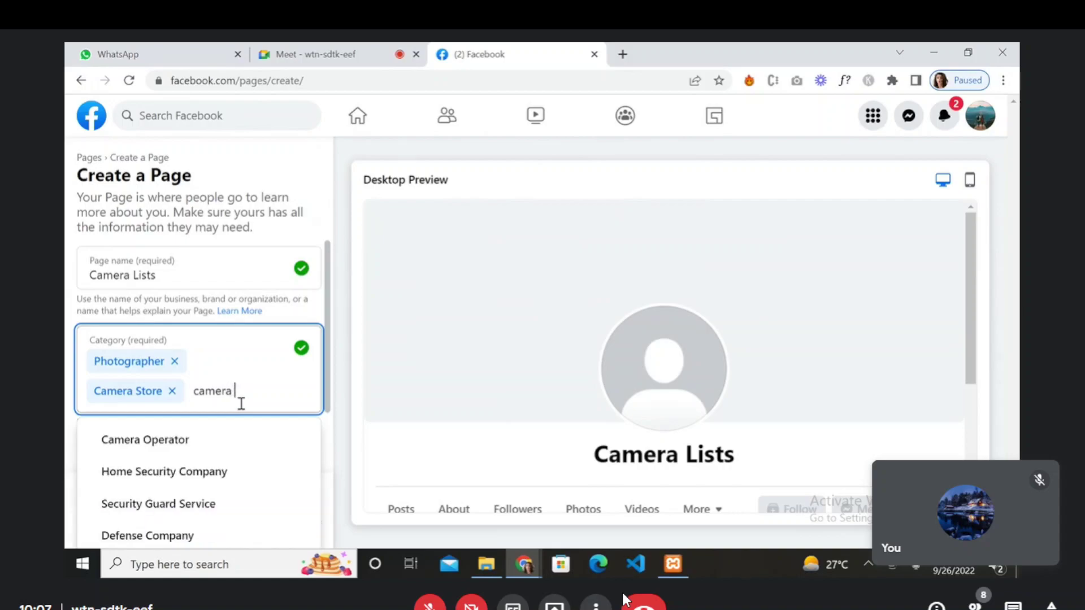
key("BackSpace")
key("BackSpace")
key("BackSpace")
key("BackSpace")
key("BackSpace")
key("BackSpace")
key("BackSpace")
key("BackSpace")
key("BackSpace")
key("BackSpace")
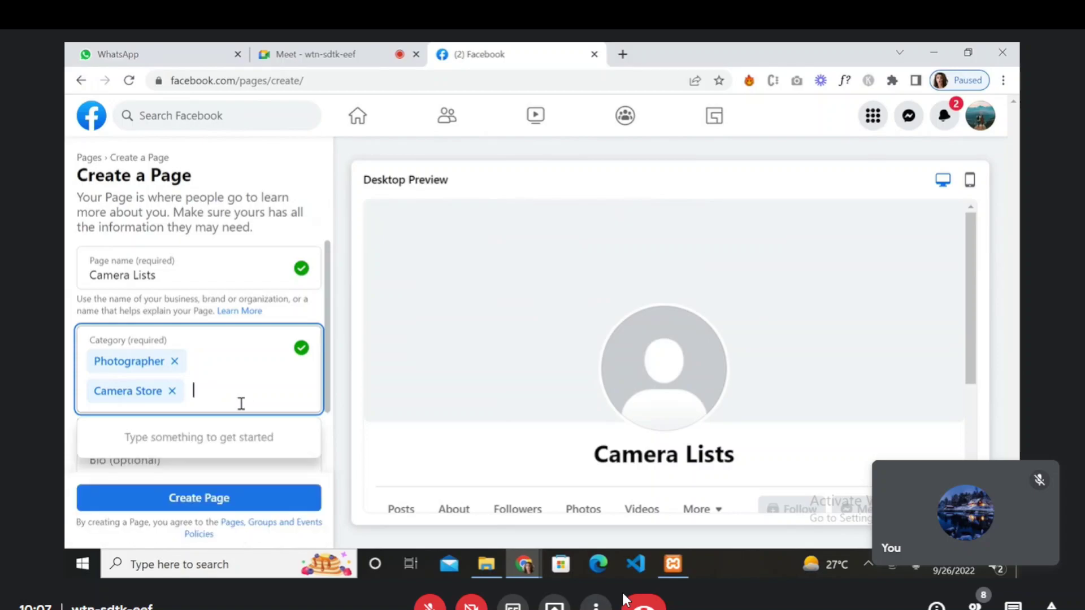
type("c")
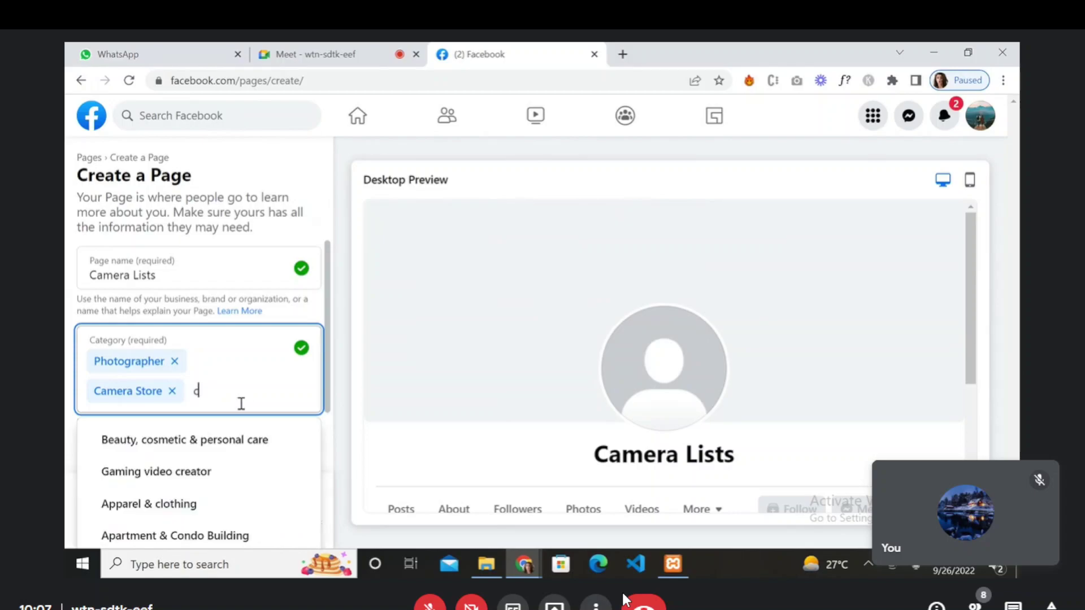
type("a")
key("BackSpace")
key("BackSpace")
type("gui")
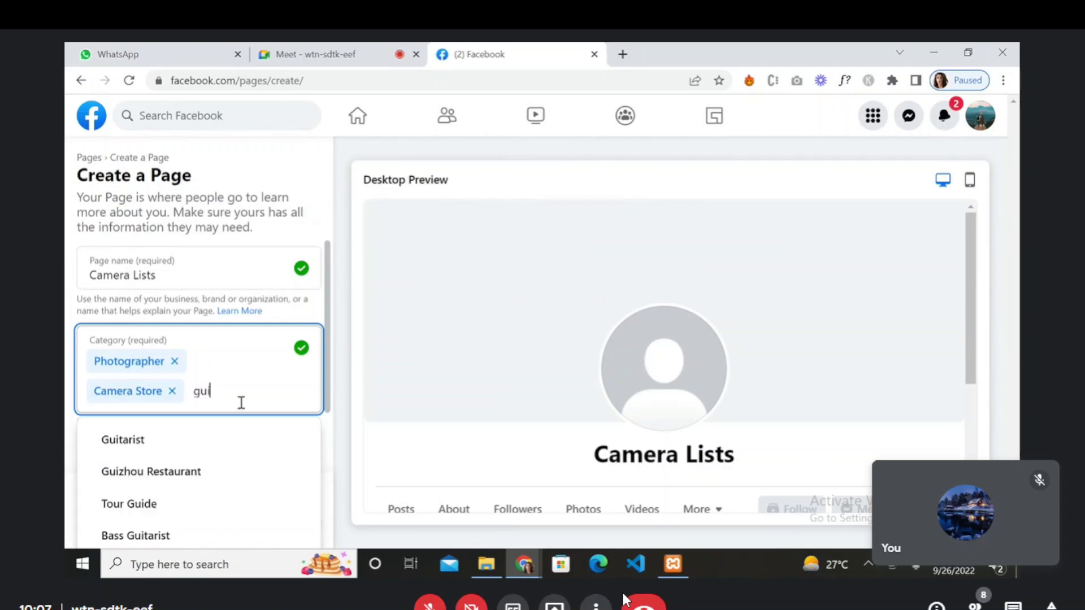
type("de")
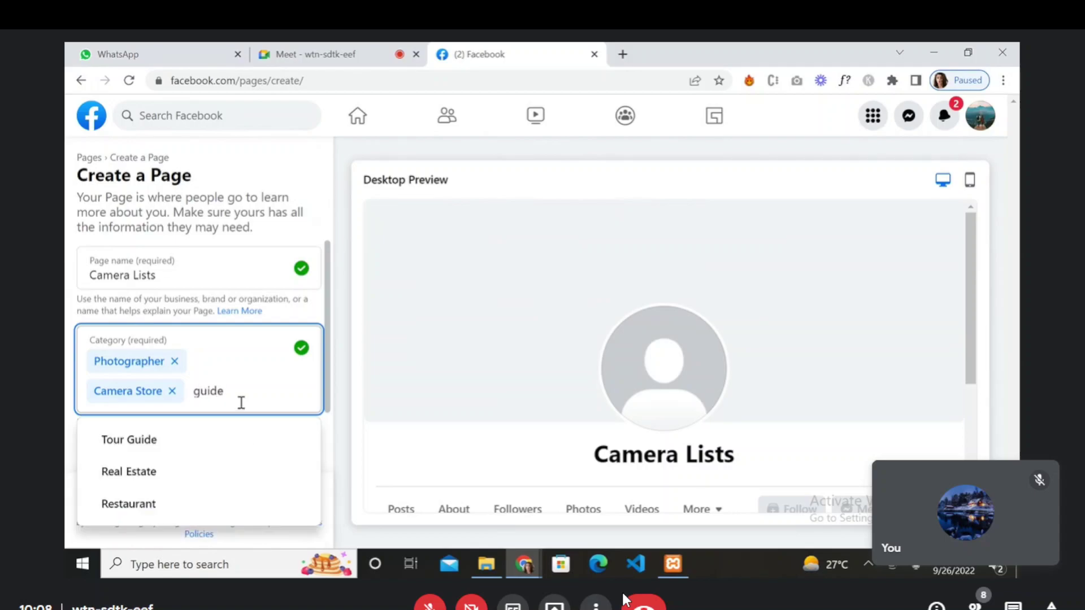
key("BackSpace")
key("BackSpace")
key("BackSpace")
key("BackSpace")
key("BackSpace")
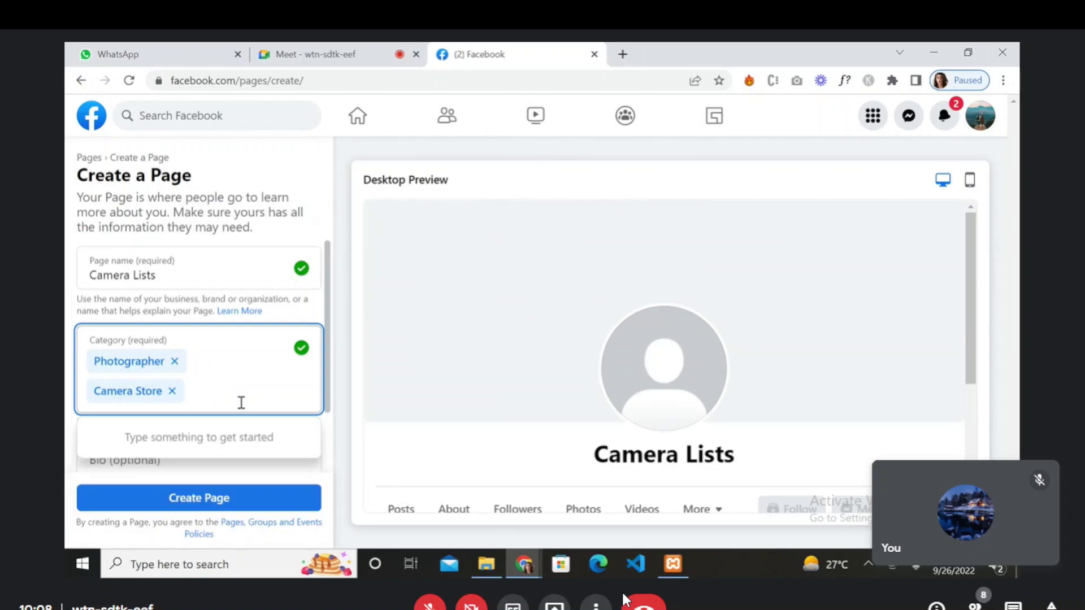
type("camera")
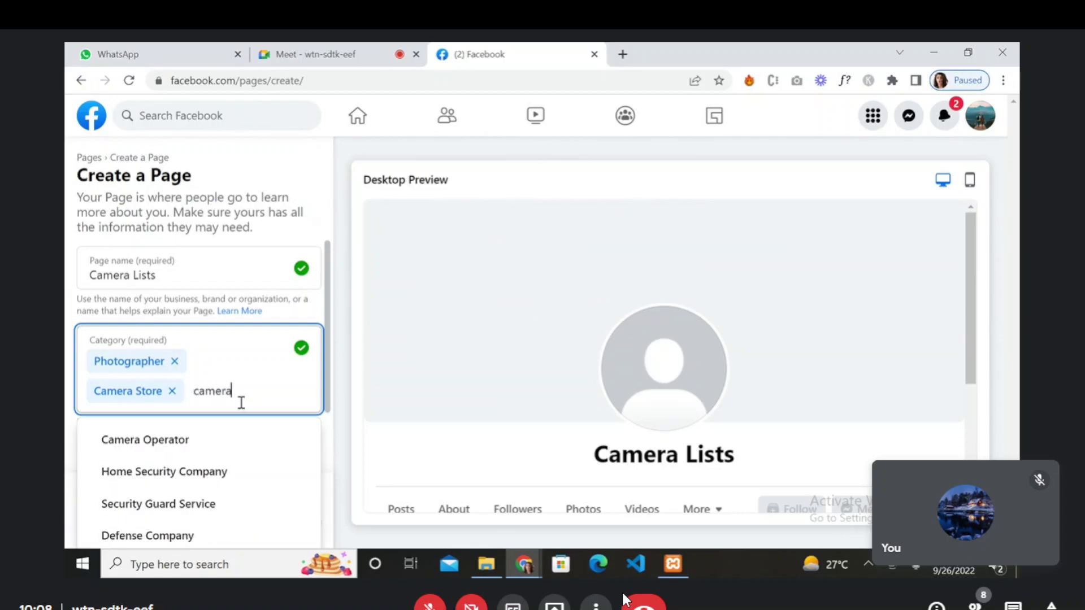
key("Down")
key("Return")
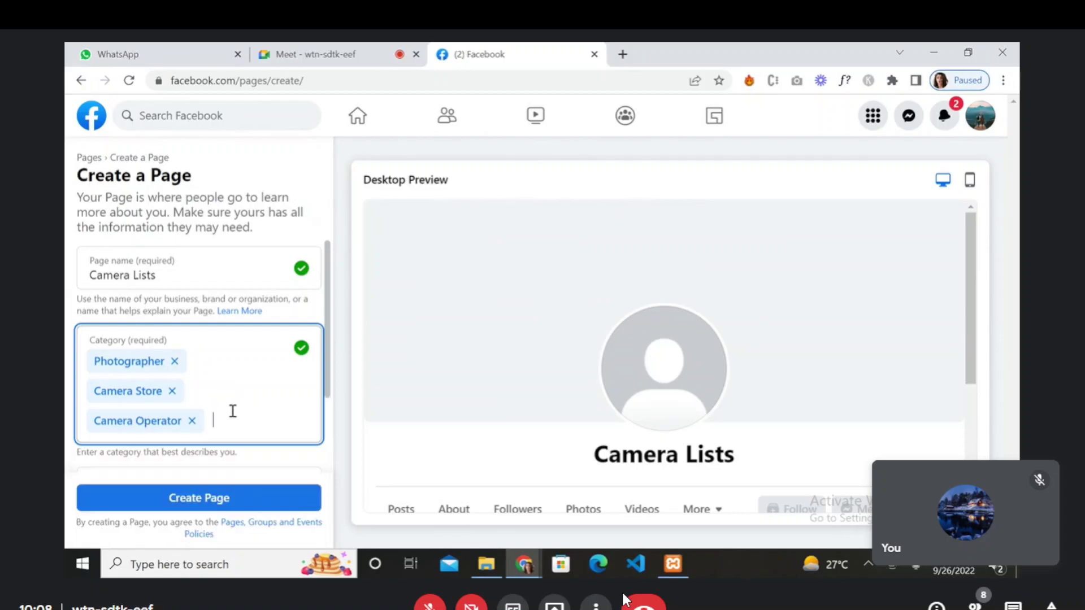
- Remove Camera Operator, try a 'travelling ca' search, then re-add Camera Operator
scroll(233, 411, "down", 1)
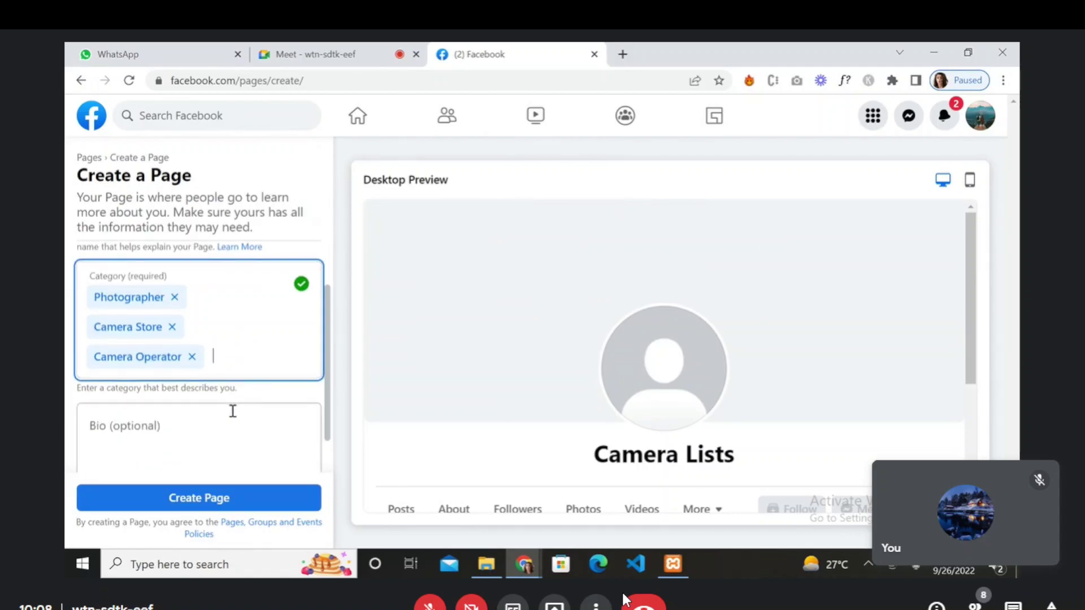
left_click(192, 357)
key("shift+Tab")
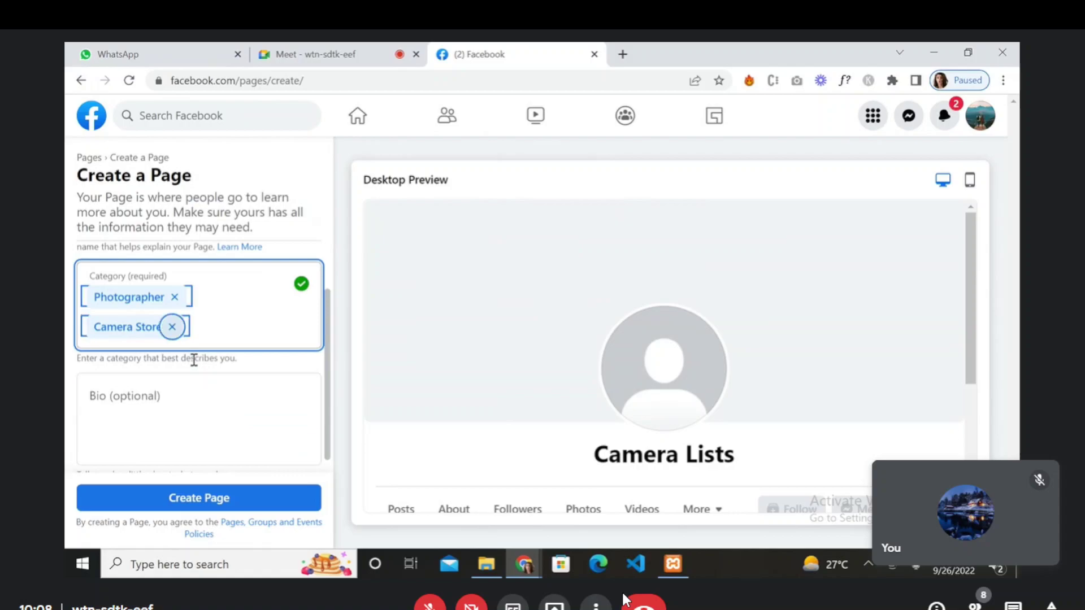
left_click(226, 326)
type("travelling ca")
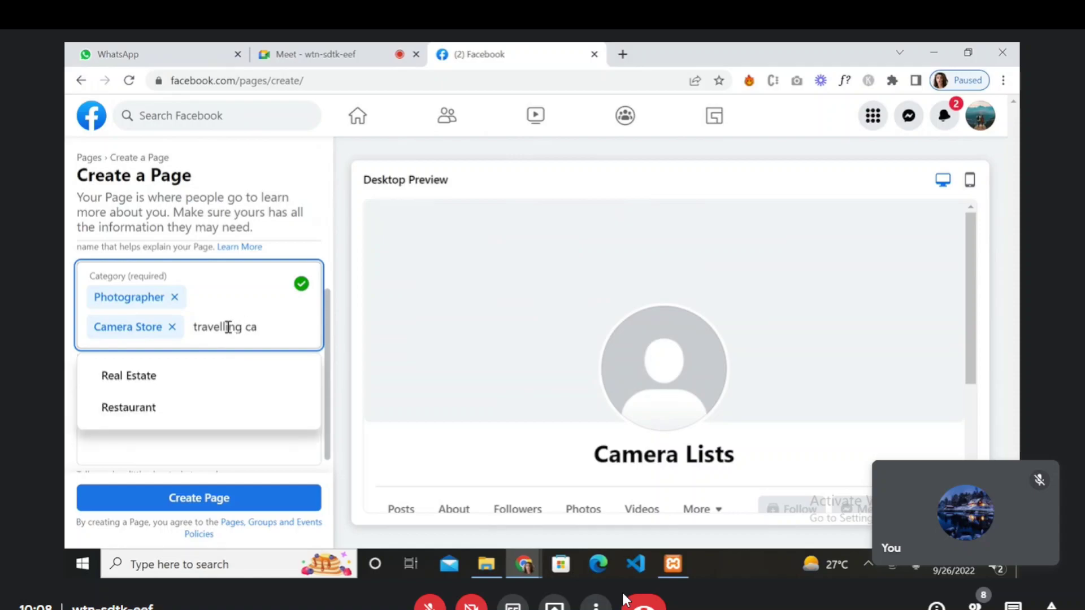
key("ctrl+a")
key("BackSpace")
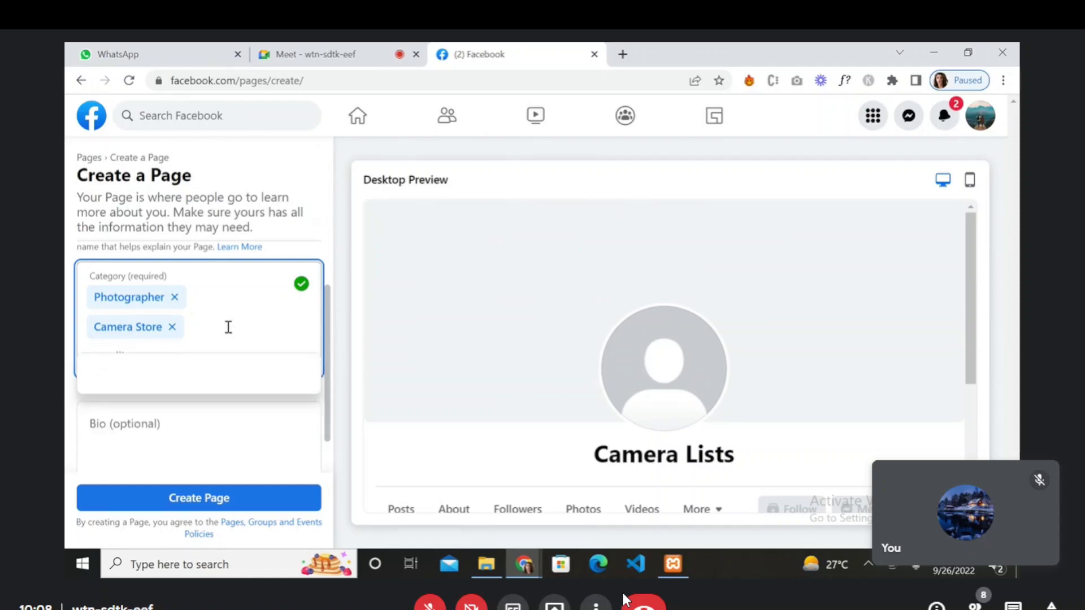
key("ctrl+z")
key("BackSpace")
key("BackSpace")
key("BackSpace")
key("BackSpace")
key("BackSpace")
key("BackSpace")
key("BackSpace")
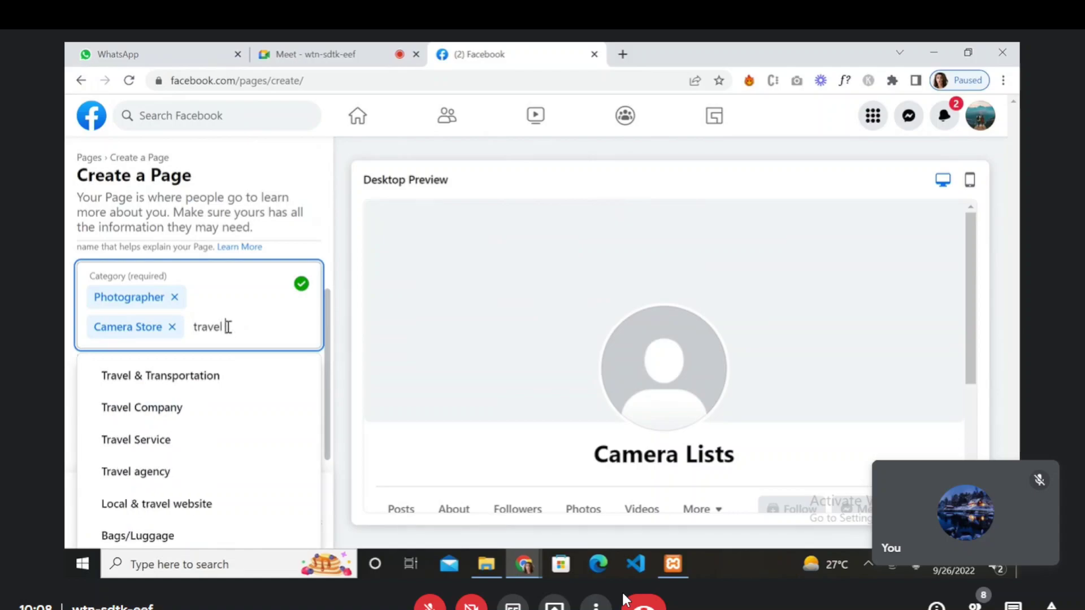
type("ca")
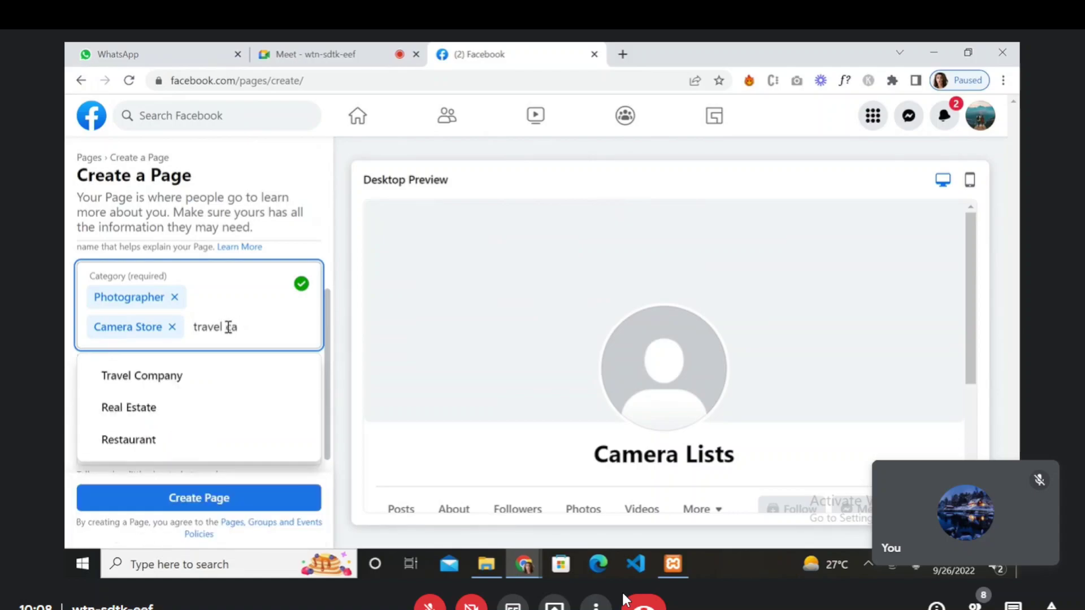
type("m")
key("BackSpace")
key("BackSpace")
key("BackSpace")
key("BackSpace")
key("BackSpace")
key("BackSpace")
key("BackSpace")
key("BackSpace")
key("BackSpace")
key("BackSpace")
type("camer")
key("Down")
key("Return")
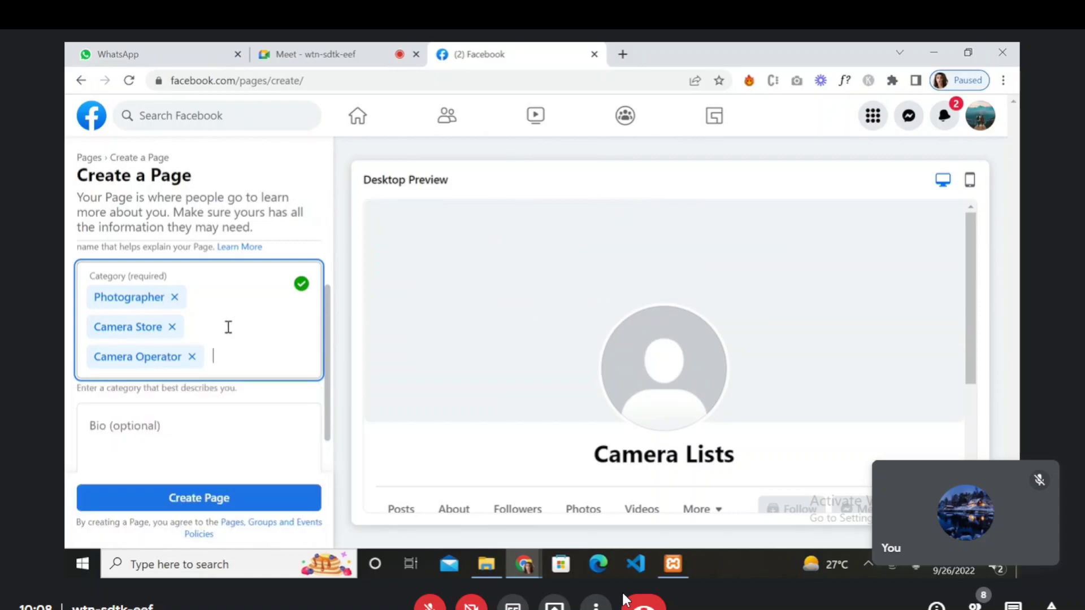
- Put the cursor in the Bio field, briefly checking the htdocs folder
scroll(290, 374, "down", 1)
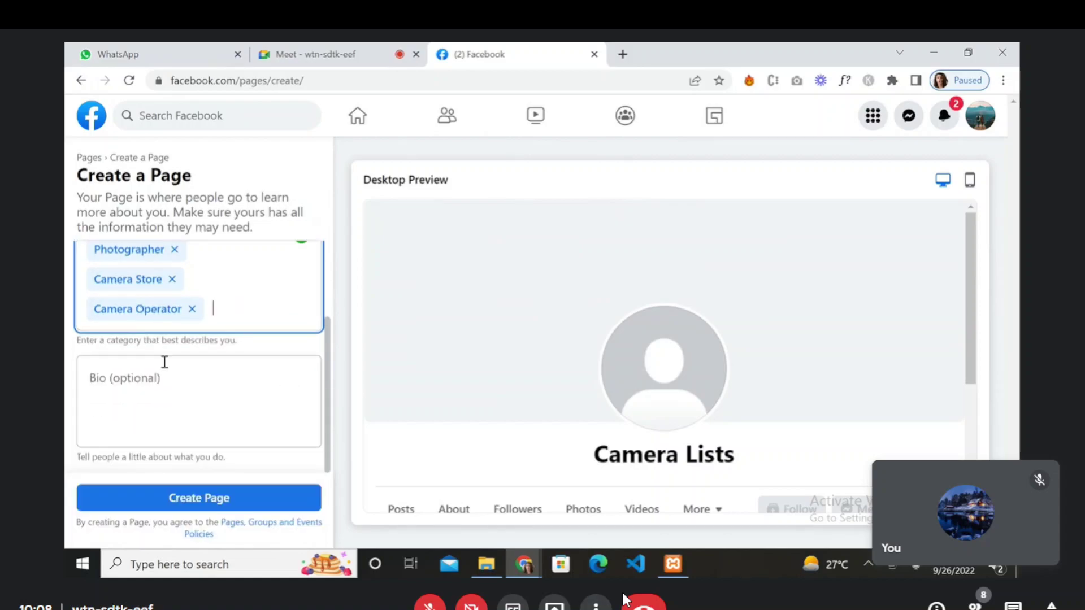
left_click(160, 379)
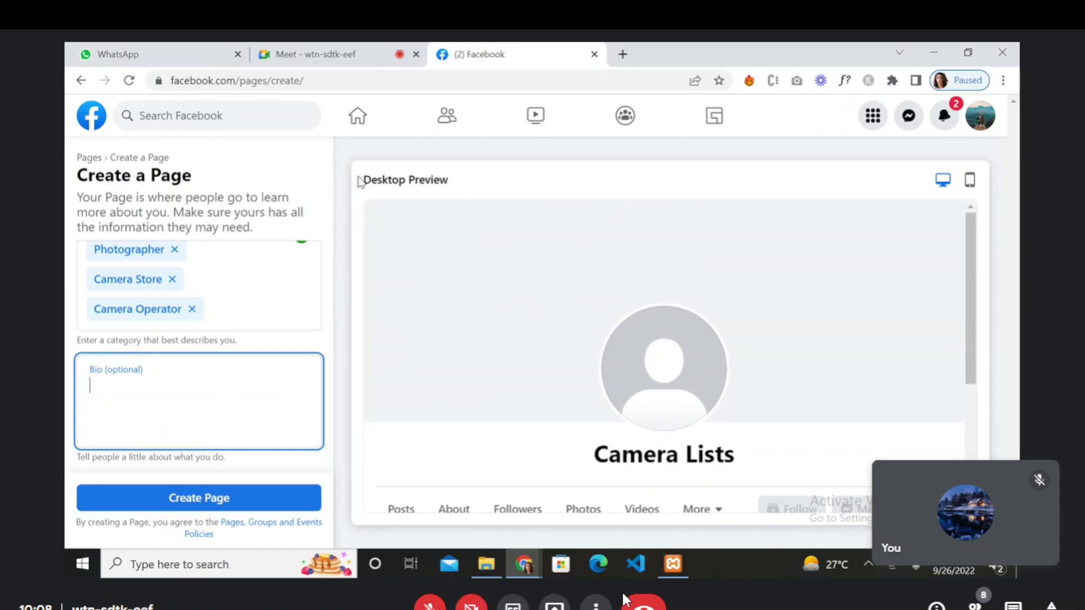
left_click(486, 564)
left_click(524, 564)
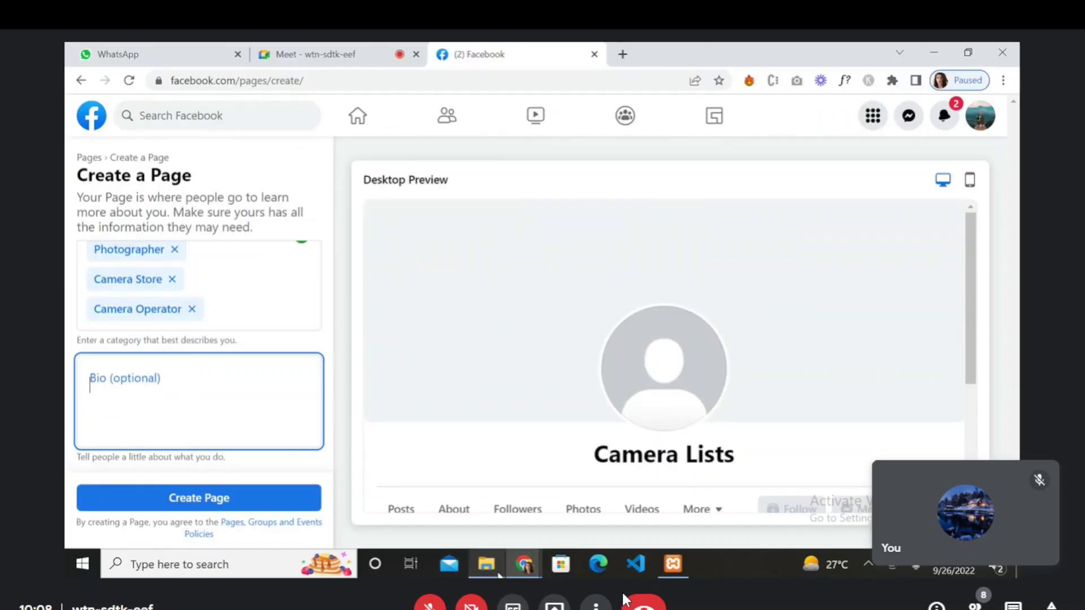
- Load localhost in a new tab and open the Cameralists site folder
left_click(622, 54)
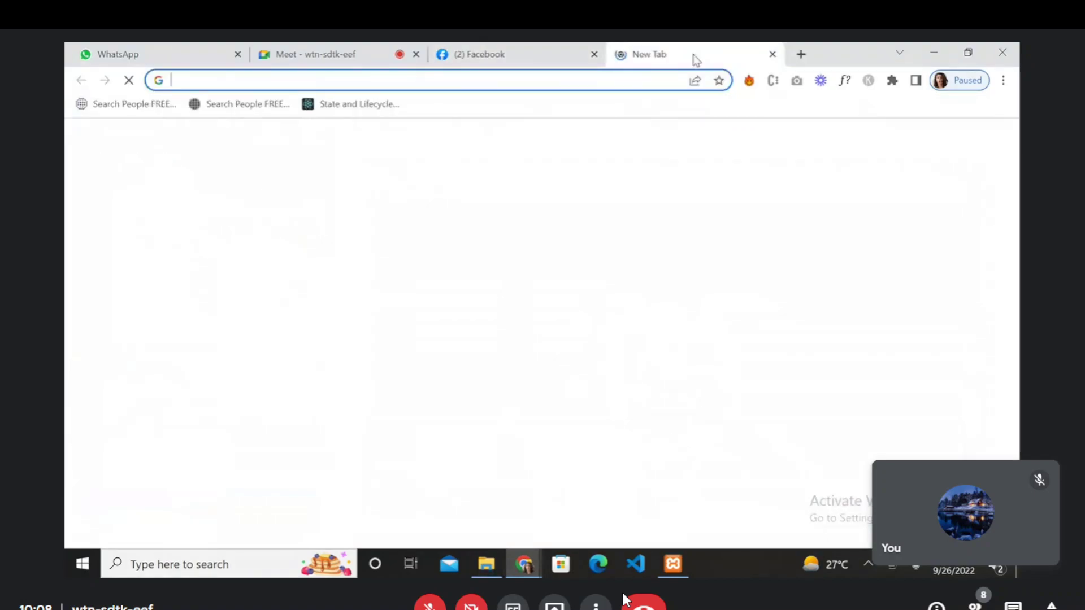
type("local")
key("Down")
key("Down")
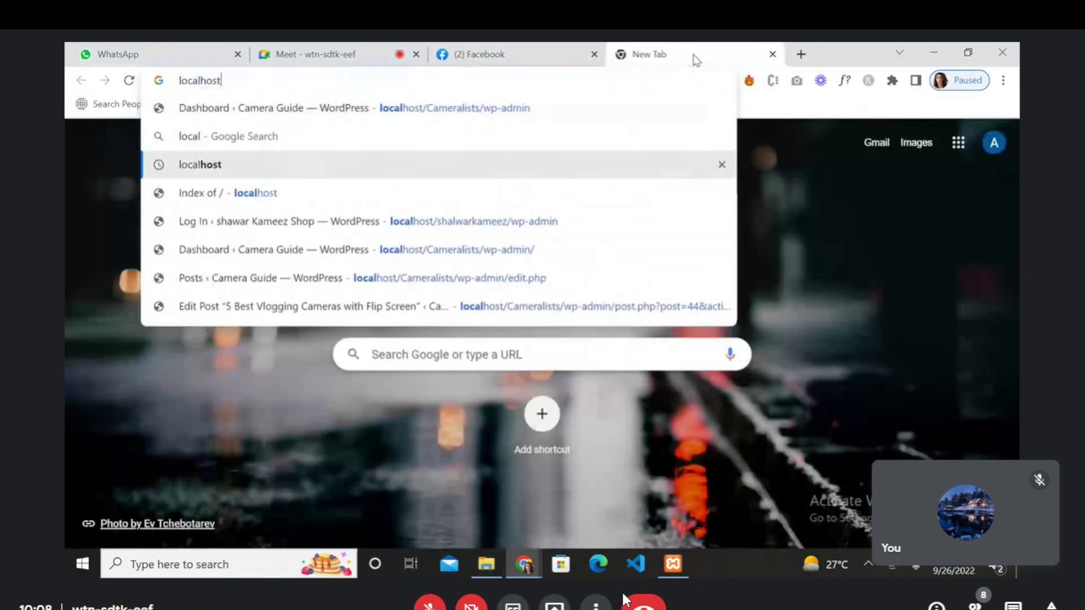
key("Return")
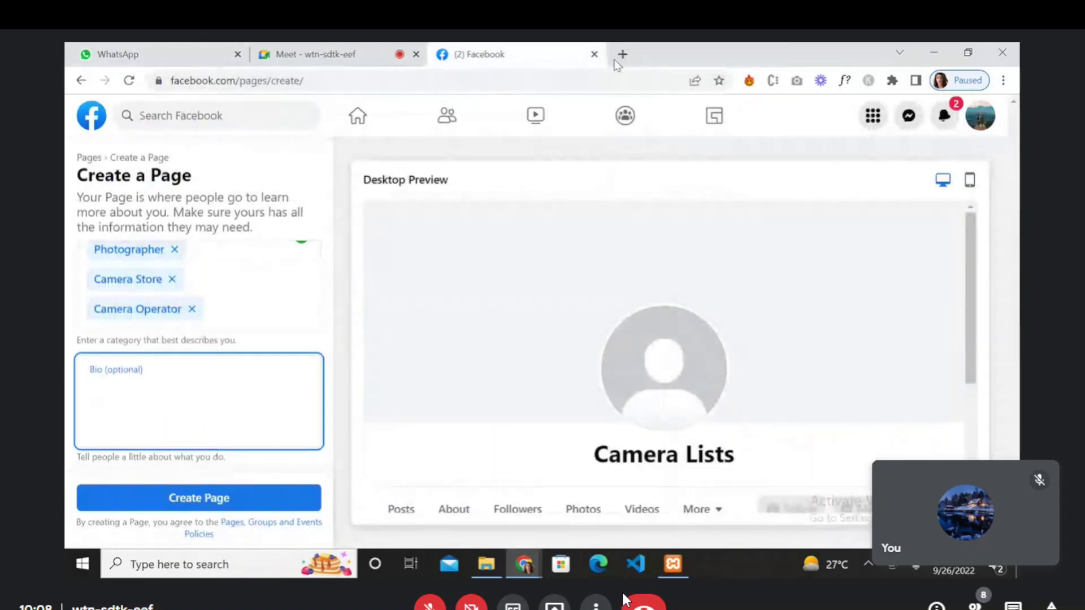
left_click(623, 54)
type("localhost")
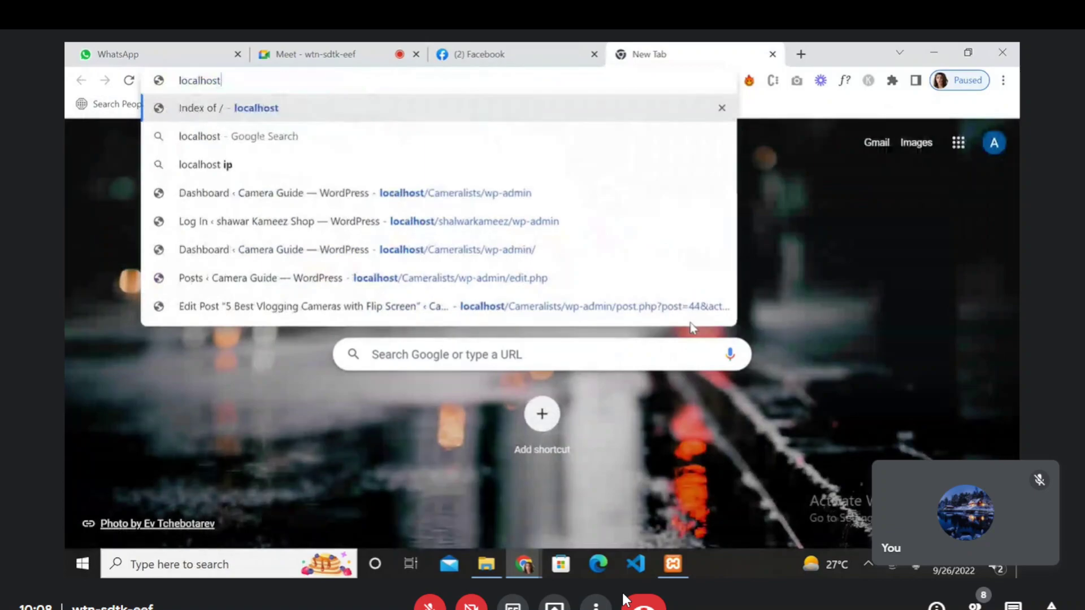
key("Return")
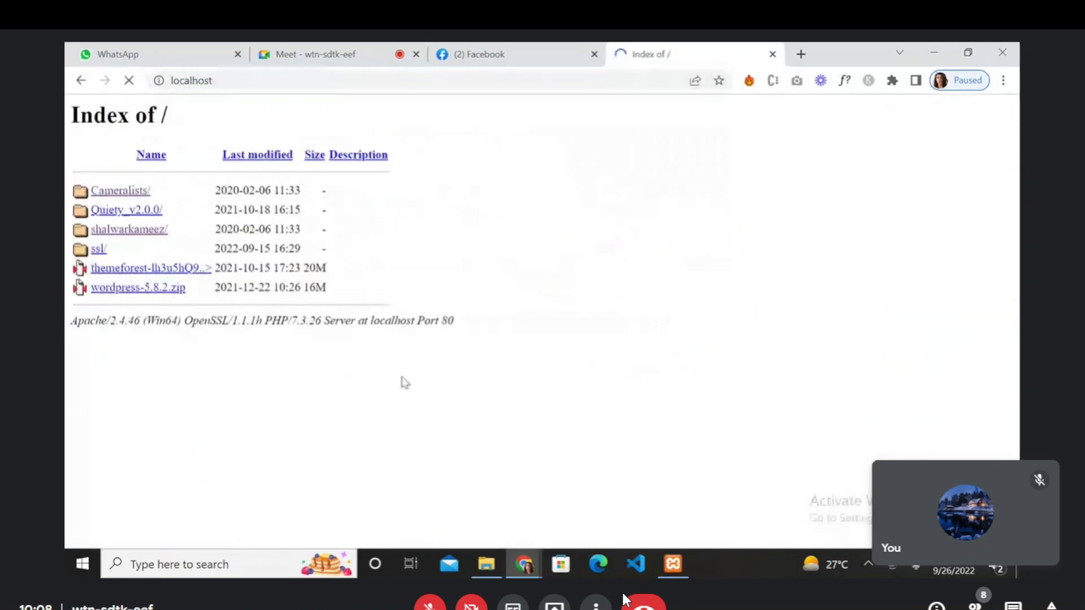
left_click(129, 200)
- Proceed past the certificate warning to localhost/Cameralists and select its address
mouse_move(535, 53)
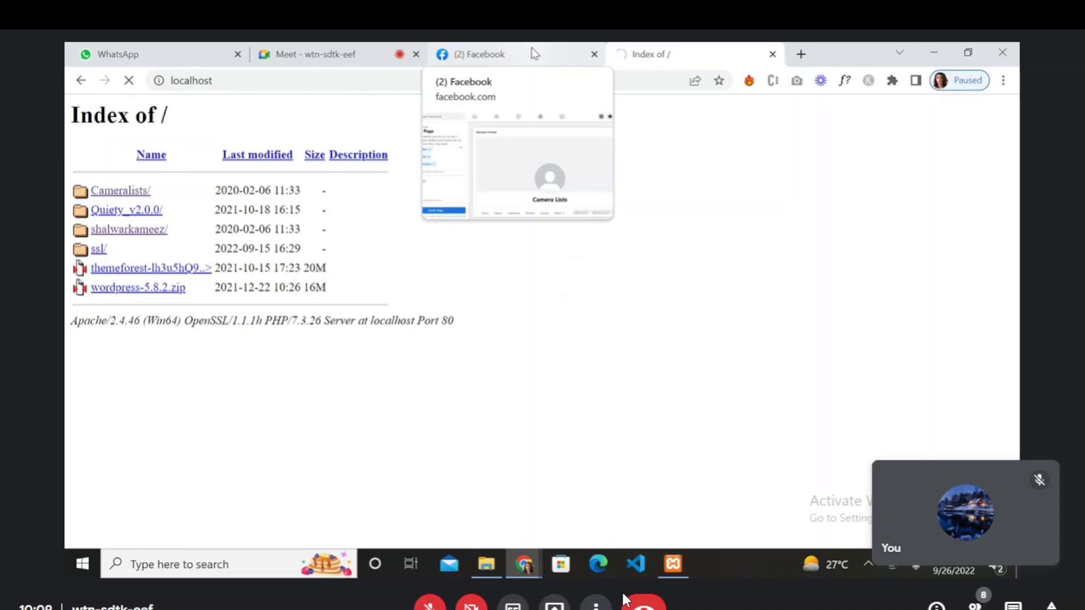
left_click(534, 53)
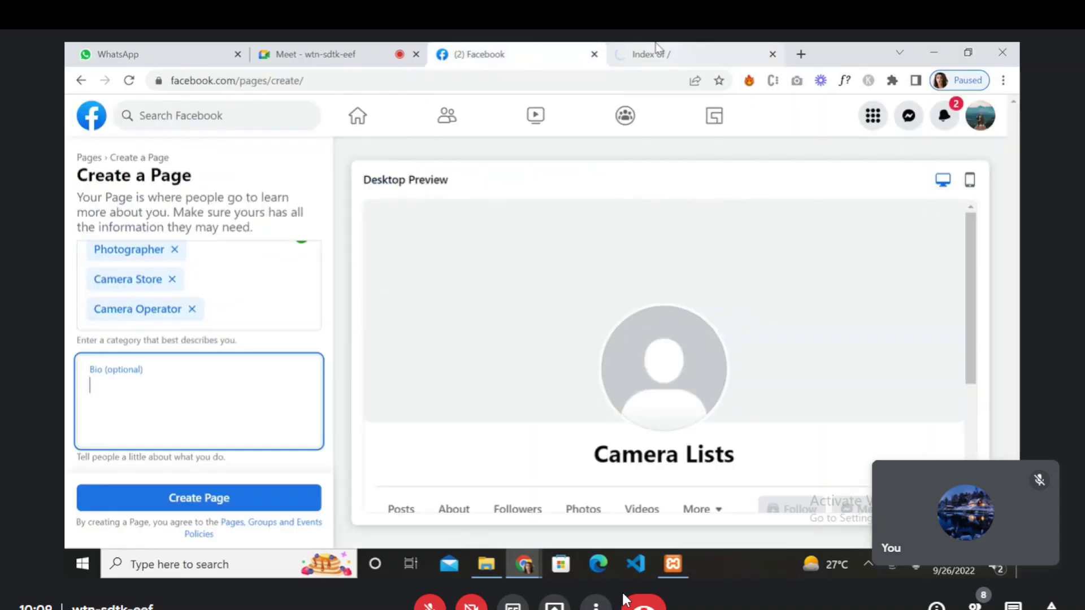
left_click(657, 47)
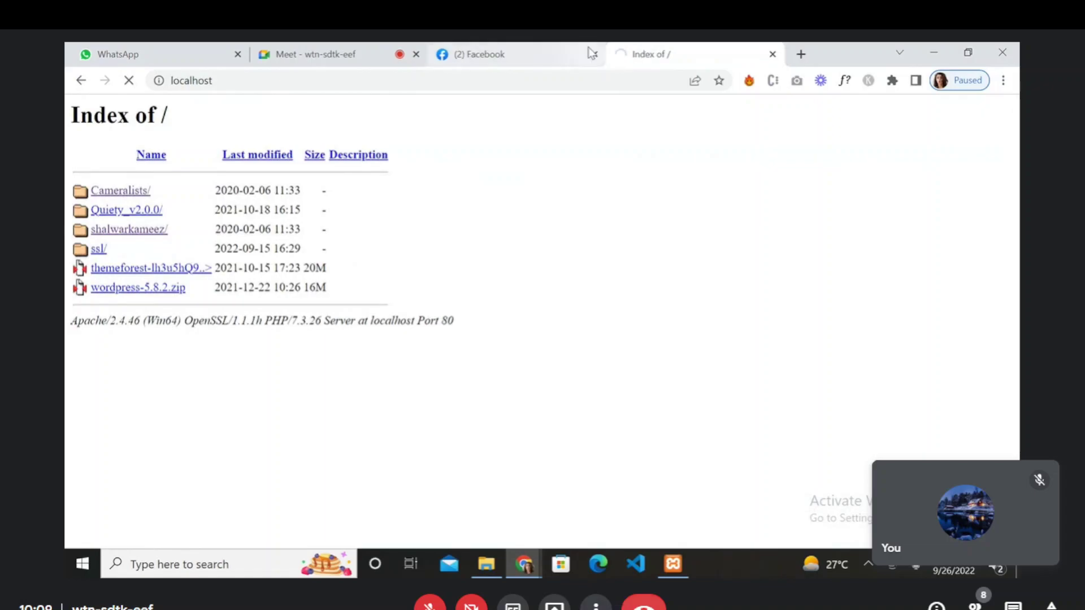
mouse_move(552, 58)
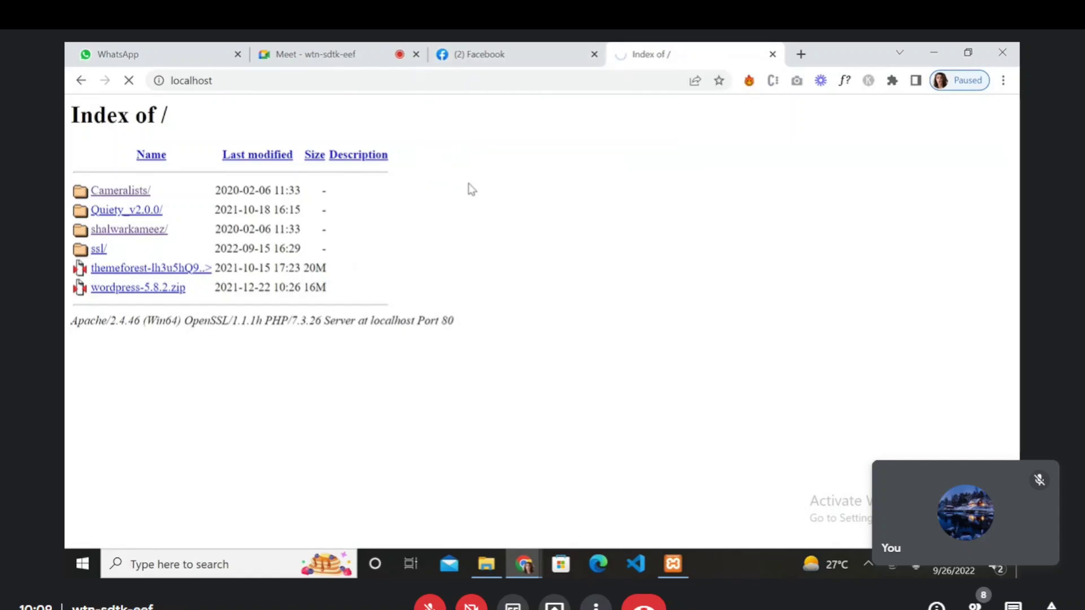
left_click(530, 49)
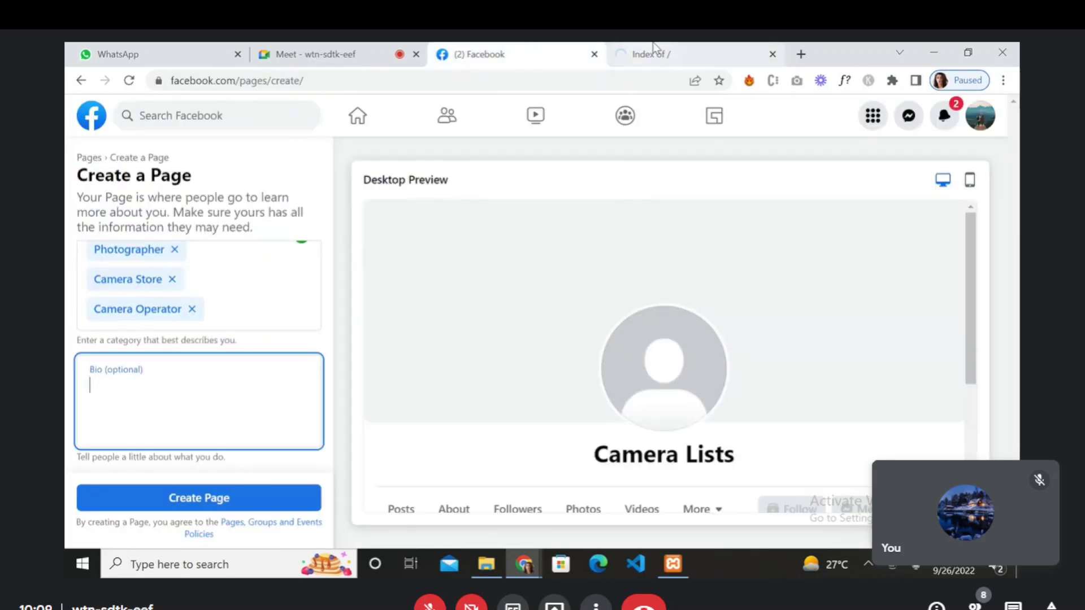
left_click(653, 54)
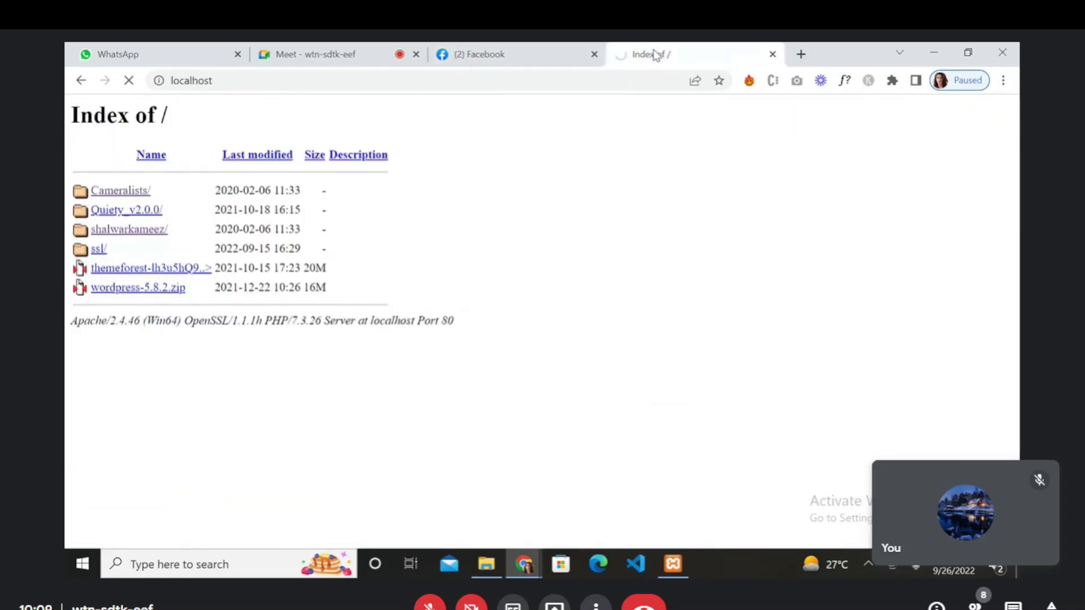
left_click(562, 48)
left_click(648, 49)
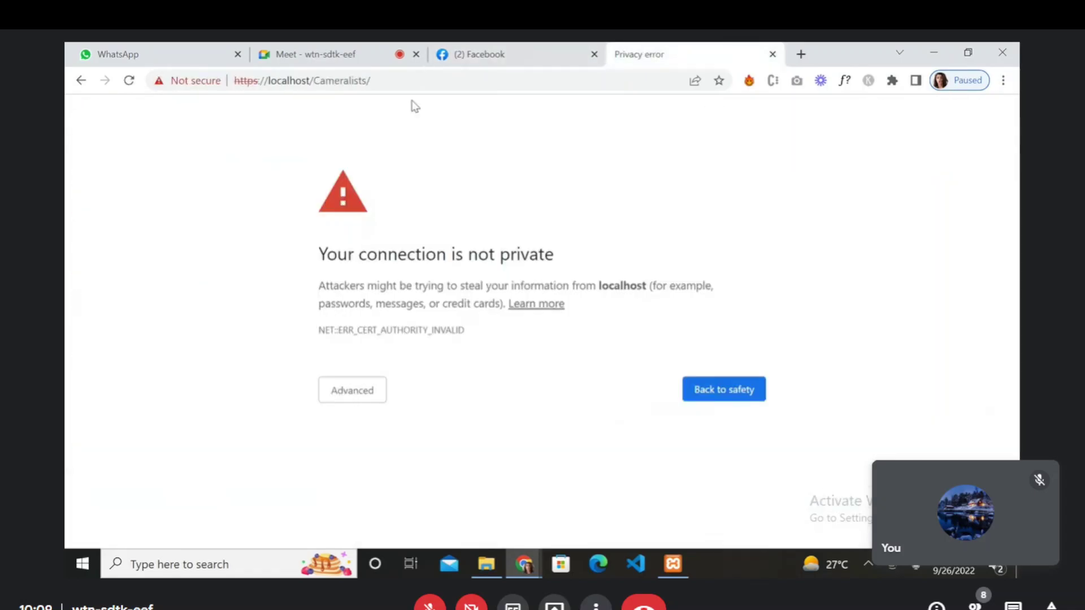
left_click(345, 391)
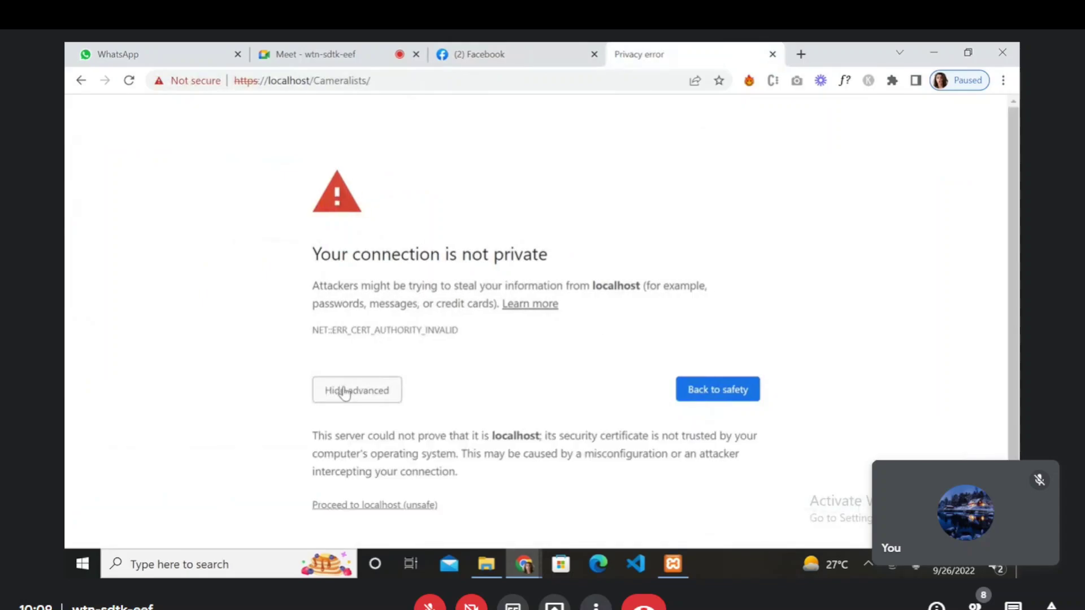
left_click(413, 504)
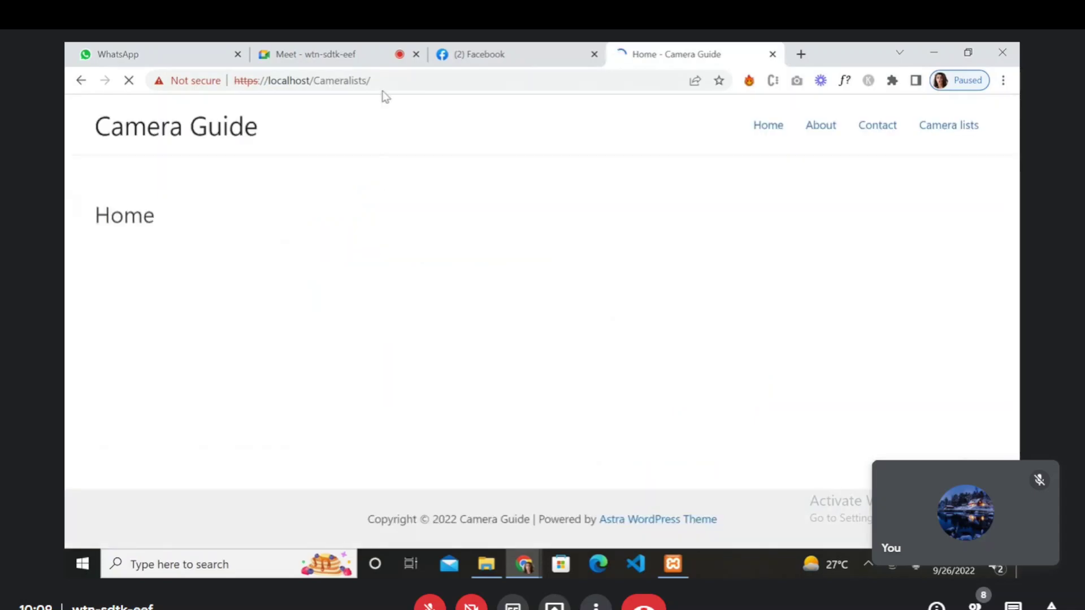
left_click(397, 77)
key("ctrl+c")
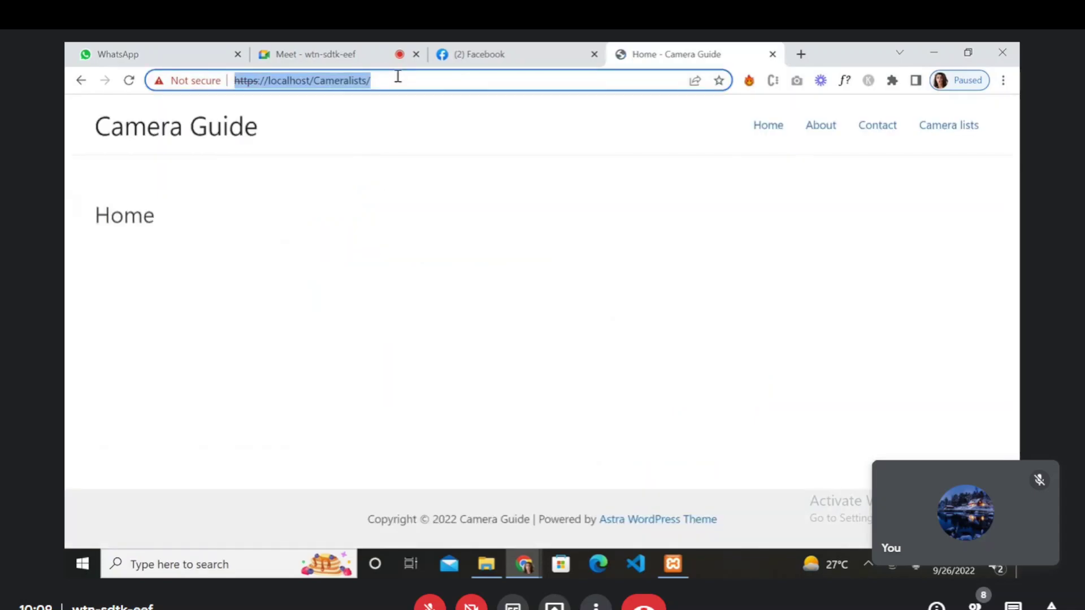
left_click(538, 51)
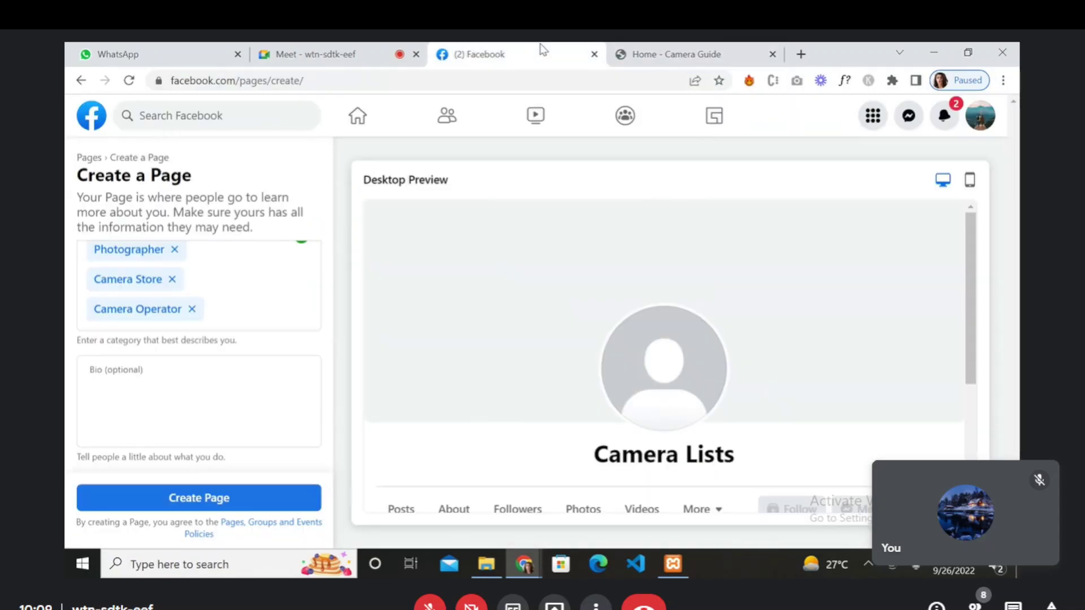
key("ctrl+v")
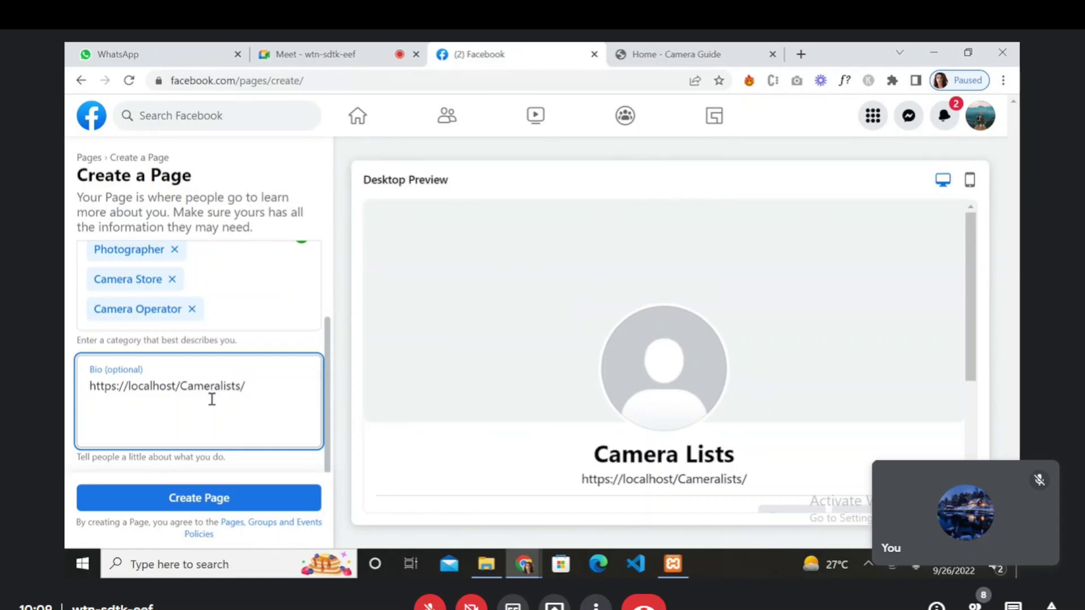
key("Left")
key("Left")
key("Left")
key("Left")
key("Left")
key("Left")
key("Left")
key("Left")
key("Left")
key("BackSpace")
key("BackSpace")
key("BackSpace")
key("BackSpace")
key("BackSpace")
key("BackSpace")
key("BackSpace")
key("BackSpace")
key("BackSpace")
key("BackSpace")
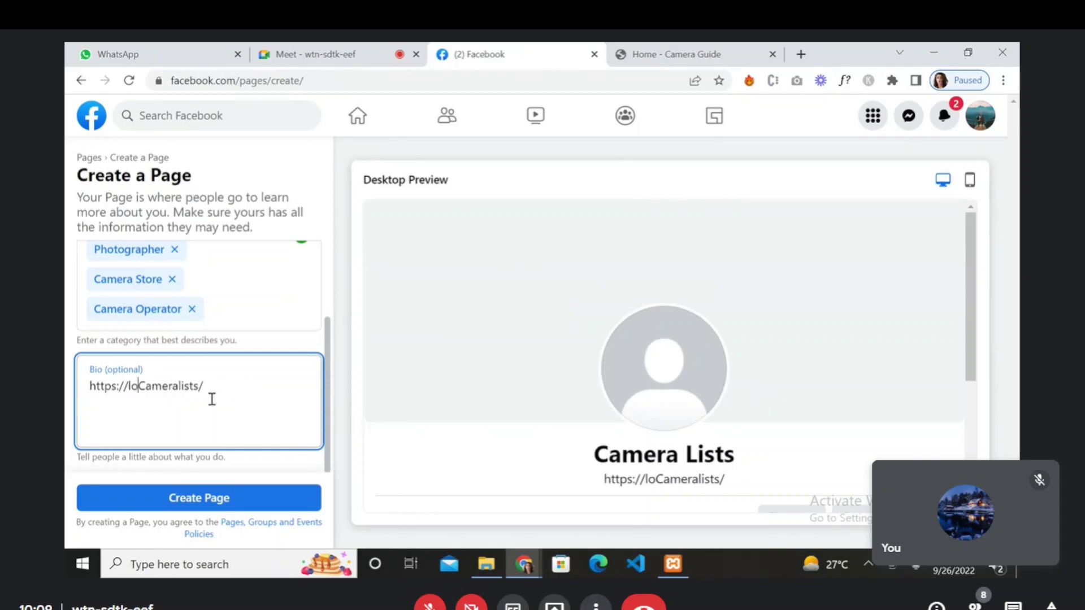
key("Right")
key("Right")
key("Right")
key("Right")
key("Right")
key("Right")
key("Right")
key("Right")
key("Right")
key("Right")
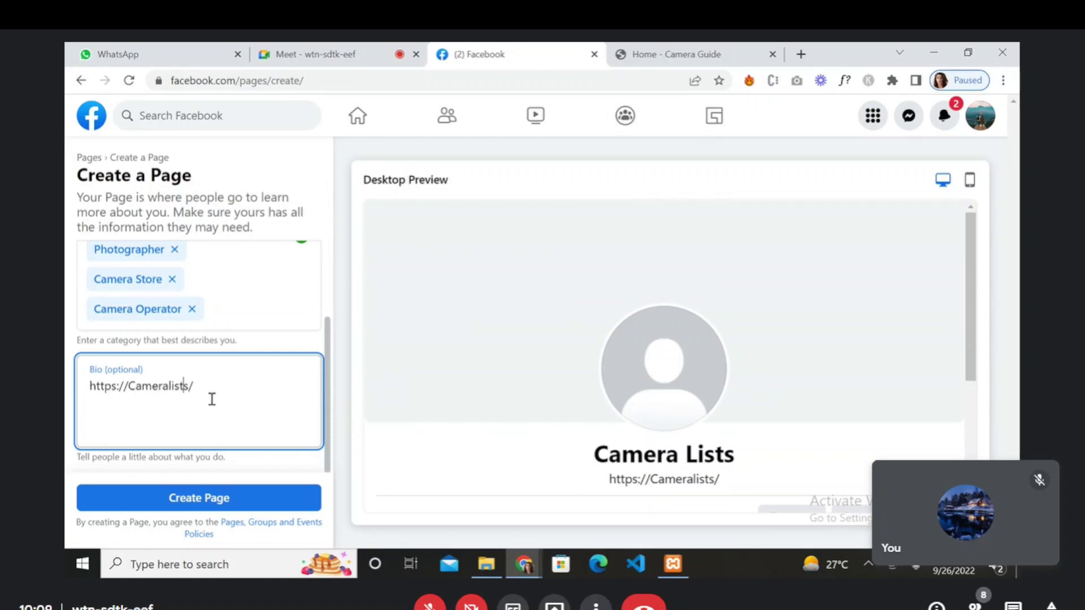
type(".")
key("BackSpace")
type(".com")
key("Right")
- Continue the Bio with 'is one of the website which provides guide for the cameras and best reviews'
type("is")
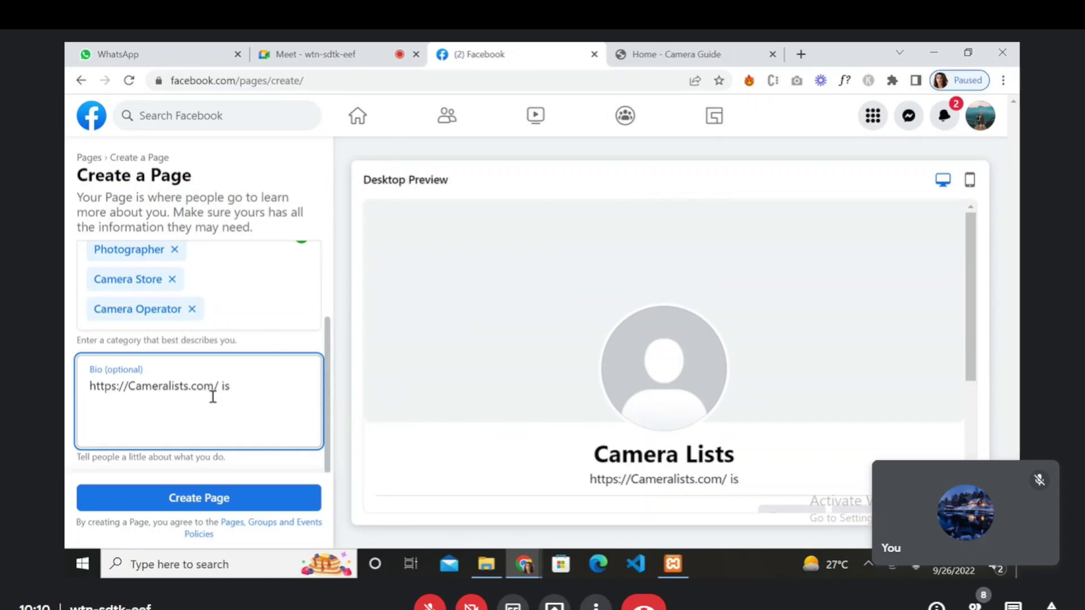
type(" one of the ")
type("webiste")
key("BackSpace")
key("BackSpace")
key("BackSpace")
key("BackSpace")
type("site ")
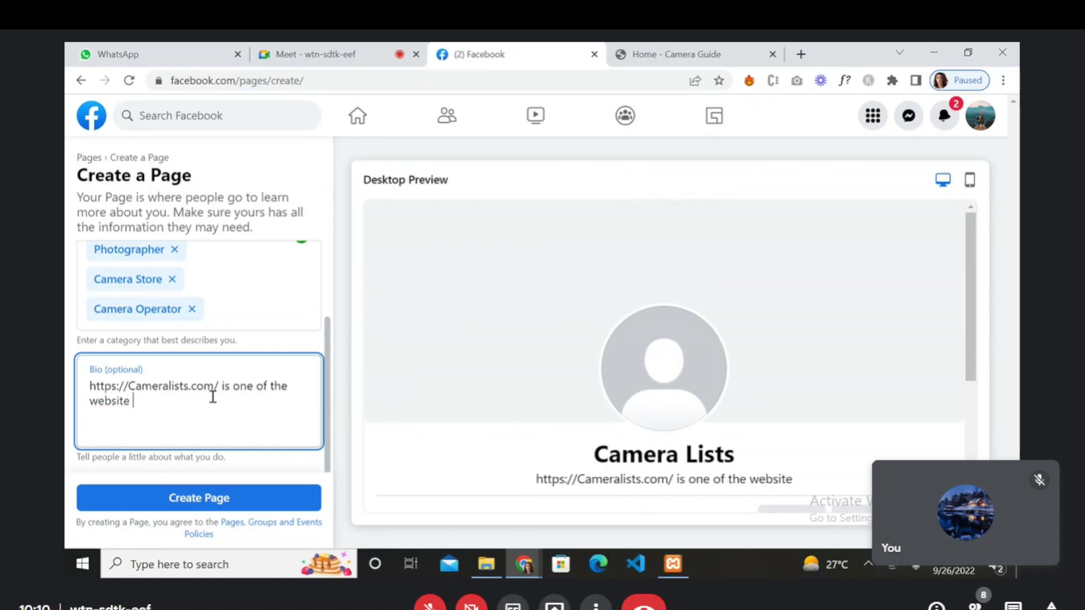
type("which pro")
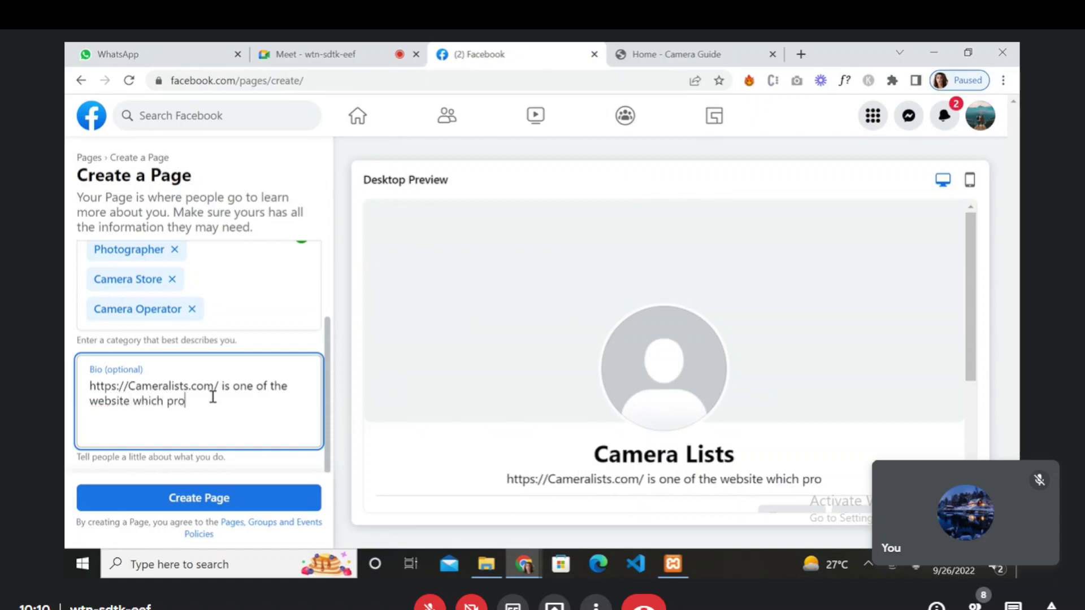
type("vides gu")
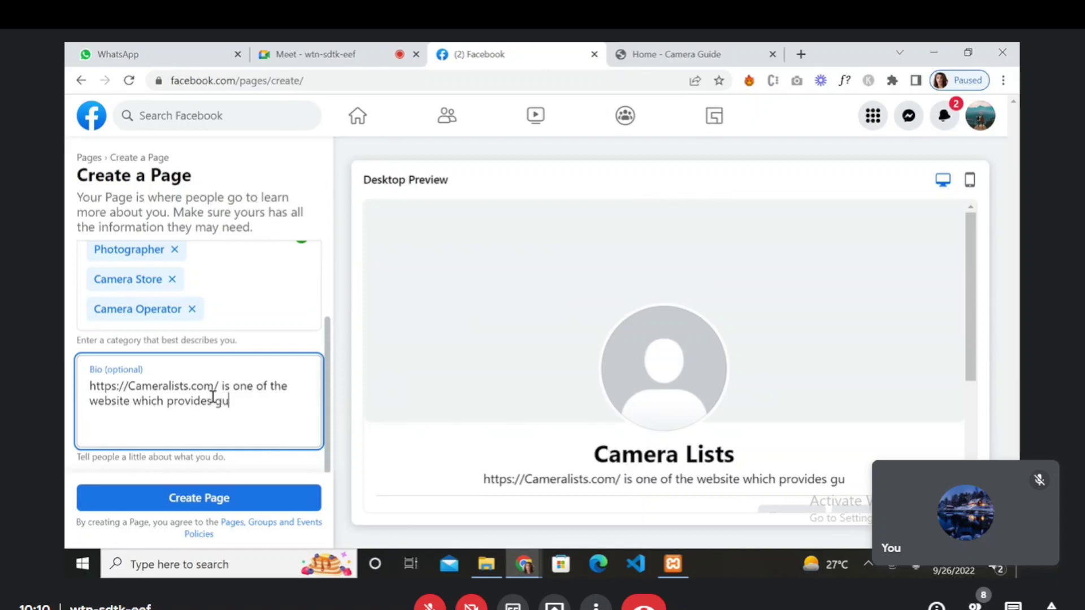
type("ide for the cameras ")
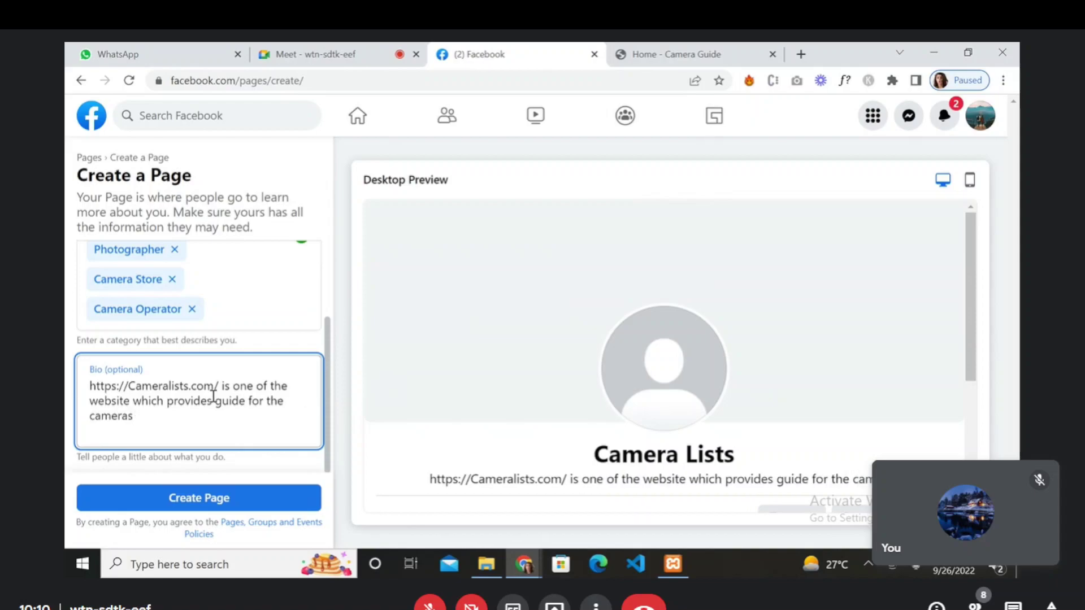
type("and best ")
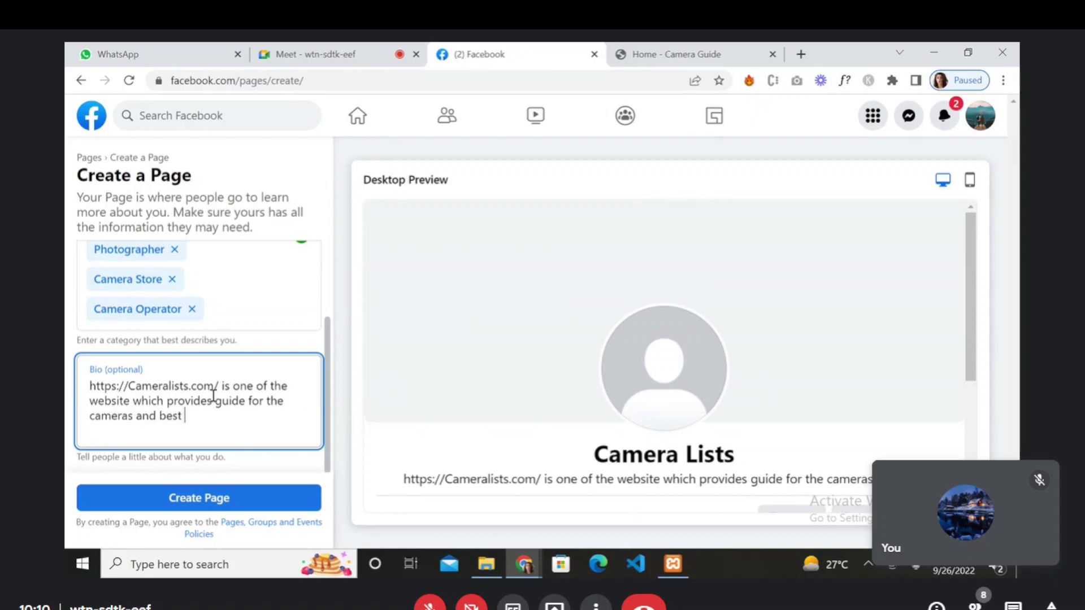
type("revi")
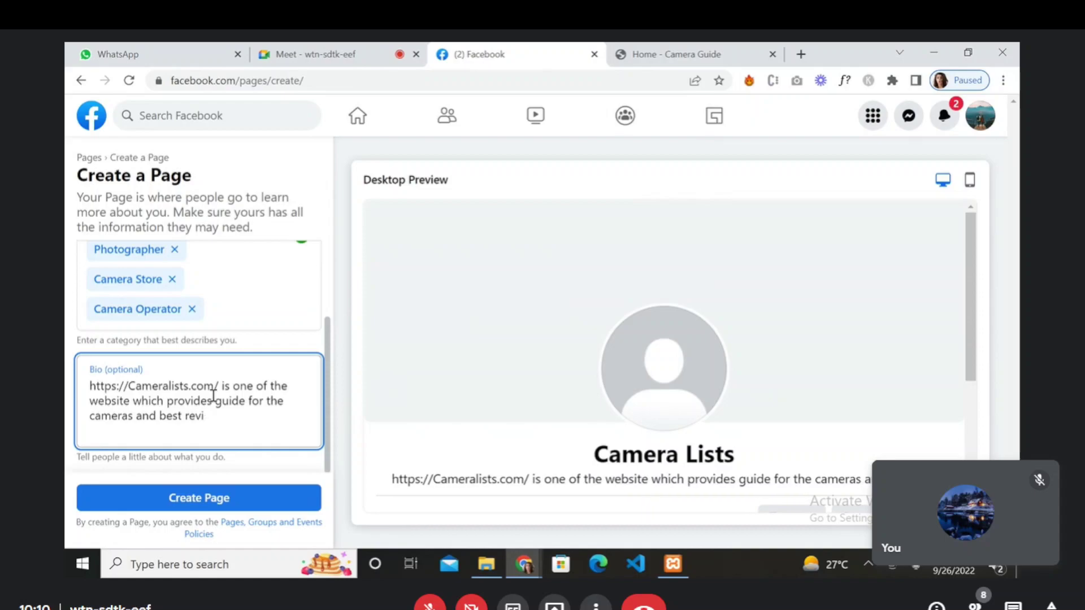
type("ews")
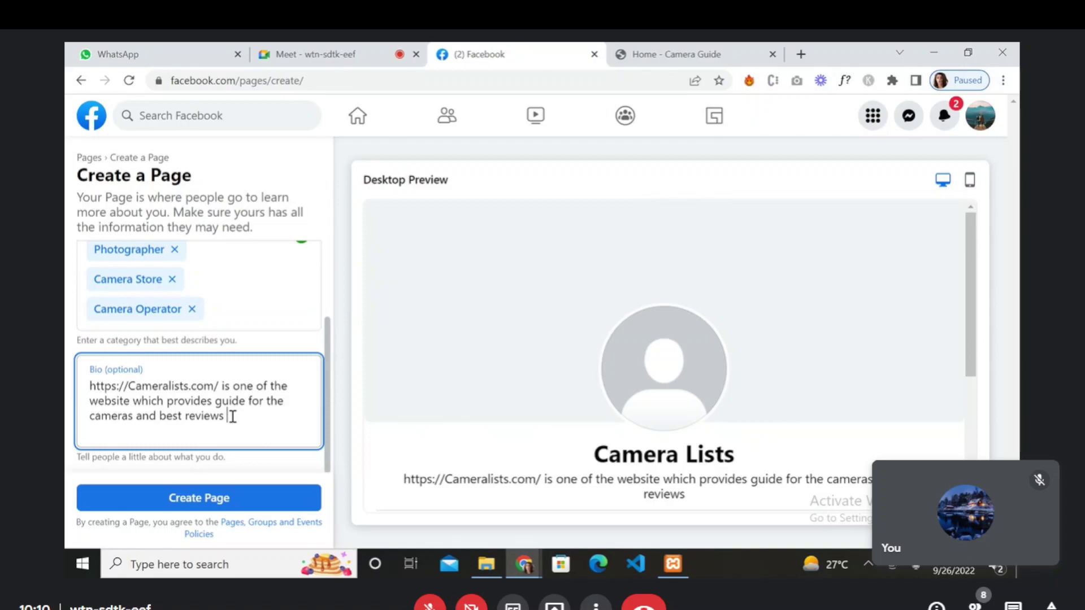
- Delete 'and best' and 'for the' from the Bio
left_click(214, 401)
left_click_drag(138, 416, 183, 416)
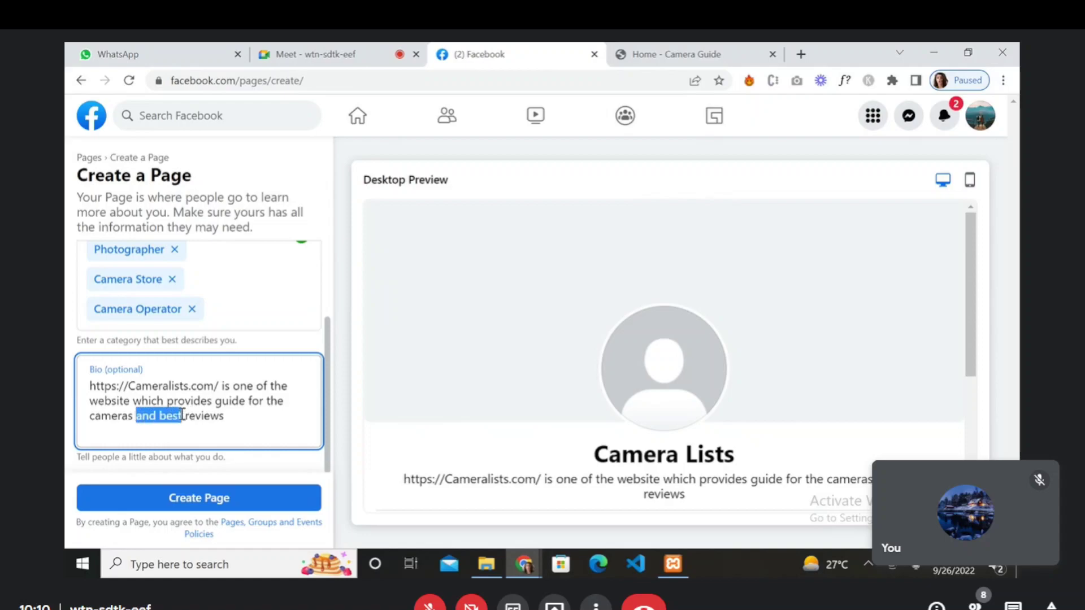
key("BackSpace")
key("BackSpace")
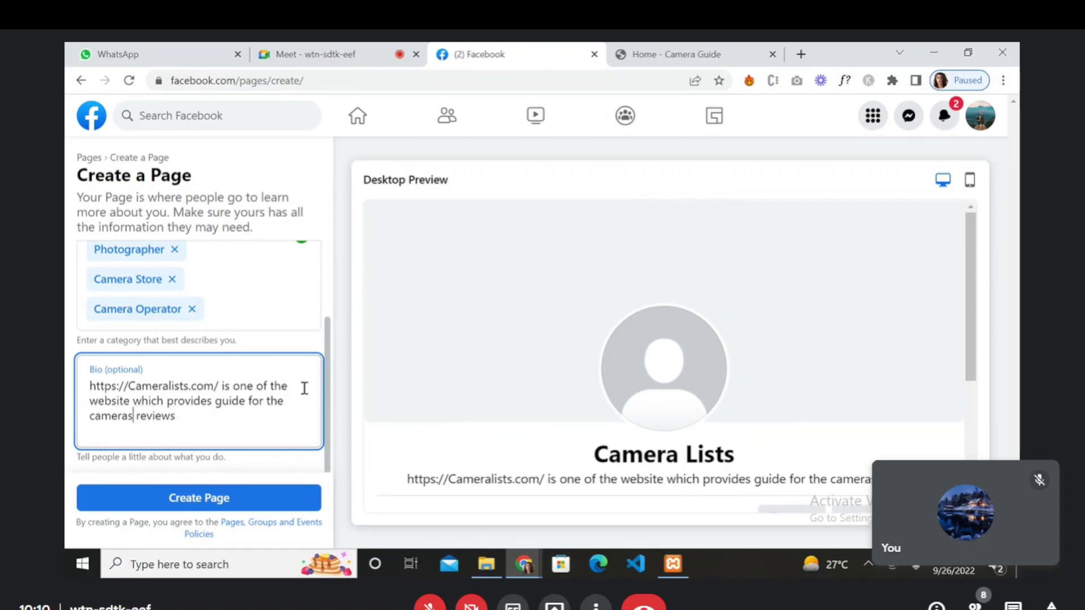
left_click_drag(246, 402, 294, 402)
key("BackSpace")
key("BackSpace")
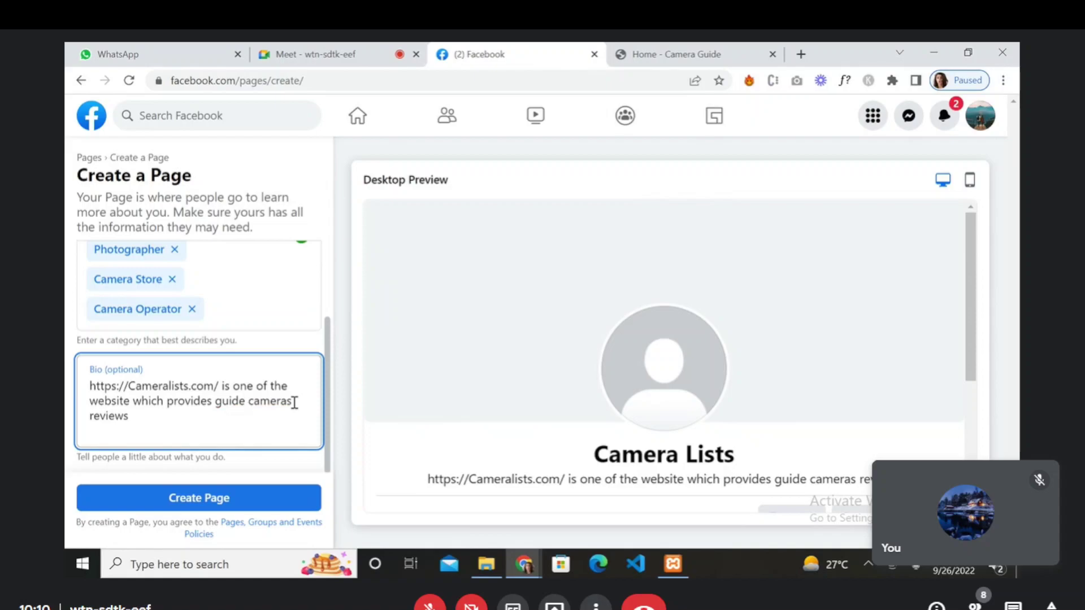
- Remove 'guide', change 'cameras' to 'camera' and add 'guide &' before reviews
left_click_drag(222, 404, 246, 403)
key("BackSpace")
key("BackSpace")
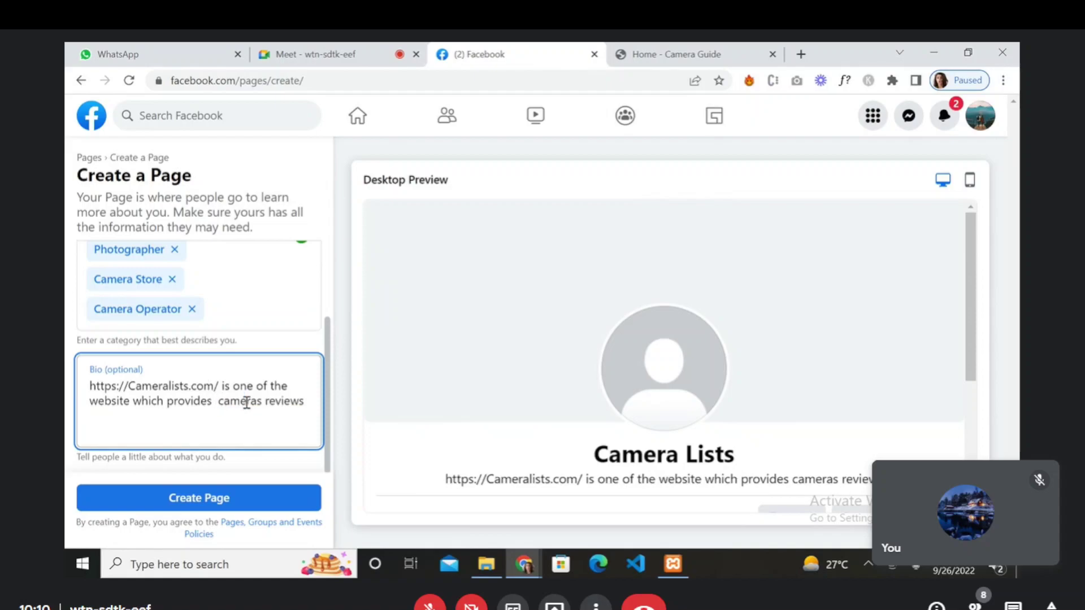
key("Right")
key("Right")
key("Right")
key("Right")
key("Right")
key("Right")
key("BackSpace")
type("guide")
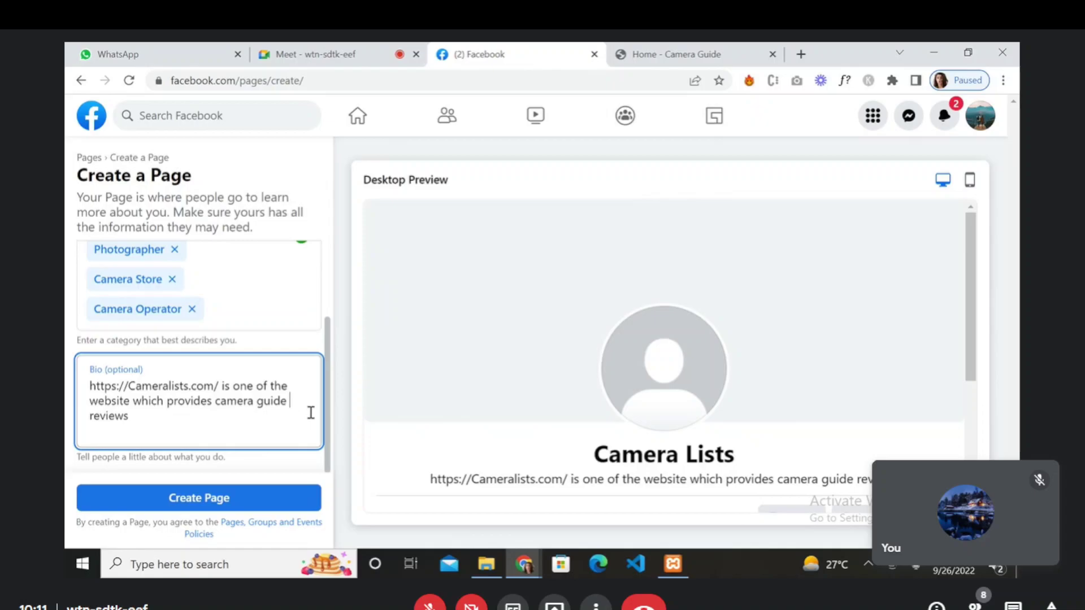
type(" &")
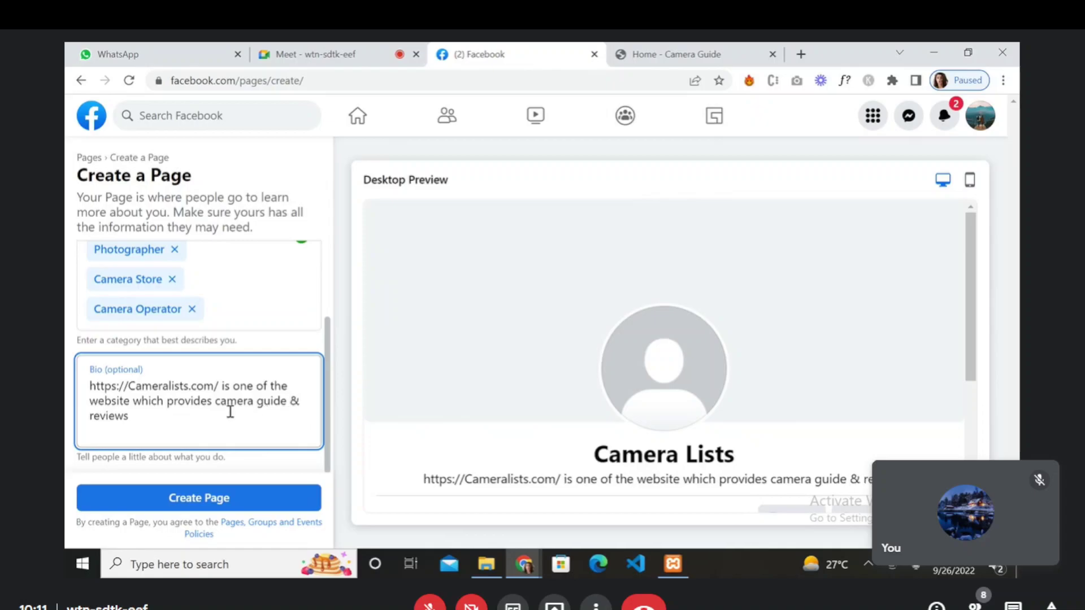
scroll(427, 417, "down", 3)
scroll(425, 413, "up", 3)
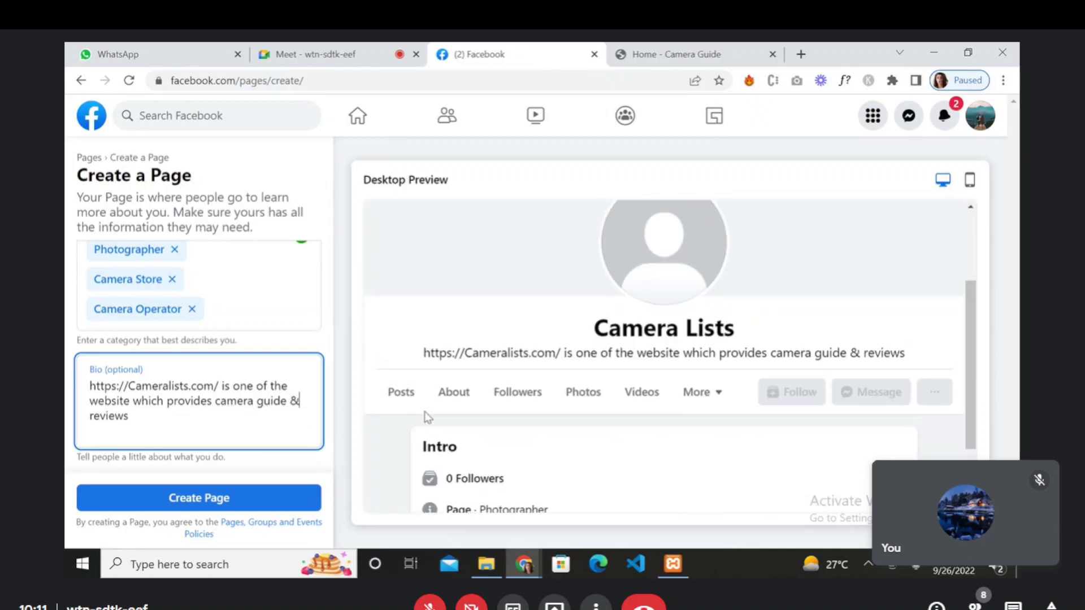
scroll(257, 437, "up", 2)
scroll(255, 436, "down", 2)
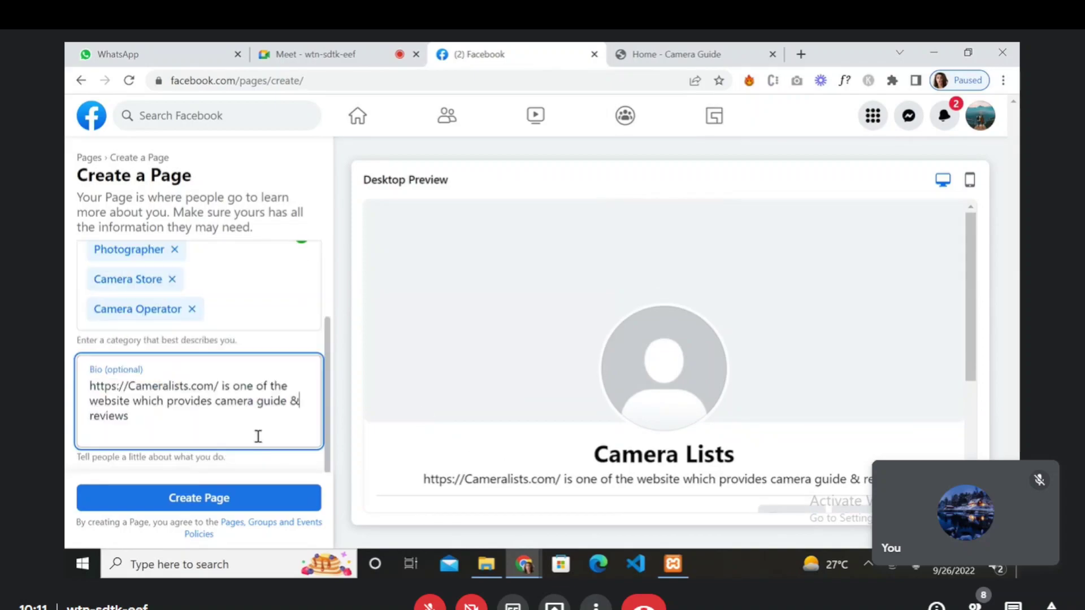
- Create the Camera Lists page, dismiss the success notice, and glance at the Camera Guide tab
left_click(208, 511)
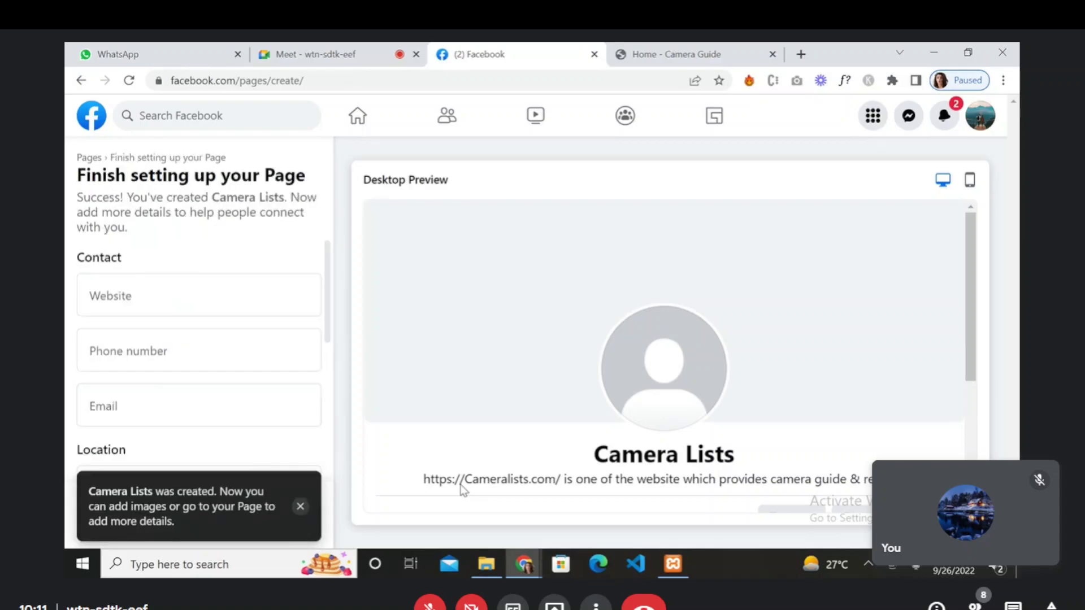
left_click(301, 507)
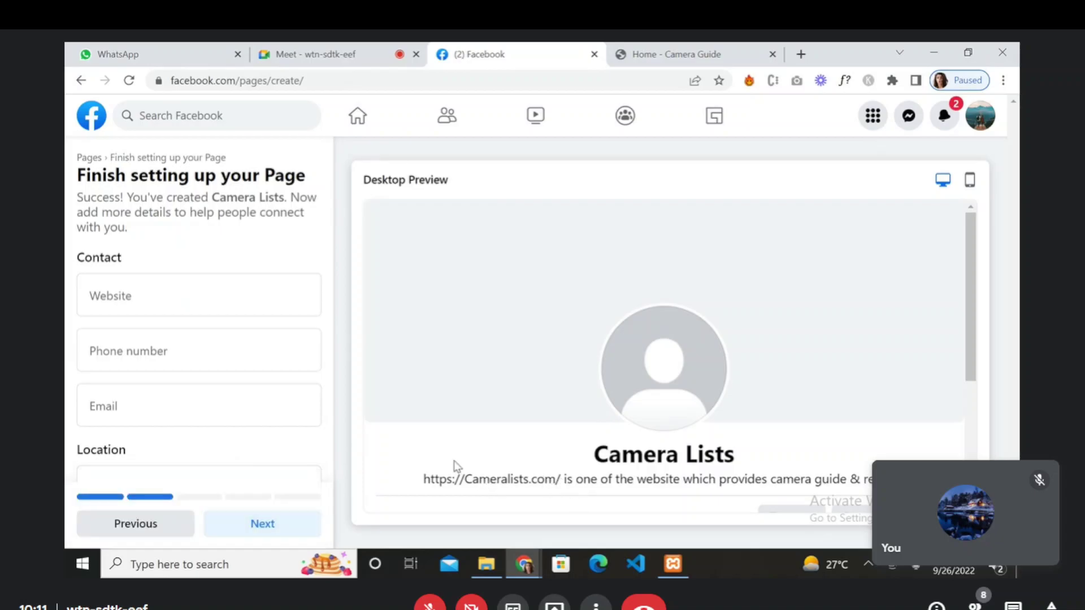
left_click(700, 56)
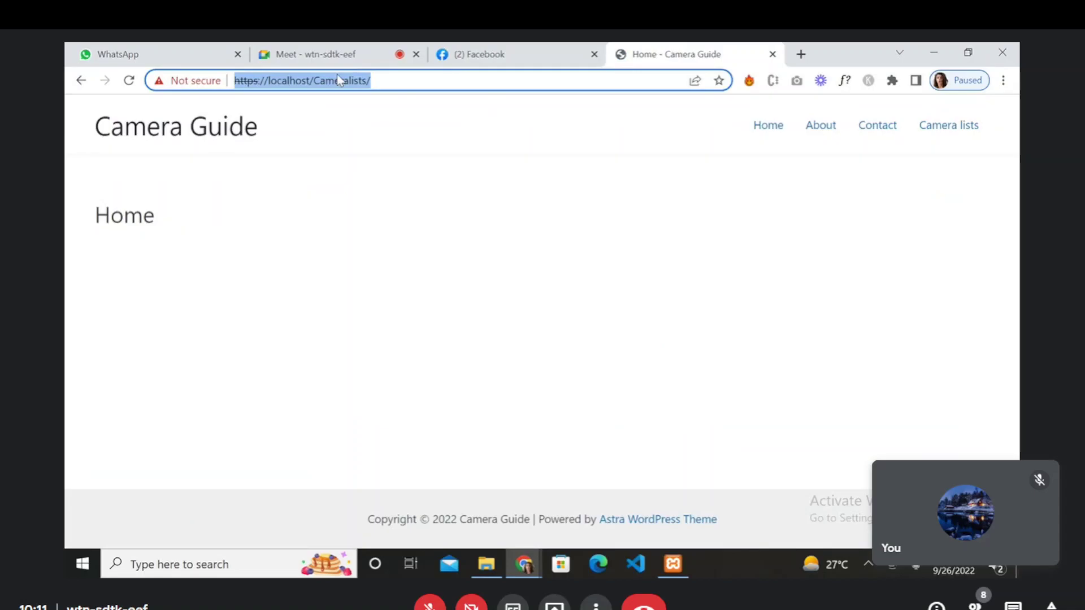
left_click(466, 53)
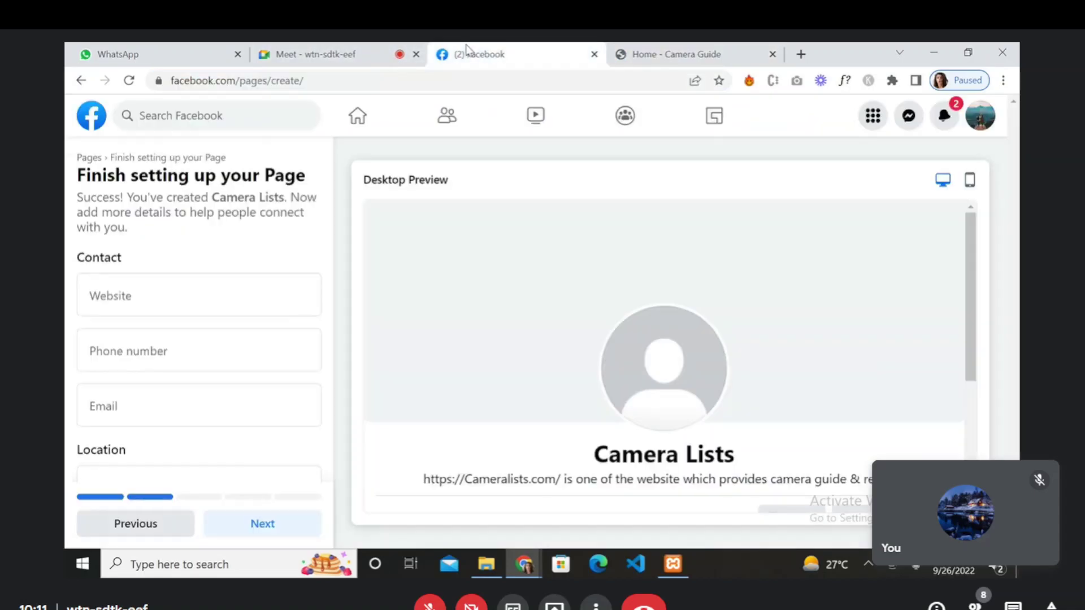
- Paste the site URL as the page's website, replacing localhost and adding '.com'
left_click(105, 298)
type("https://localhost/Cameralists/")
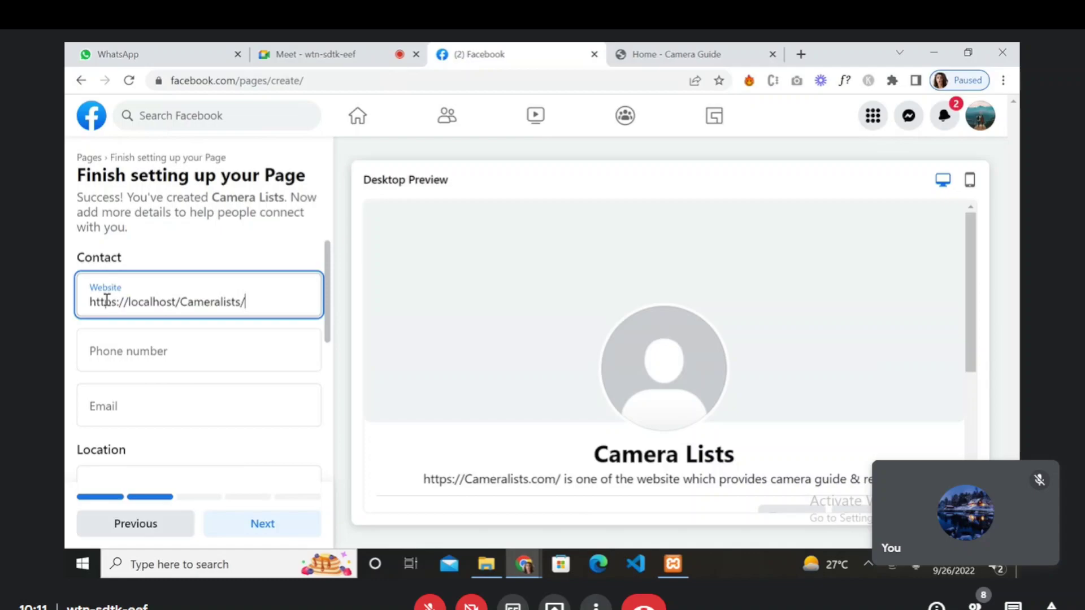
left_click(113, 343)
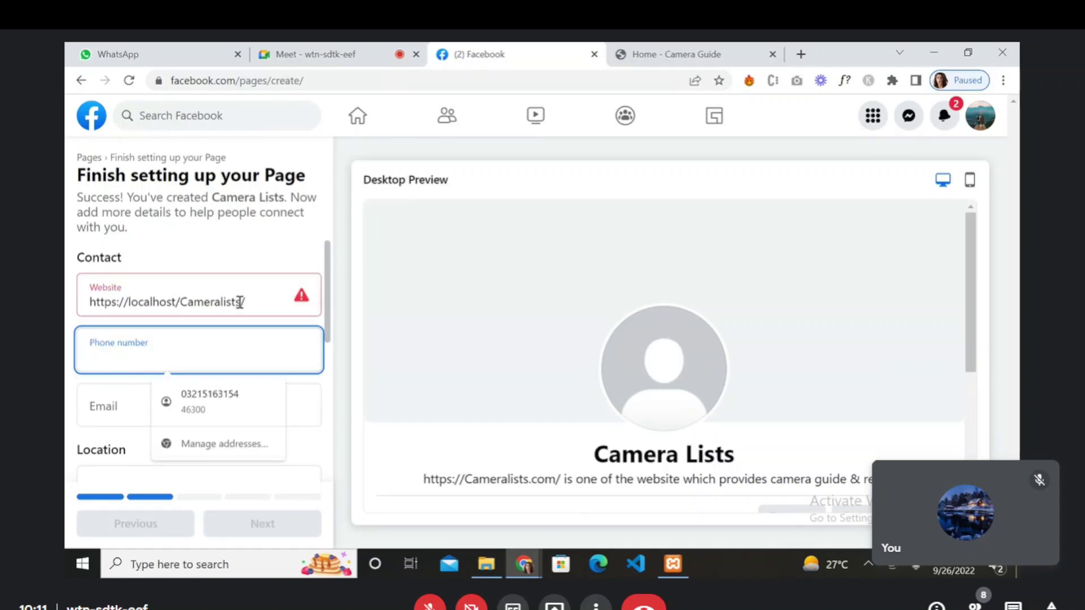
left_click(178, 304)
left_click_drag(178, 303, 129, 303)
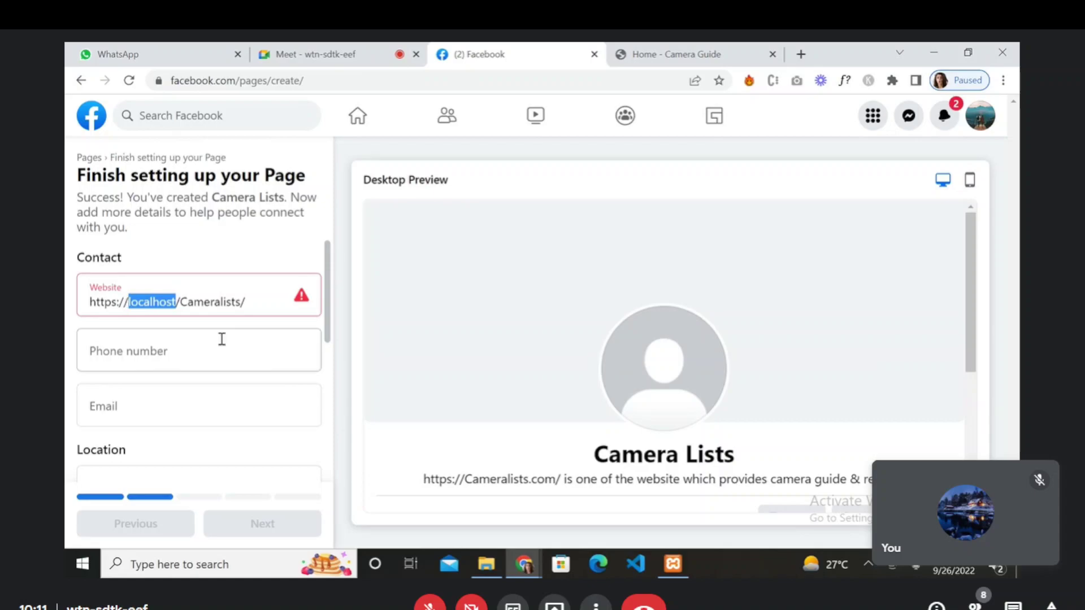
key("BackSpace")
key("BackSpace")
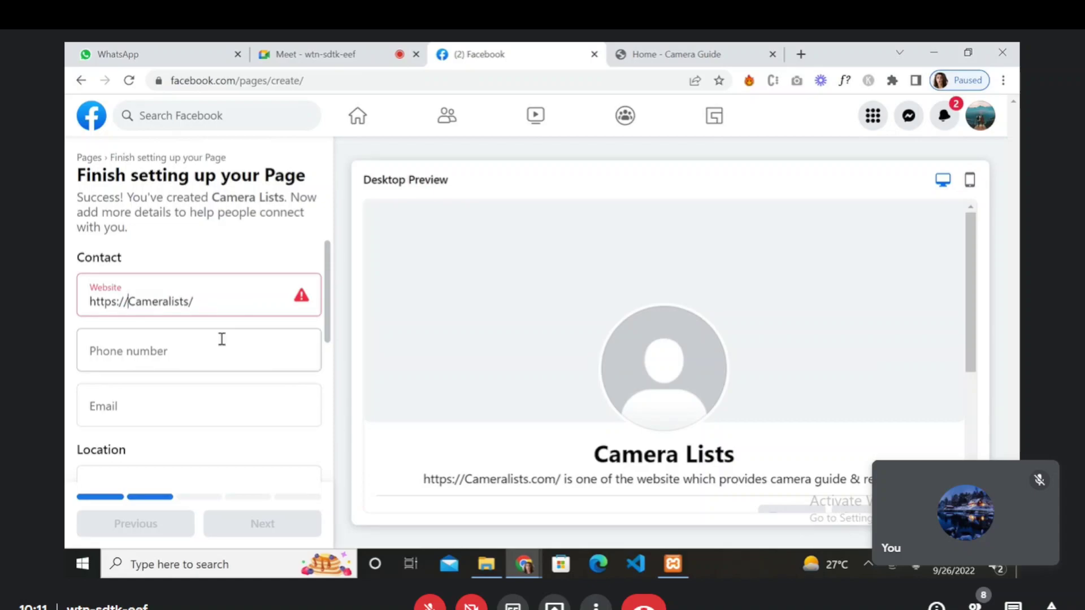
key("End")
key("Left")
type(".com")
- Fill in the contact phone number and e-mail from the saved autofill suggestions
left_click(127, 352)
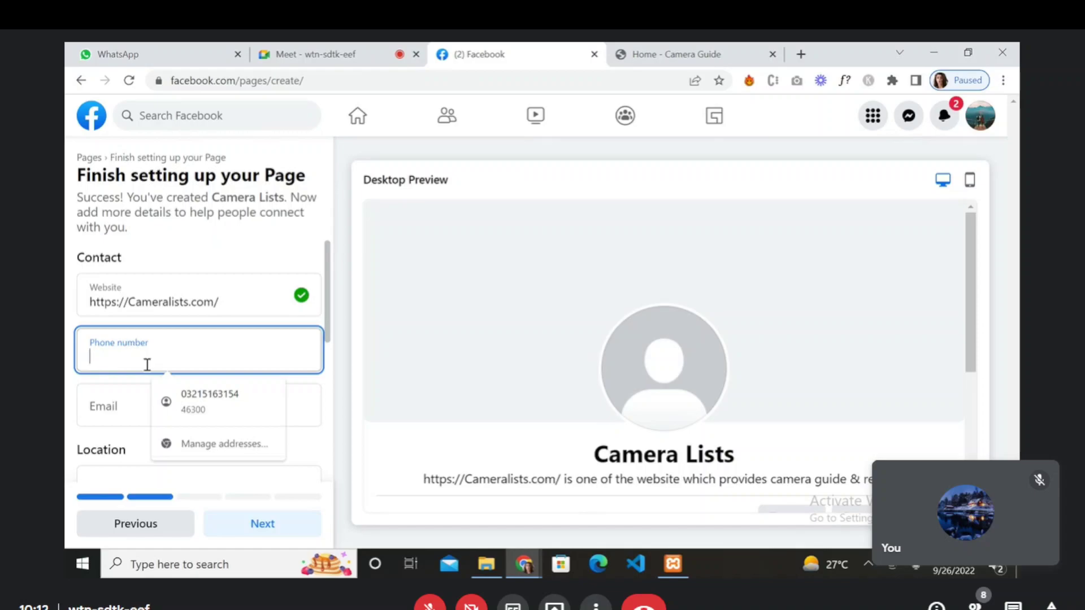
type("0")
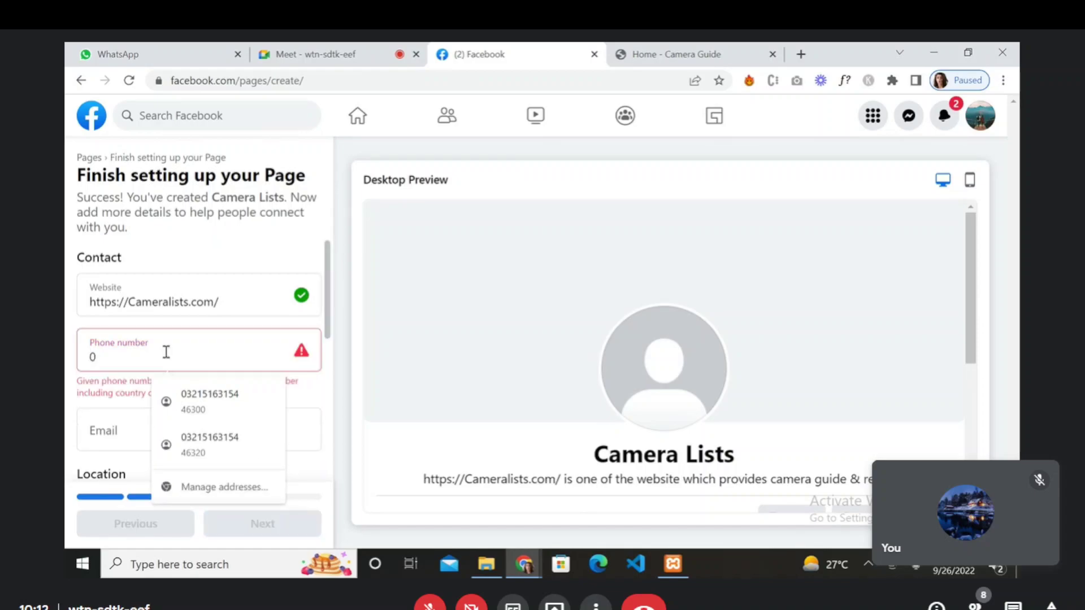
left_click(208, 396)
left_click(158, 422)
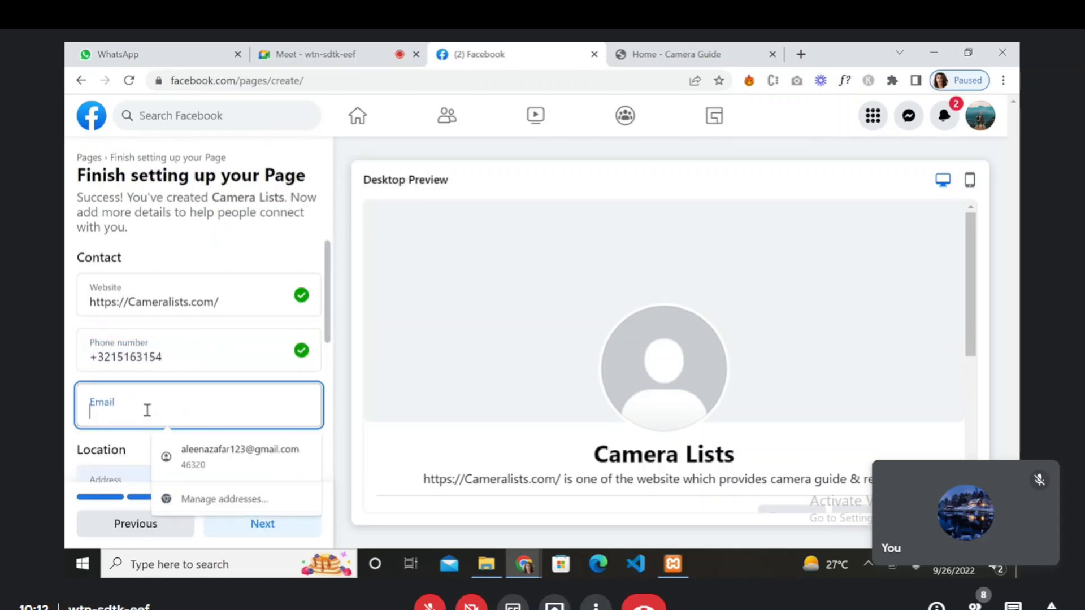
scroll(146, 415, "down", 2)
left_click(205, 452)
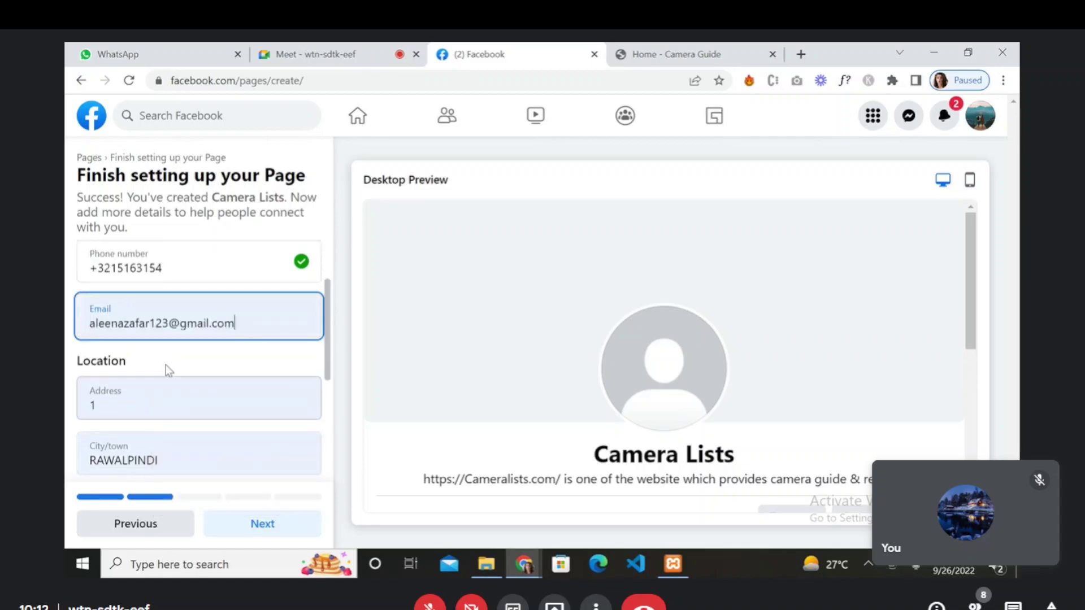
scroll(167, 358, "down", 2)
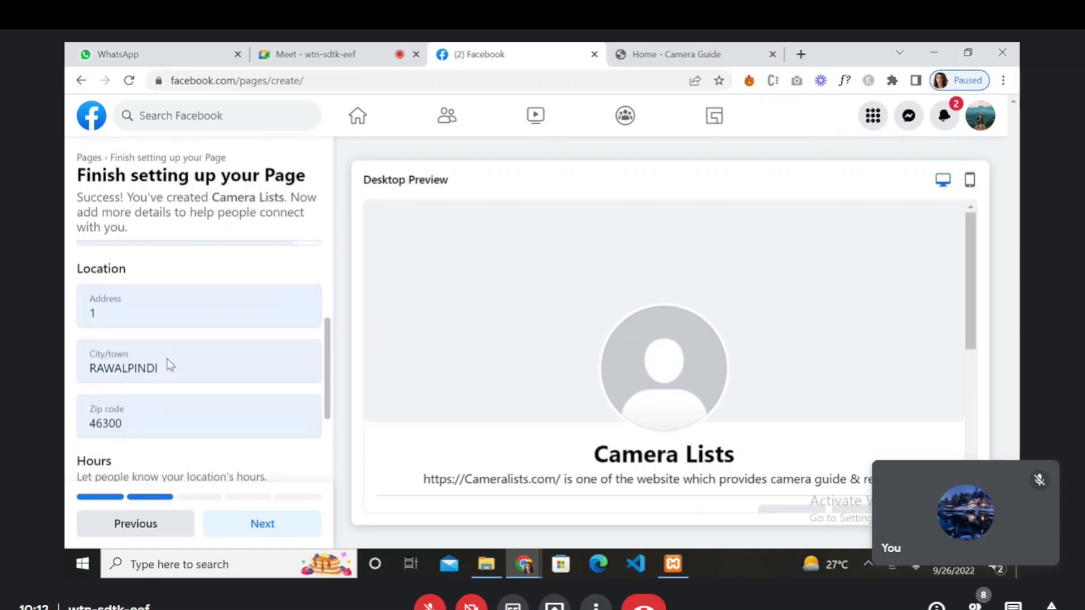
- Replace the street address '1' with 'Chandni chowk', keeping Rawalpindi and 46300
left_click(117, 298)
left_click_drag(116, 297, 65, 292)
key("BackSpace")
key("Escape")
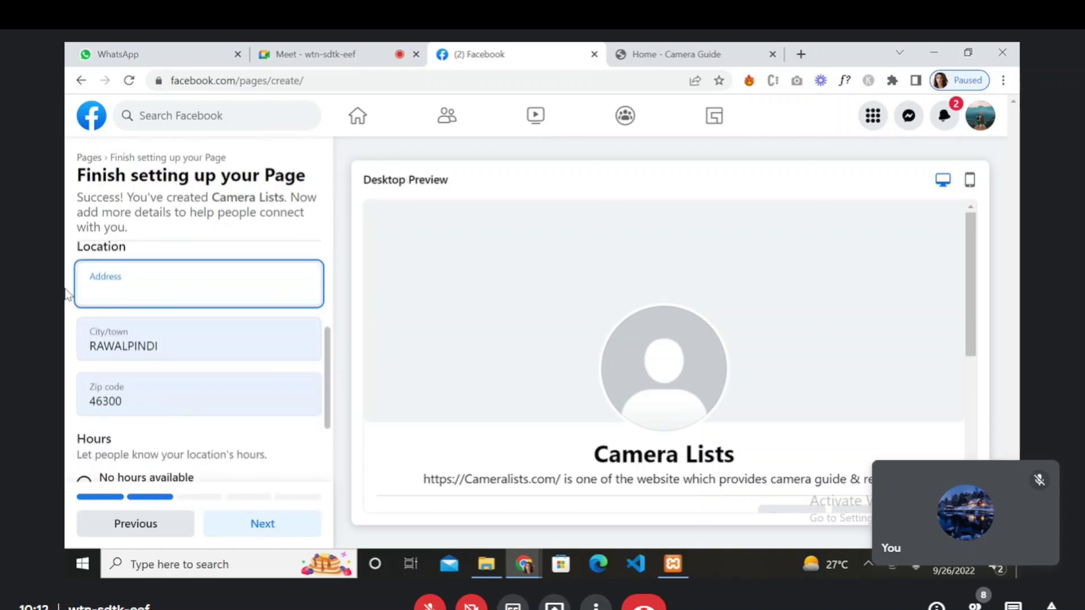
type("Chandno")
key("BackSpace")
key("BackSpace")
type("i chowk")
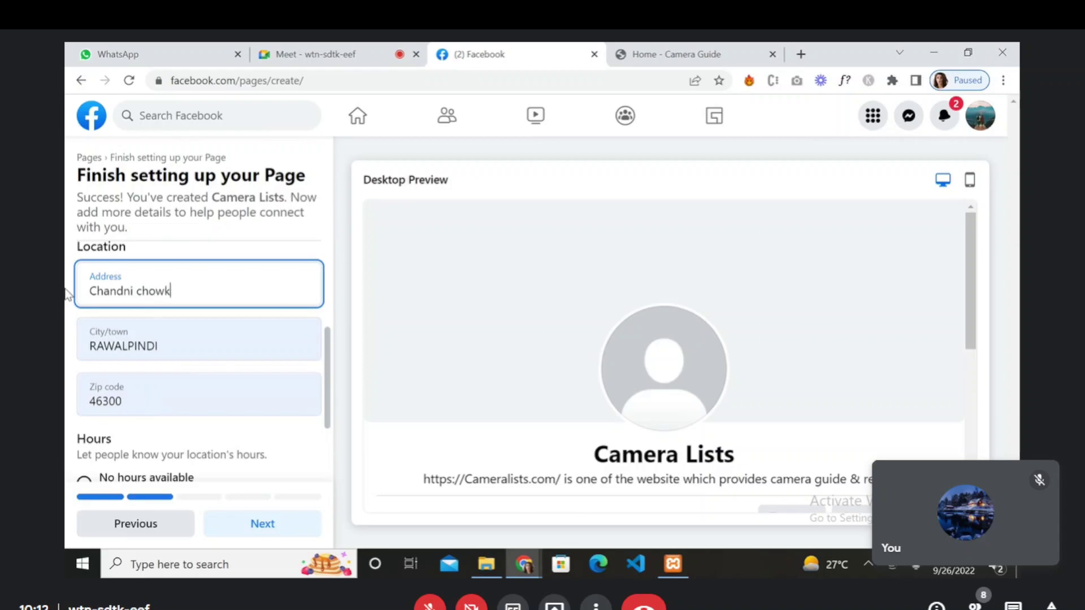
scroll(194, 424, "down", 2)
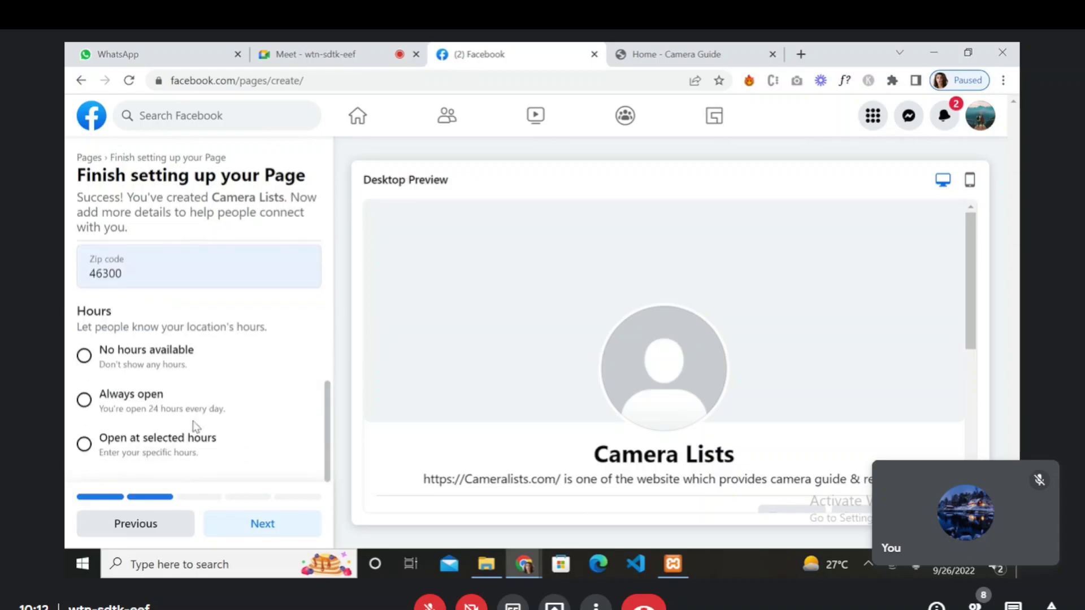
- Set the page hours to Always open, continue to Customize your Page, and open a new tab
left_click(129, 412)
left_click(260, 528)
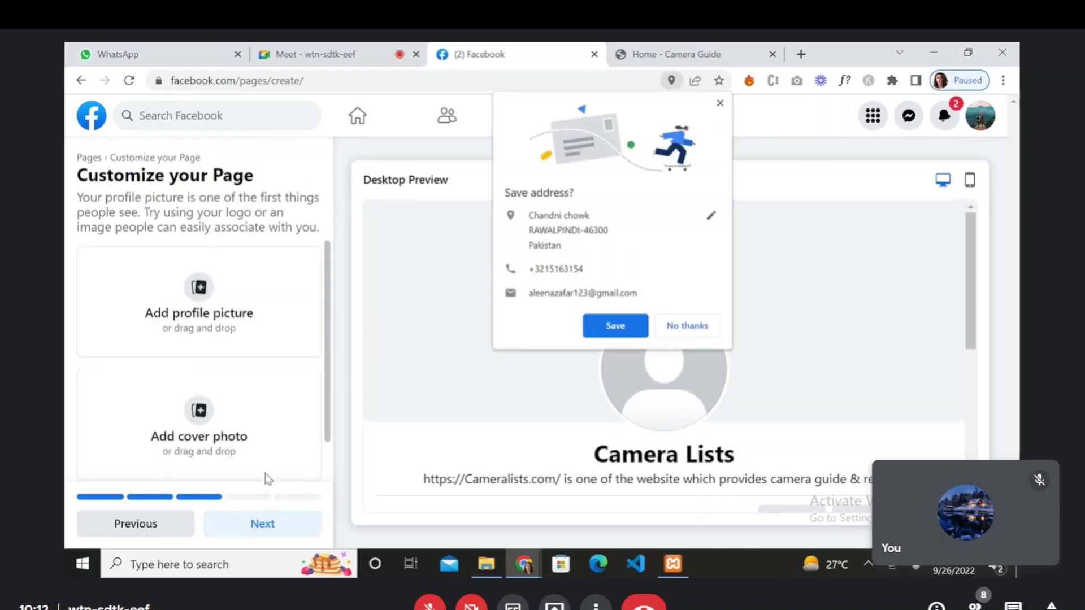
left_click(676, 326)
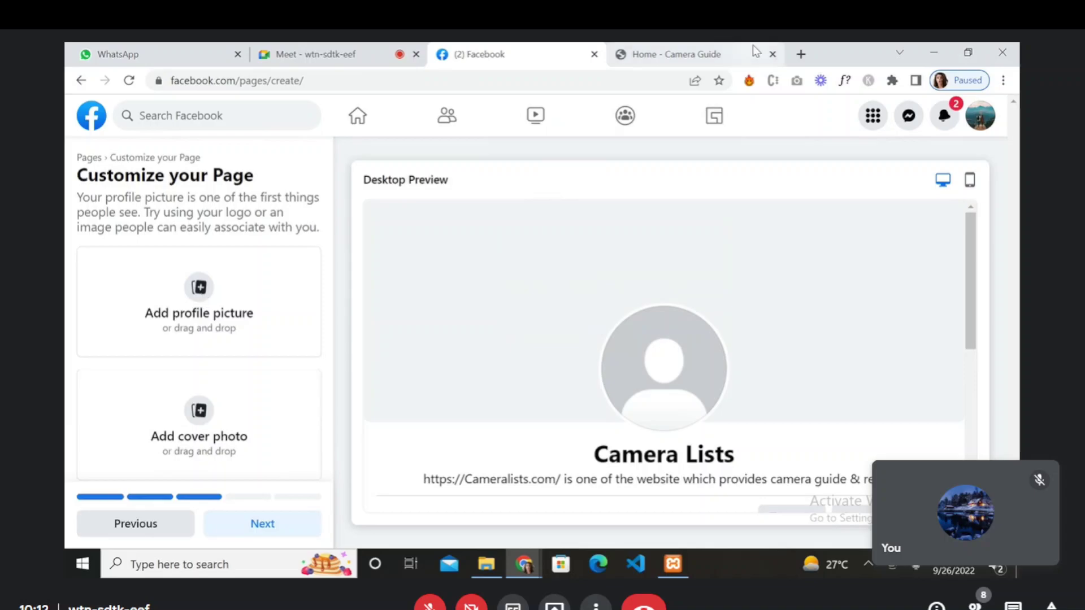
left_click(800, 54)
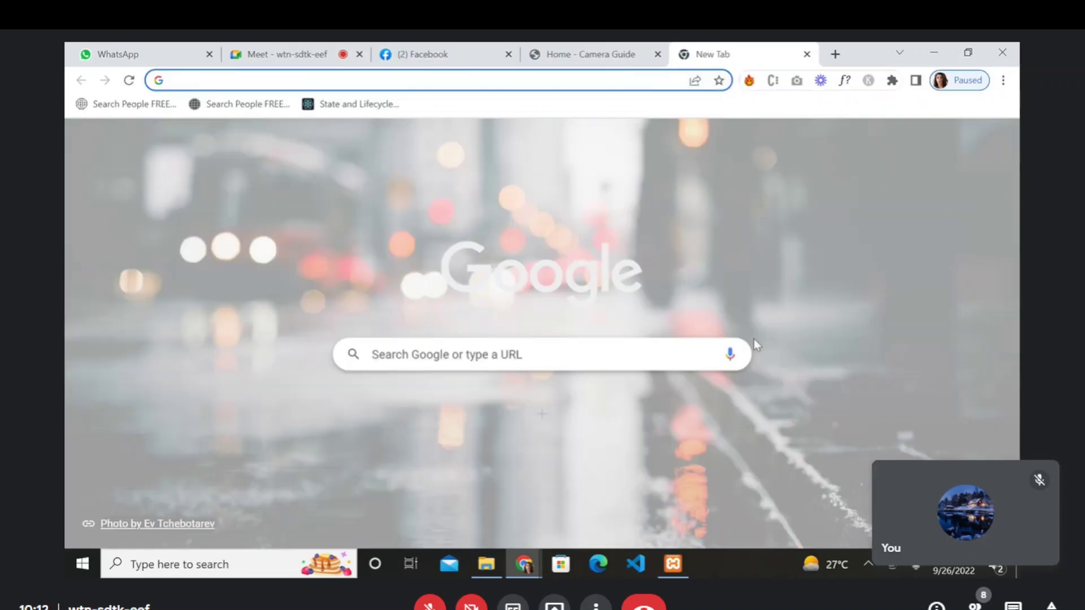
- Go to pexels.com and browse the search results for 'camera profile pic'
type("pexels.com")
key("Return")
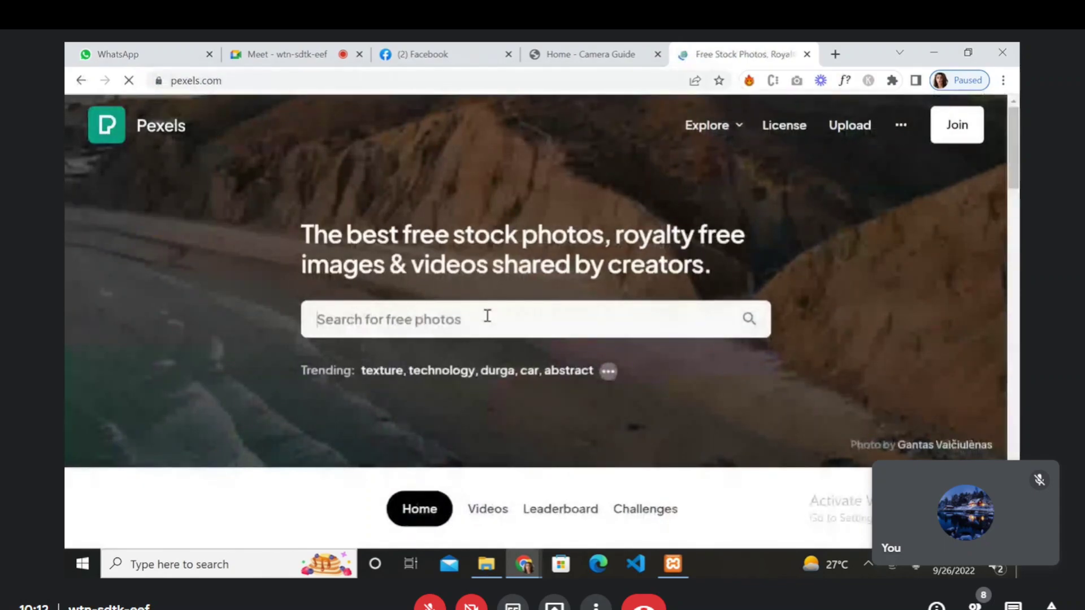
type("camera")
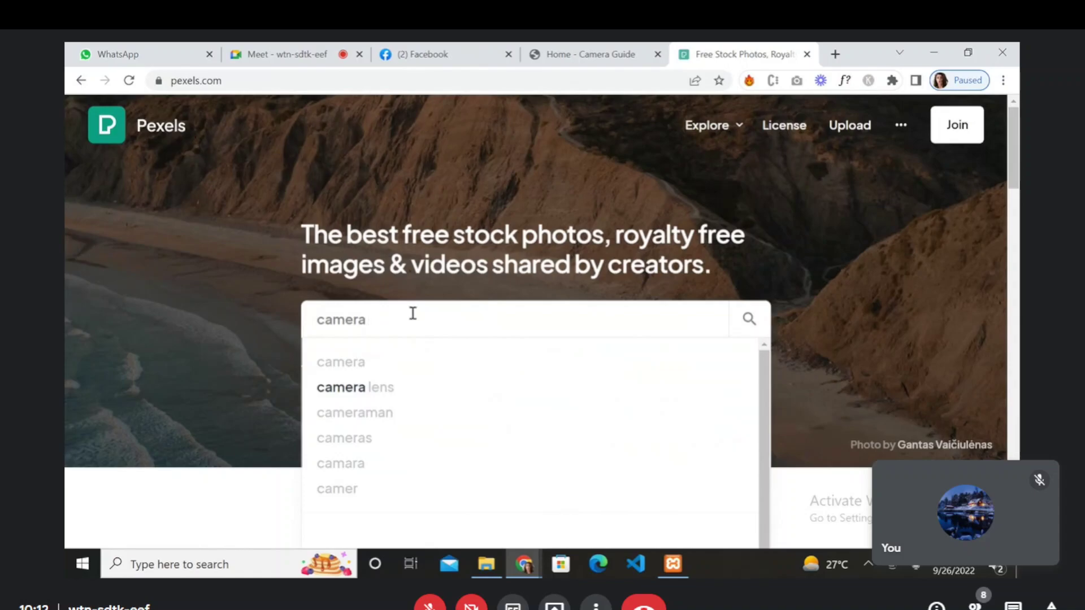
type("profi")
type("le pic")
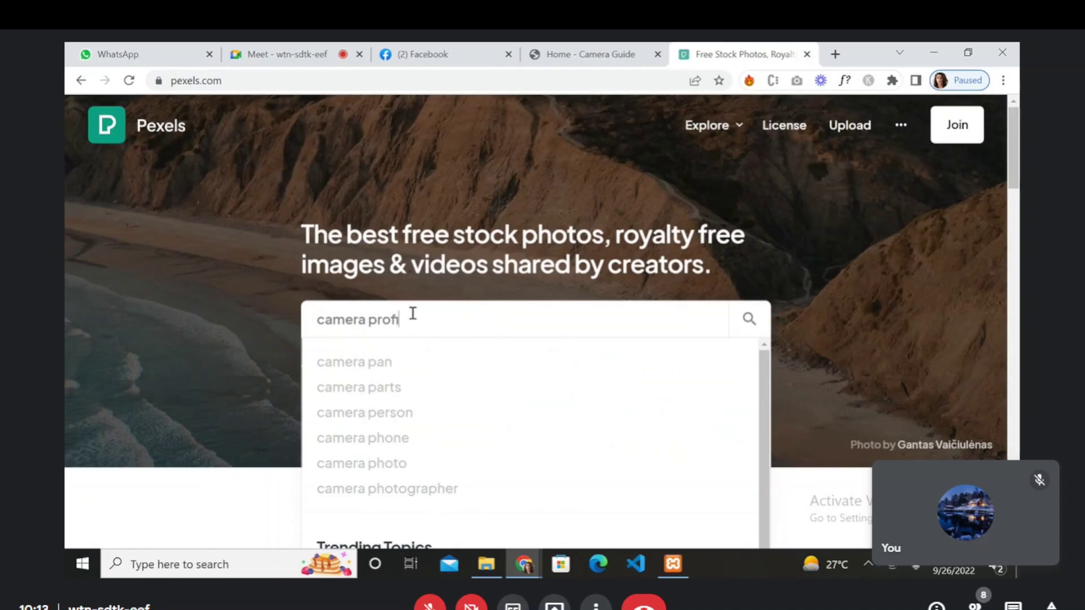
key("Return")
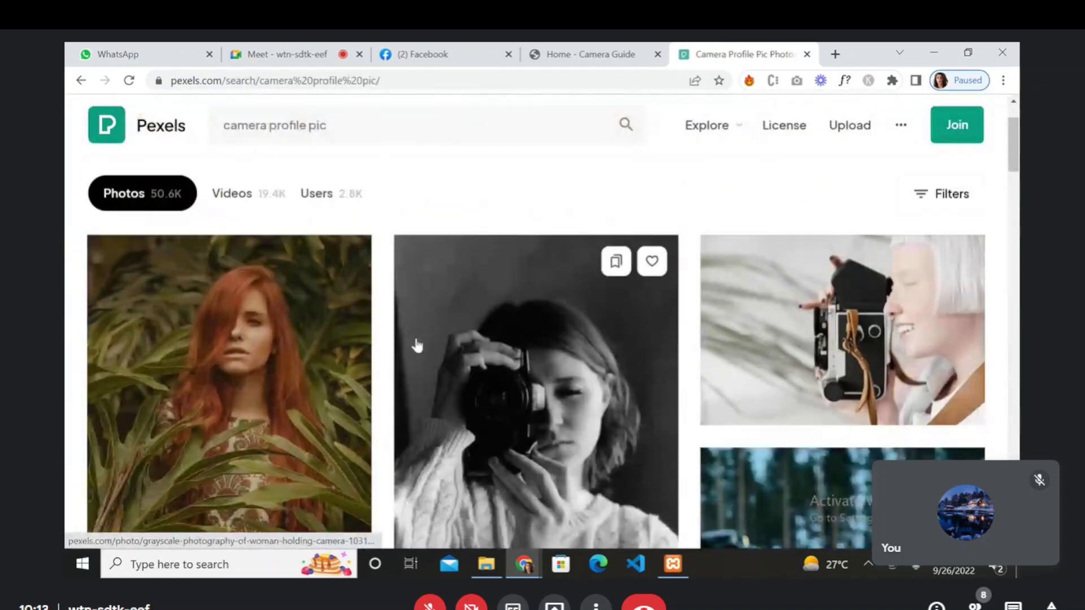
scroll(417, 345, "down", 2)
scroll(417, 345, "down", 2)
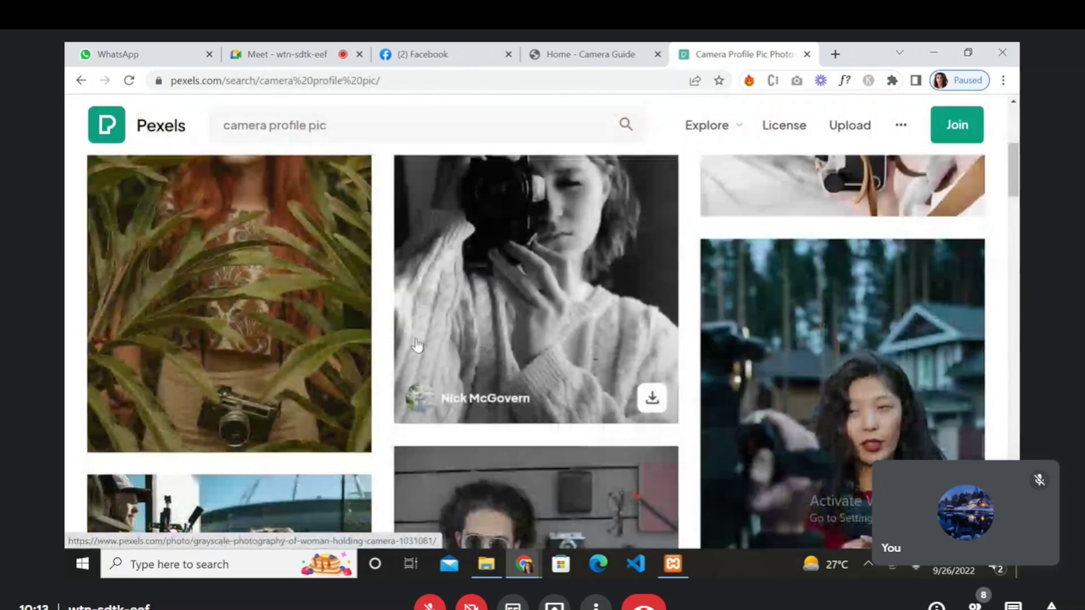
scroll(417, 345, "down", 3)
scroll(417, 345, "down", 3)
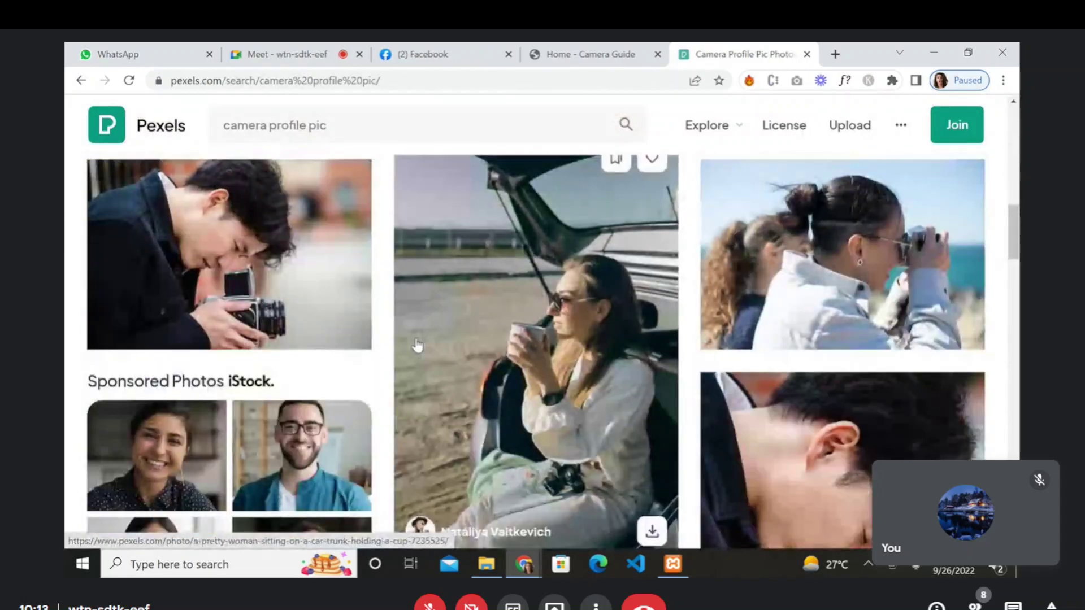
scroll(417, 344, "down", 3)
scroll(417, 345, "up", 3)
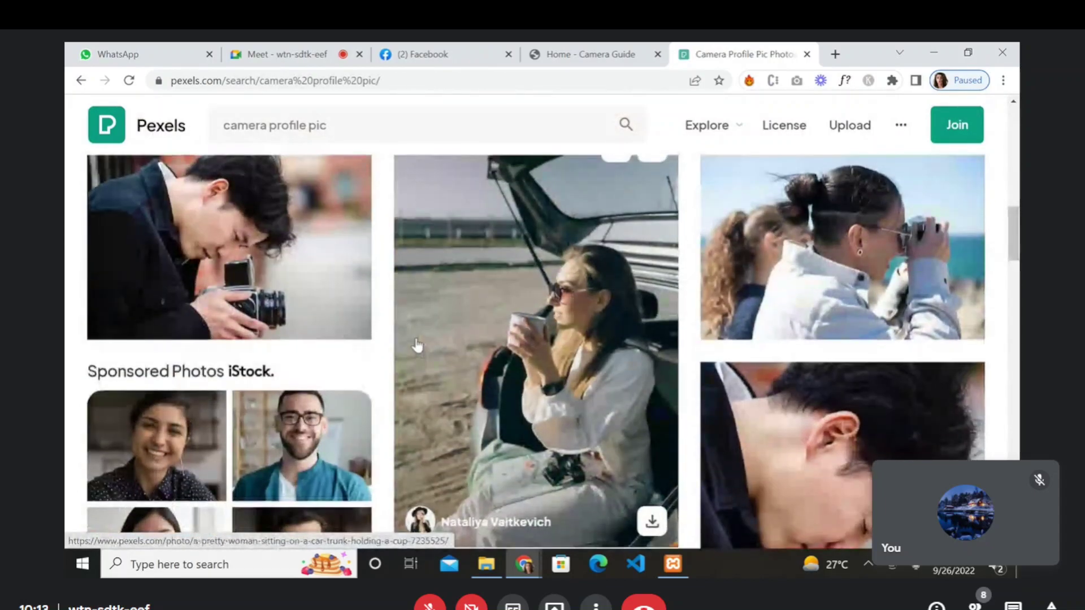
scroll(417, 344, "down", 10)
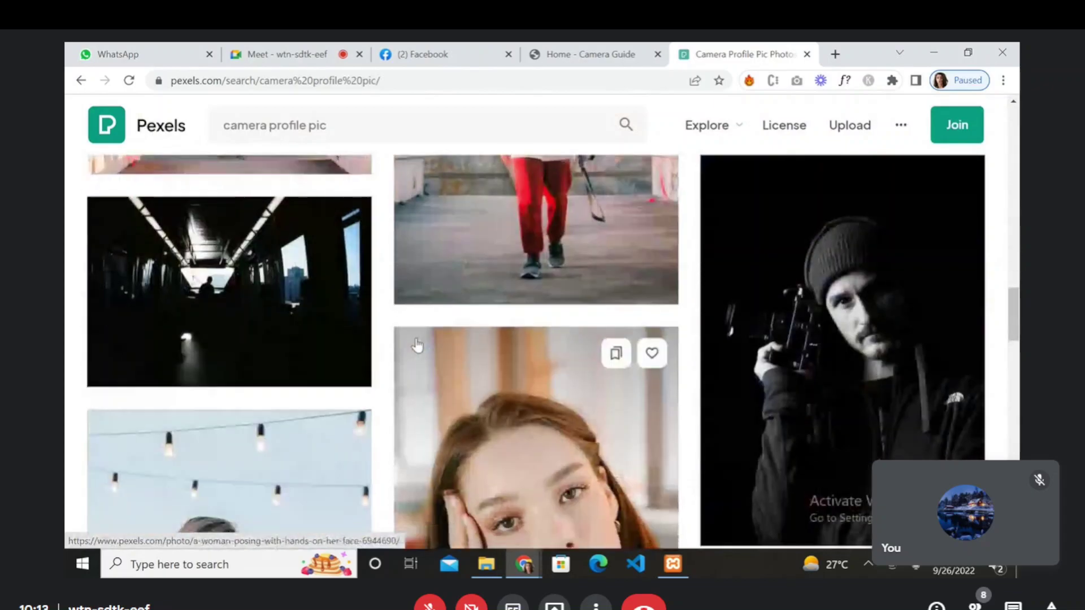
scroll(417, 344, "down", 8)
scroll(417, 345, "down", 6)
scroll(417, 344, "down", 5)
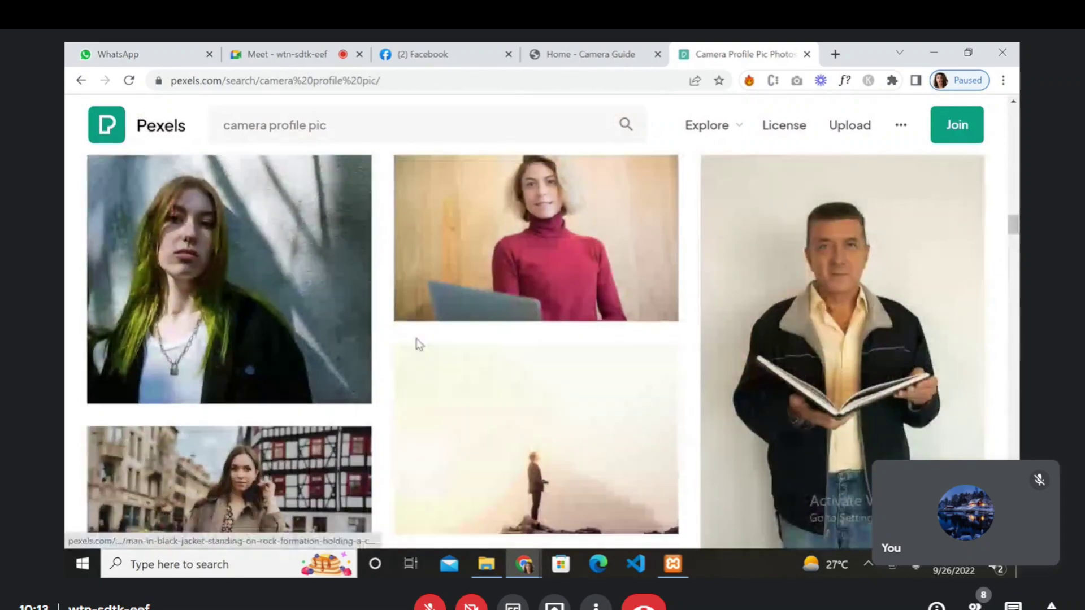
scroll(417, 344, "up", 20)
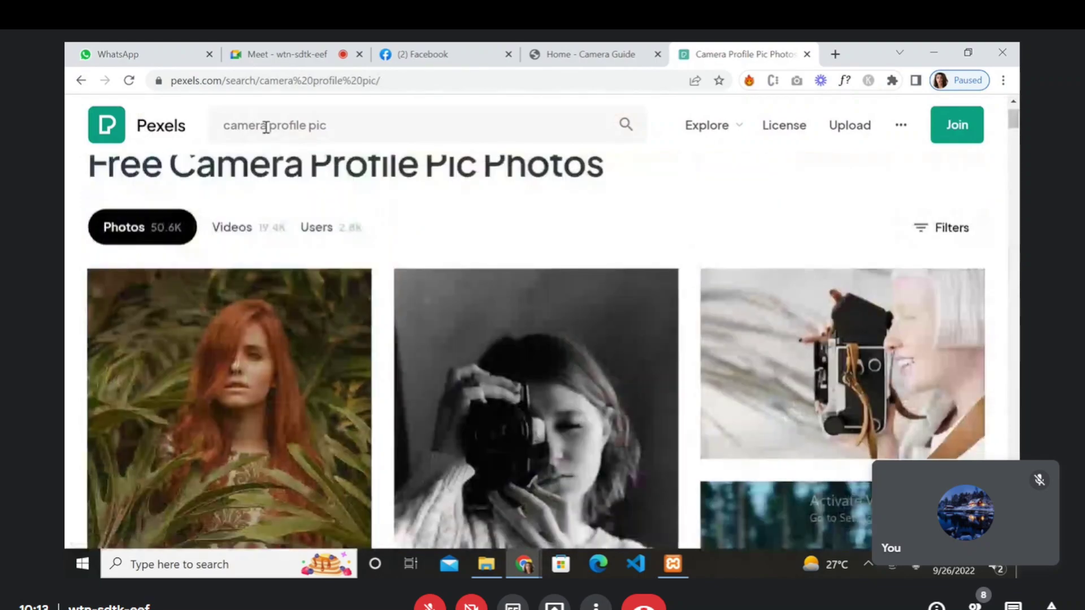
- Narrow the Pexels search to 'camera' and open the black Canon camera on a tripod photo
left_click_drag(266, 126, 391, 131)
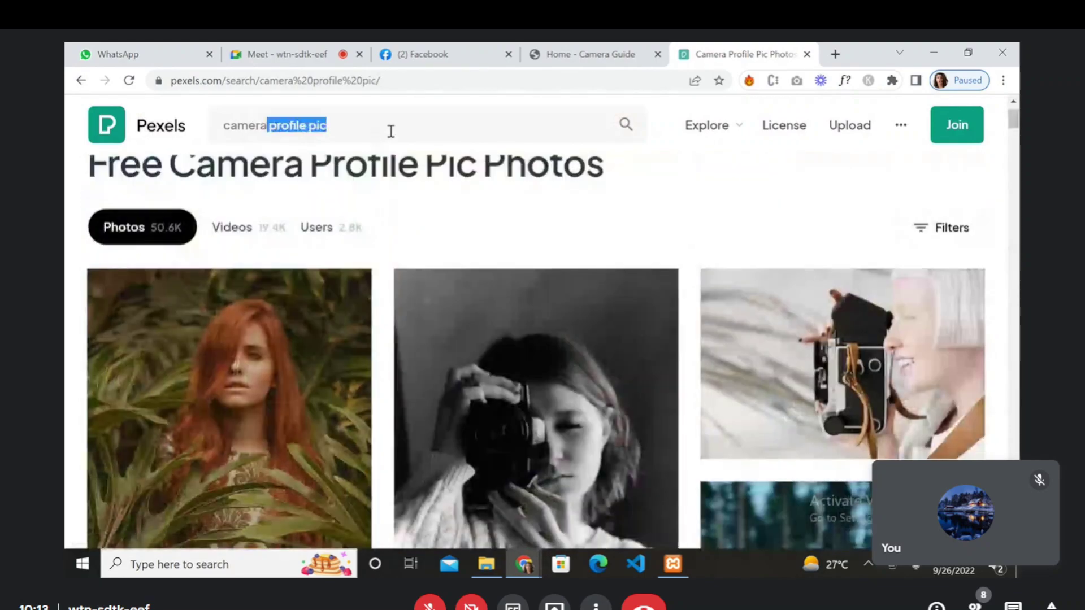
key("BackSpace")
key("Return")
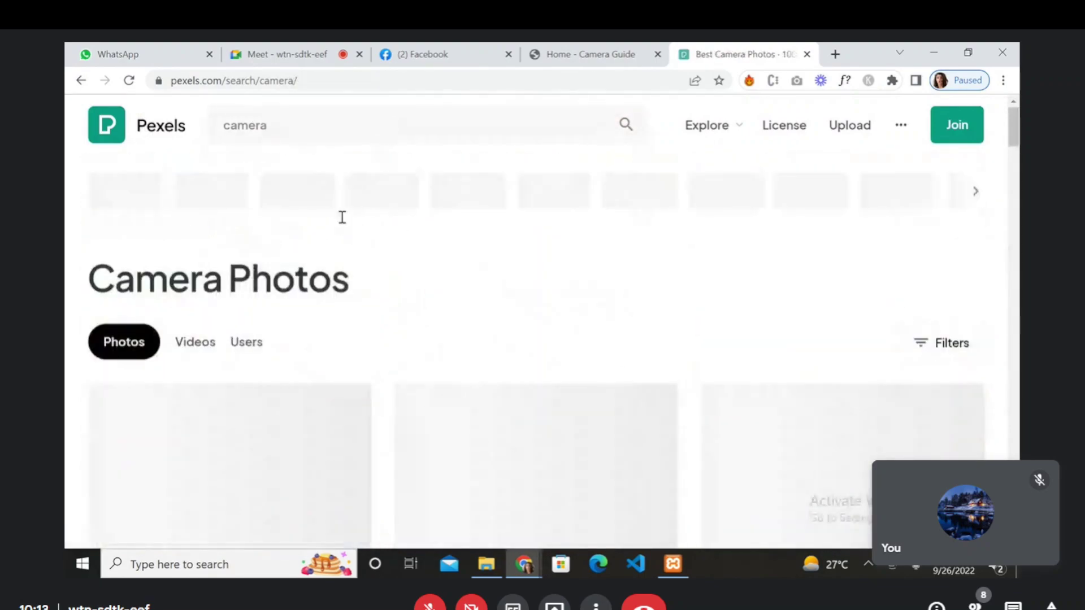
scroll(336, 261, "down", 2)
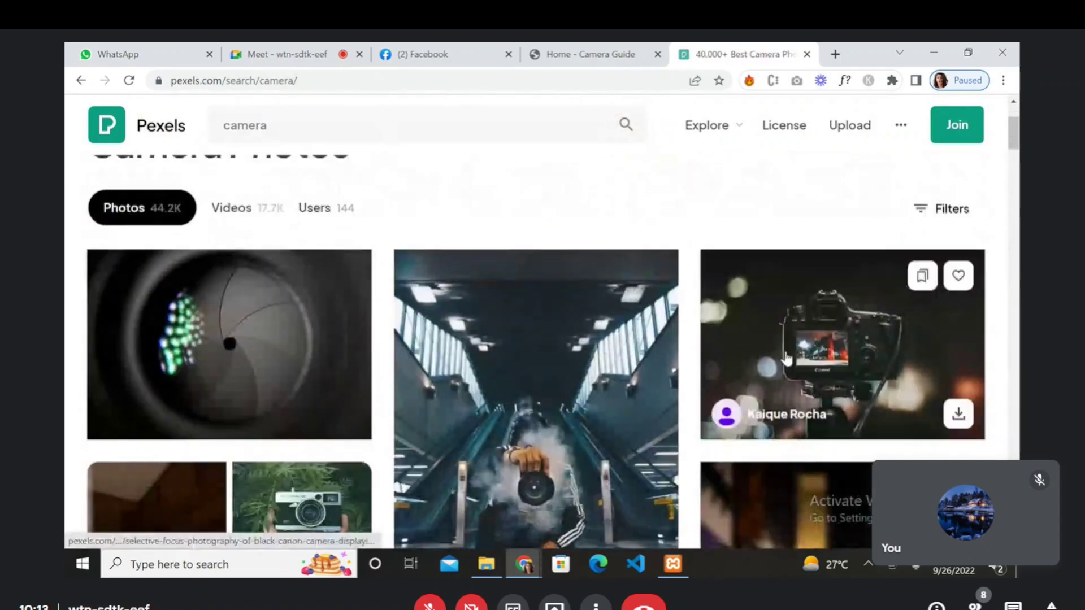
left_click(842, 327)
- Save the Canon camera photo to the Desktop
right_click(513, 390)
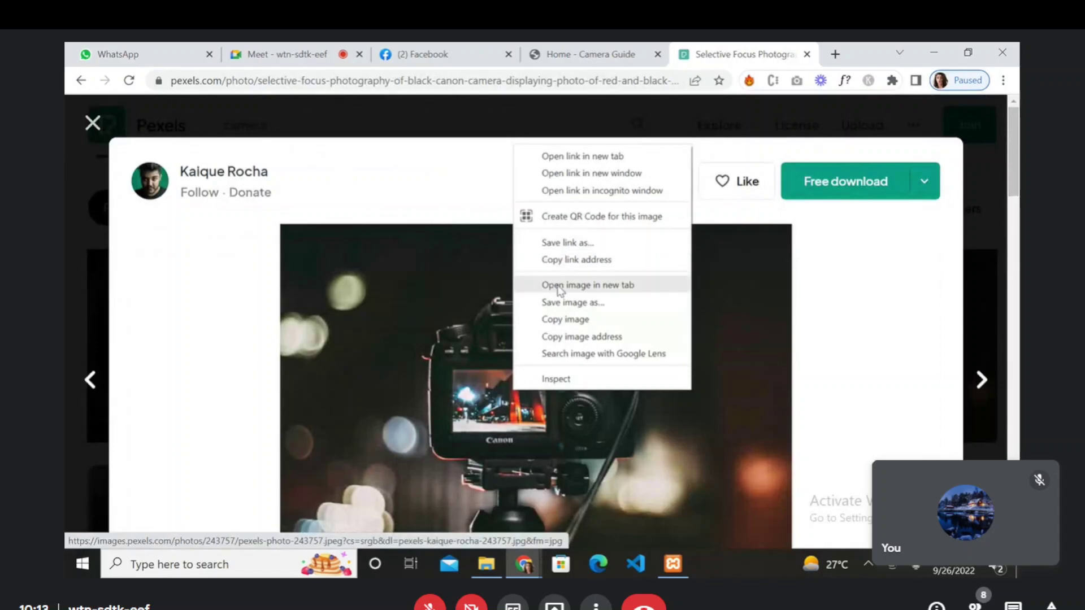
left_click(558, 303)
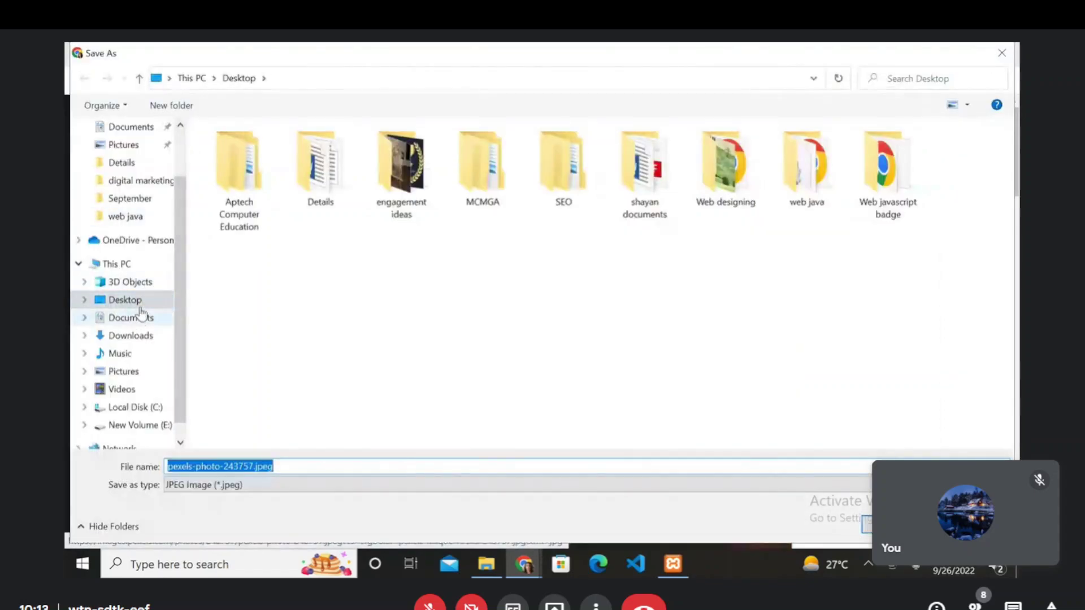
key("Return")
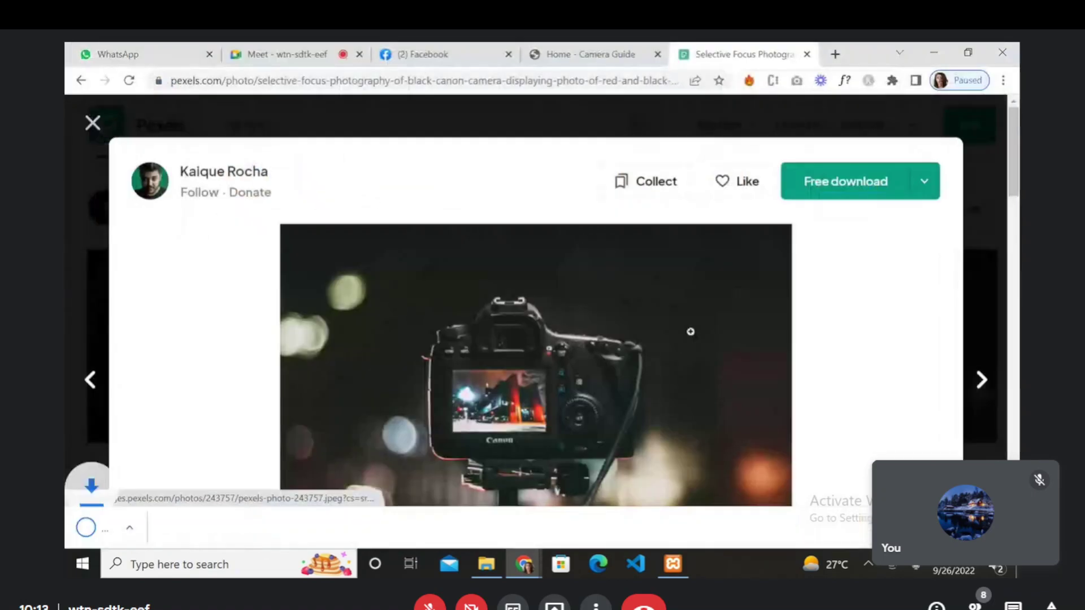
- Upload pexels-photo-243757.jpeg as the Camera Lists profile picture
left_click(616, 54)
left_click(430, 54)
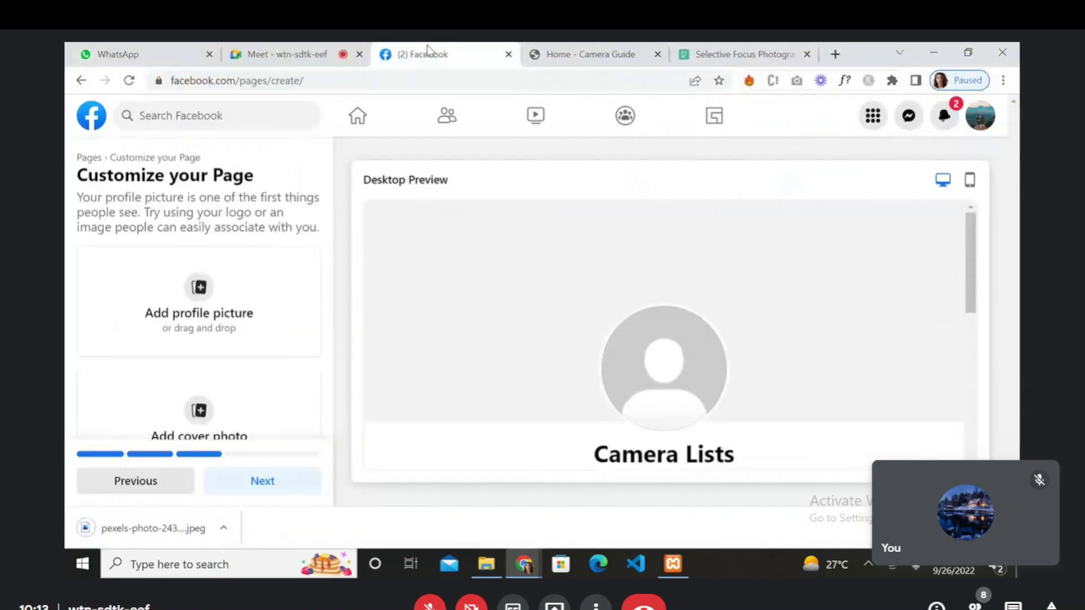
left_click(200, 287)
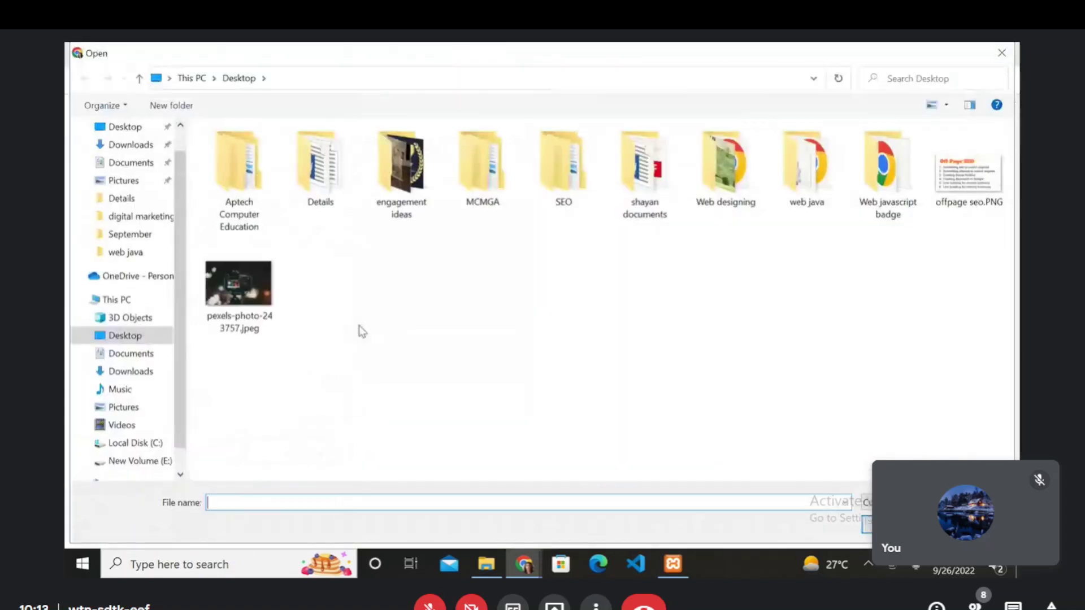
left_click(244, 292)
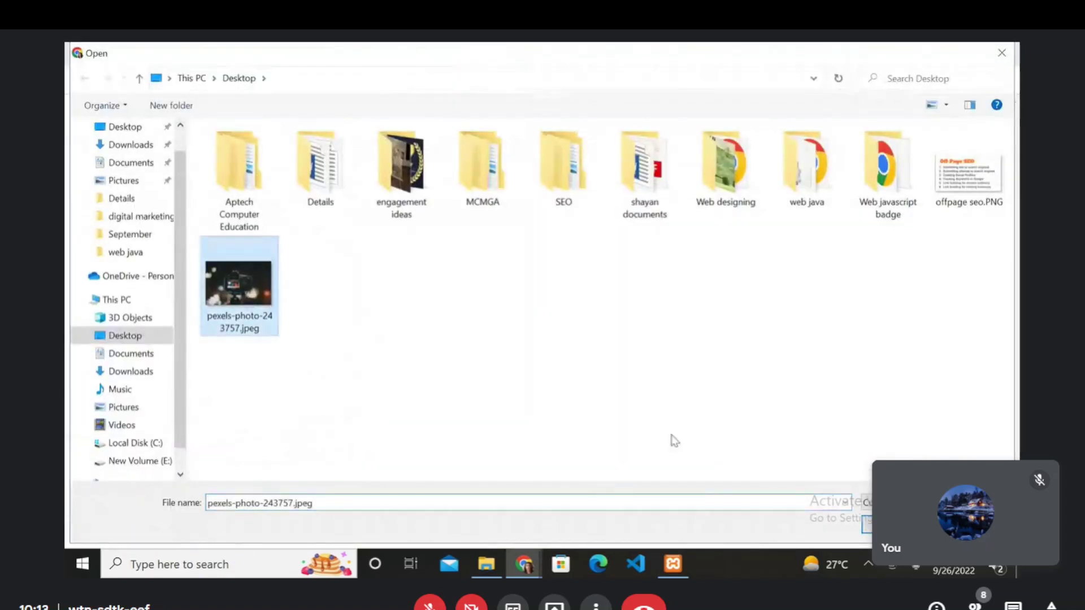
key("Return")
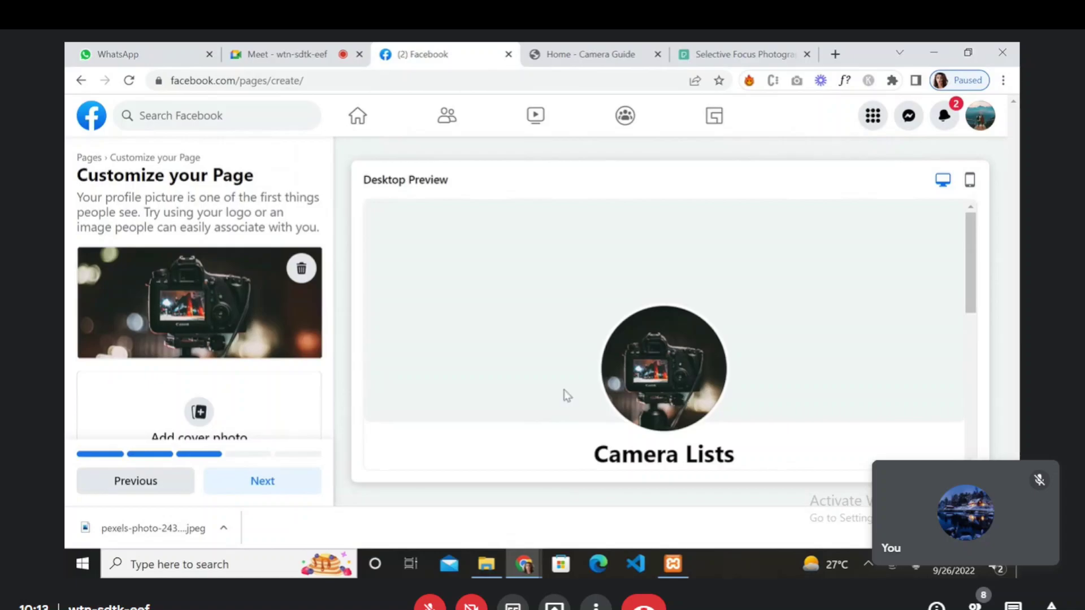
- Return to the Pexels camera results, briefly viewing the man-holding-a-camera photo
left_click(752, 55)
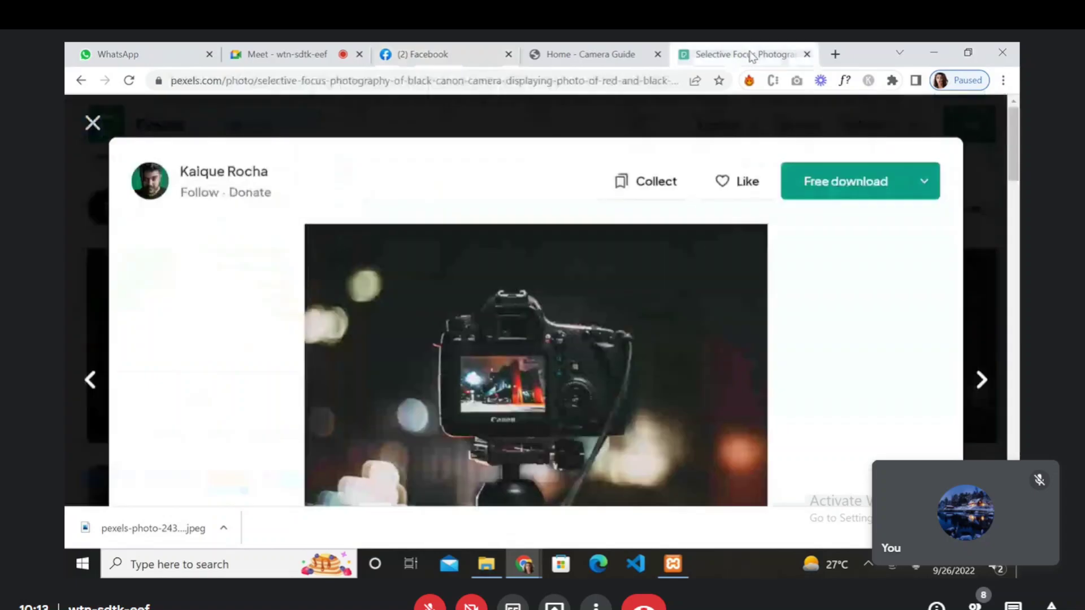
left_click(93, 123)
scroll(444, 339, "down", 2)
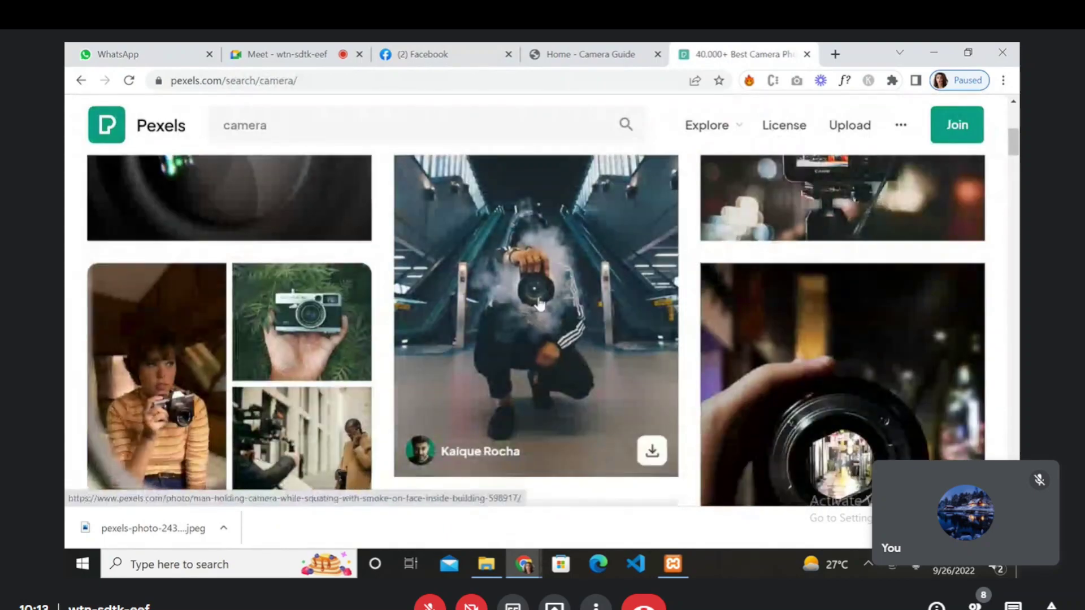
left_click(537, 300)
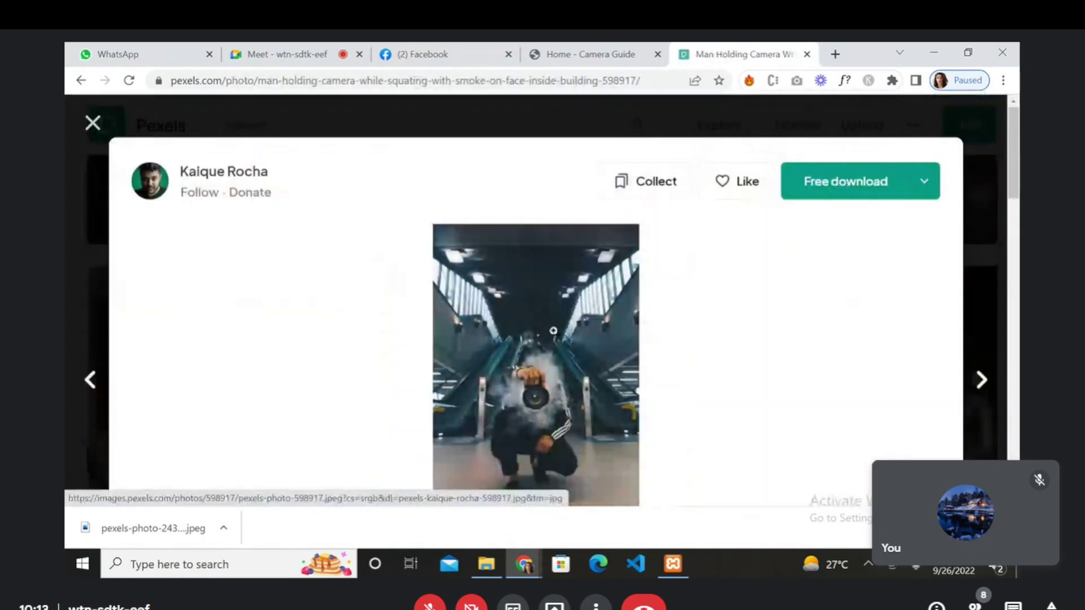
left_click(93, 124)
- Open the 'Black Dslr Camera on Beige Wooden Surface' photo, backing out of the join pages
scroll(467, 366, "down", 8)
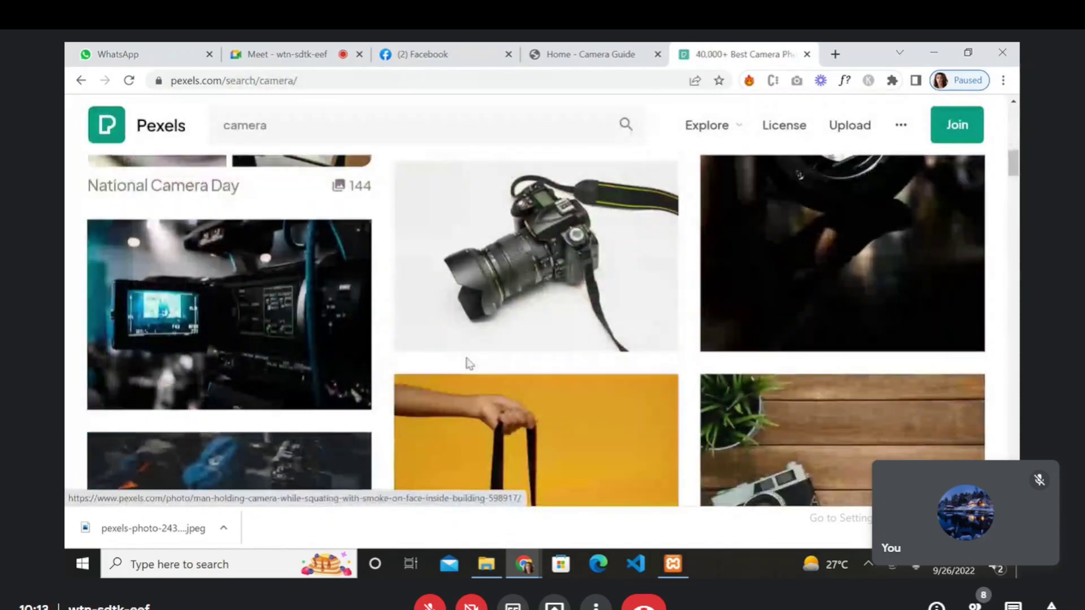
scroll(467, 366, "down", 8)
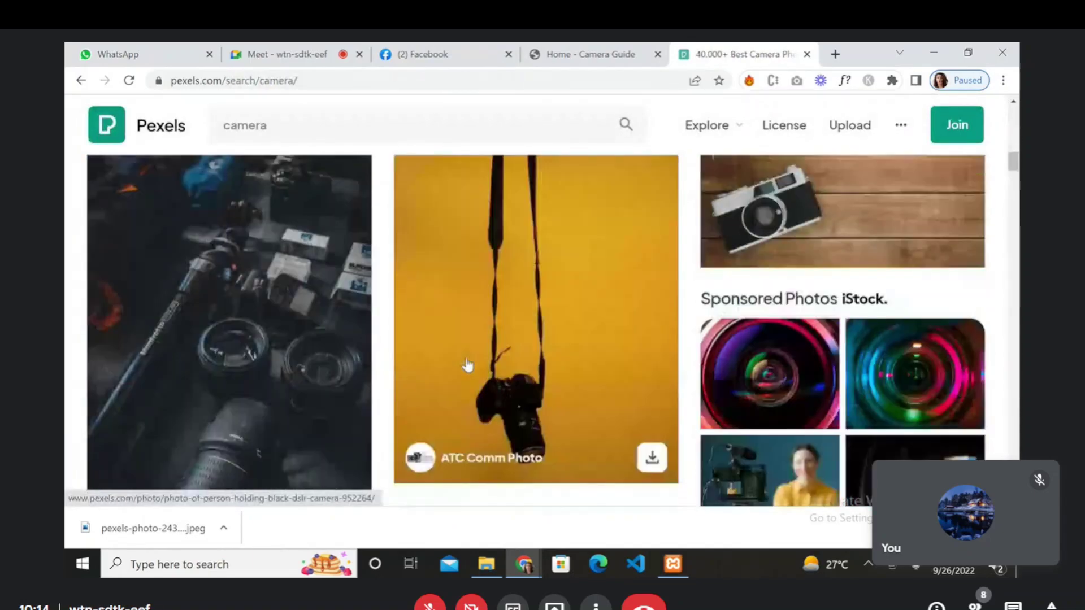
scroll(466, 366, "down", 2)
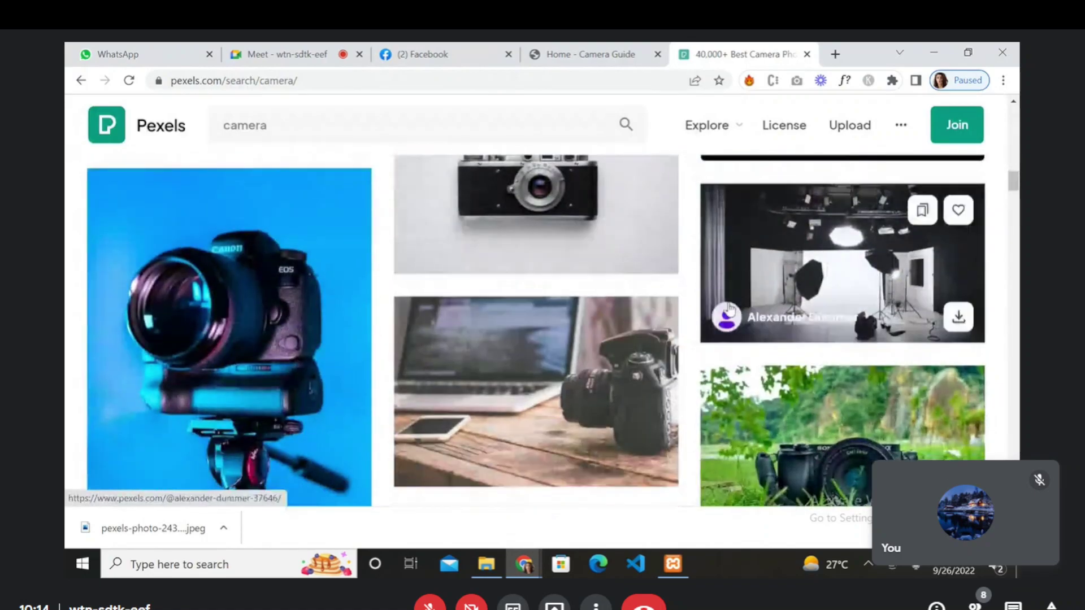
left_click(644, 325)
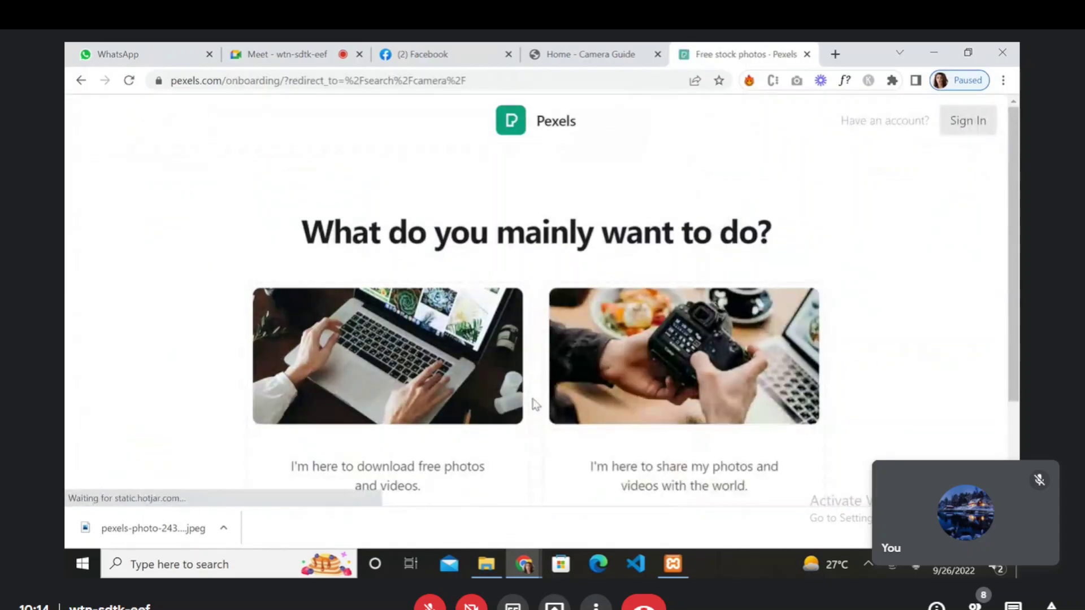
left_click(658, 373)
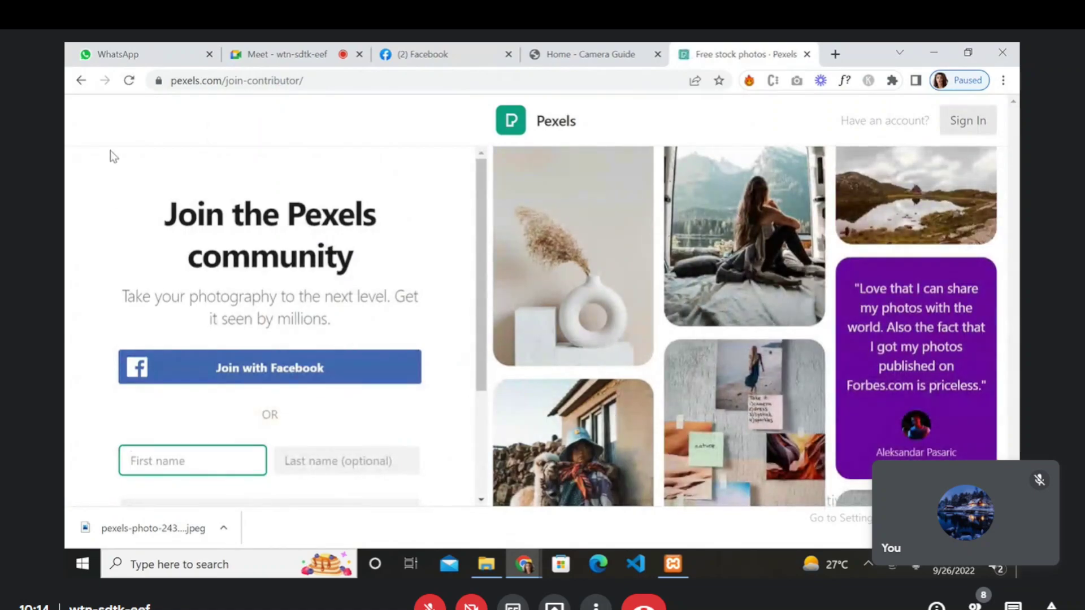
left_click(81, 80)
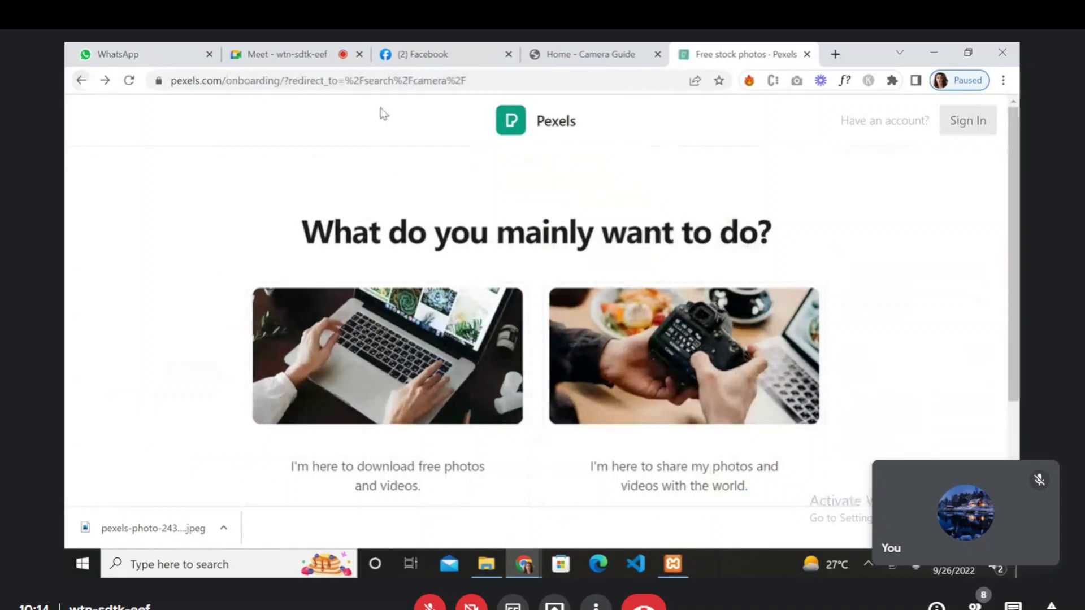
left_click(81, 80)
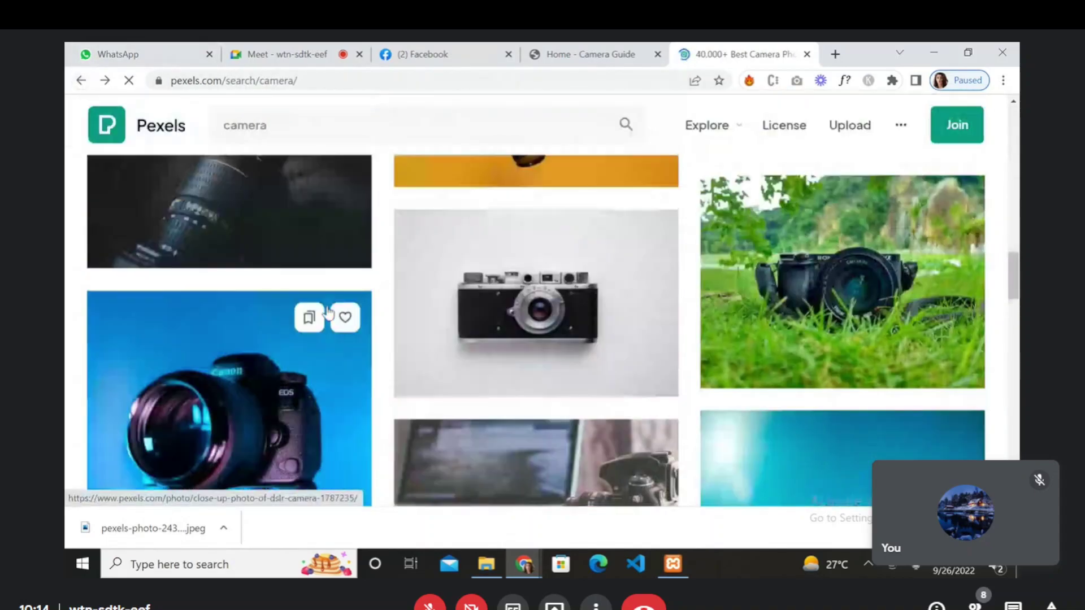
left_click(482, 380)
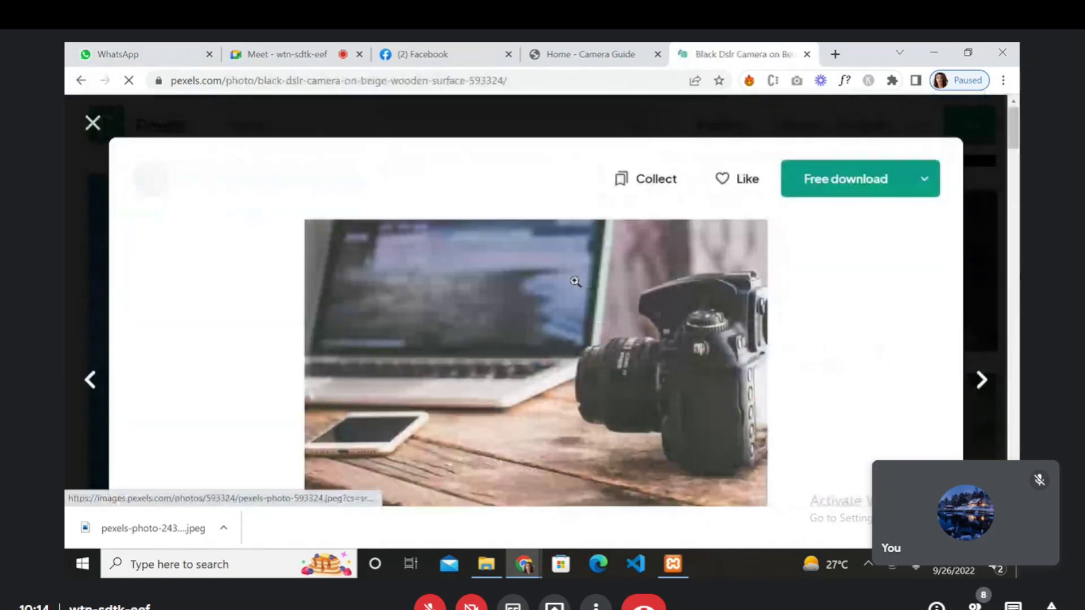
- Save the laptop-and-camera photo to the Desktop as pexels-photo-593324.webp
right_click(532, 390)
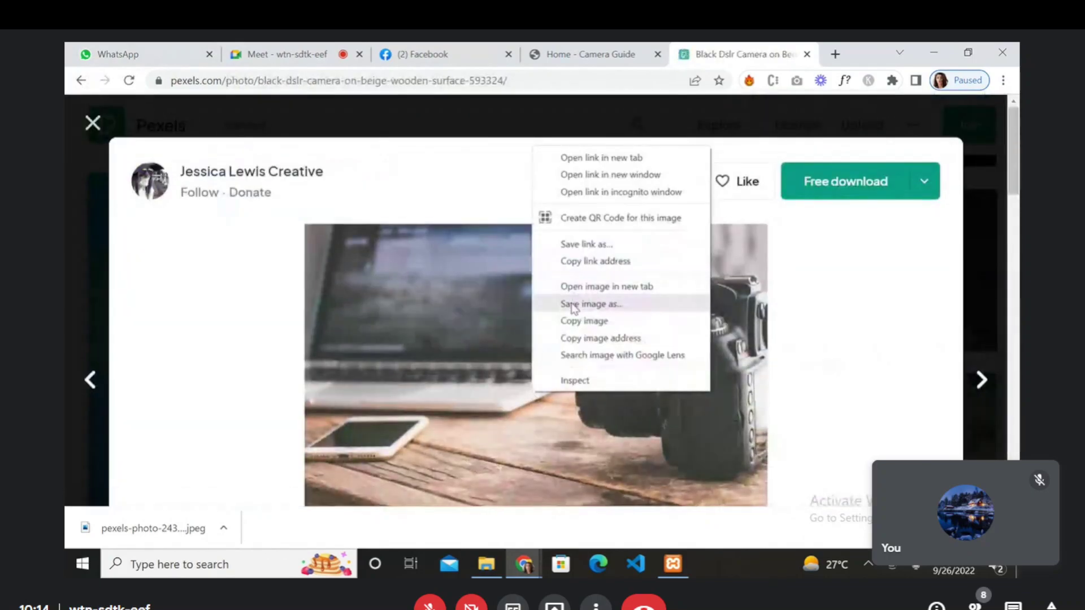
left_click(591, 304)
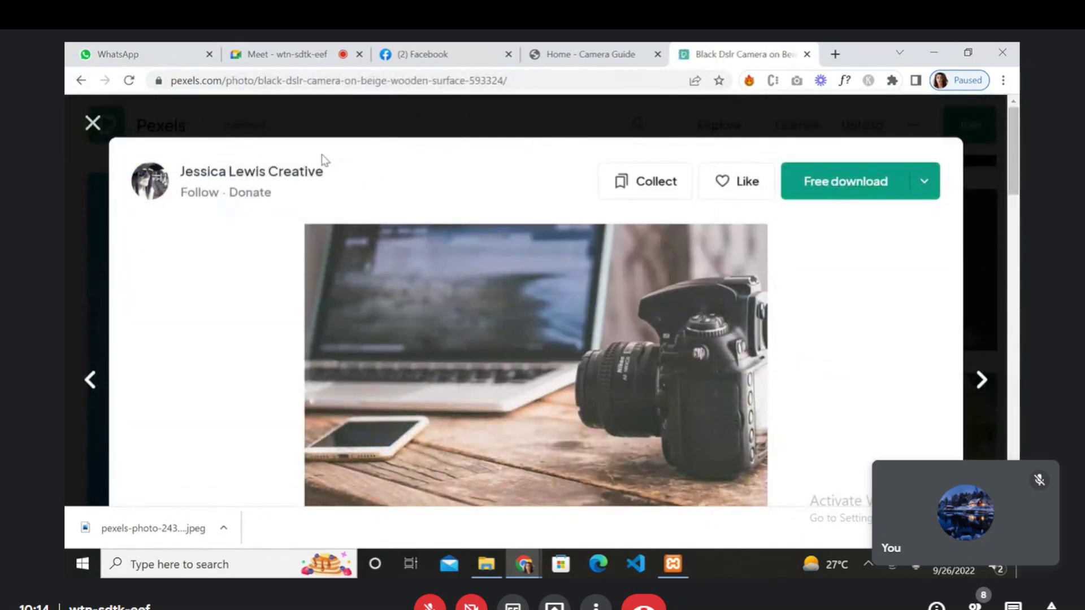
left_click(144, 299)
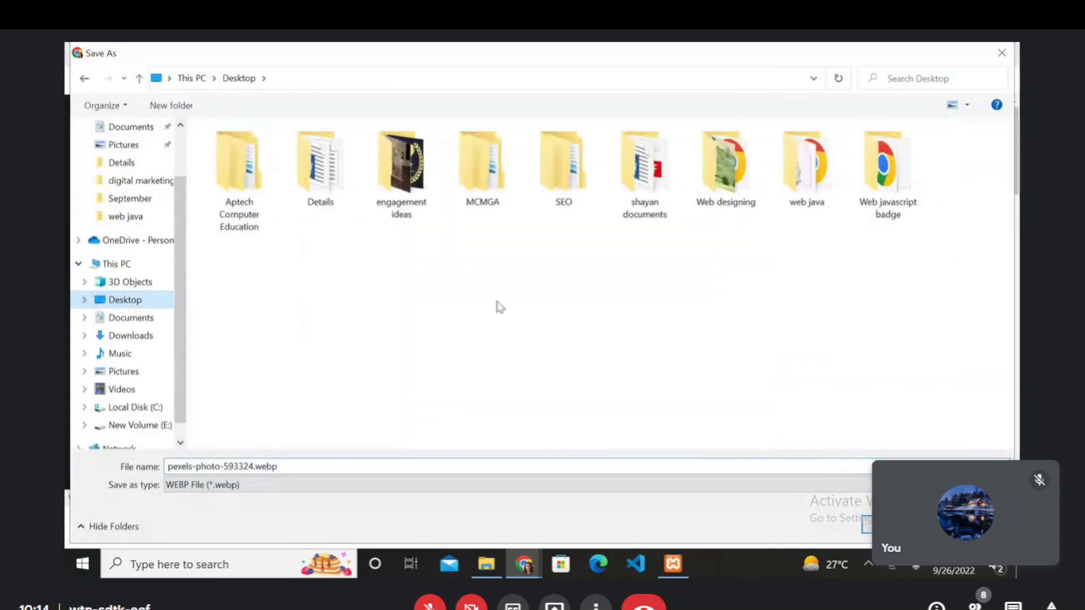
key("Return")
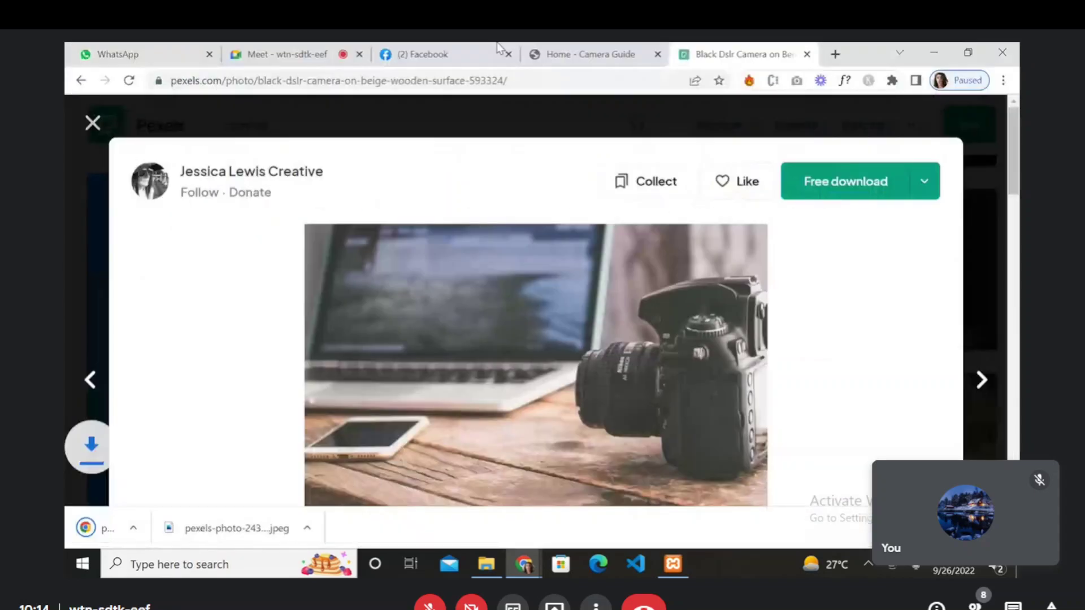
- Upload pexels-photo-593324.webp as the Camera Lists cover photo
left_click(497, 50)
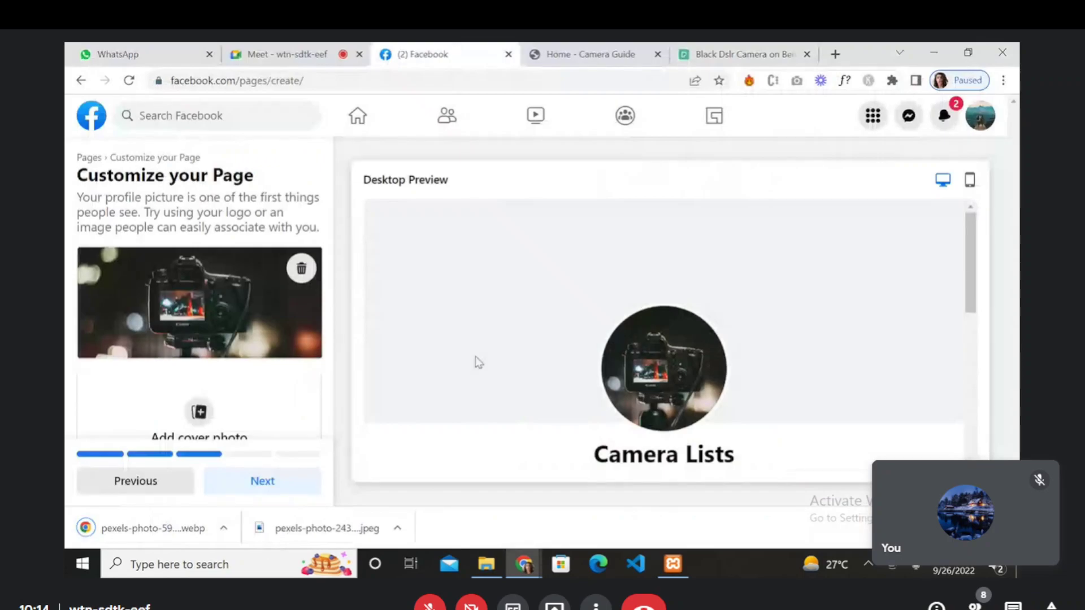
left_click(263, 436)
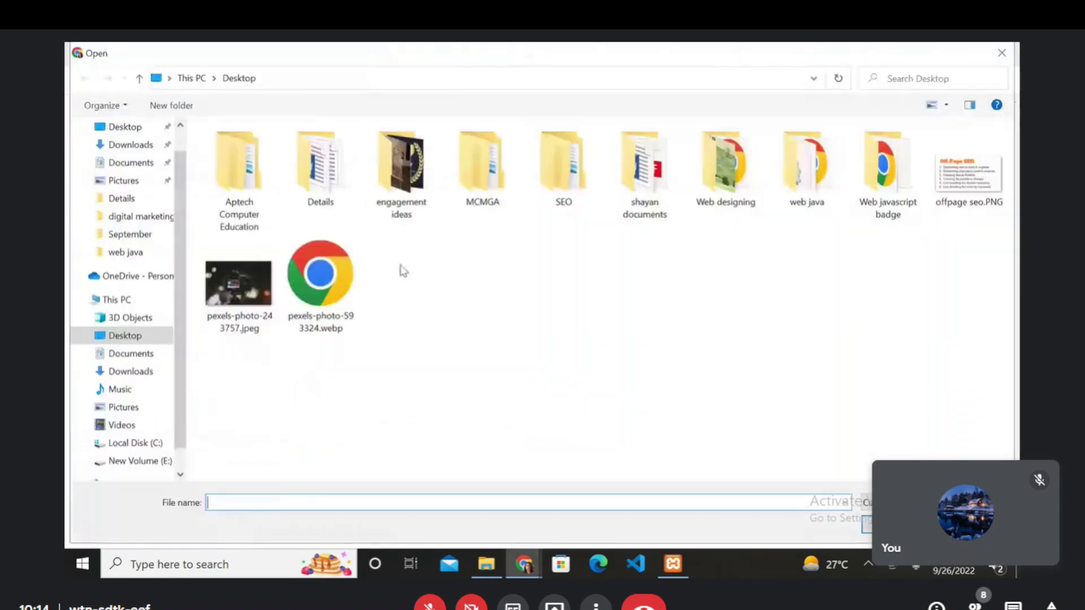
left_click(321, 274)
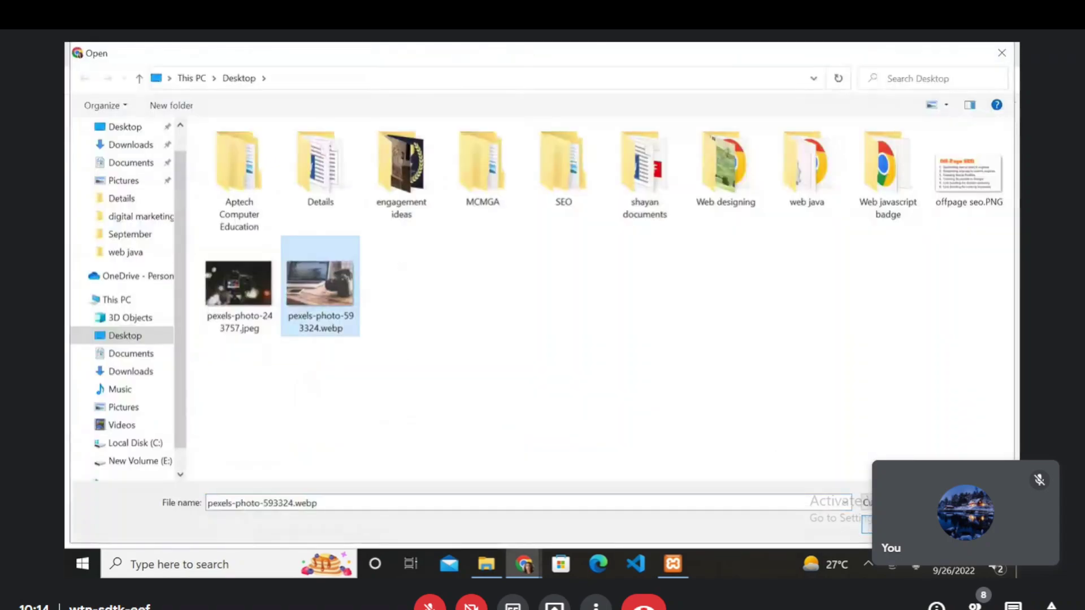
double_click(320, 274)
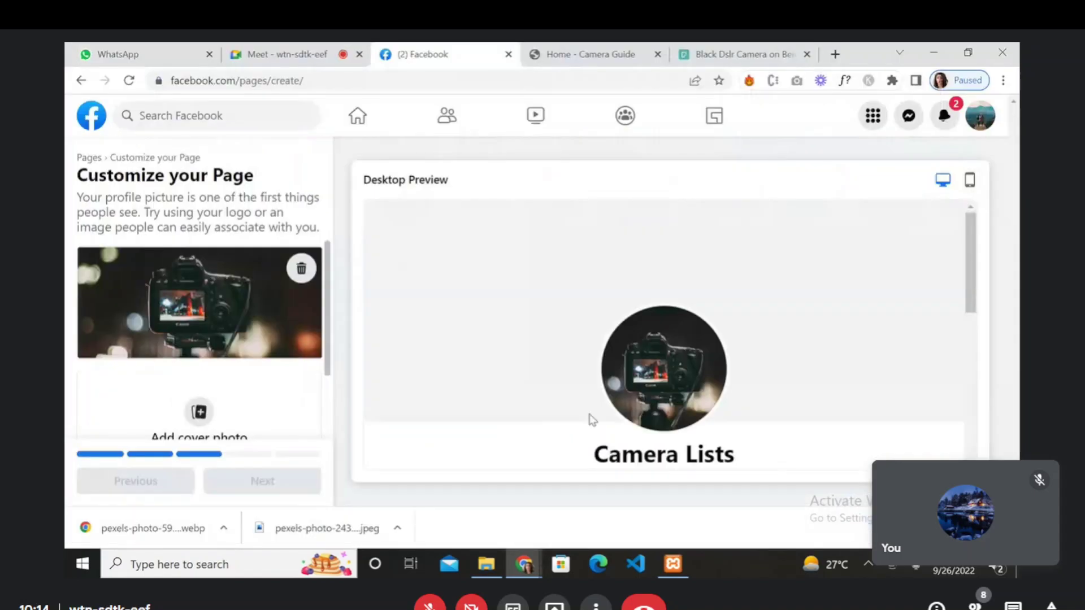
- Continue past Customize your Page, skip inviting friends, and click Done on Stay informed
scroll(629, 334, "down", 2)
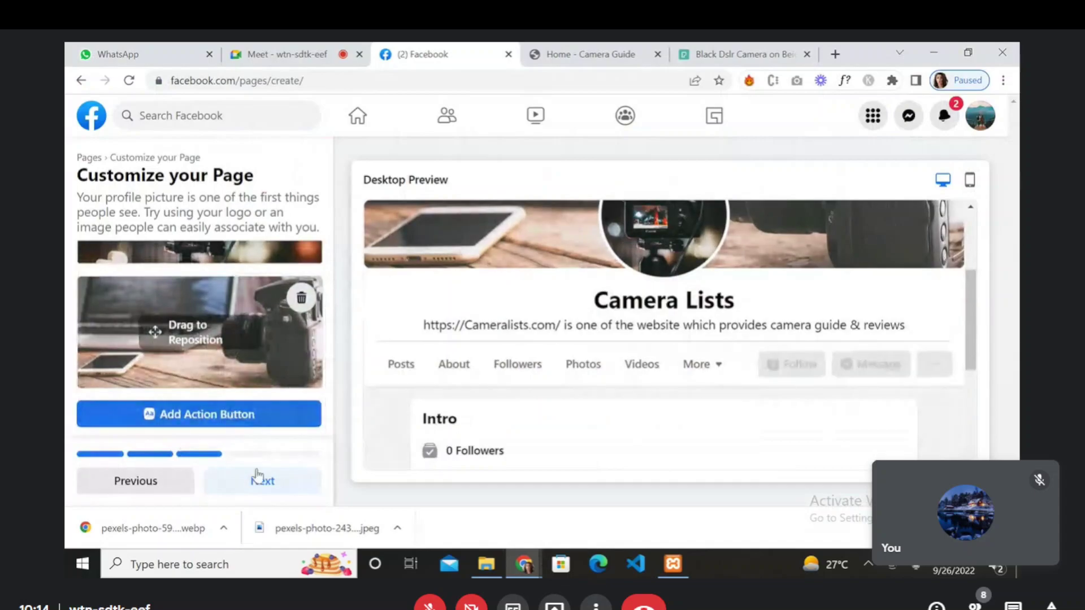
left_click(262, 483)
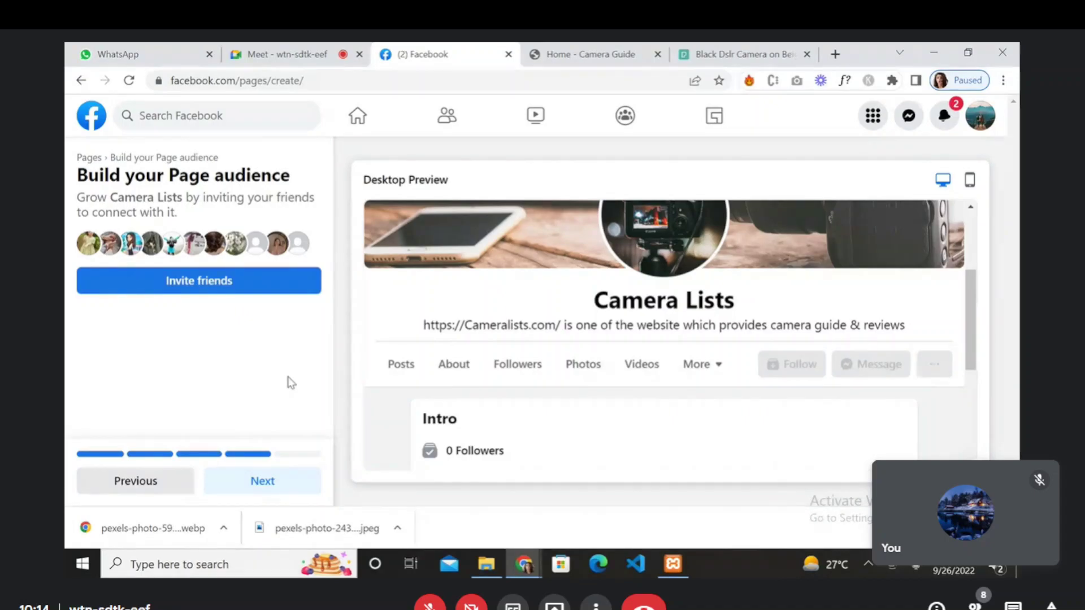
right_click(771, 236)
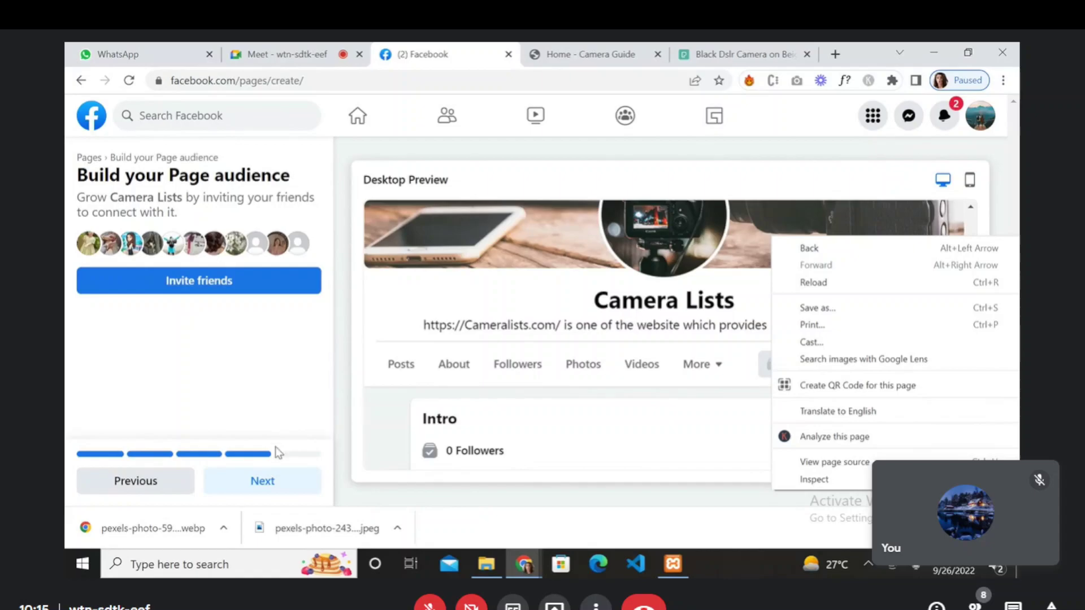
left_click(276, 487)
left_click(275, 487)
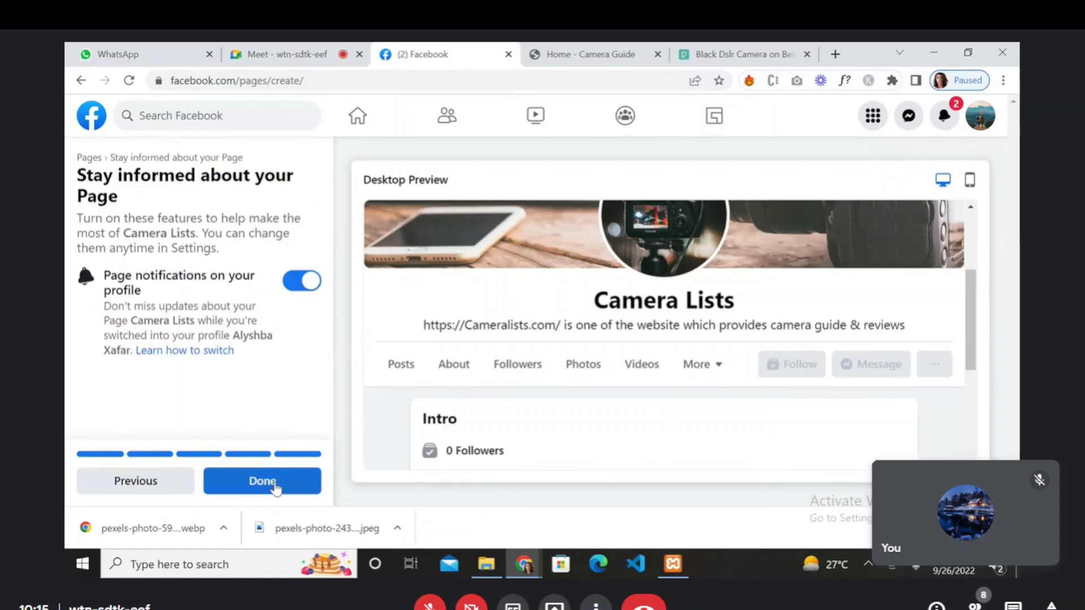
left_click(275, 487)
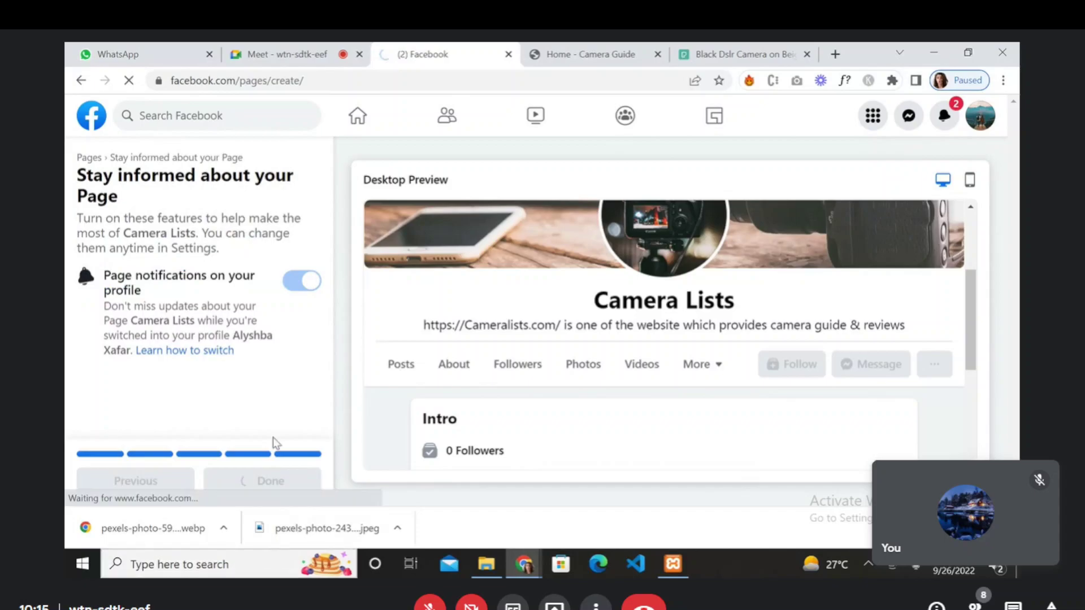
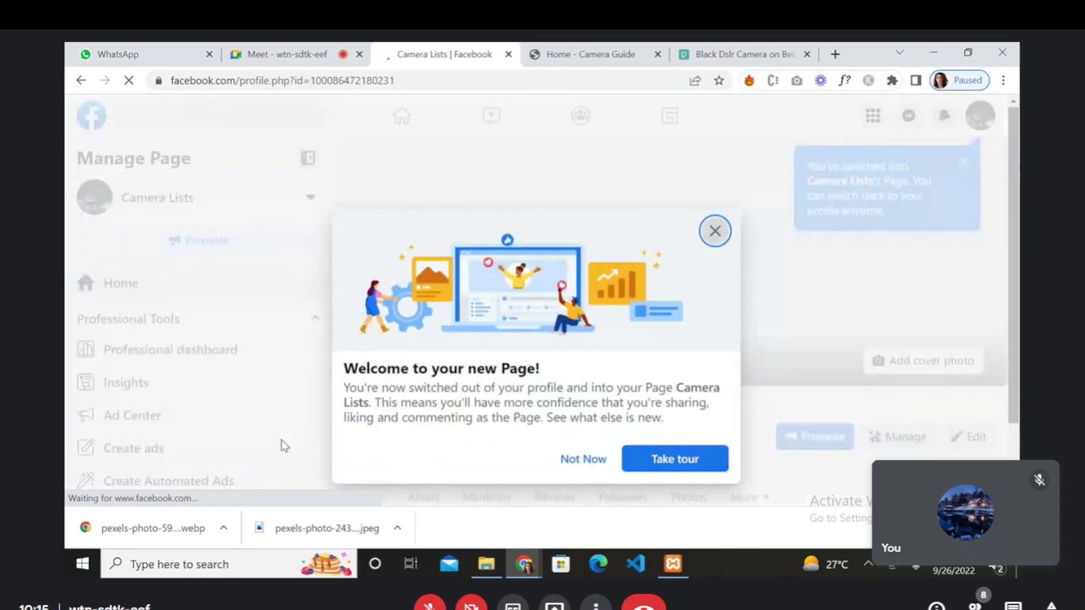
- Dismiss the 'Welcome to your new Page!' message and scroll down to the Camera Lists Intro section
left_click(572, 466)
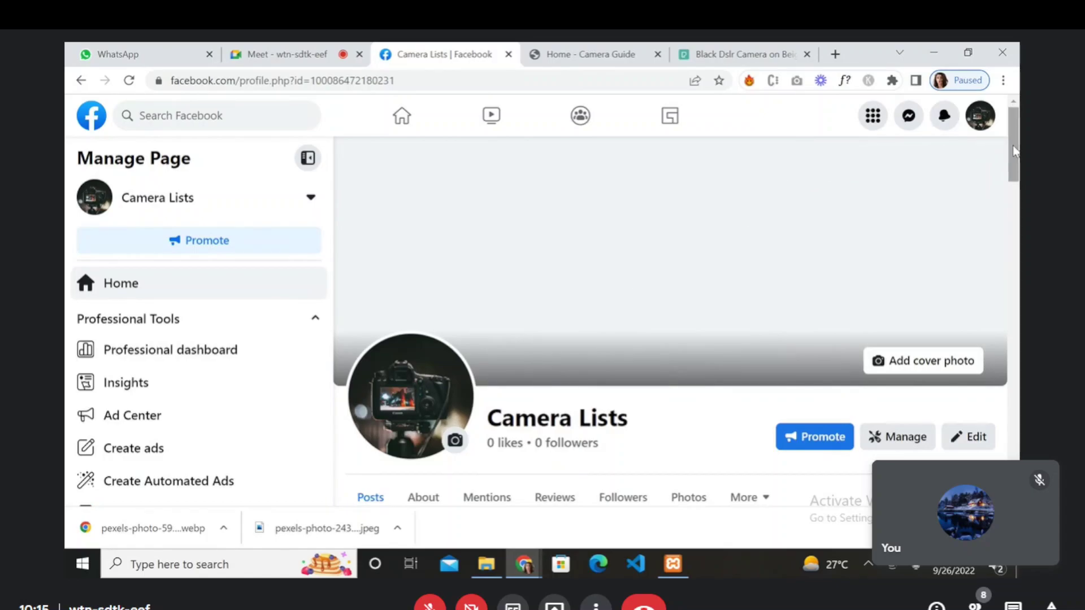
right_click(1015, 180)
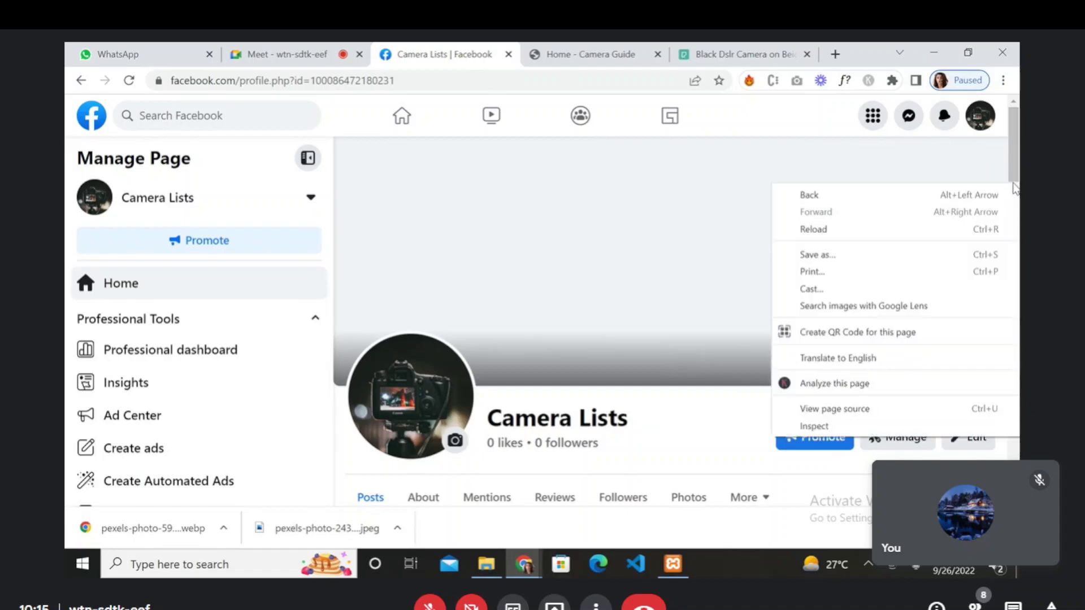
left_click(1017, 171)
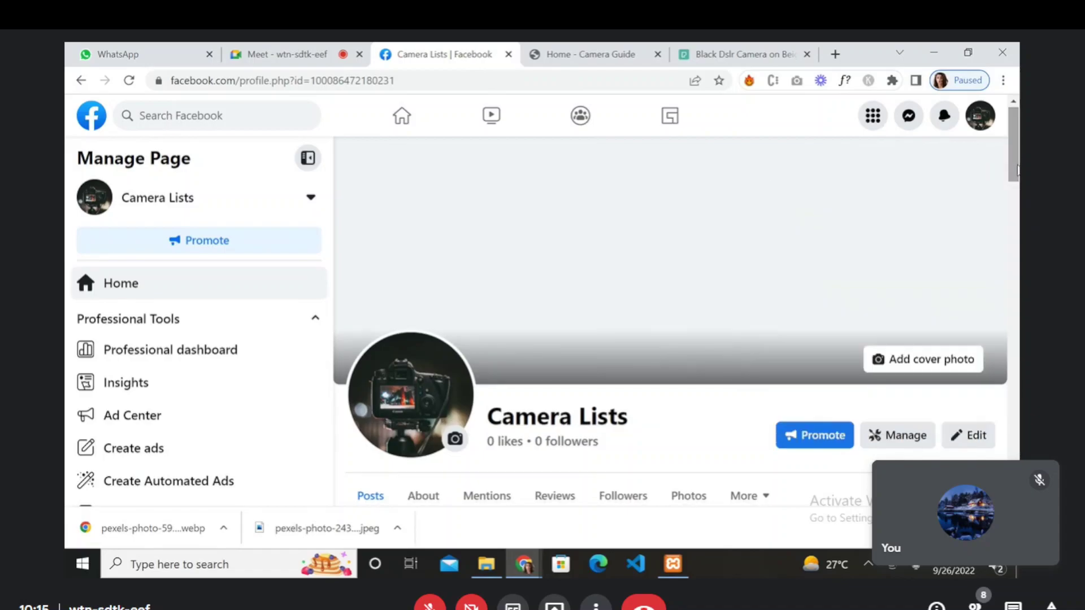
scroll(1017, 192, "down", 5)
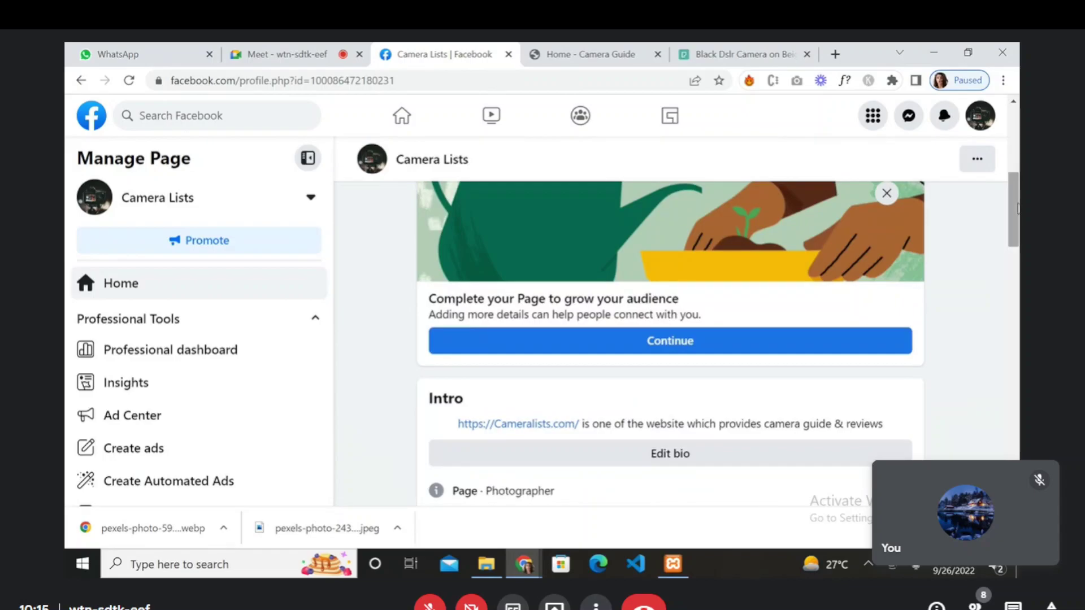
- Open Edit bio, leave the website description unchanged, and scroll through the Page's details and Photos
mouse_move(1017, 209)
left_mouse_down()
mouse_move(996, 424)
mouse_move(1009, 365)
mouse_move(1016, 176)
mouse_move(1011, 205)
left_mouse_up()
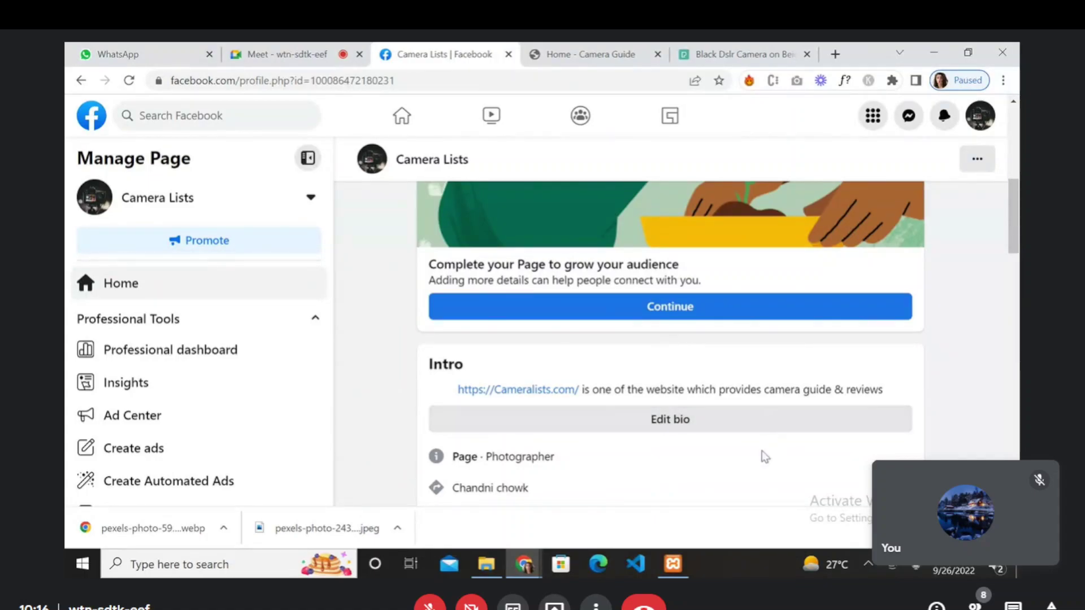
left_click(753, 429)
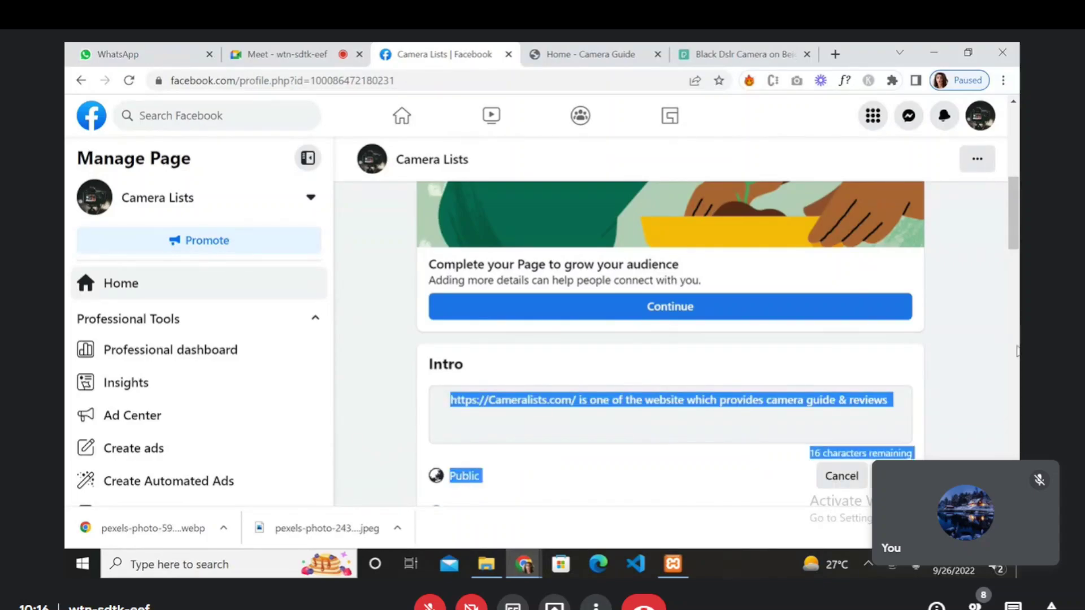
left_click(978, 321)
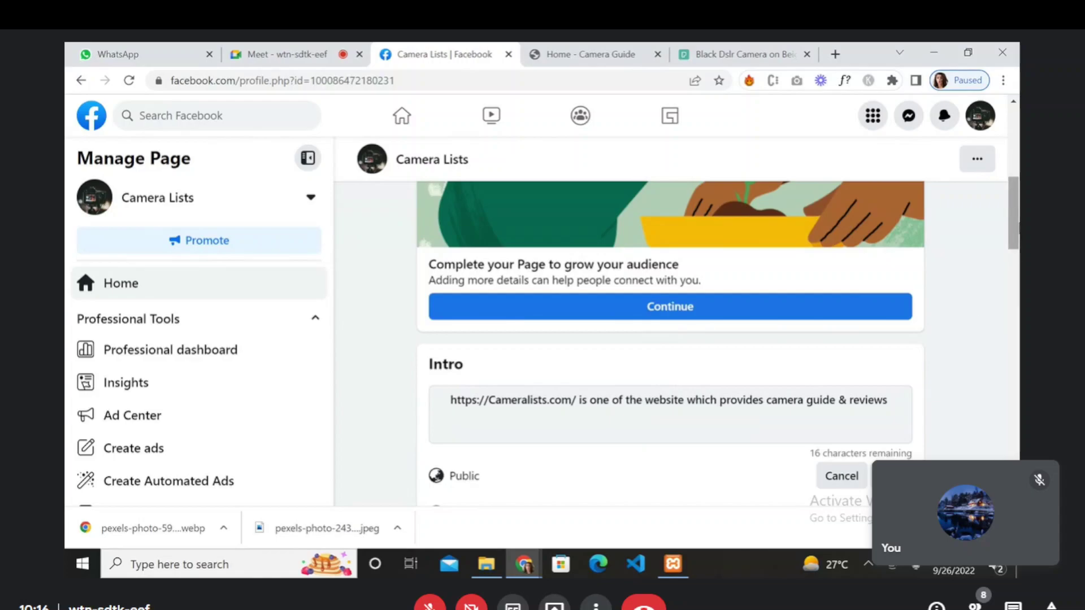
left_click_drag(1009, 223, 1016, 318)
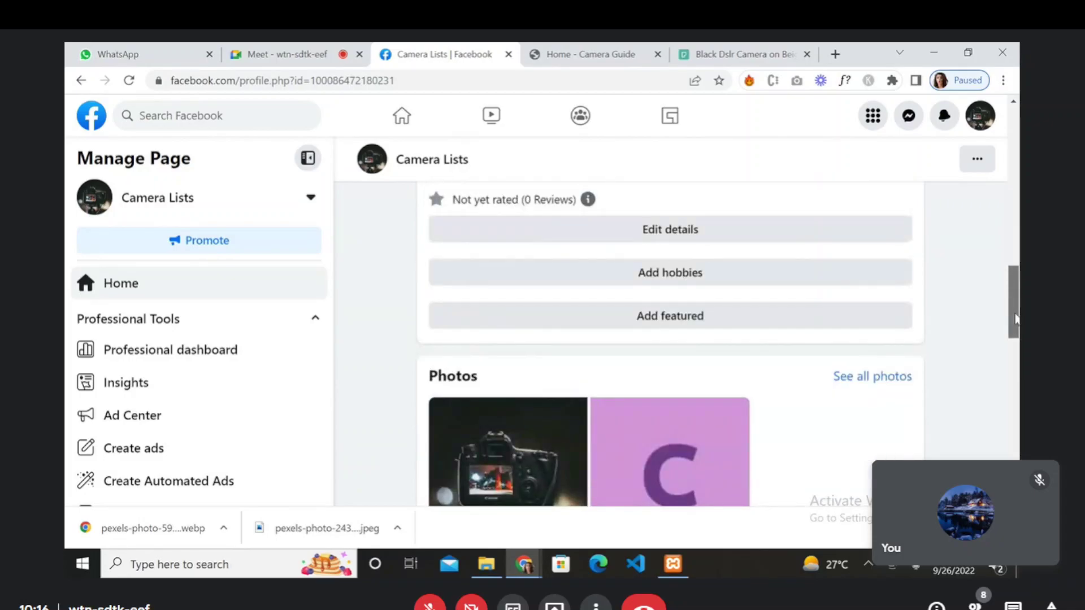
left_click_drag(1015, 318, 992, 351)
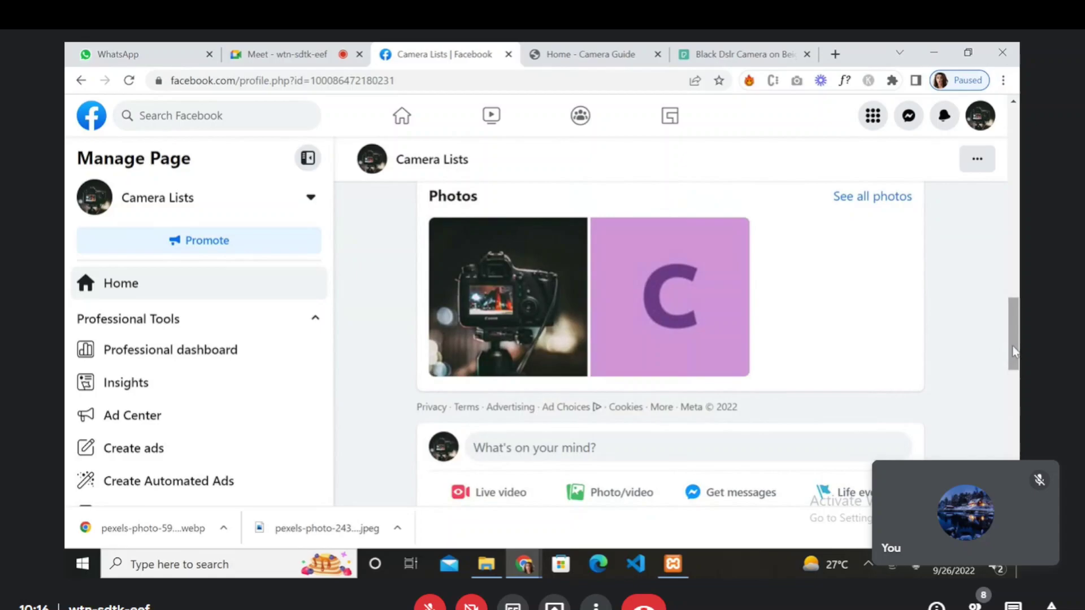
left_click_drag(1013, 352, 994, 227)
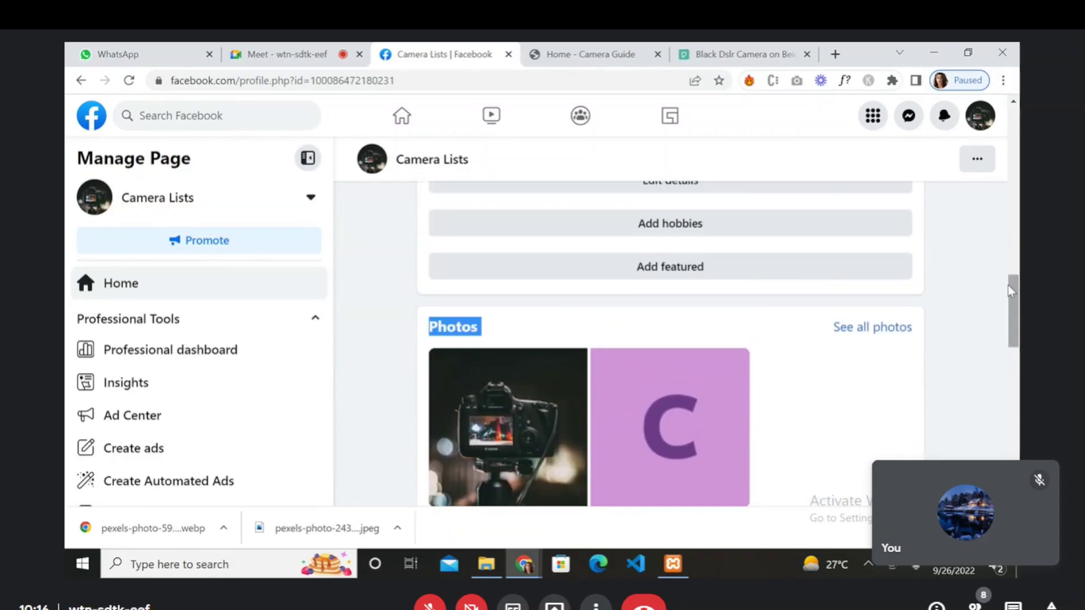
scroll(1014, 307, "down", 1)
left_click_drag(1014, 307, 995, 182)
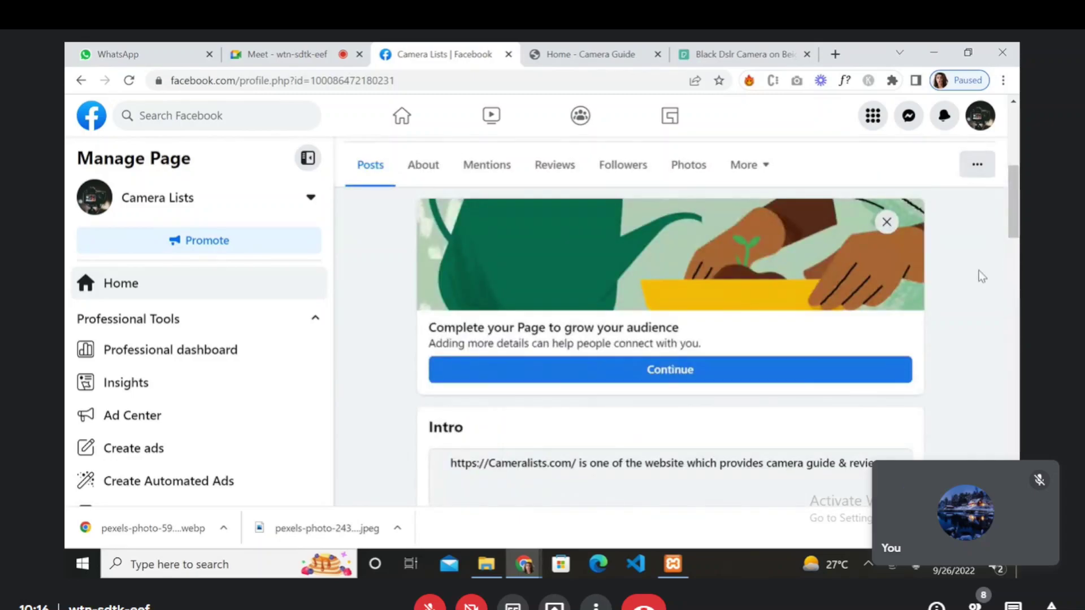
- Continue to the 'Complete your Page' checklist and choose Add button under 'Add an action button'
left_click(845, 376)
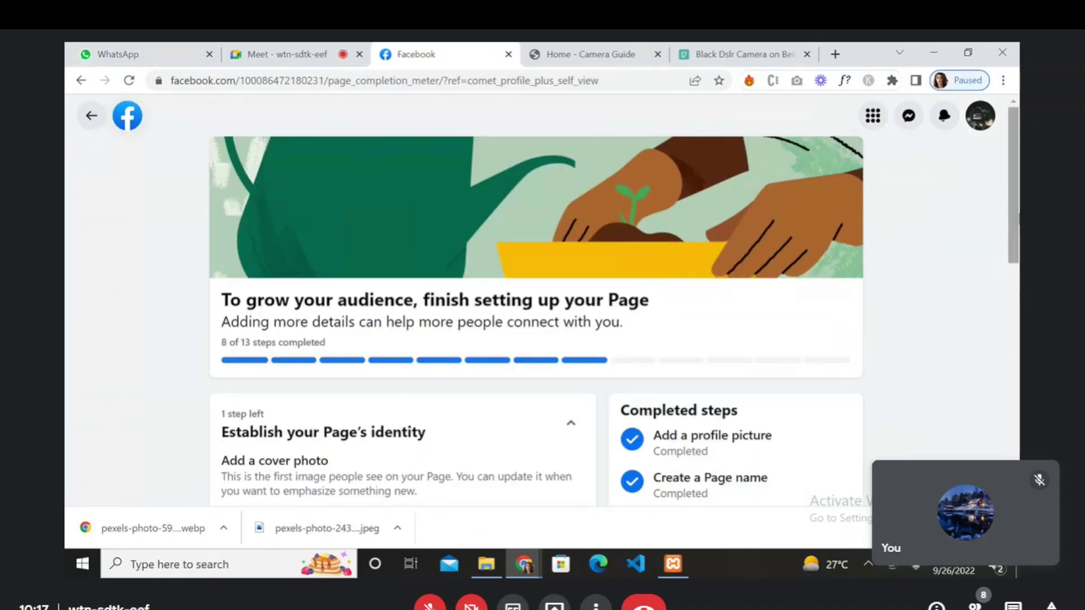
left_click_drag(1014, 220, 996, 345)
scroll(1013, 285, "down", 2)
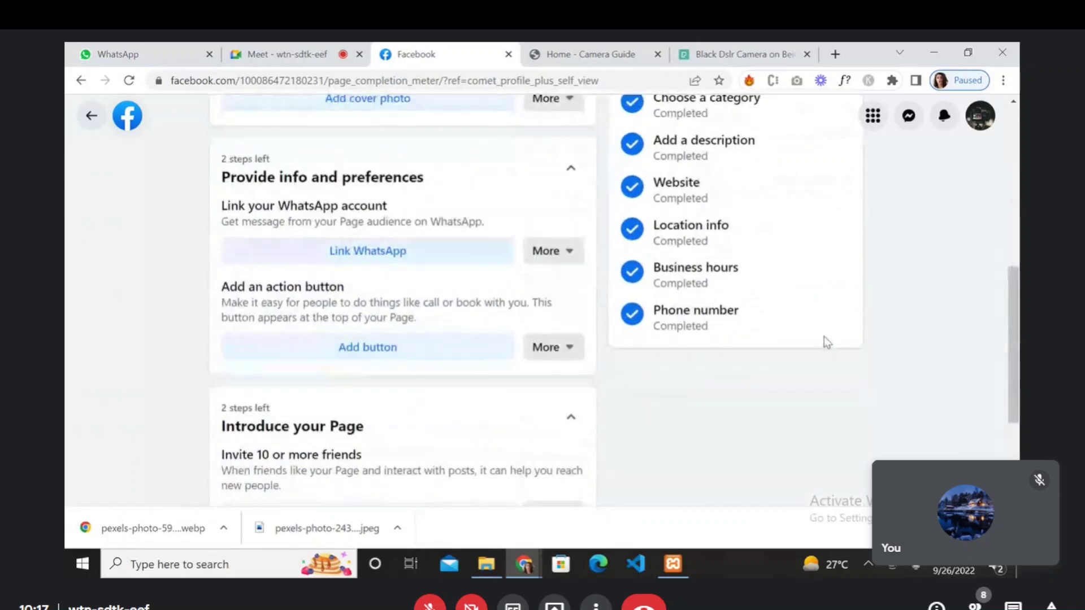
left_click(483, 353)
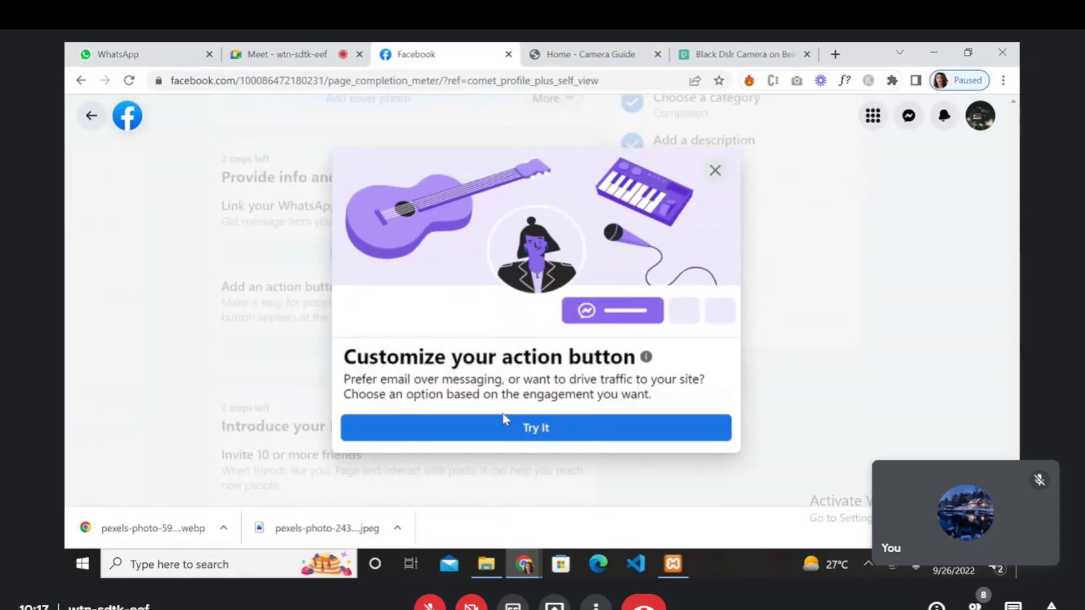
- Choose Try It and browse through the available Action Button options
left_click(506, 433)
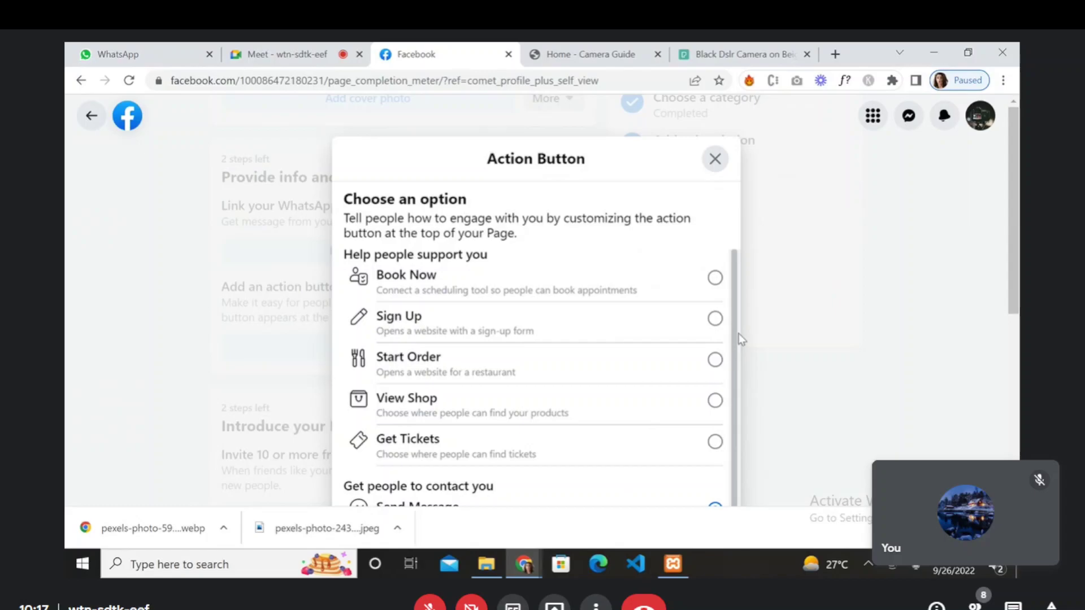
left_click_drag(735, 333, 731, 378)
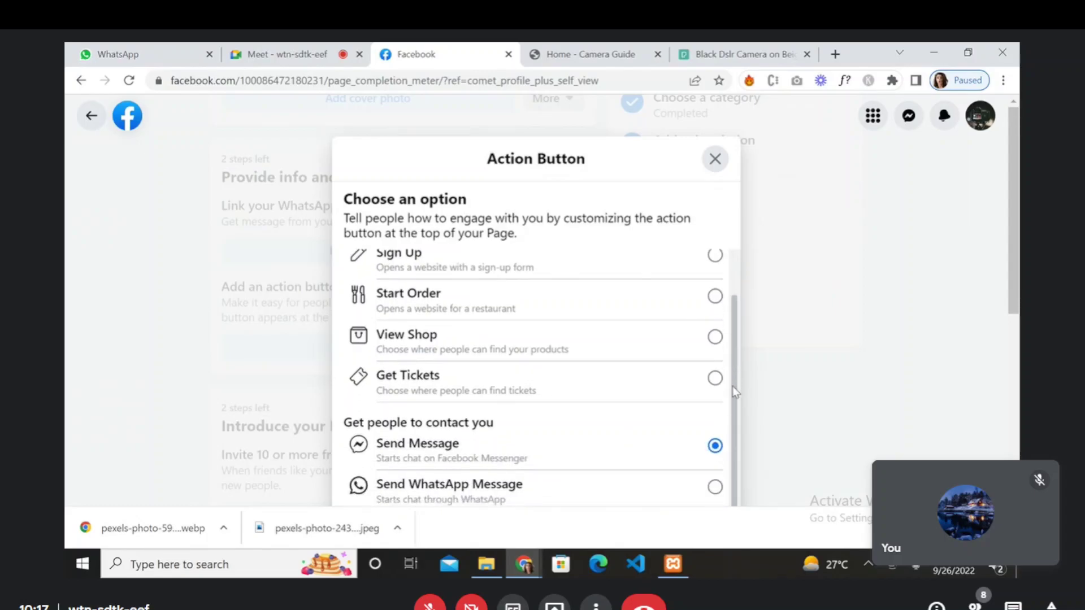
scroll(724, 429, "down", 2)
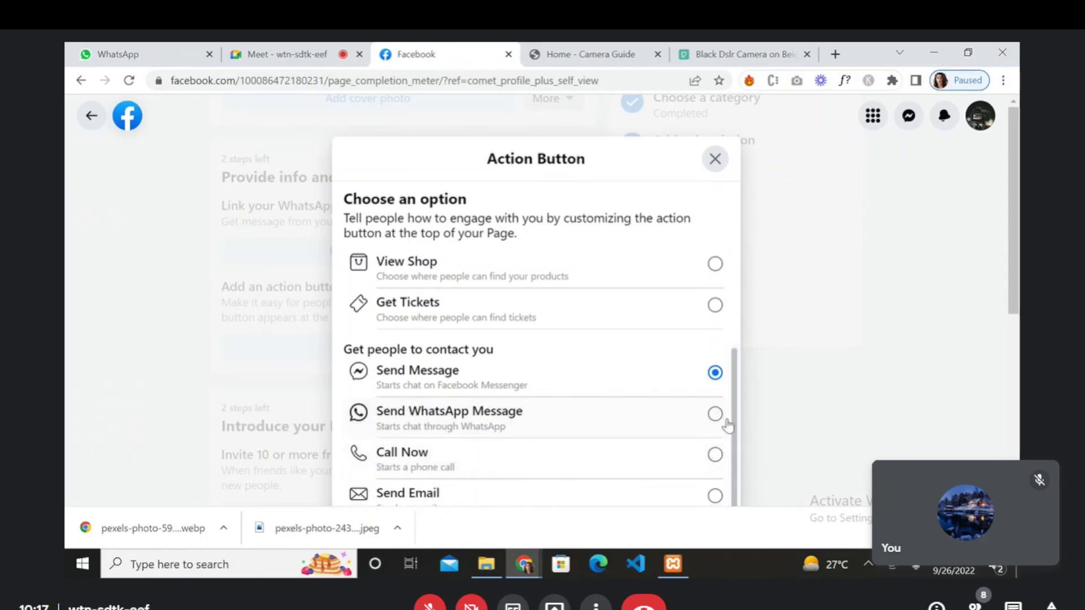
scroll(735, 411, "down", 1)
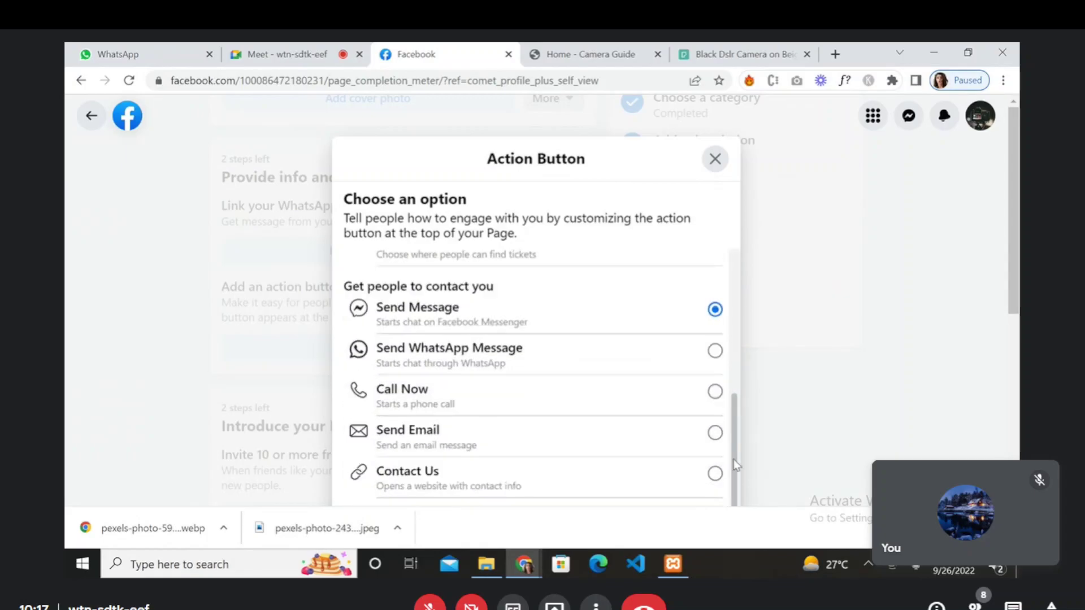
left_click_drag(731, 466, 728, 370)
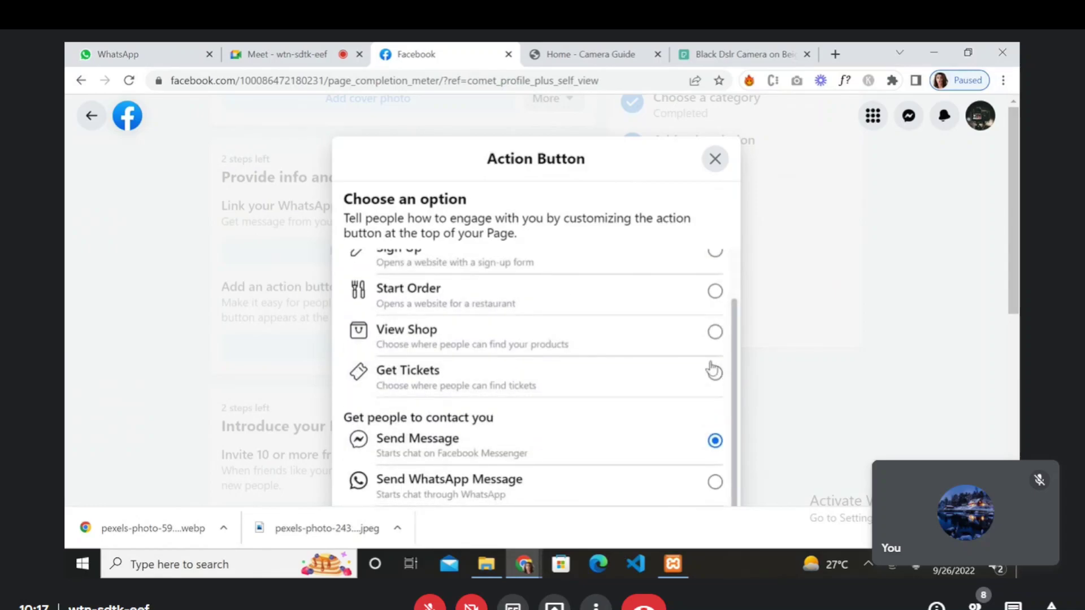
left_click_drag(733, 367, 734, 296)
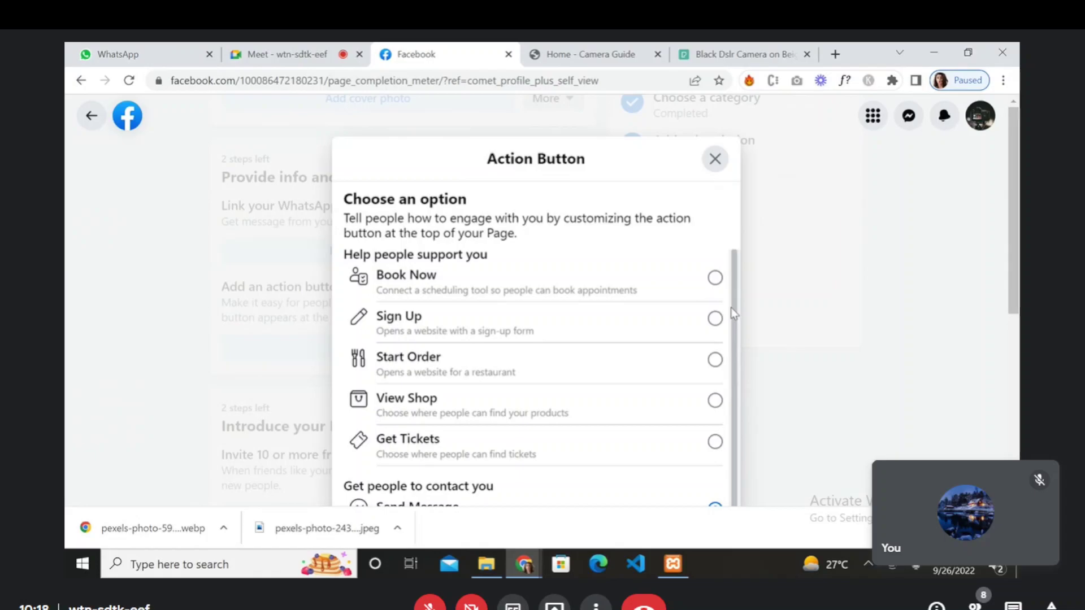
scroll(732, 333, "down", 1)
left_click_drag(735, 359, 733, 516)
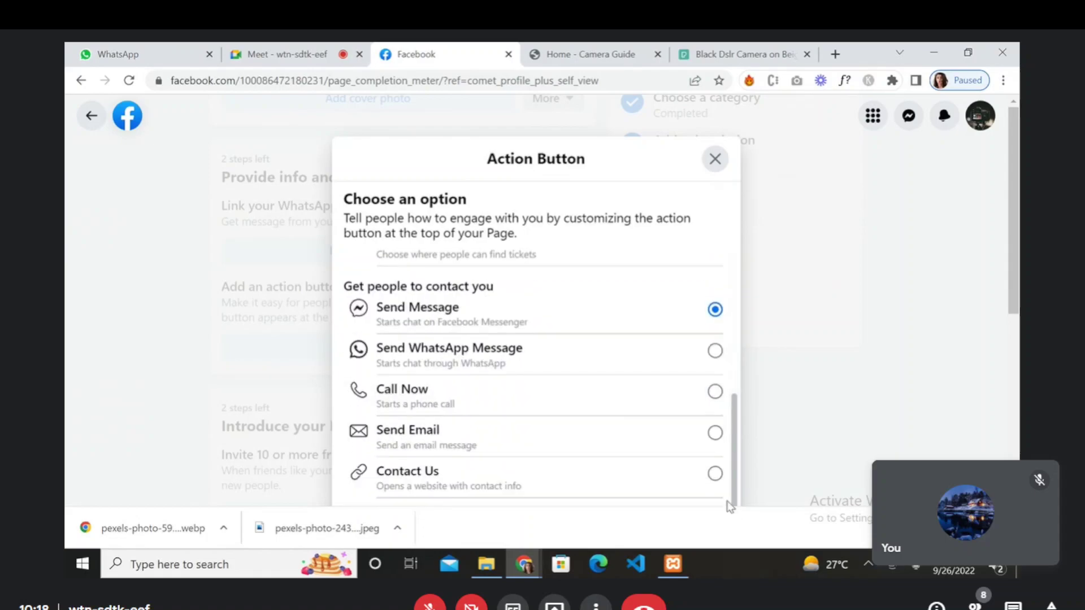
- Select Contact Us, then close the Action Button dialog without adding it
left_click(715, 474)
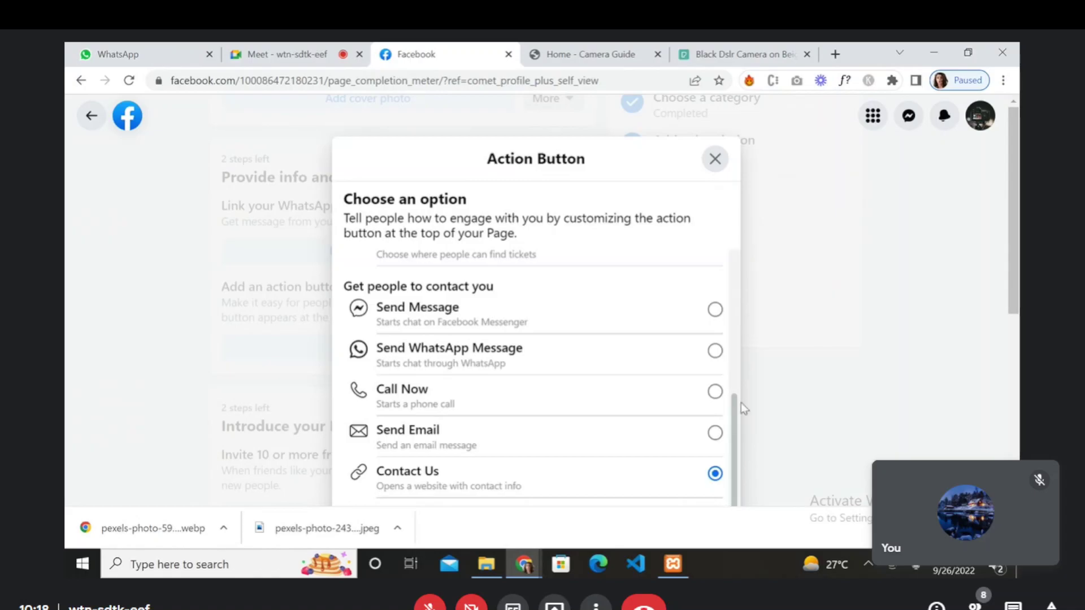
left_click_drag(734, 416, 719, 446)
mouse_move(737, 402)
left_mouse_down()
mouse_move(722, 404)
mouse_move(756, 395)
left_mouse_up()
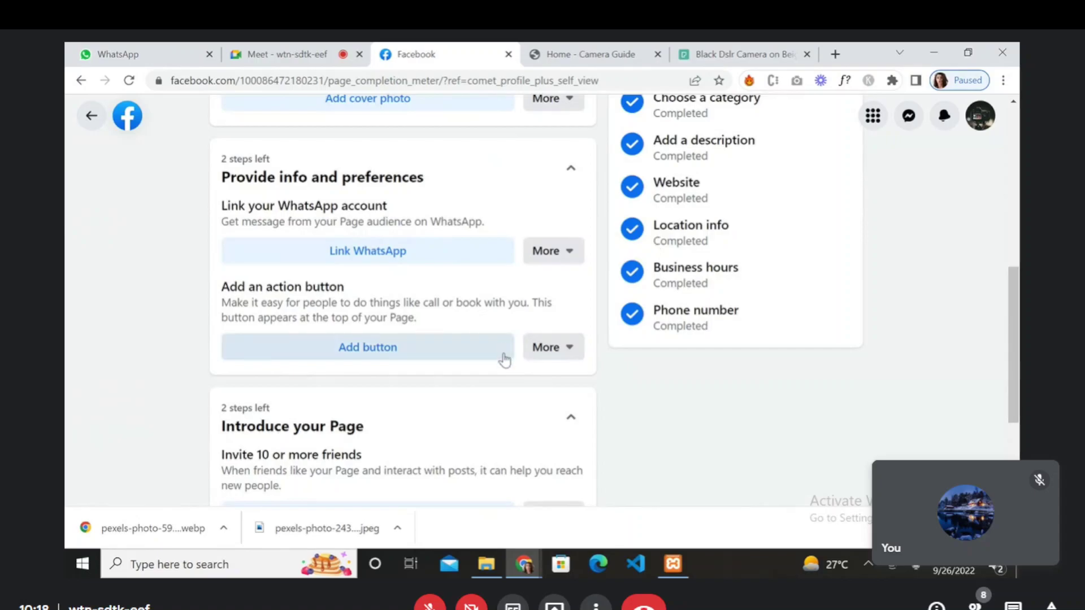
- Bring up the action-button step's save/skip choices and setup prompt, then dismiss both
left_click(547, 348)
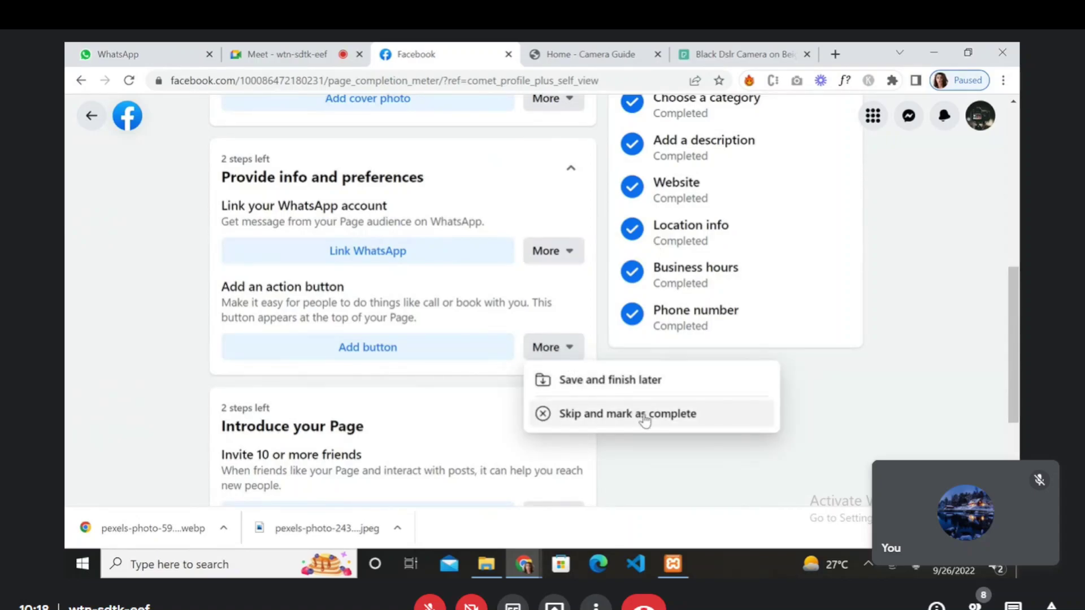
left_click(646, 435)
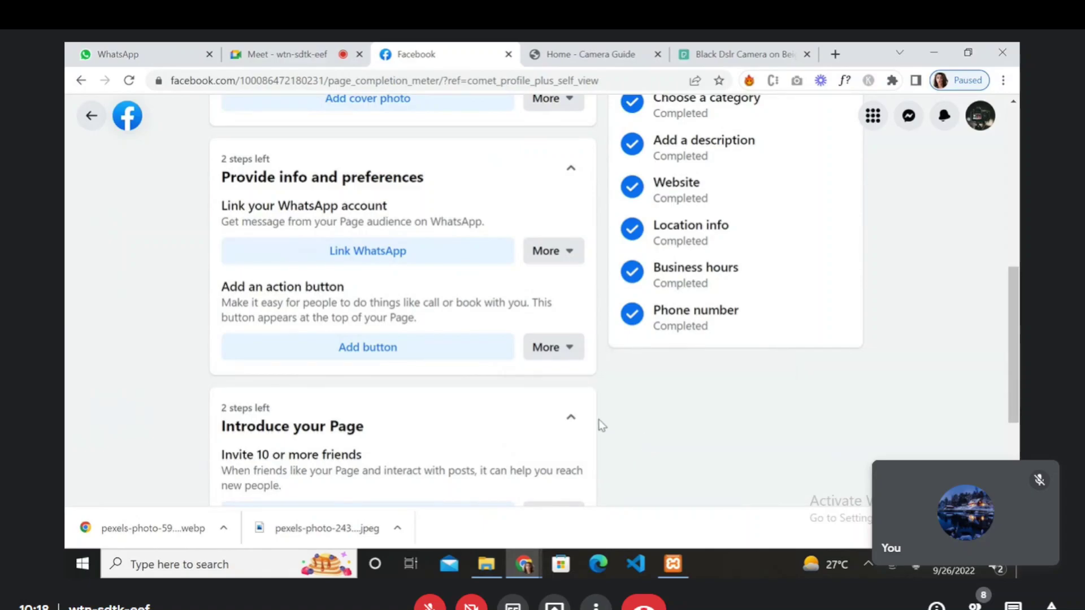
double_click(424, 358)
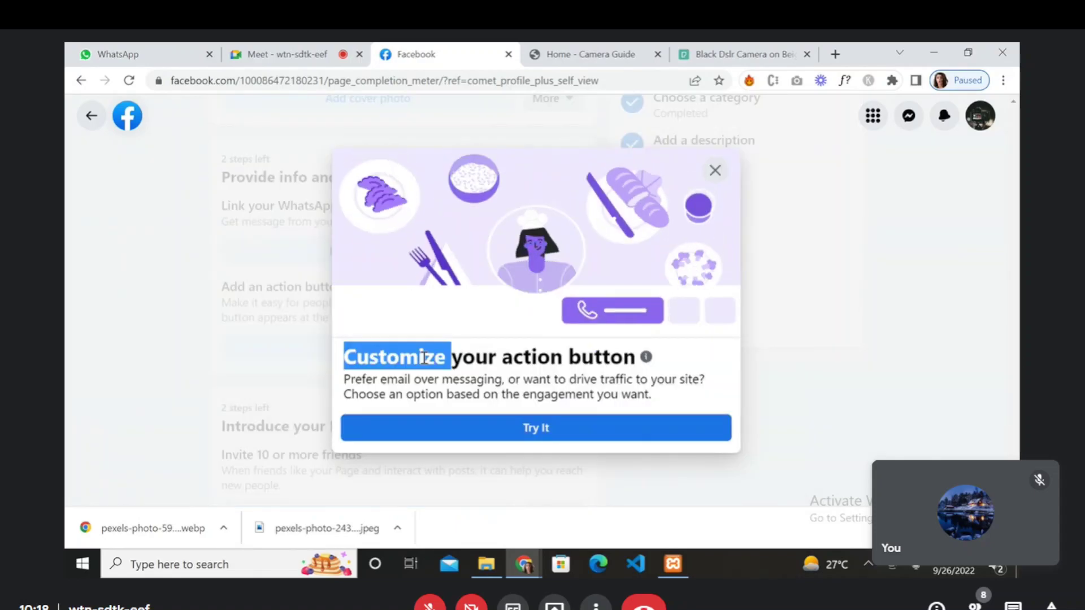
left_click(882, 246)
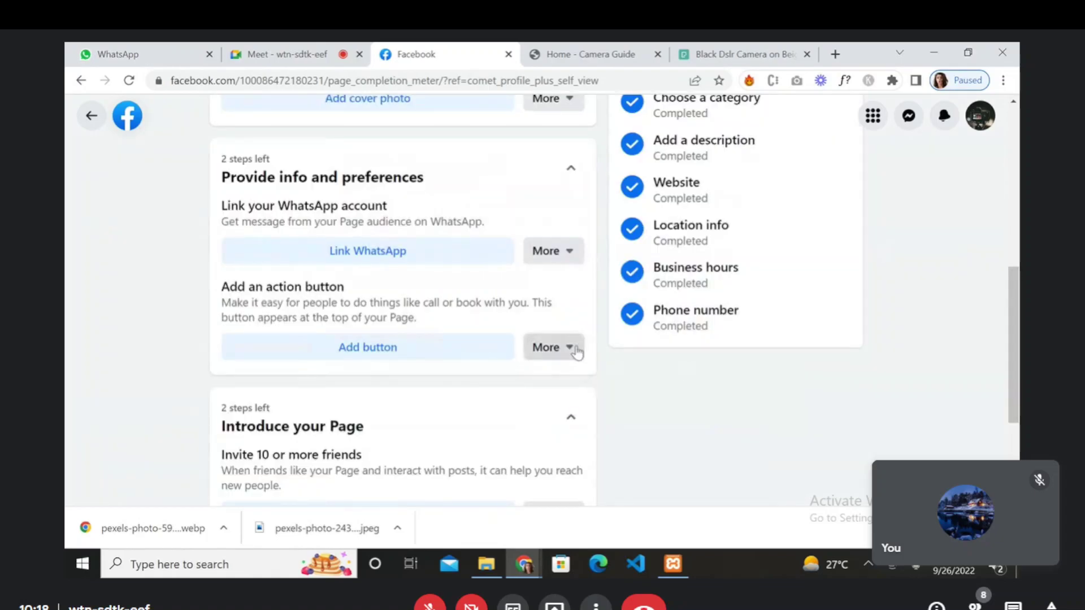
- Add an action button via Try It and select the Contact Us option
left_click(464, 362)
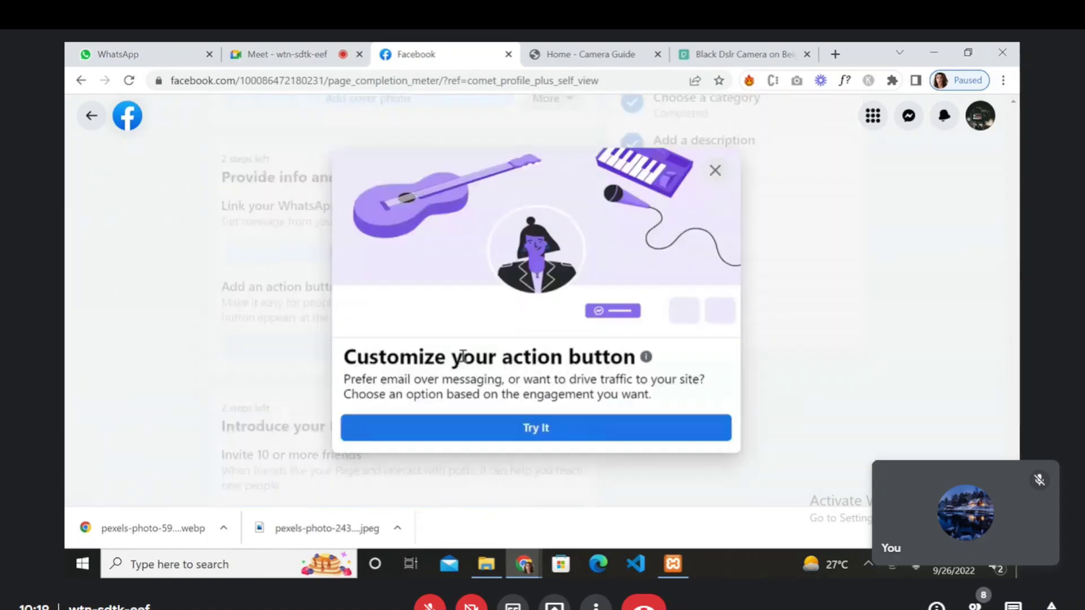
left_click(499, 440)
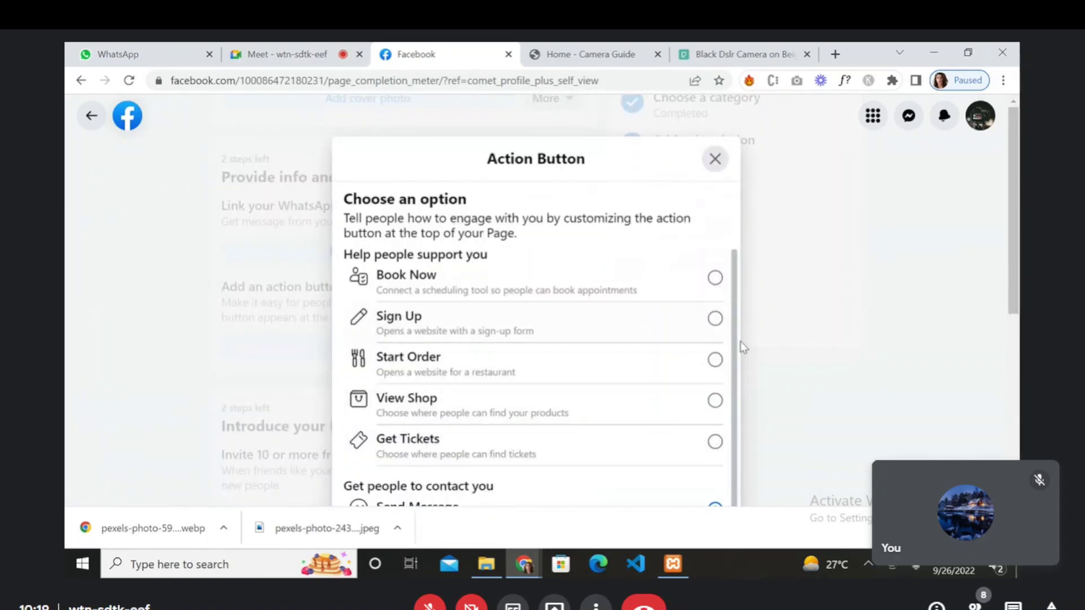
left_click_drag(735, 337, 734, 554)
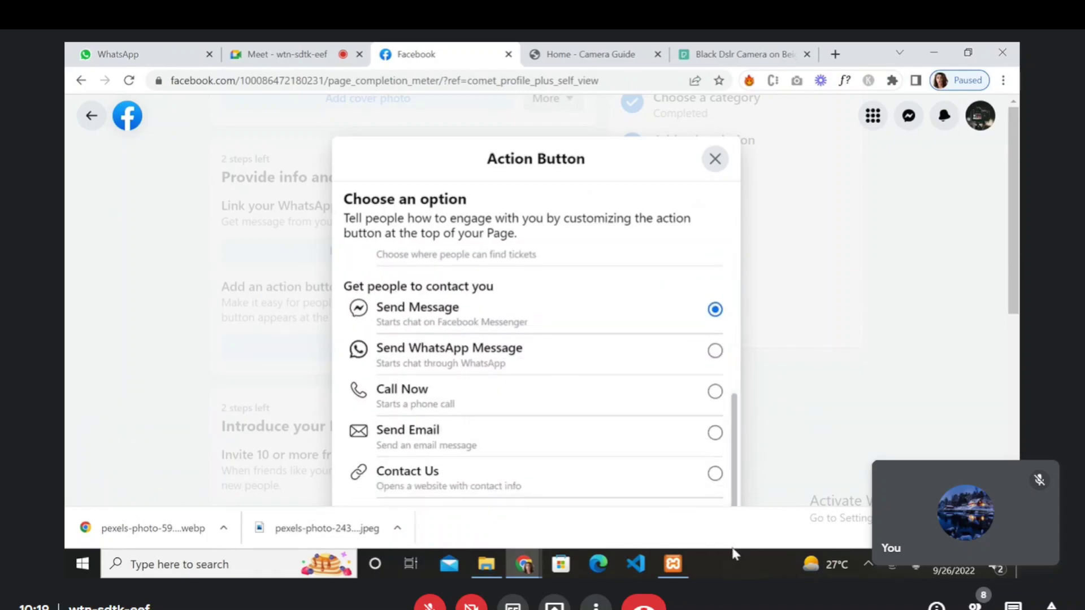
left_click(713, 474)
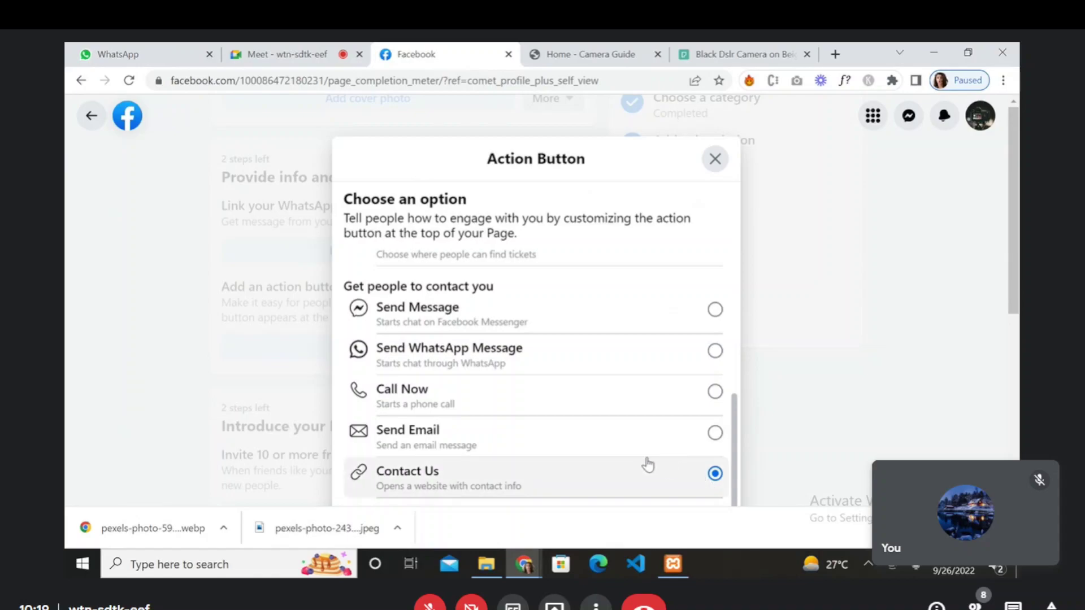
right_click(537, 495)
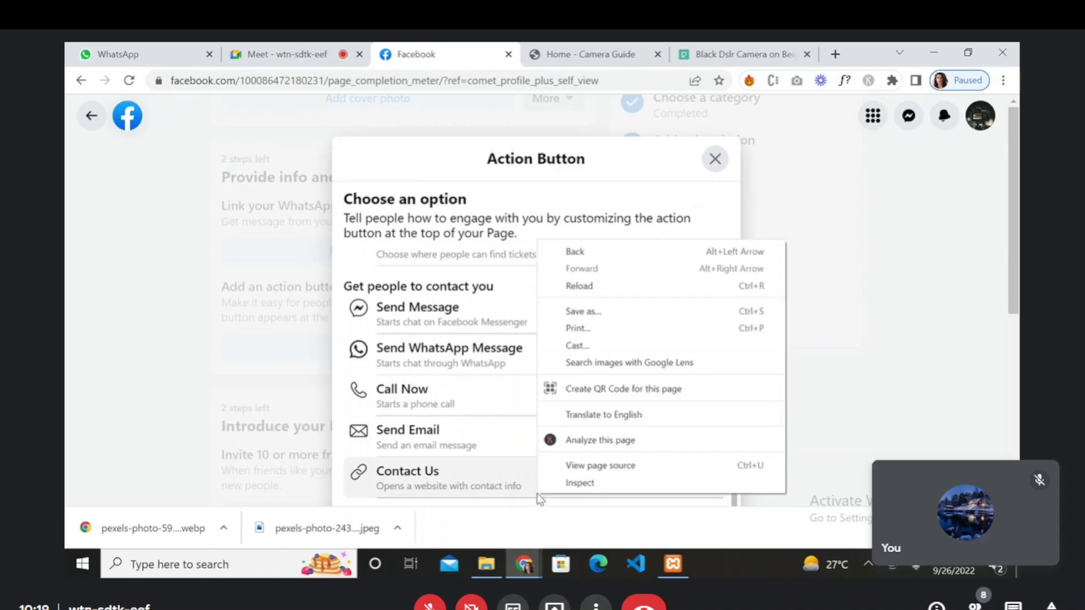
left_click(485, 487)
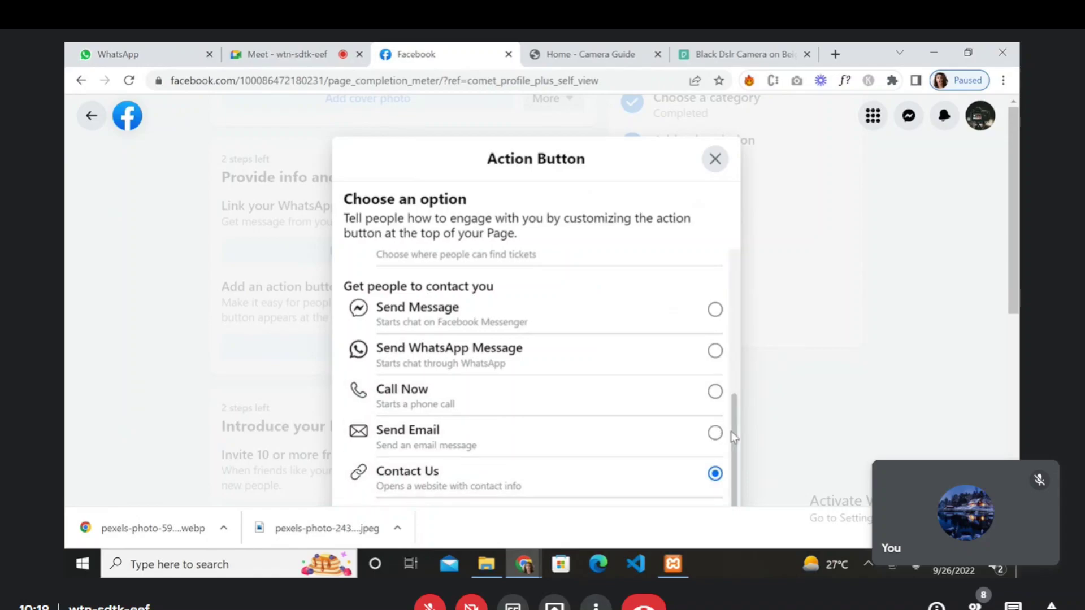
left_click_drag(731, 435, 737, 257)
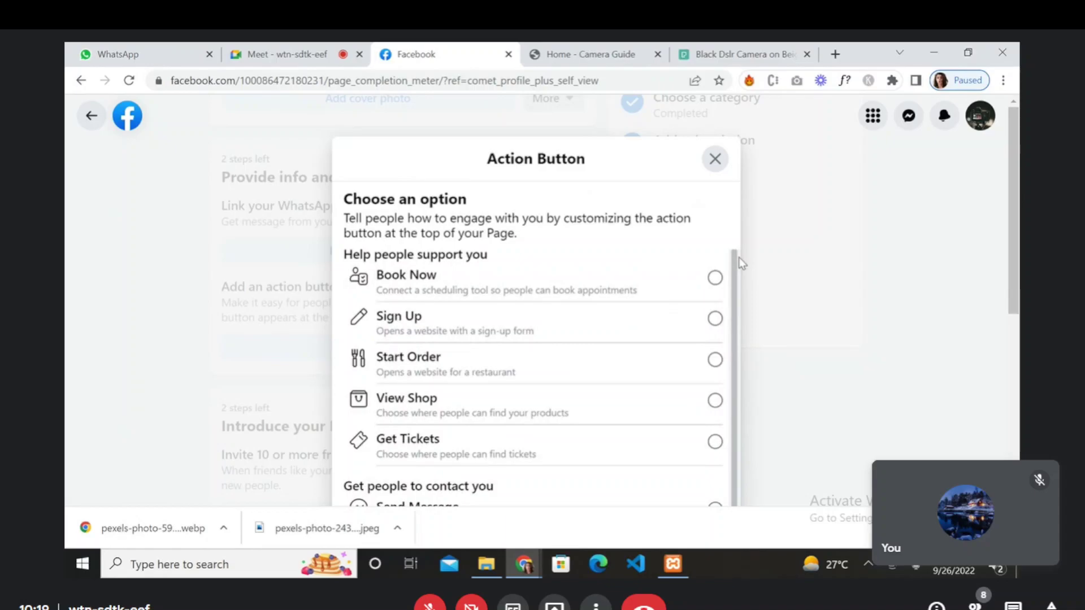
left_click_drag(738, 259, 725, 448)
left_click(717, 470)
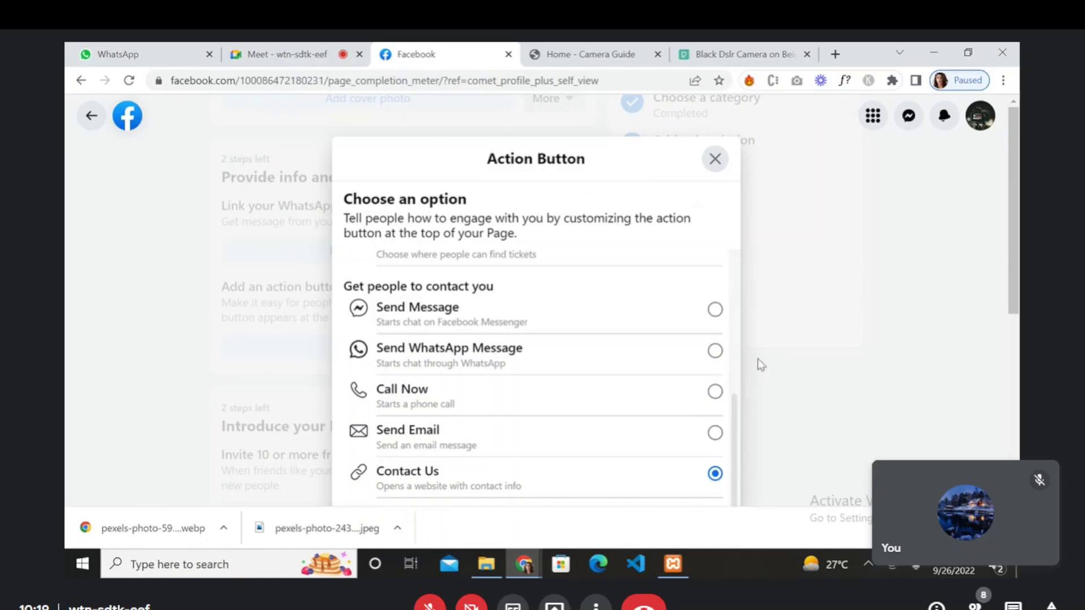
- Close the Action Button dialog unsaved and scroll through the 8-of-13 setup checklist
left_click(711, 170)
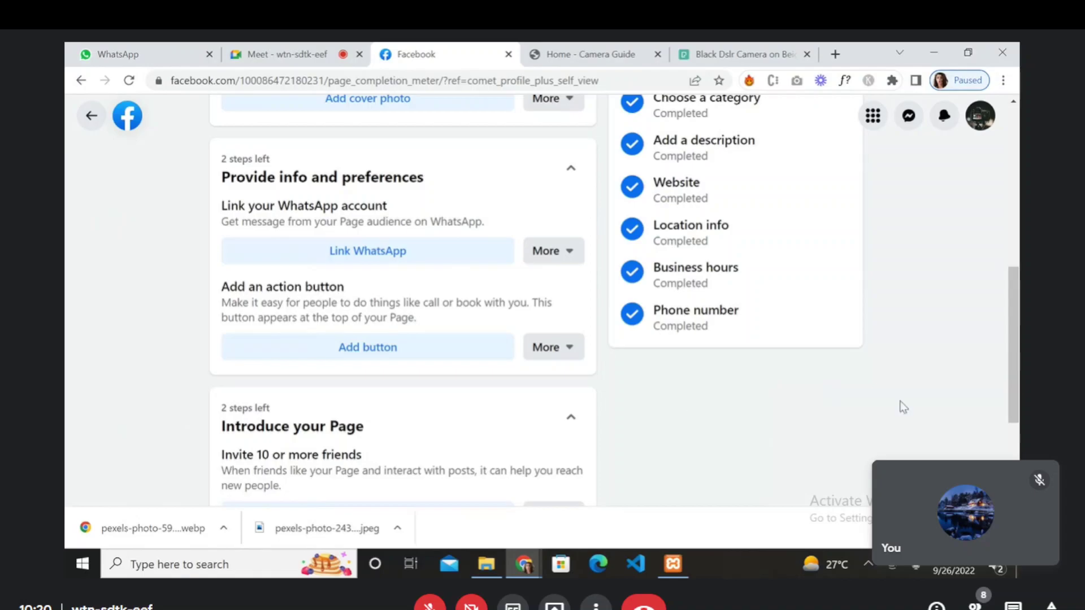
left_click_drag(1012, 286, 1017, 399)
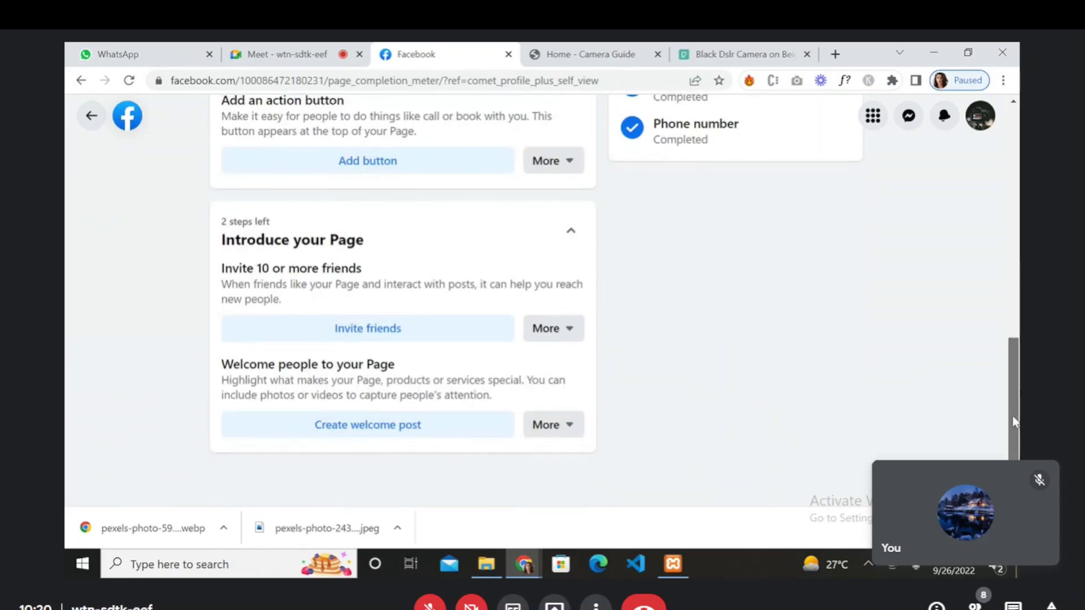
left_click_drag(1014, 393, 1009, 95)
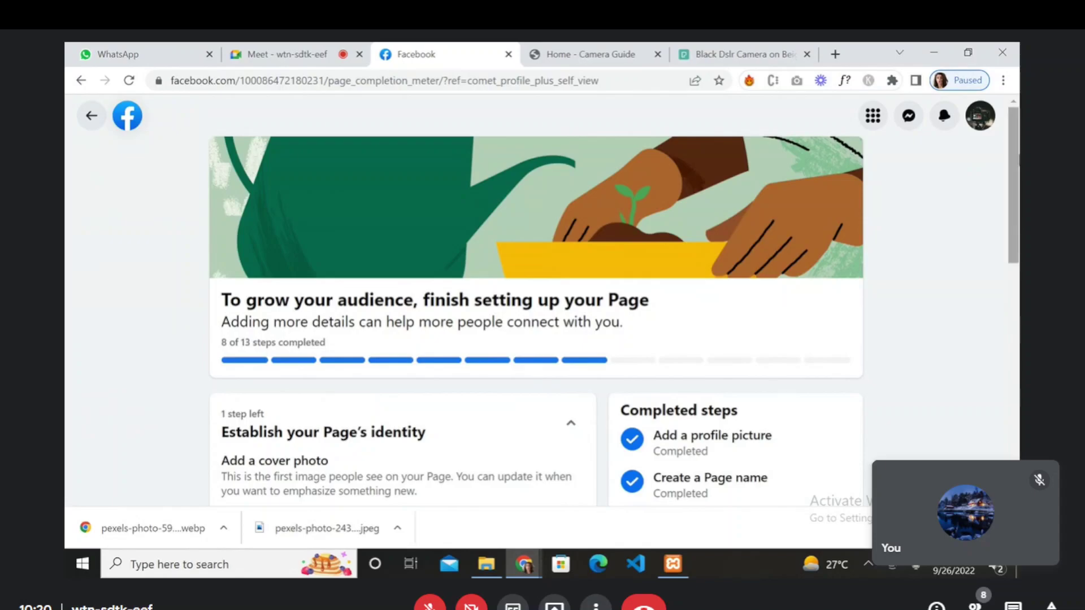
left_click_drag(1018, 161, 1011, 320)
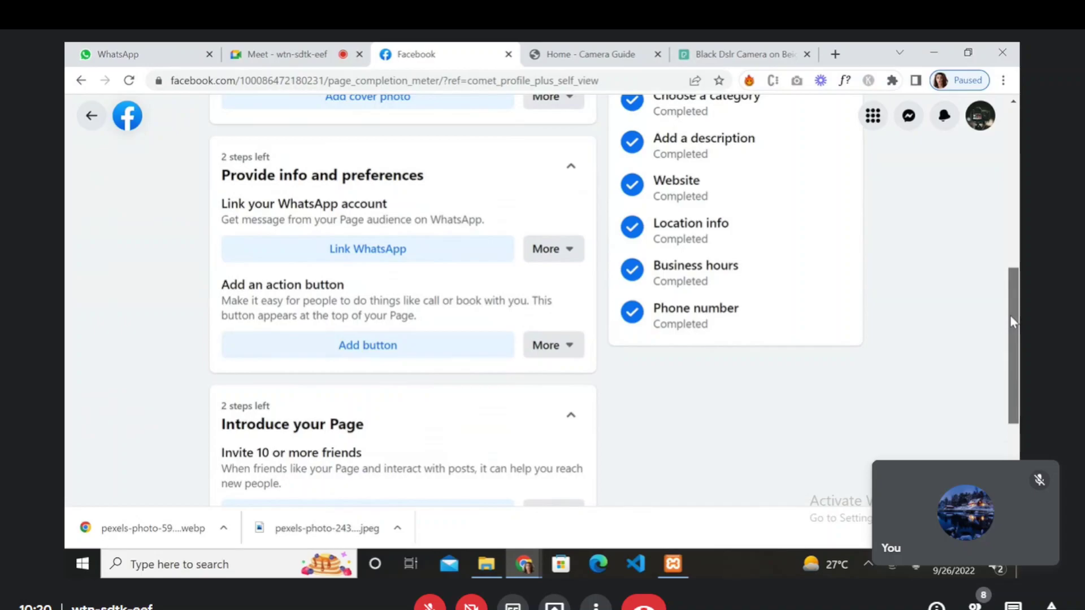
scroll(961, 310, "up", 8)
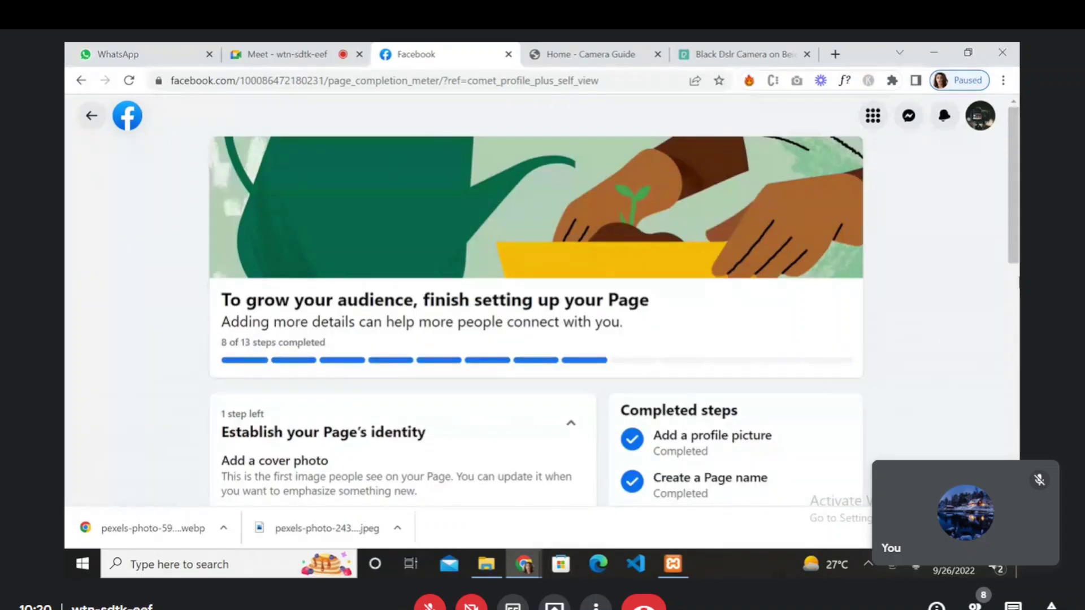
scroll(1005, 338, "down", 5)
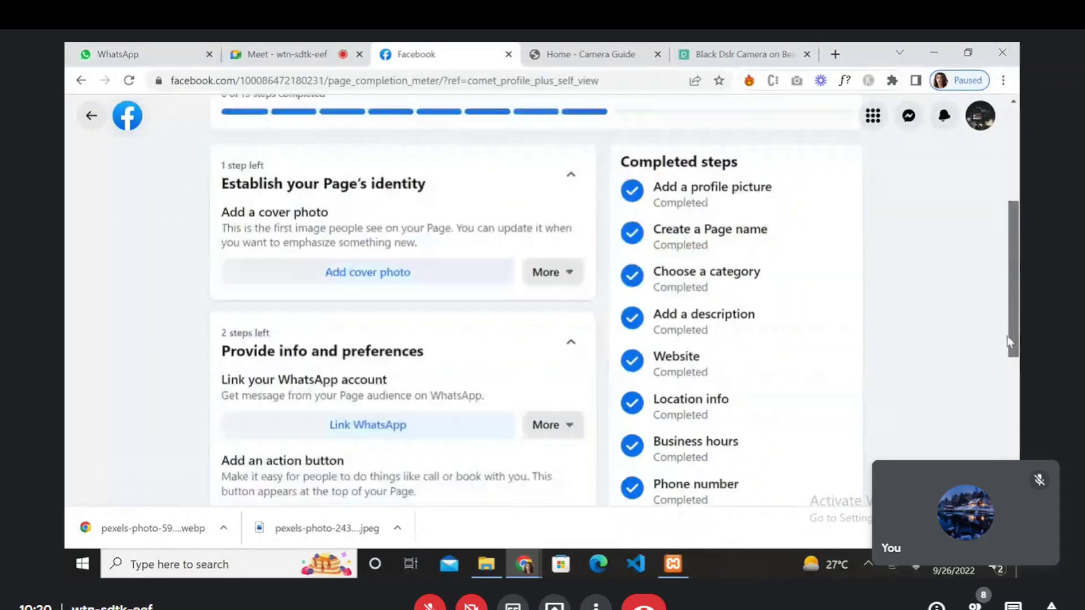
right_click(1007, 395)
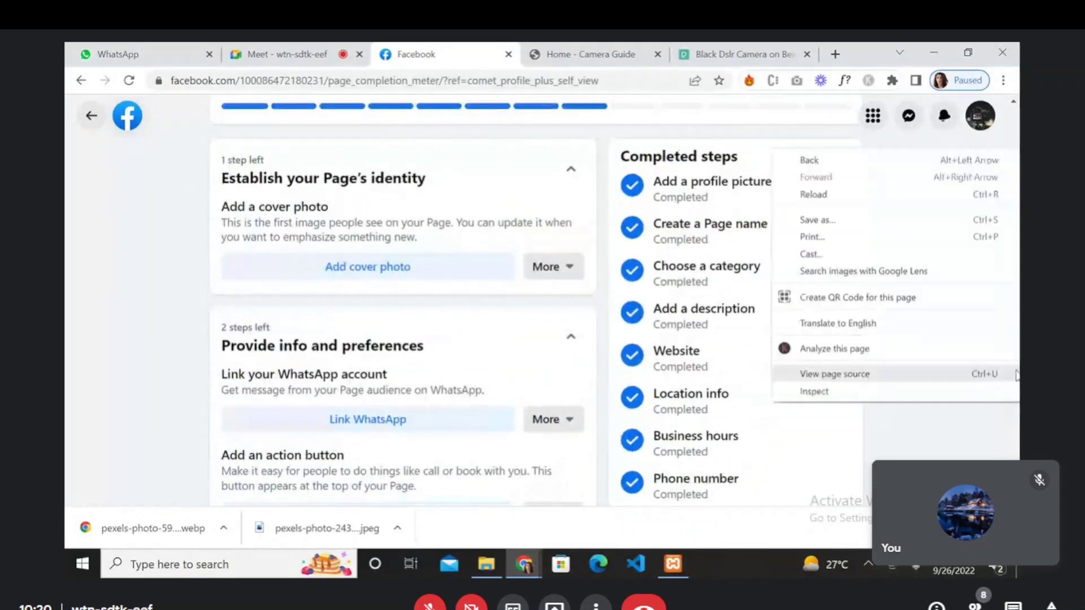
left_click(995, 442)
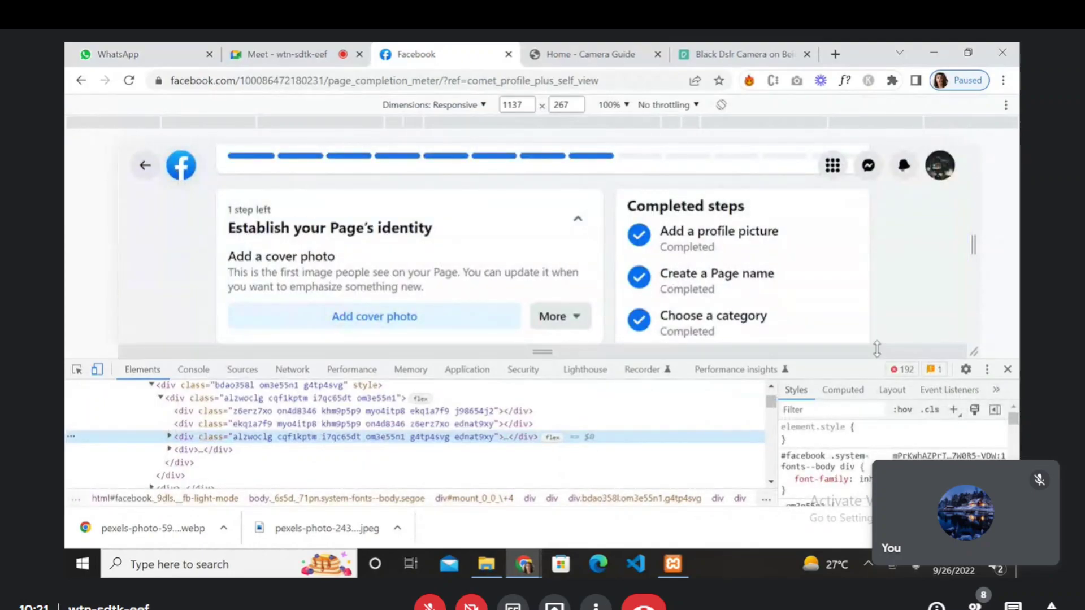
left_click(1007, 370)
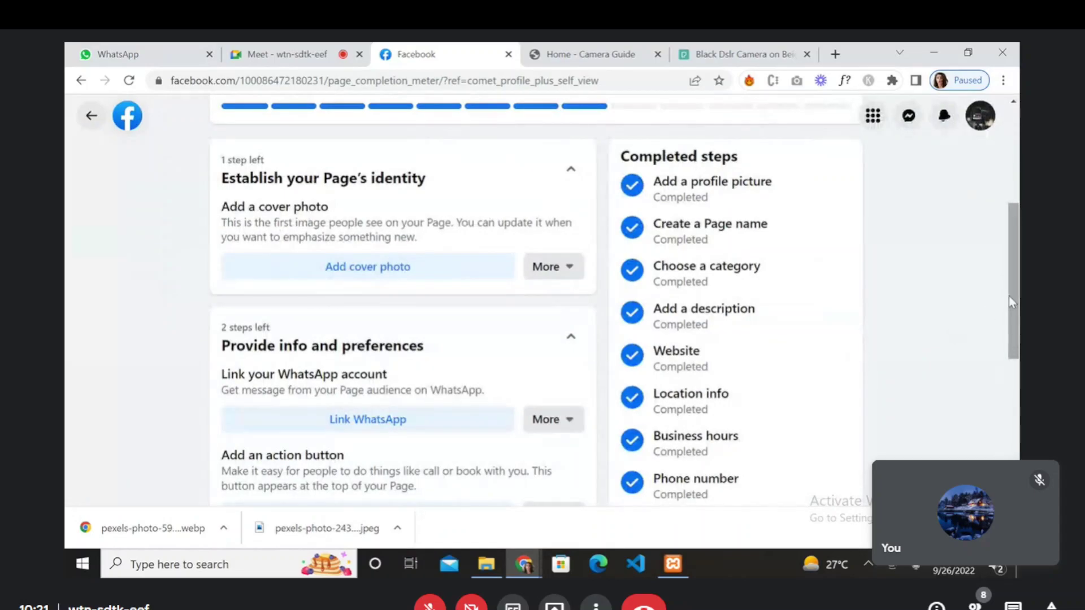
- Save the 'Add an action button' checklist step for later
left_click_drag(1009, 283, 1012, 341)
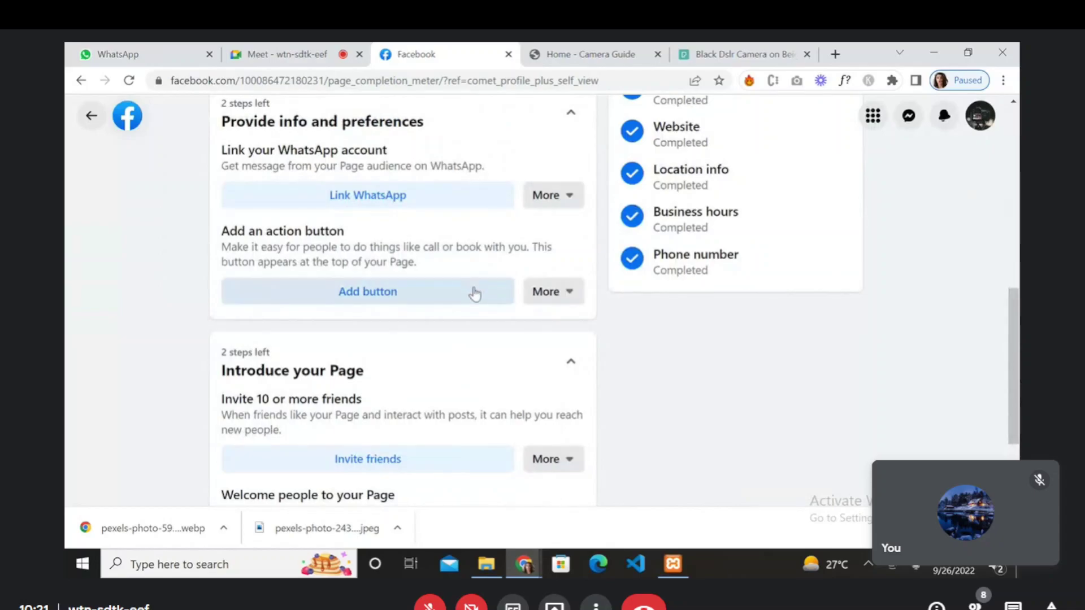
left_click(554, 301)
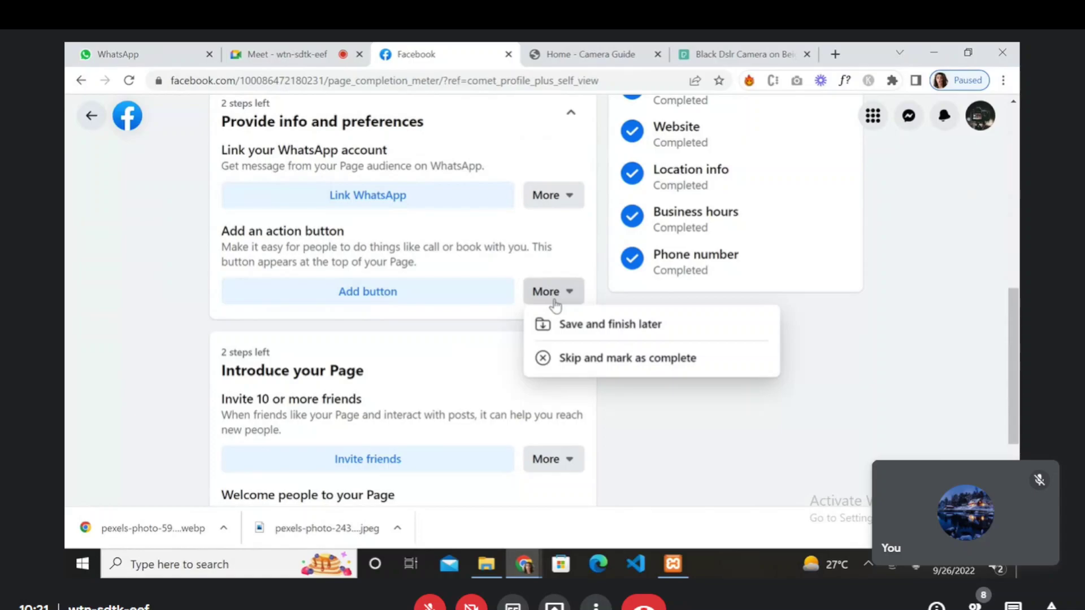
left_click(561, 333)
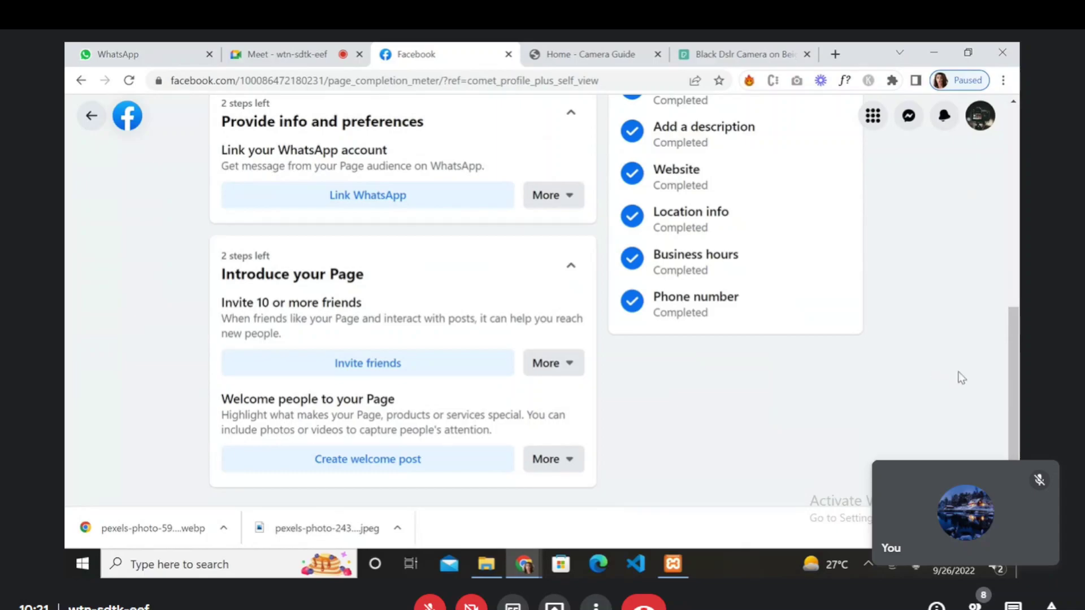
- Scroll the checklist back to the top to view the 8 of 13 progress bar
left_click_drag(1012, 388, 1010, 252)
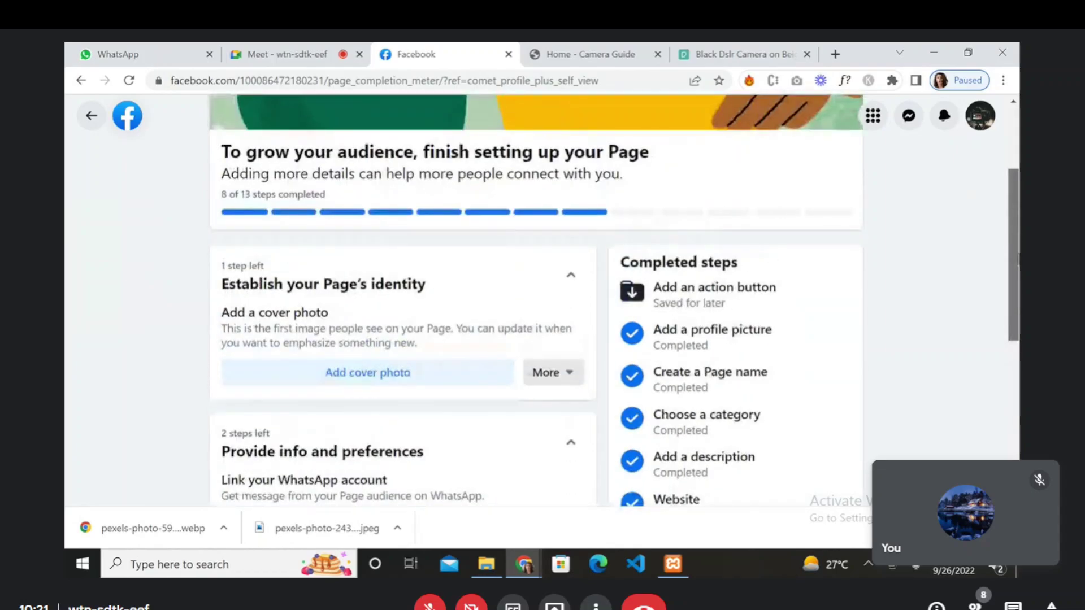
double_click(713, 288)
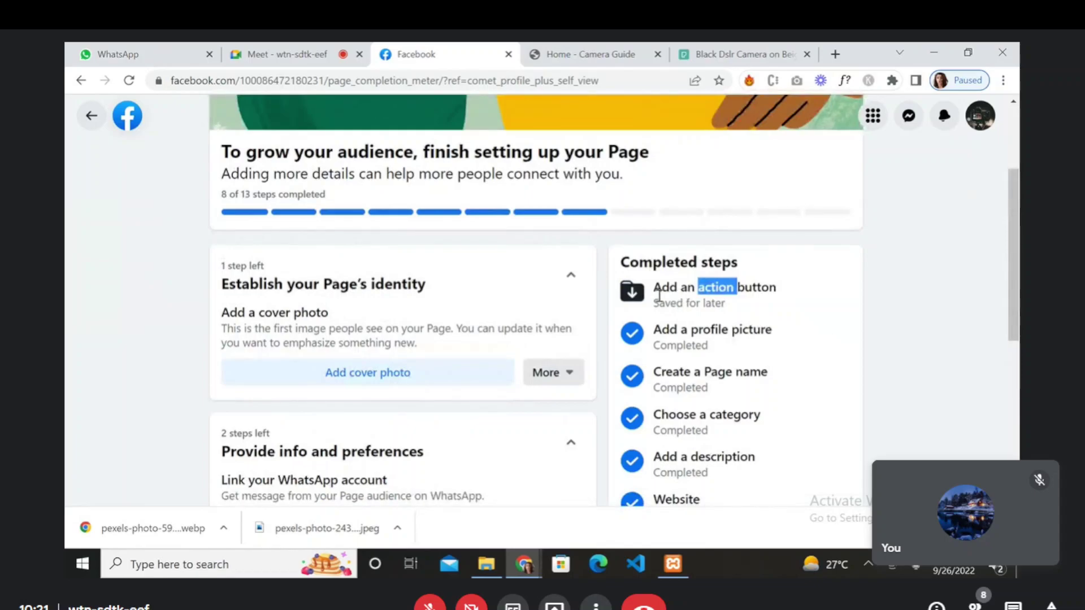
left_click(631, 298)
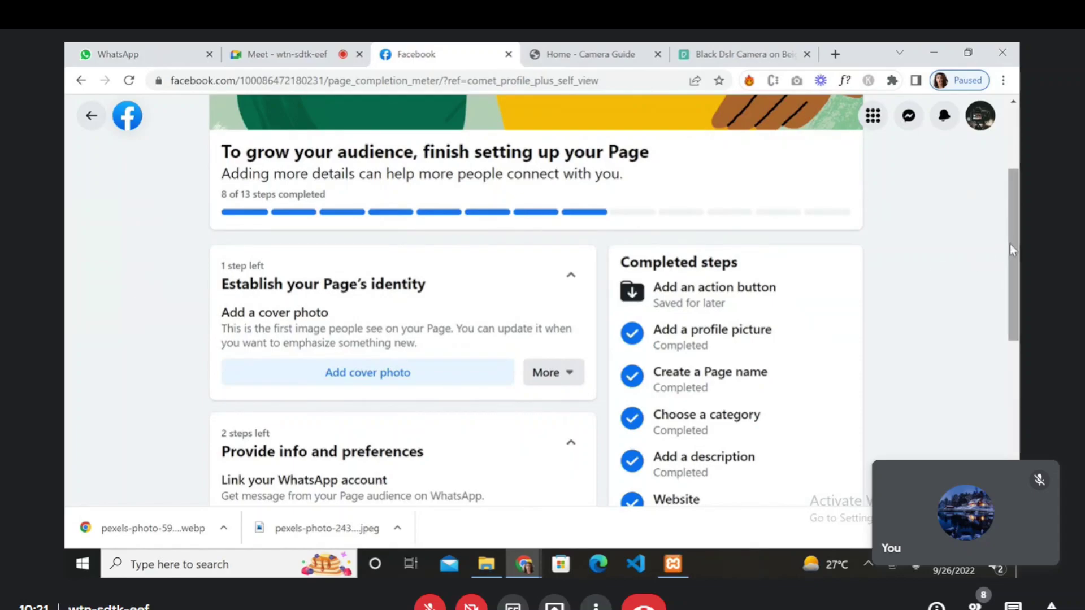
left_click_drag(1010, 248, 1017, 192)
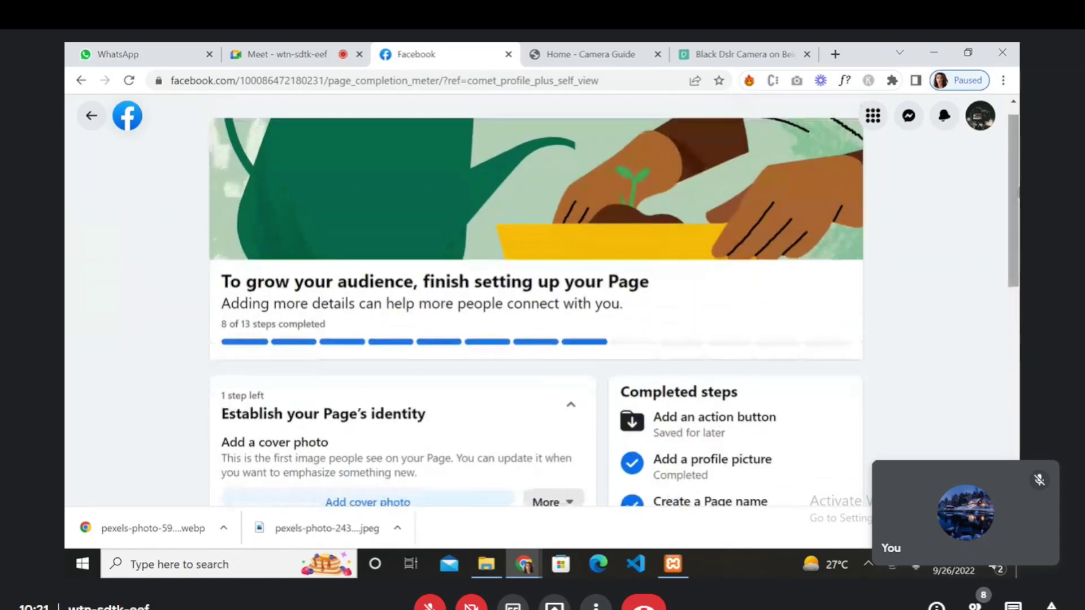
right_click(1017, 219)
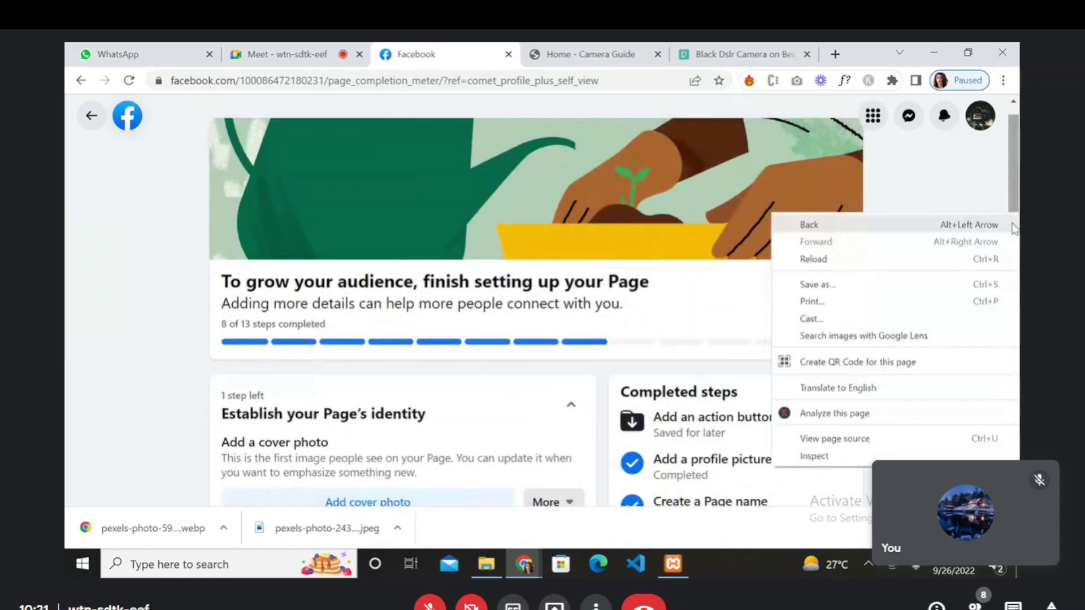
left_click(980, 198)
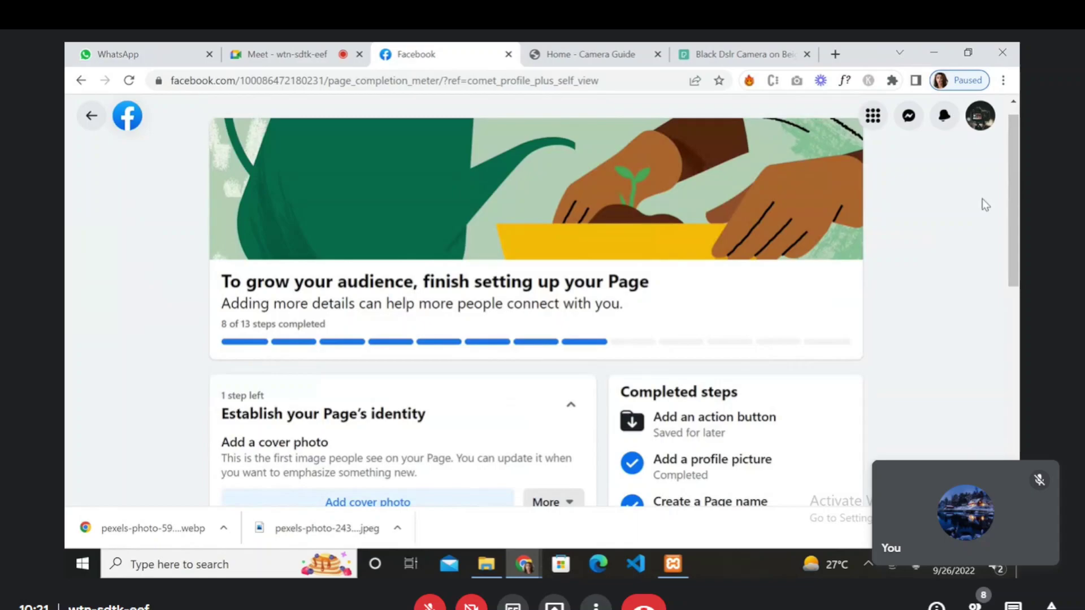
left_click_drag(1013, 220, 1014, 486)
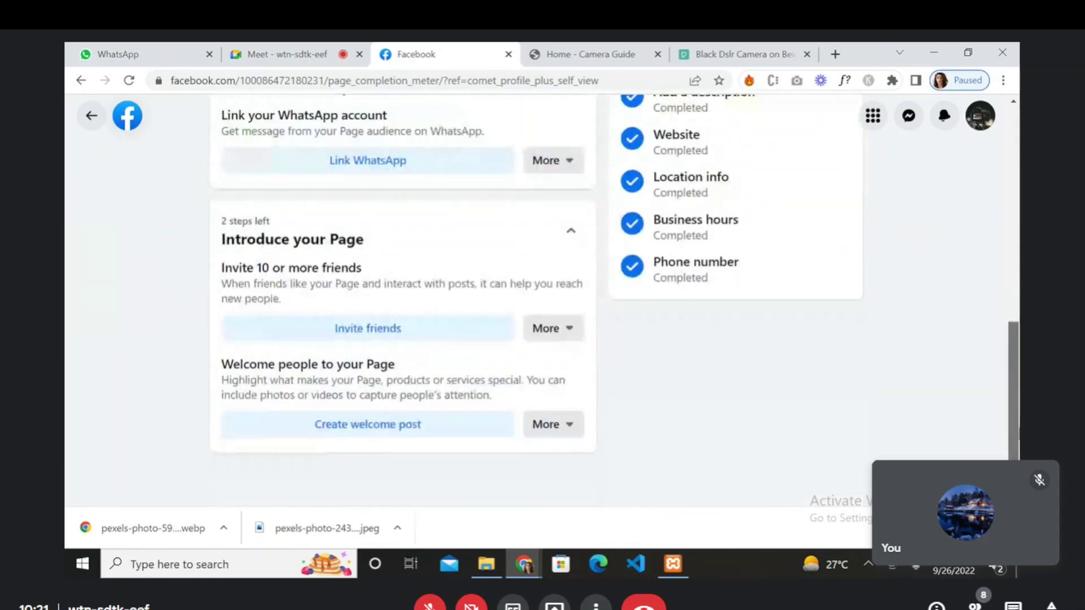
scroll(615, 277, "up", 6)
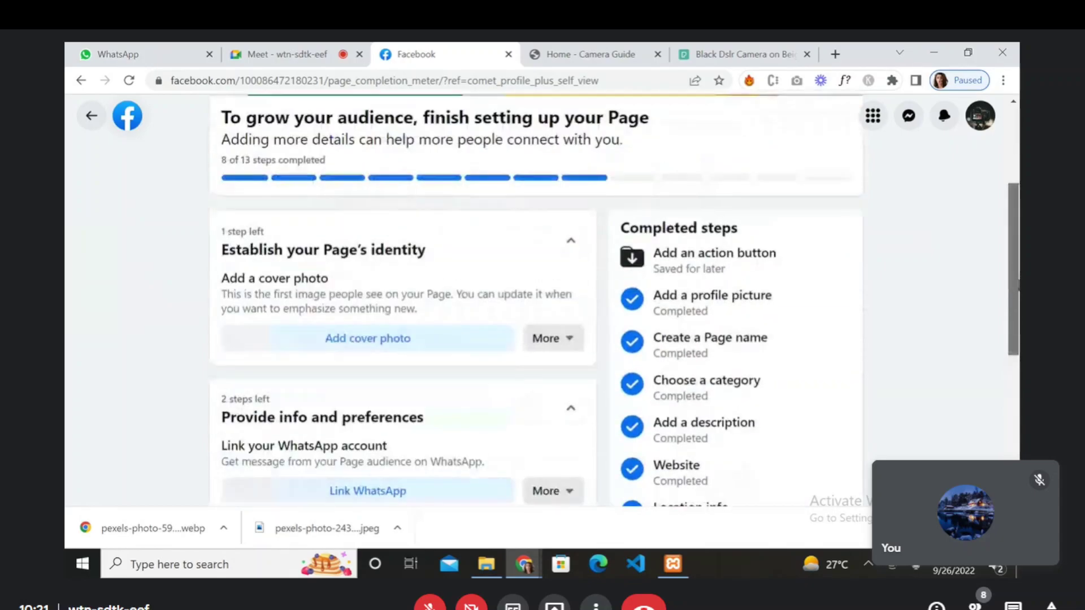
scroll(615, 301, "up", 3)
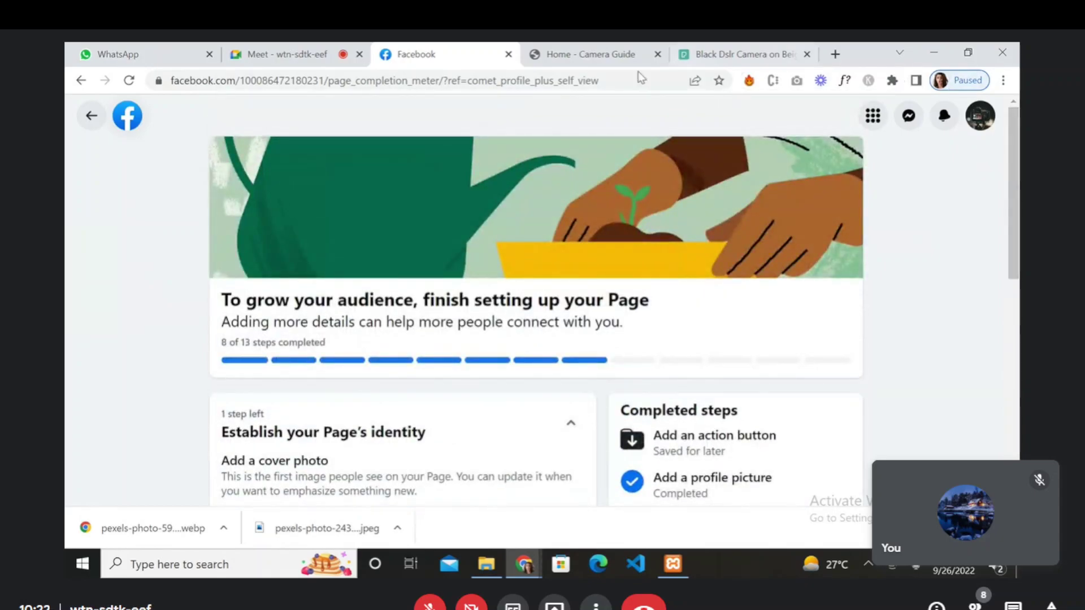
- Go back to the Camera Lists Page profile
left_click(92, 118)
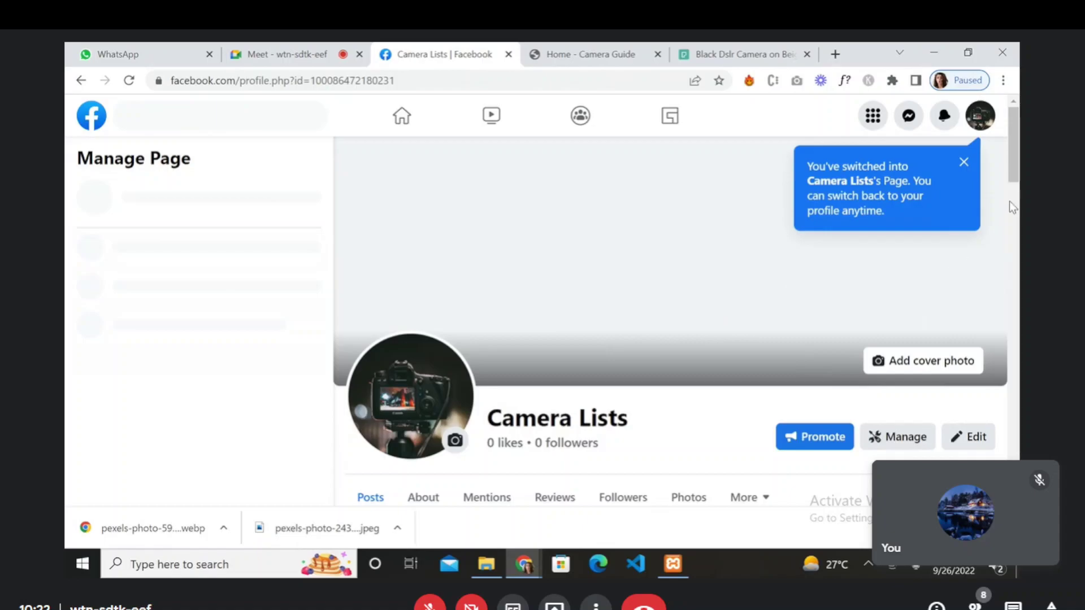
left_click_drag(1013, 176, 973, 130)
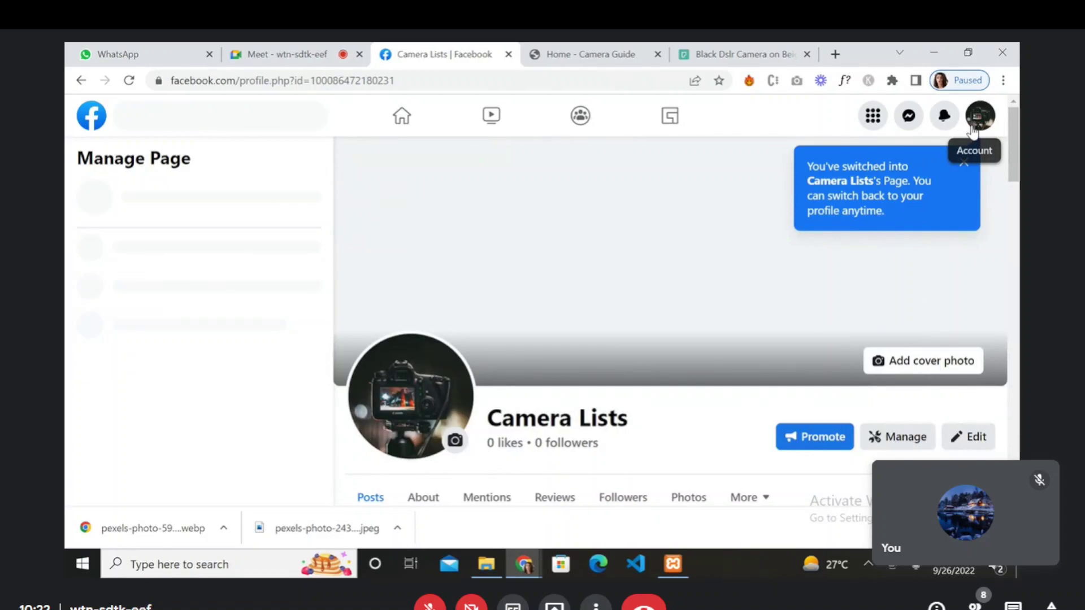
scroll(735, 273, "down", 5)
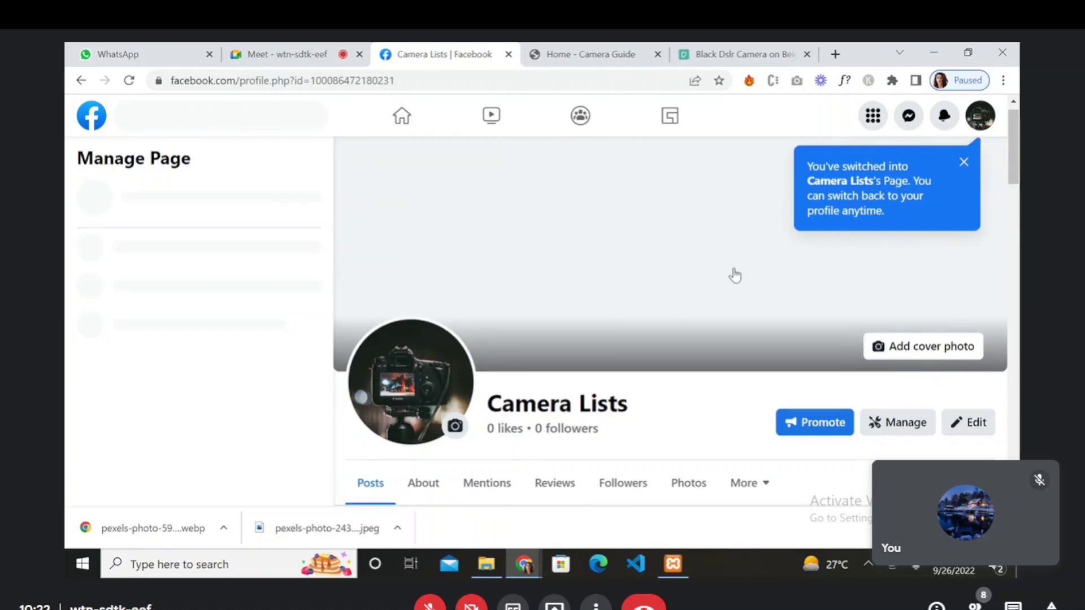
scroll(734, 274, "up", 5)
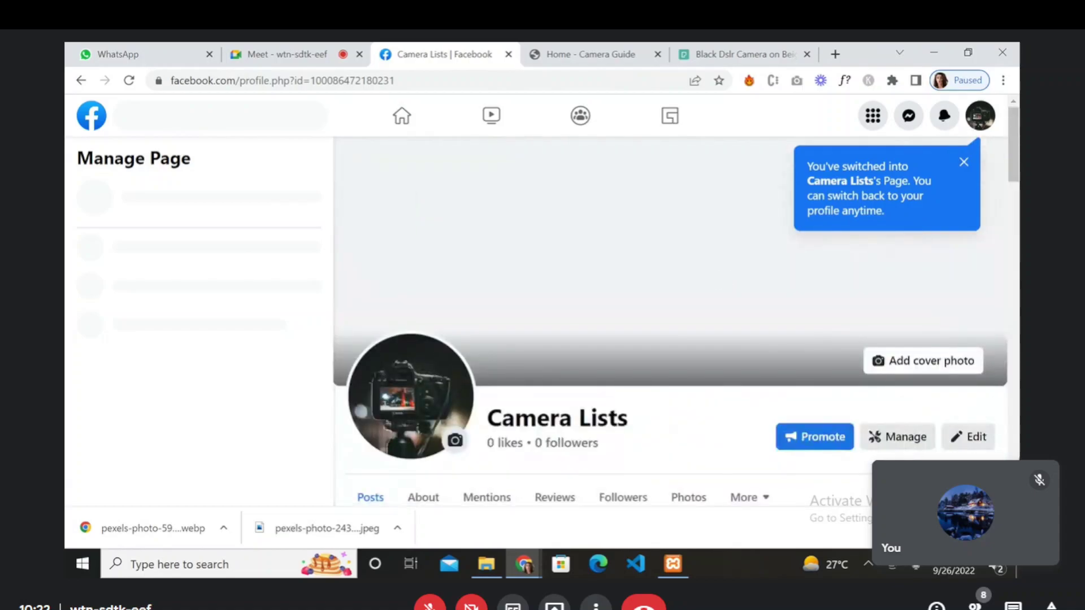
- Remove both pexels photos from Chrome's downloads, then close the Downloads and pexels photo tabs
key("ctrl+j")
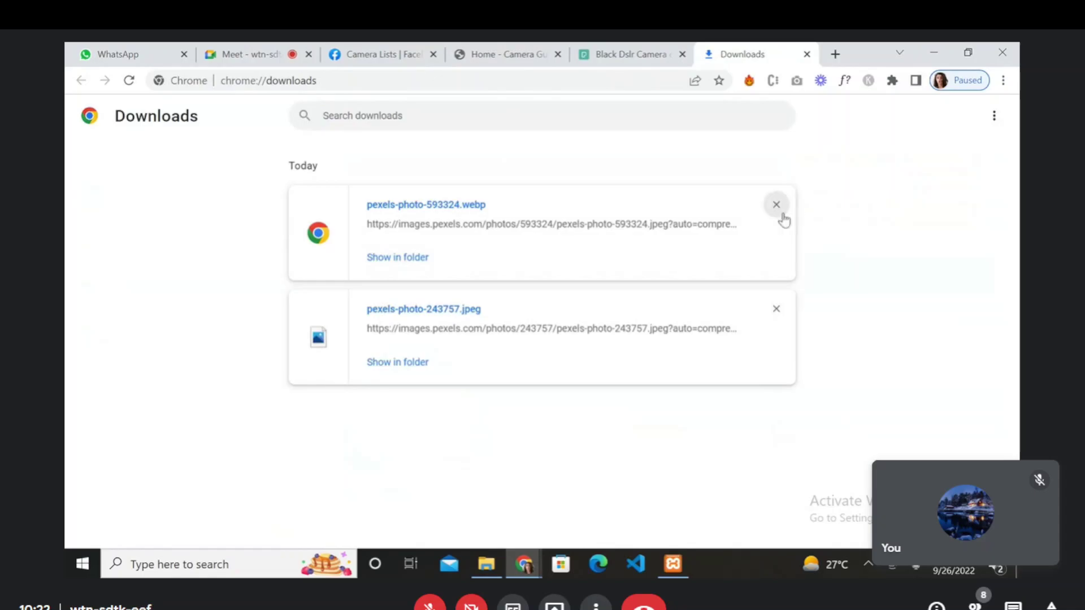
left_click(776, 205)
left_click(776, 206)
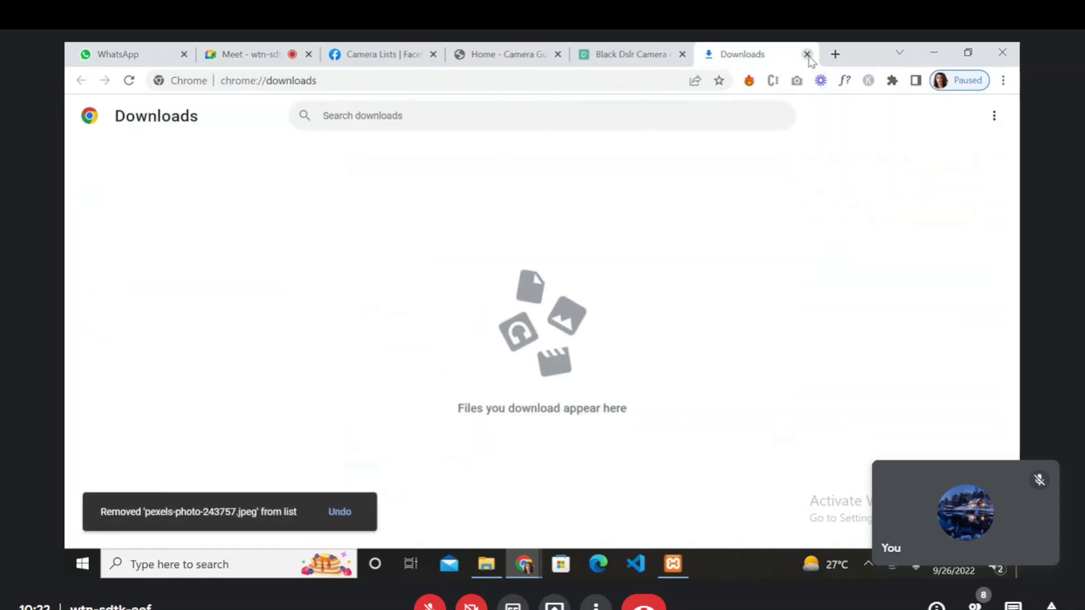
left_click(807, 54)
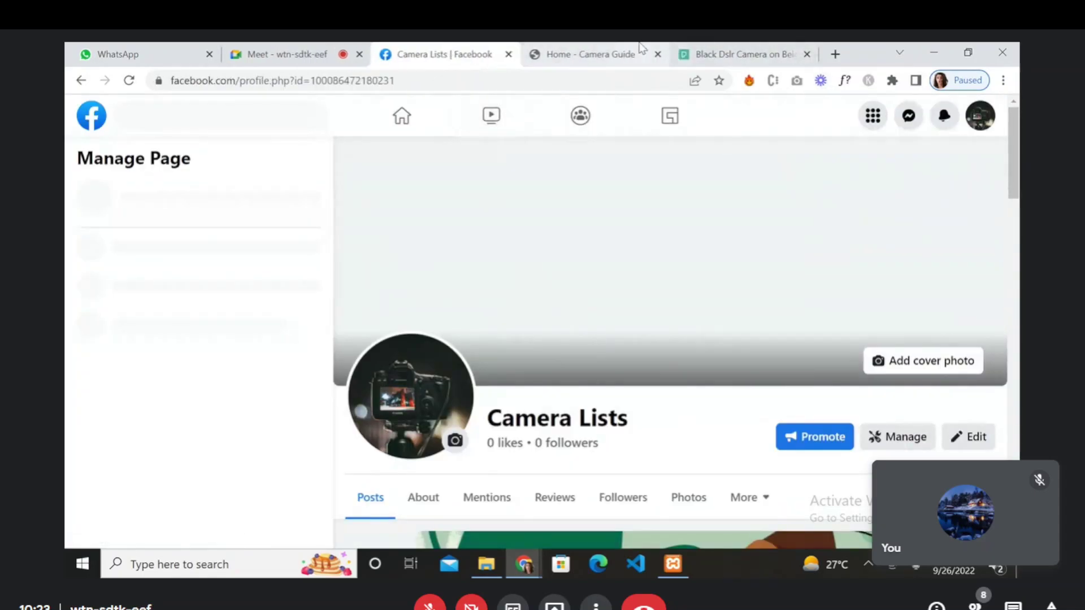
left_click(642, 50)
left_click(743, 56)
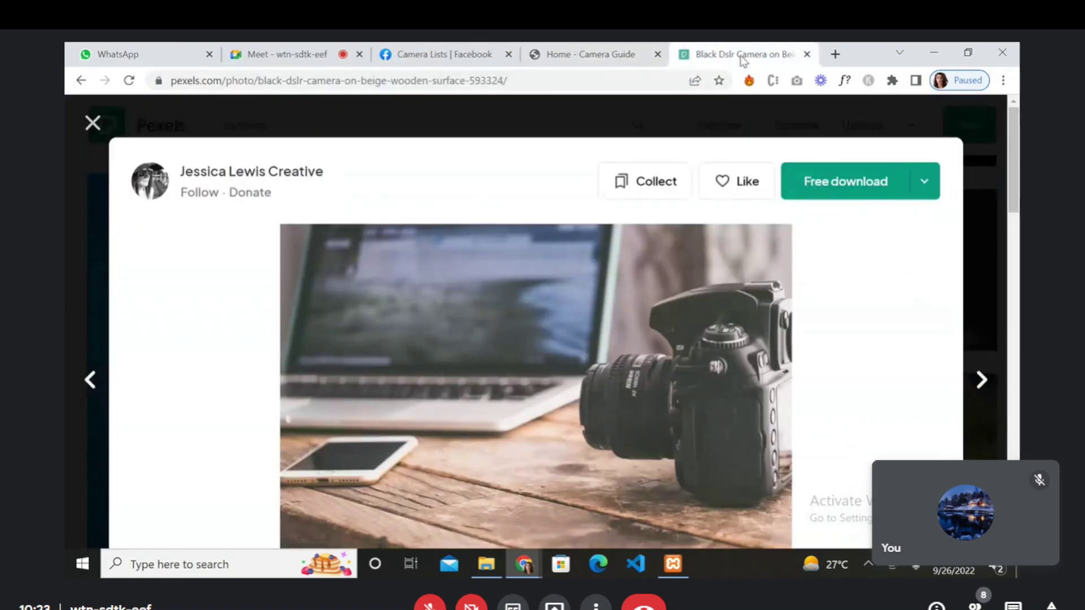
left_click(807, 54)
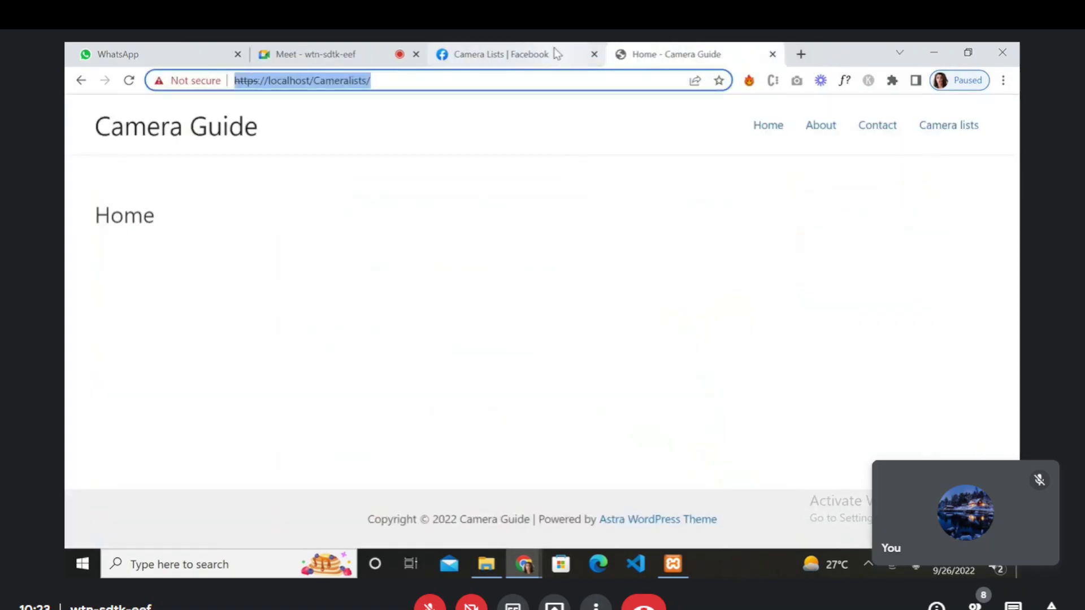
- Switch back to the Camera Lists Facebook Page tab
left_click(554, 50)
scroll(525, 402, "down", 4)
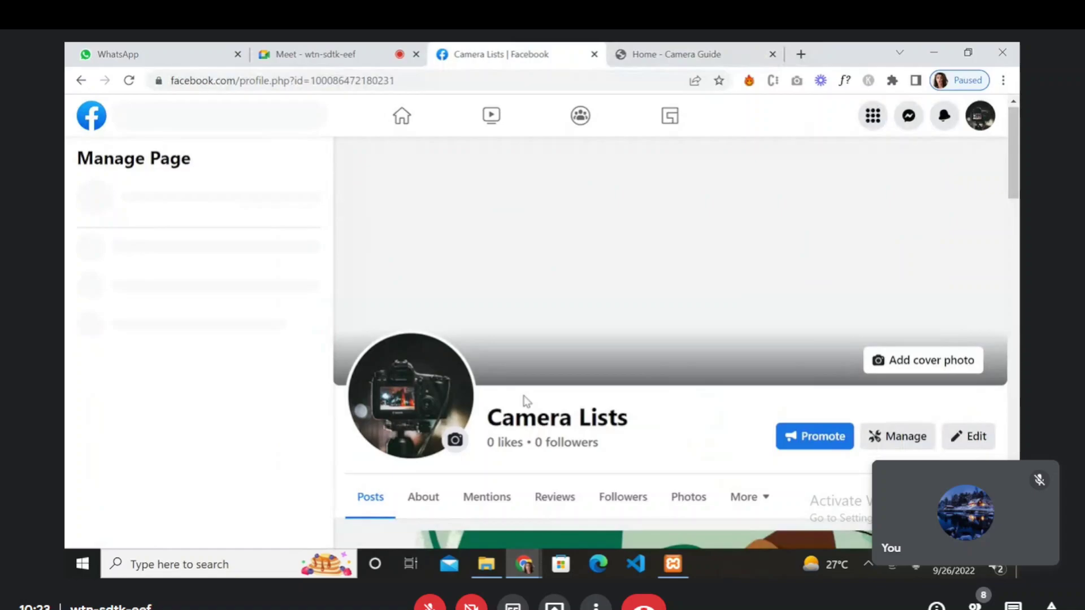
scroll(523, 400, "down", 2)
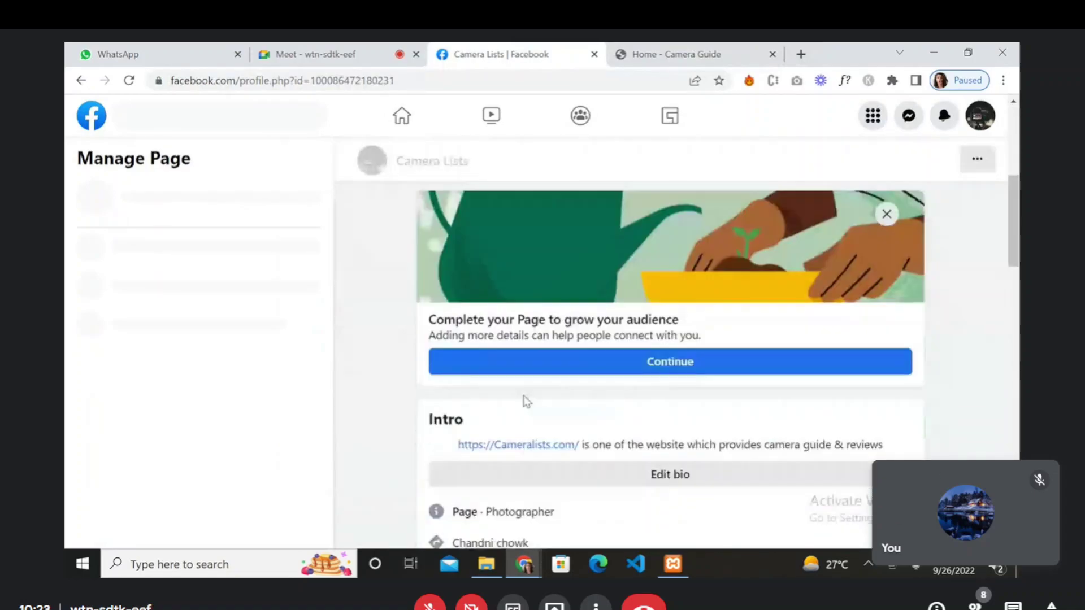
scroll(523, 399, "up", 6)
- Reload the Page, close the 'switched into Camera Lists's Page' notice, and scroll through its posts
left_click(123, 82)
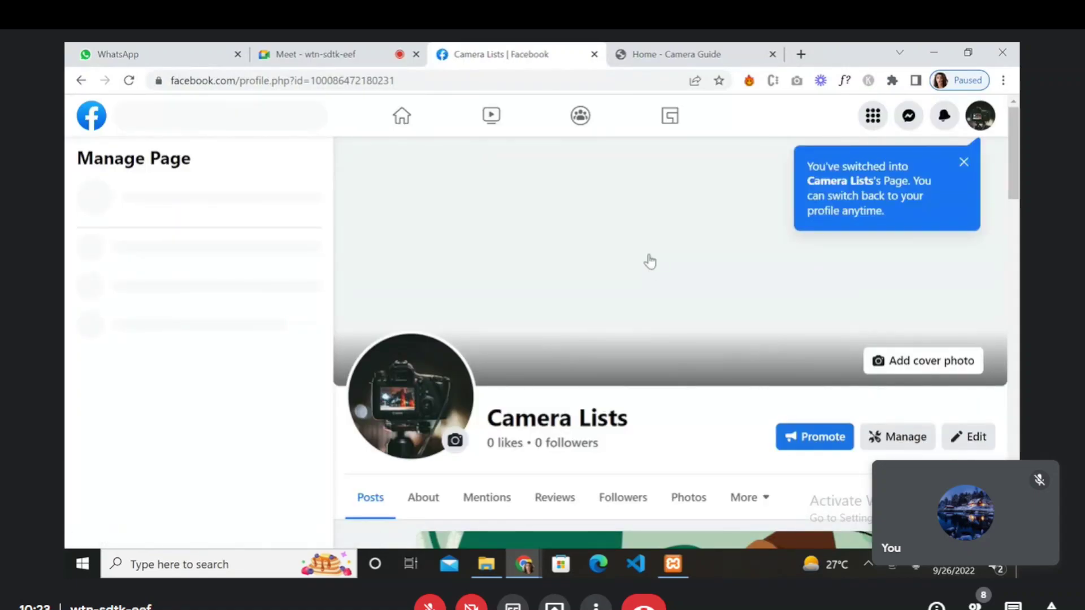
left_click(964, 164)
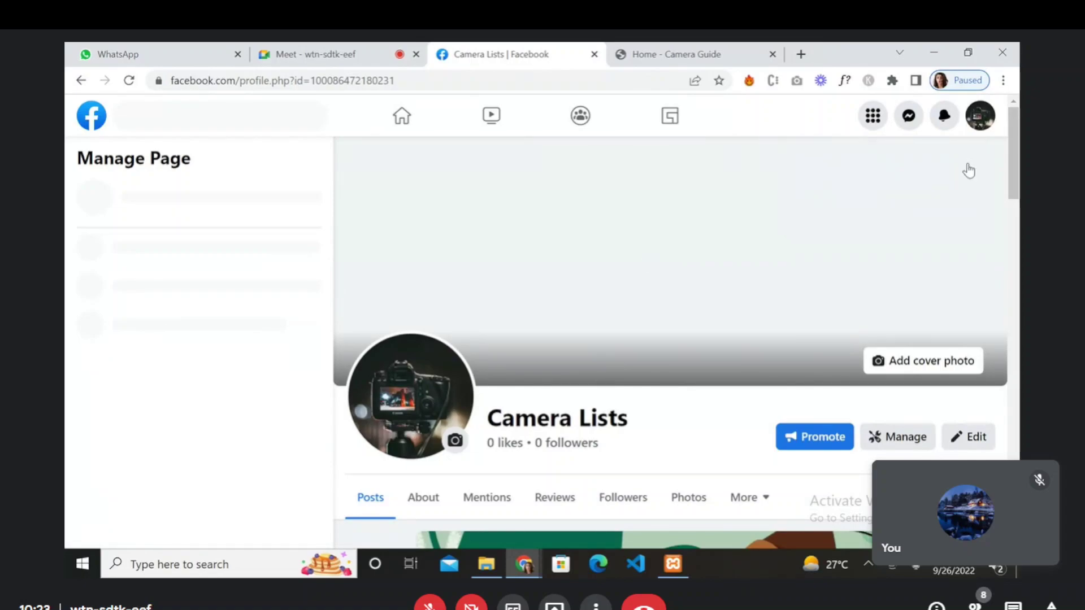
scroll(650, 327, "down", 2)
scroll(651, 327, "down", 3)
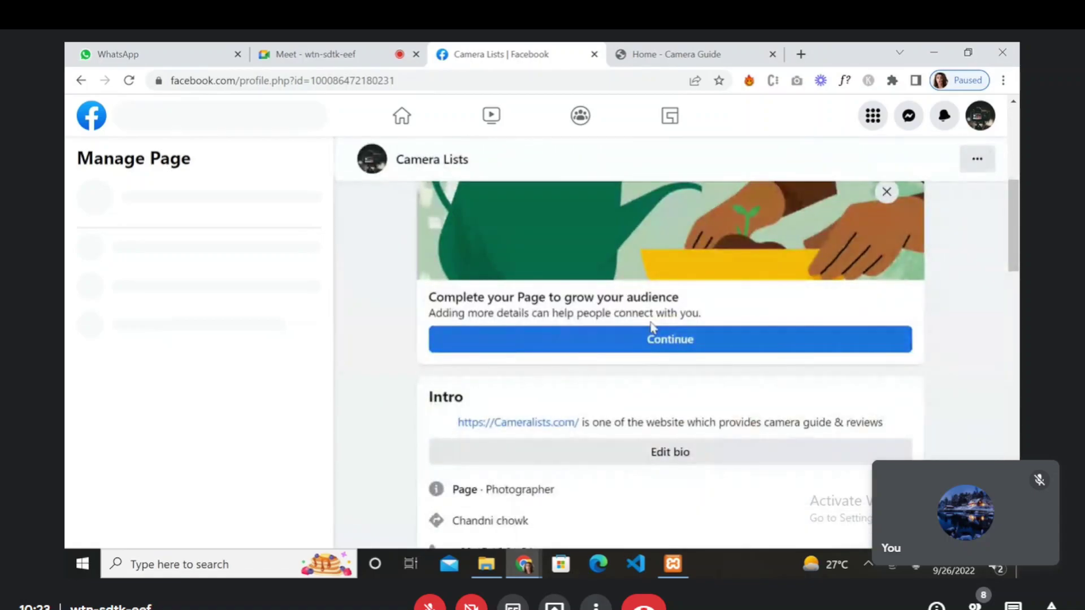
scroll(651, 326, "up", 5)
scroll(650, 327, "down", 4)
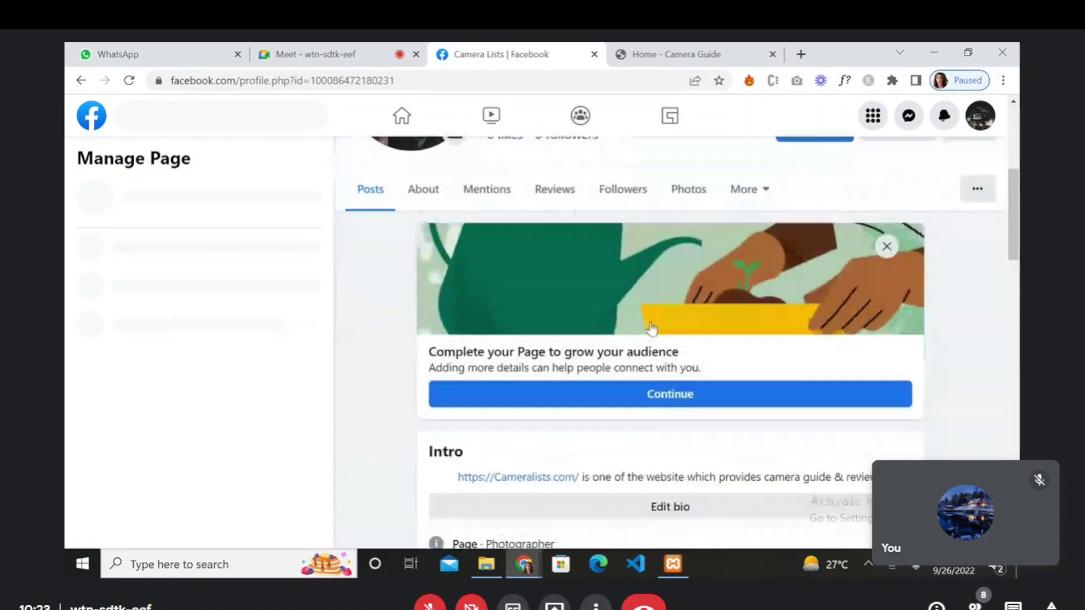
scroll(595, 439, "down", 4)
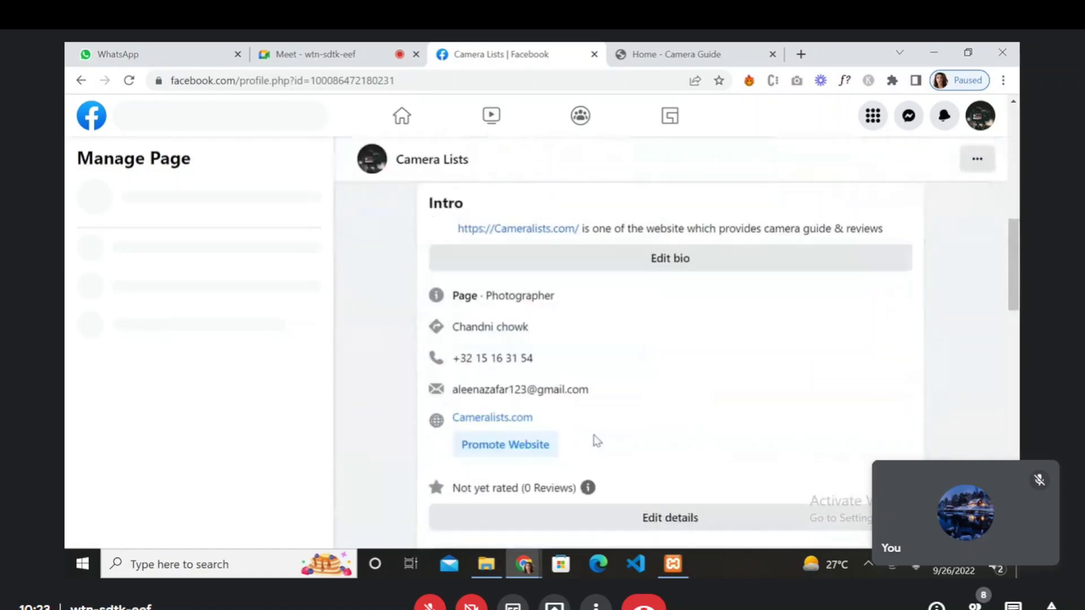
scroll(595, 440, "down", 1)
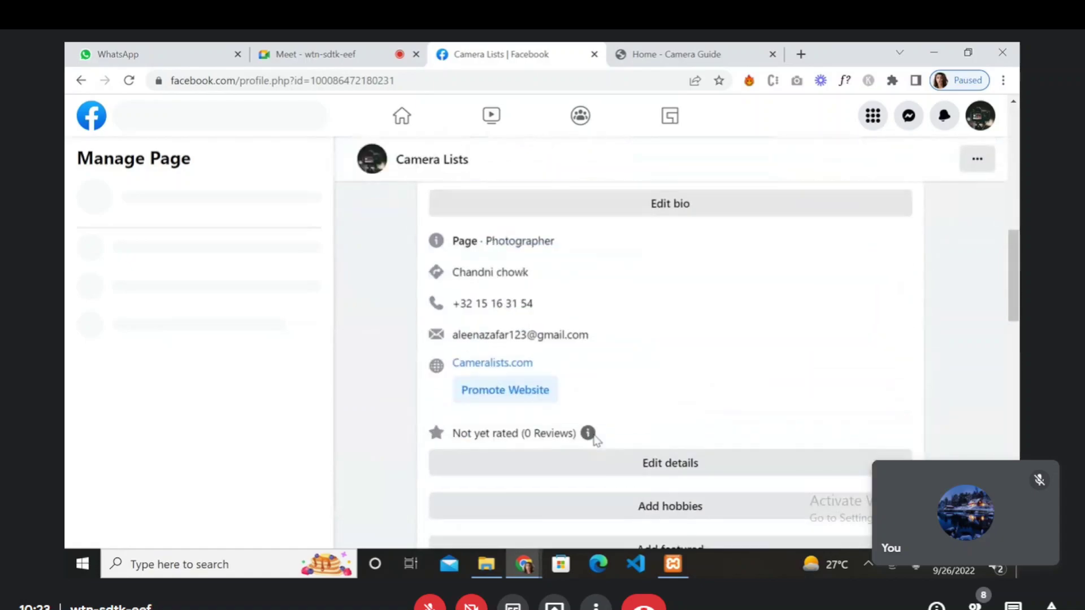
scroll(380, 452, "down", 2)
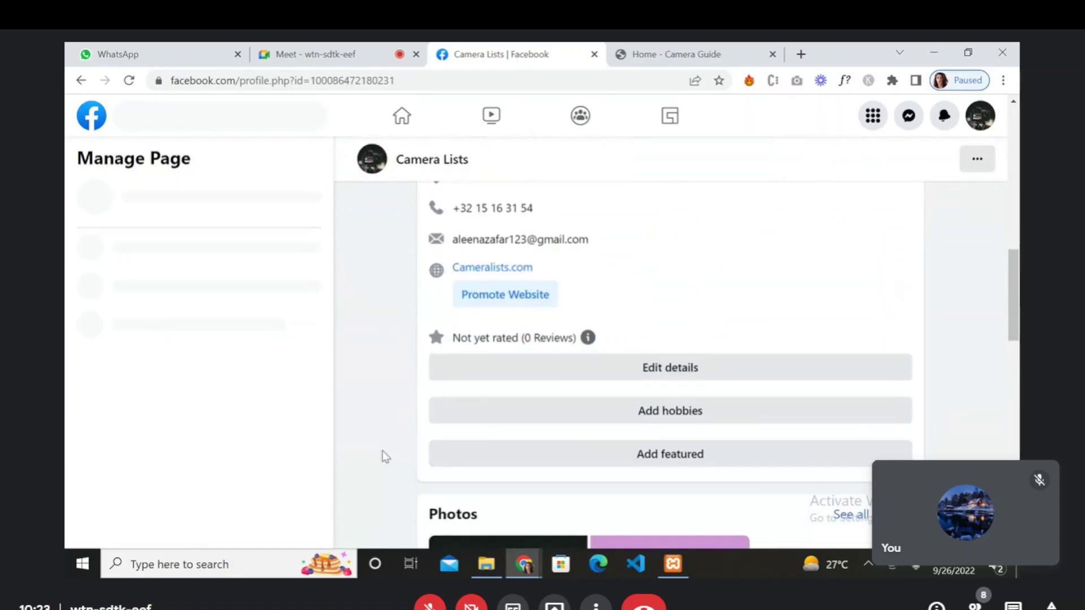
scroll(385, 456, "down", 5)
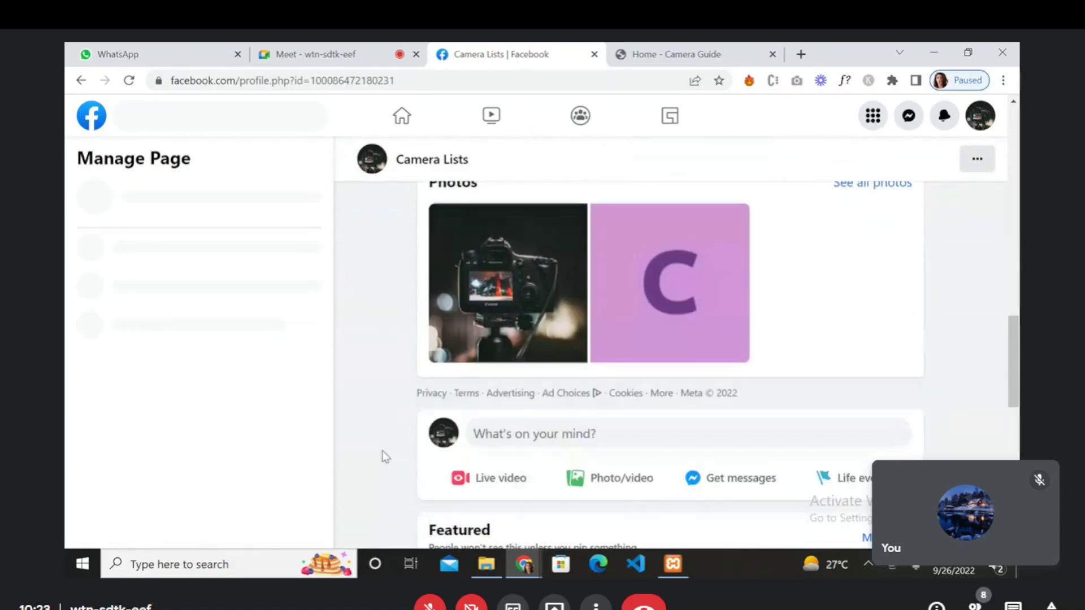
scroll(385, 457, "down", 7)
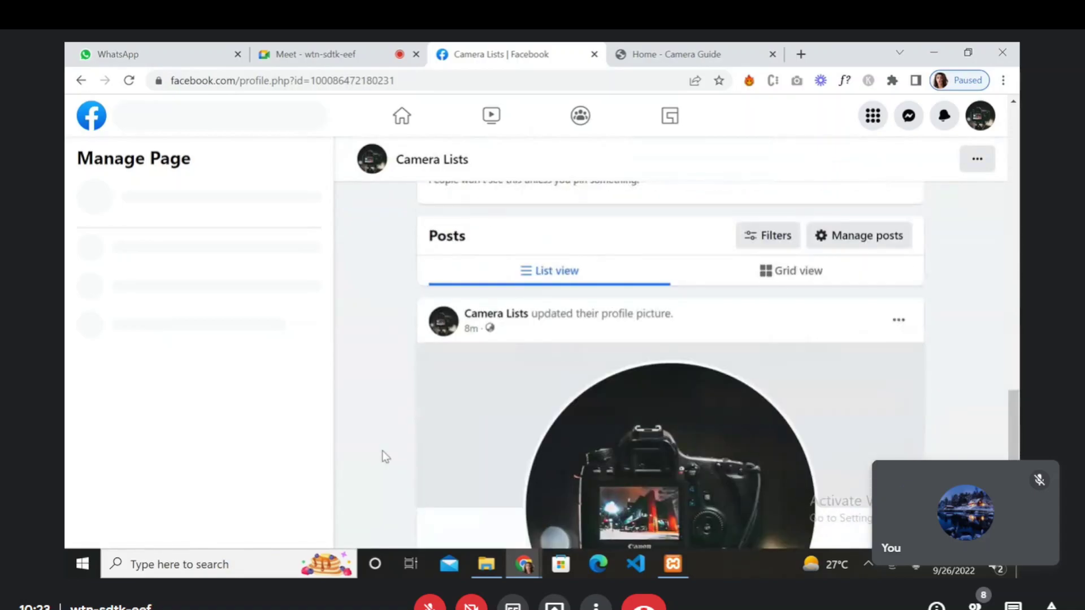
scroll(385, 457, "down", 5)
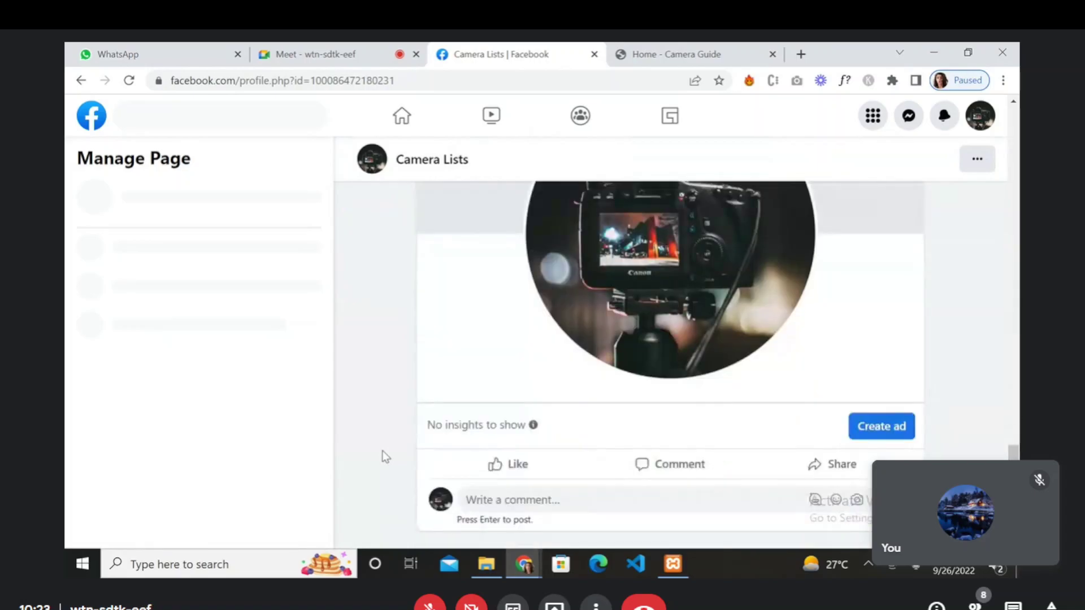
scroll(385, 456, "up", 18)
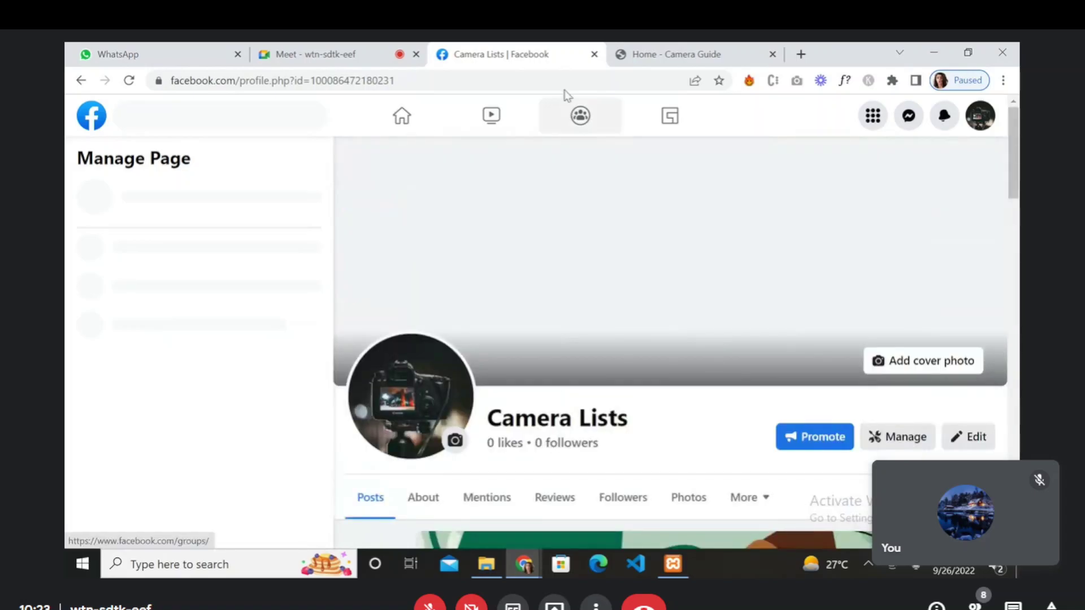
left_click(595, 54)
left_click(594, 54)
key("ctrl+t")
type("facebook.com")
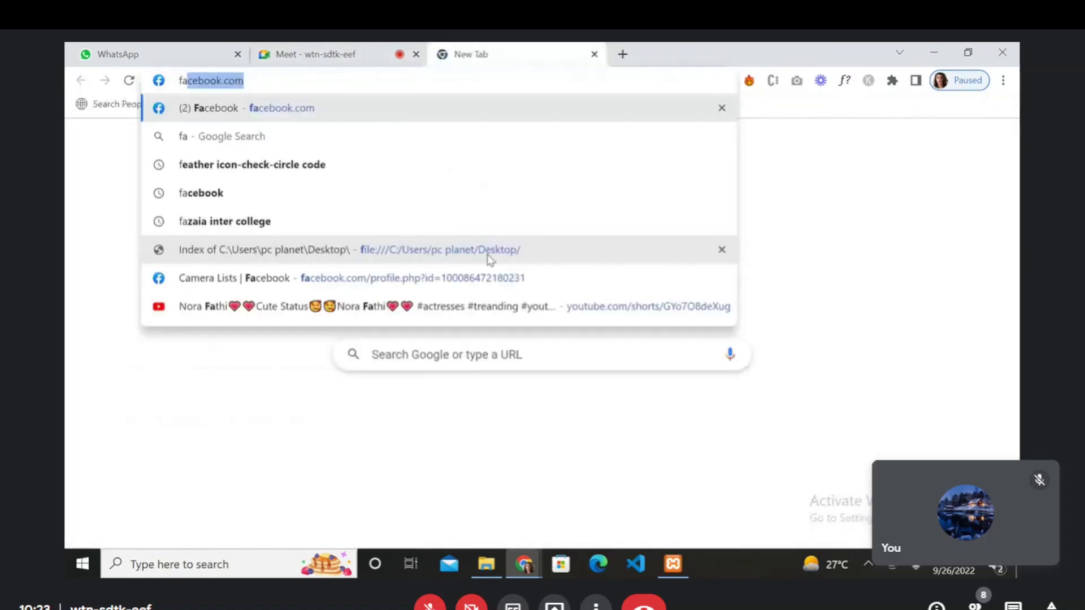
key("Return")
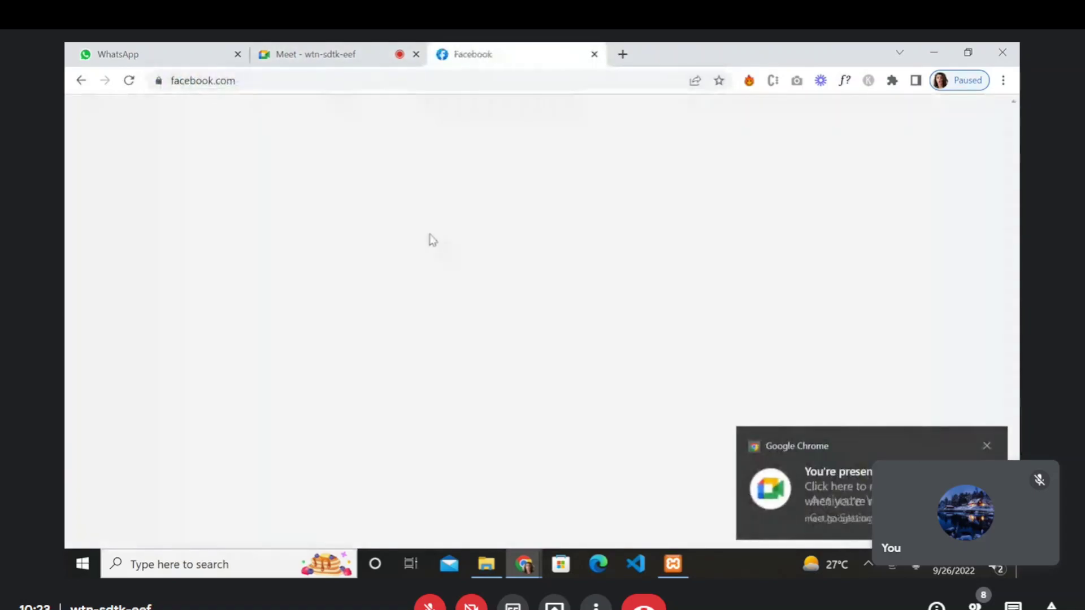
left_click(986, 446)
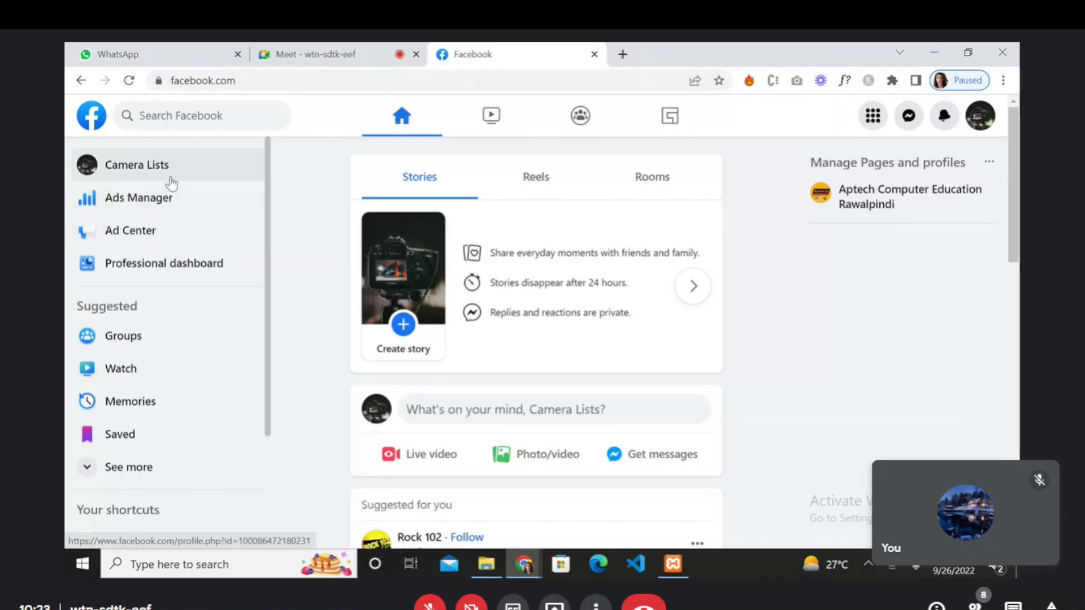
left_click(145, 176)
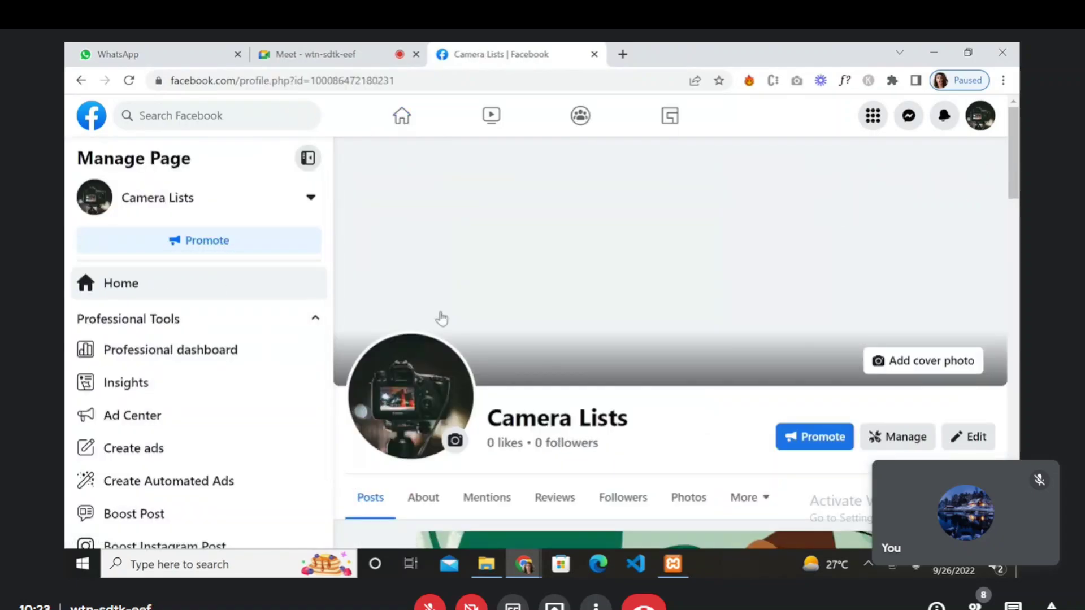
scroll(201, 391, "down", 2)
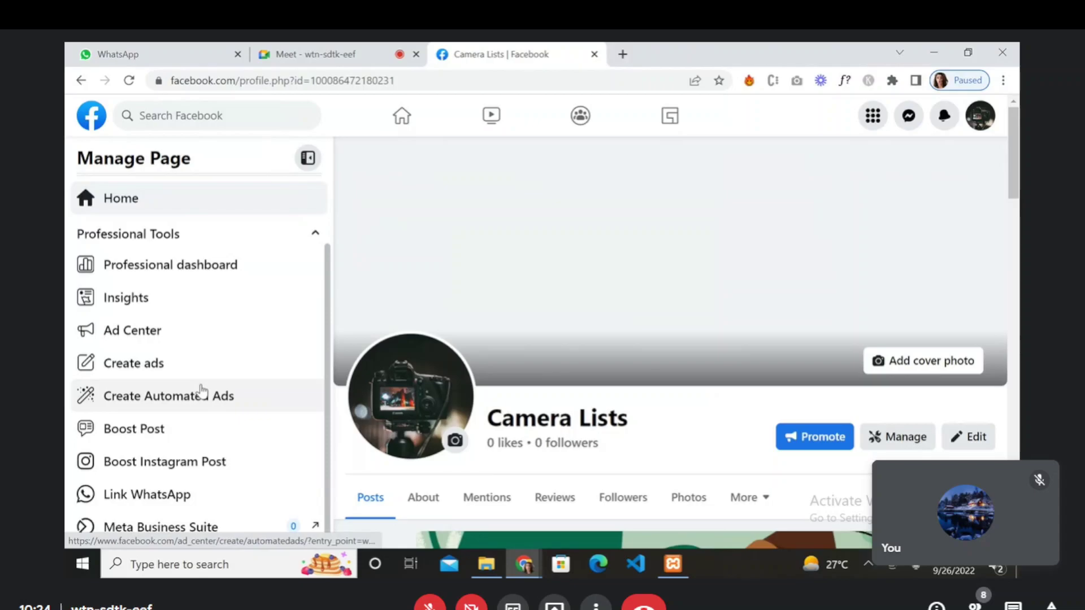
scroll(201, 391, "up", 2)
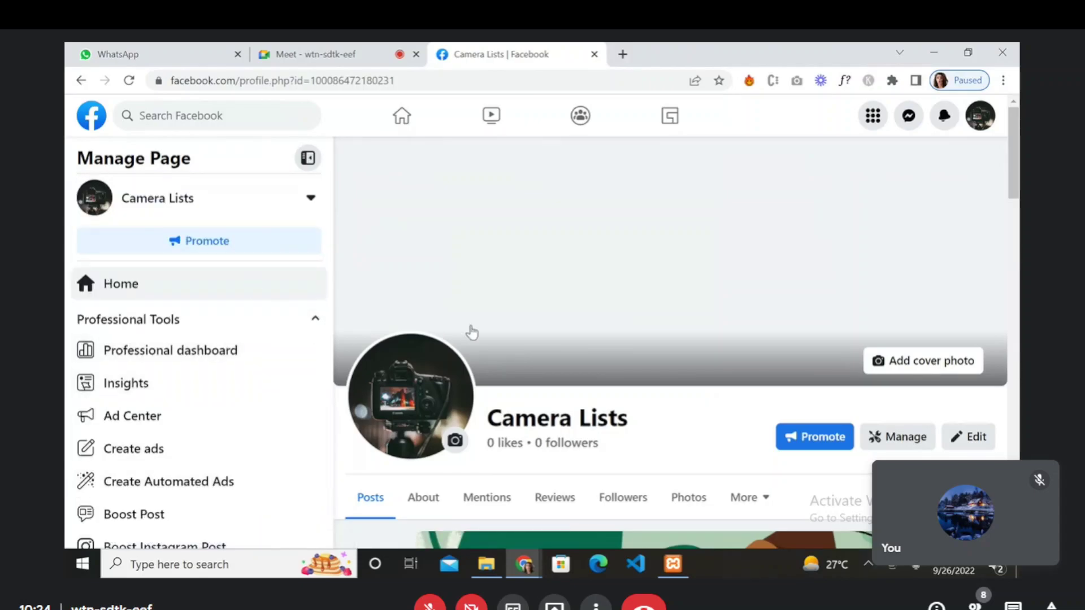
scroll(471, 333, "down", 2)
scroll(472, 332, "up", 2)
- Upload pexels-photo-593324.webp as the Page cover photo and save the changes
left_click(922, 362)
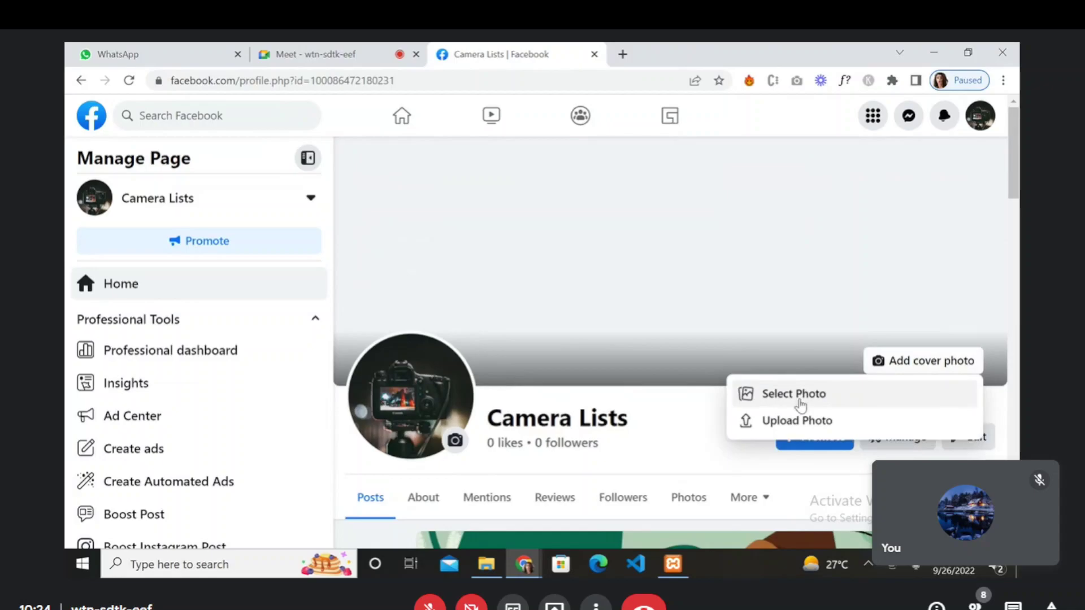
left_click(797, 420)
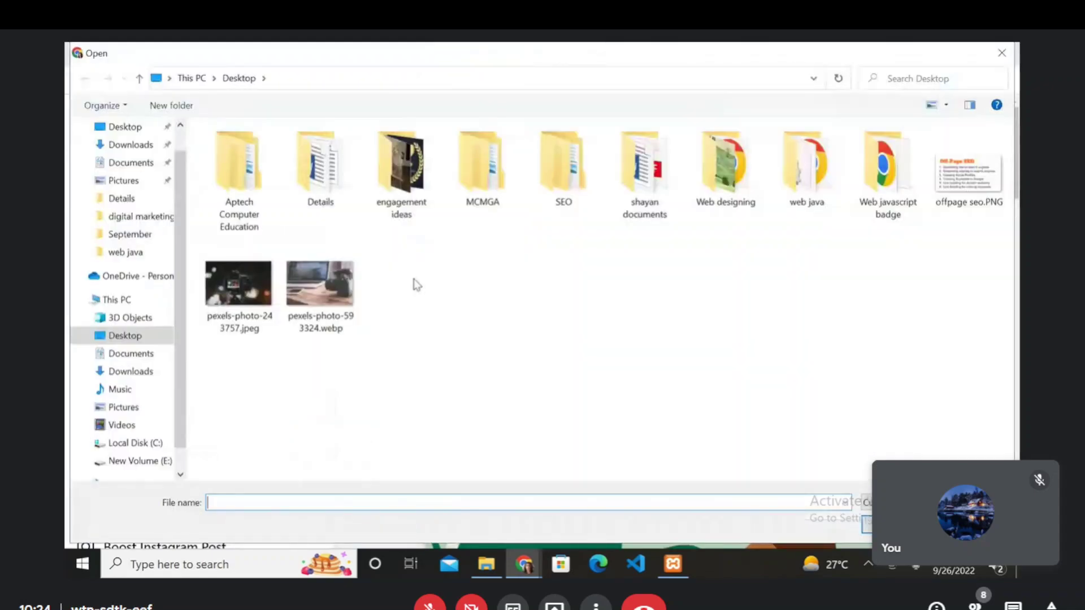
left_click(327, 302)
left_click(867, 525)
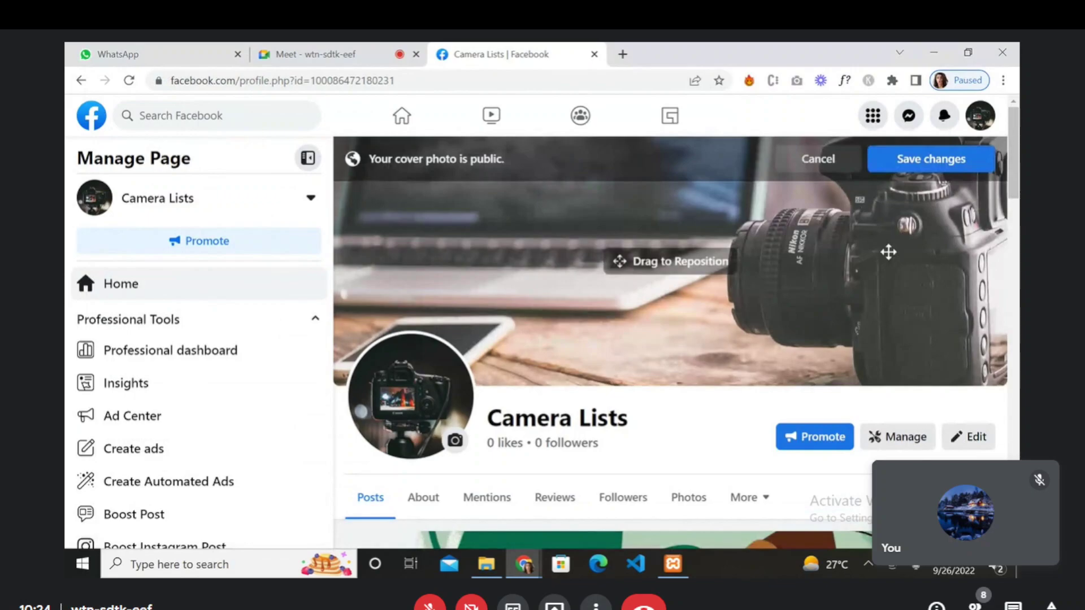
left_click(932, 160)
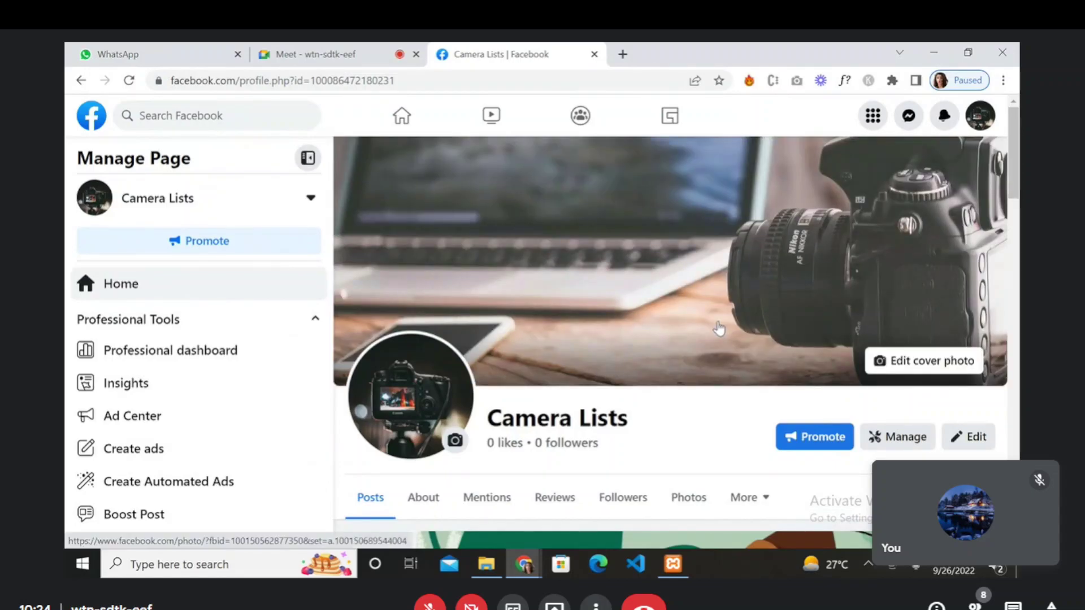
- Scroll the Page and open its About section with Photographer category and contact details
scroll(687, 337, "down", 3)
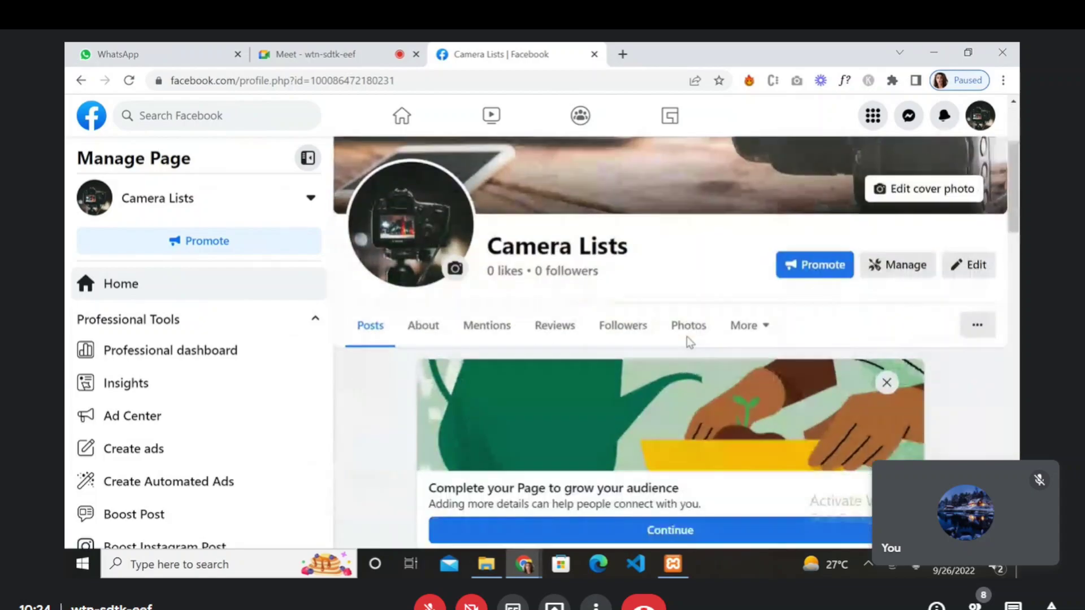
scroll(687, 342, "down", 2)
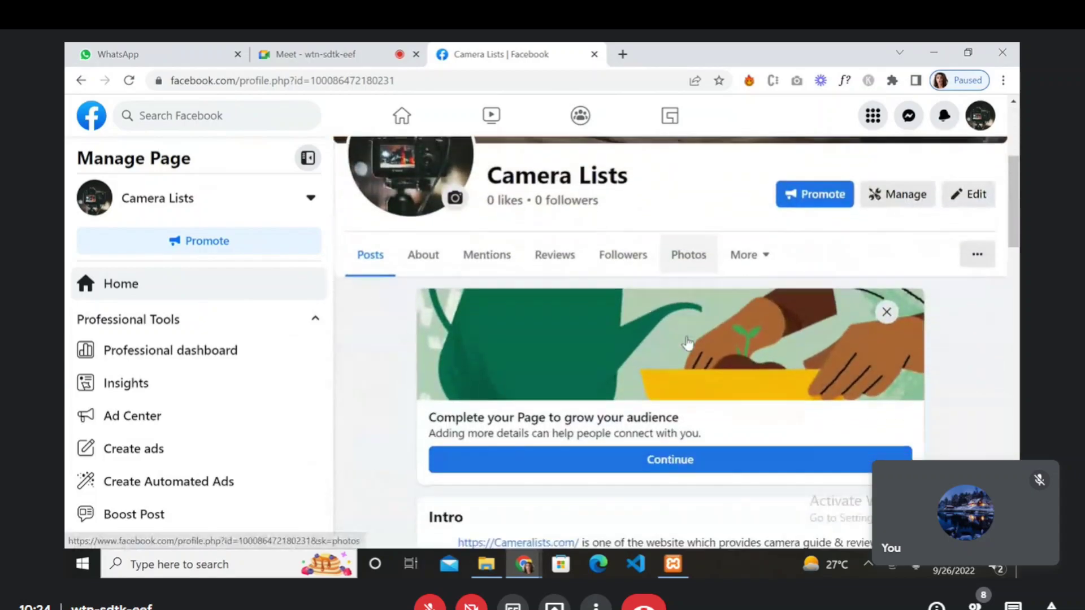
scroll(630, 340, "down", 2)
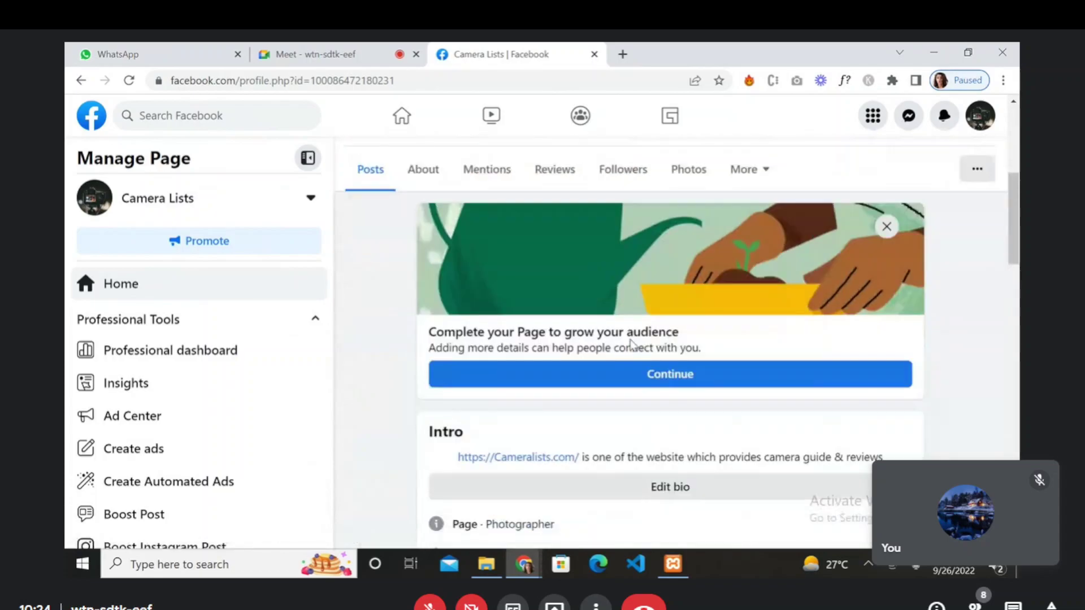
scroll(631, 342, "up", 6)
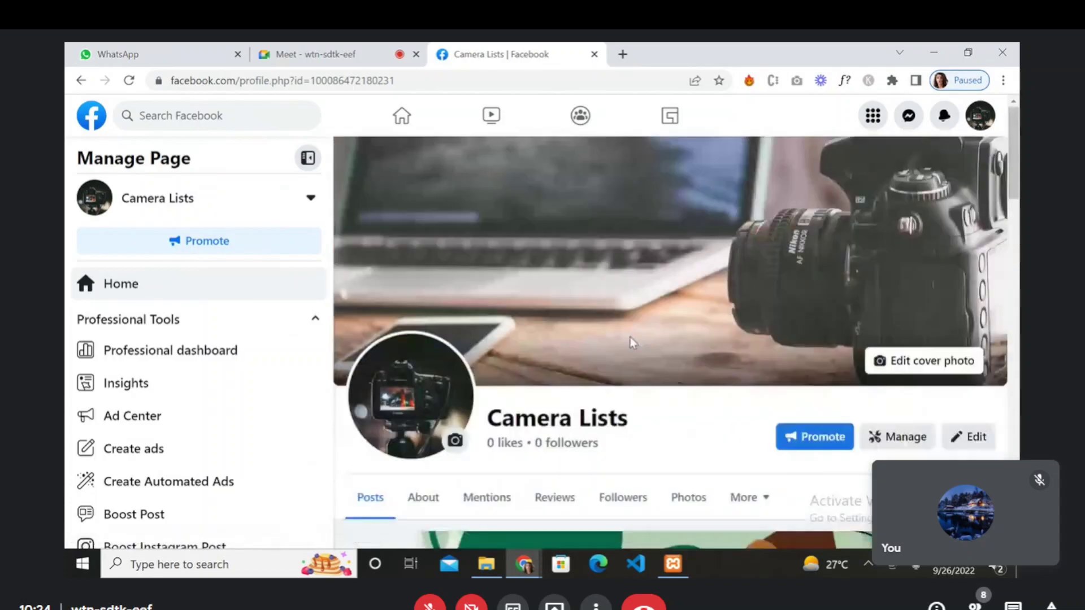
left_click(423, 499)
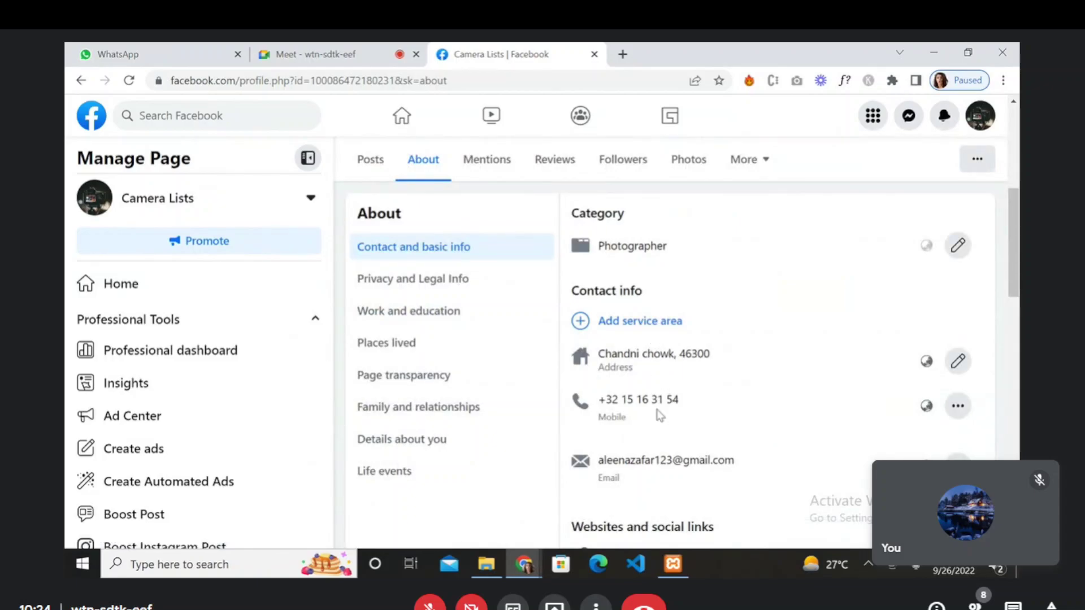
scroll(659, 415, "down", 1)
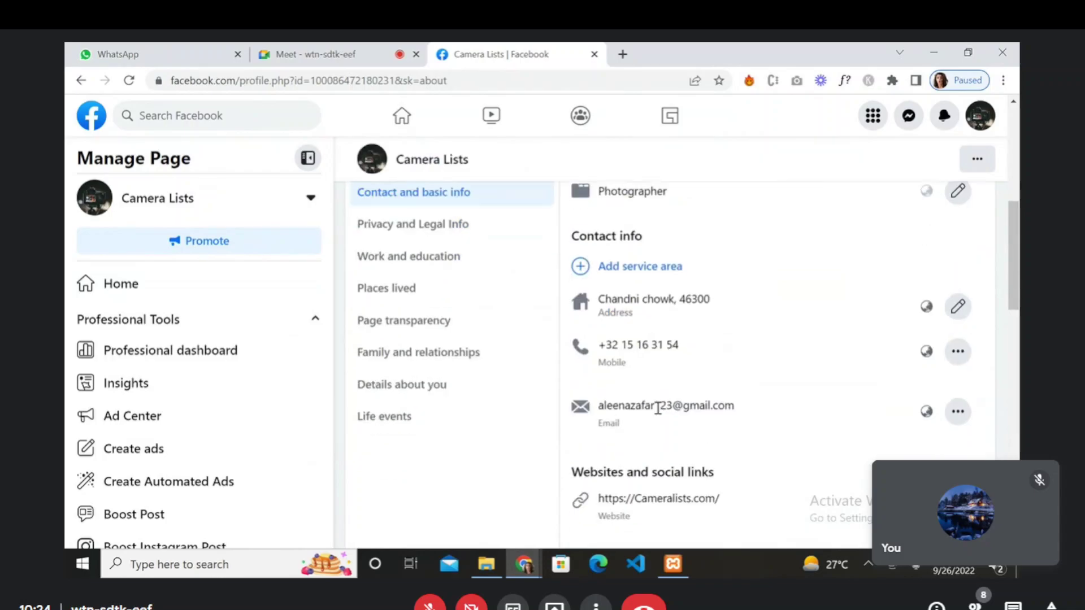
scroll(658, 408, "down", 5)
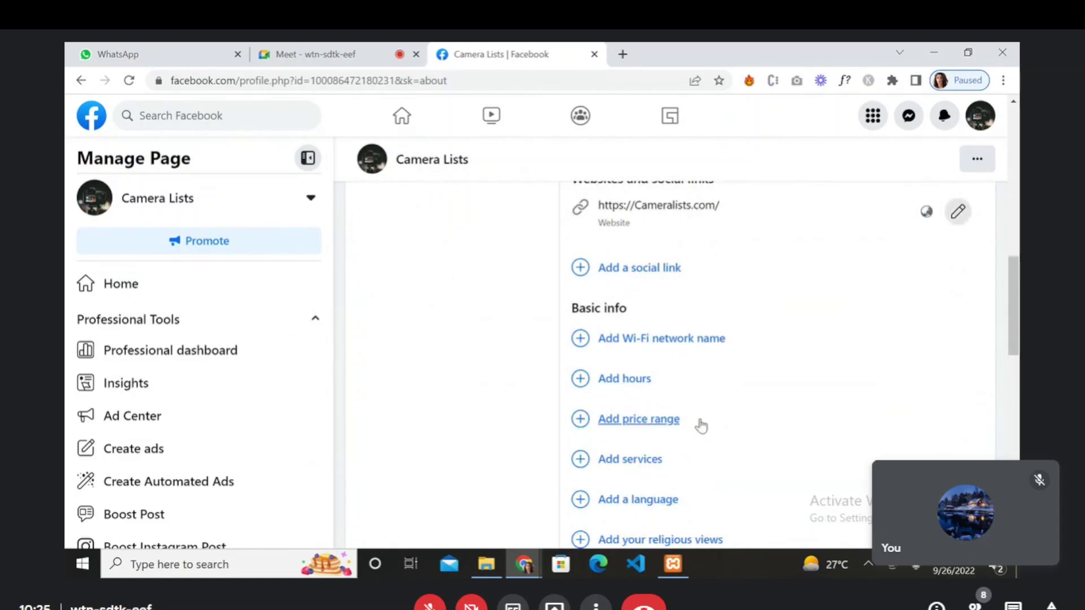
scroll(700, 425, "down", 1)
scroll(700, 425, "down", 3)
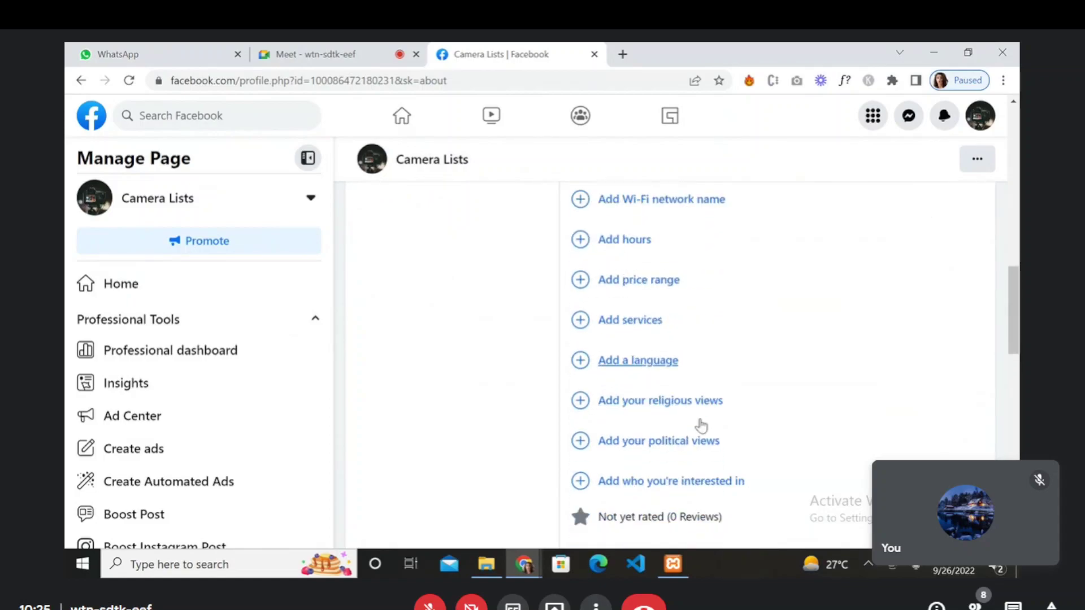
scroll(702, 425, "down", 6)
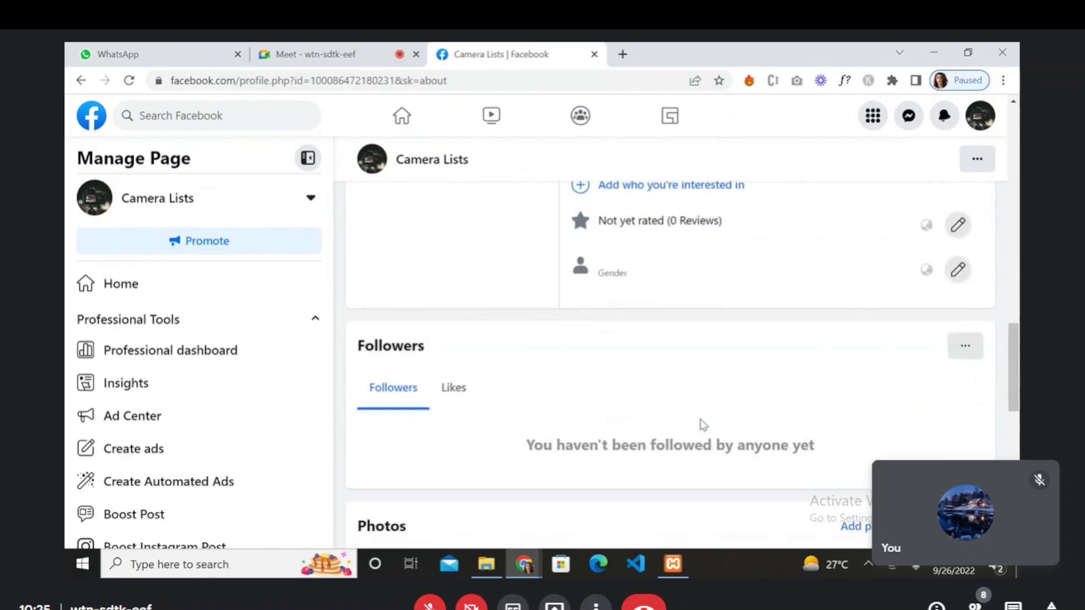
scroll(702, 425, "down", 7)
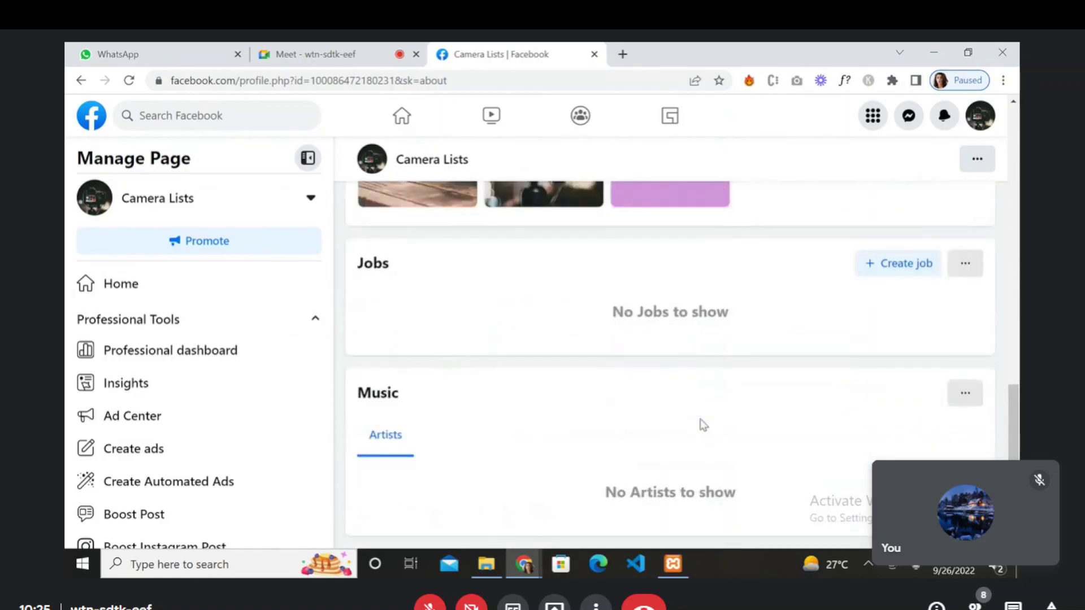
scroll(703, 424, "down", 2)
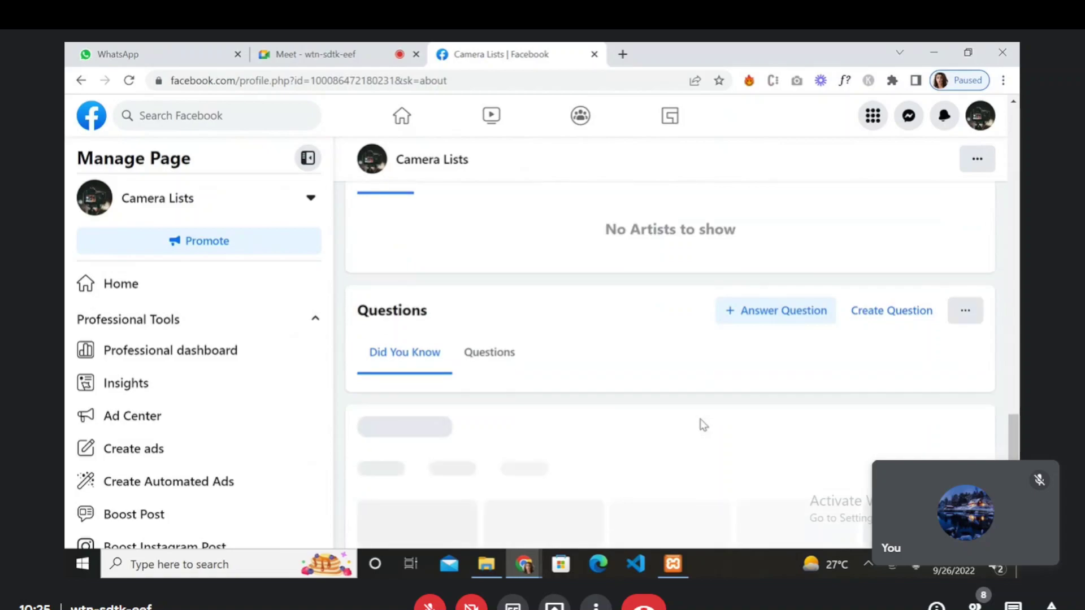
scroll(702, 425, "down", 8)
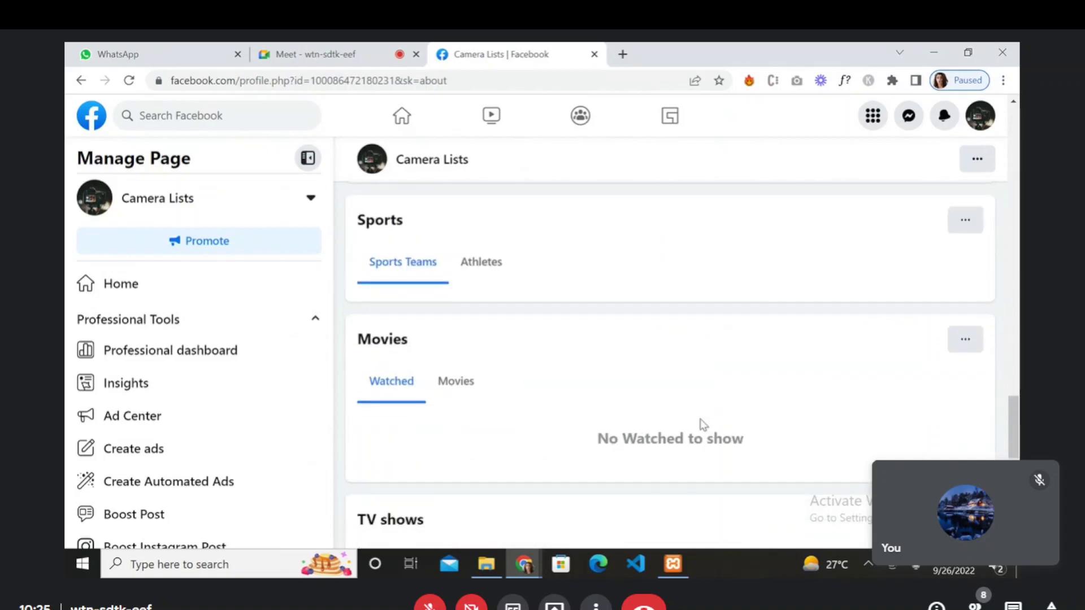
scroll(702, 424, "down", 4)
scroll(703, 425, "up", 20)
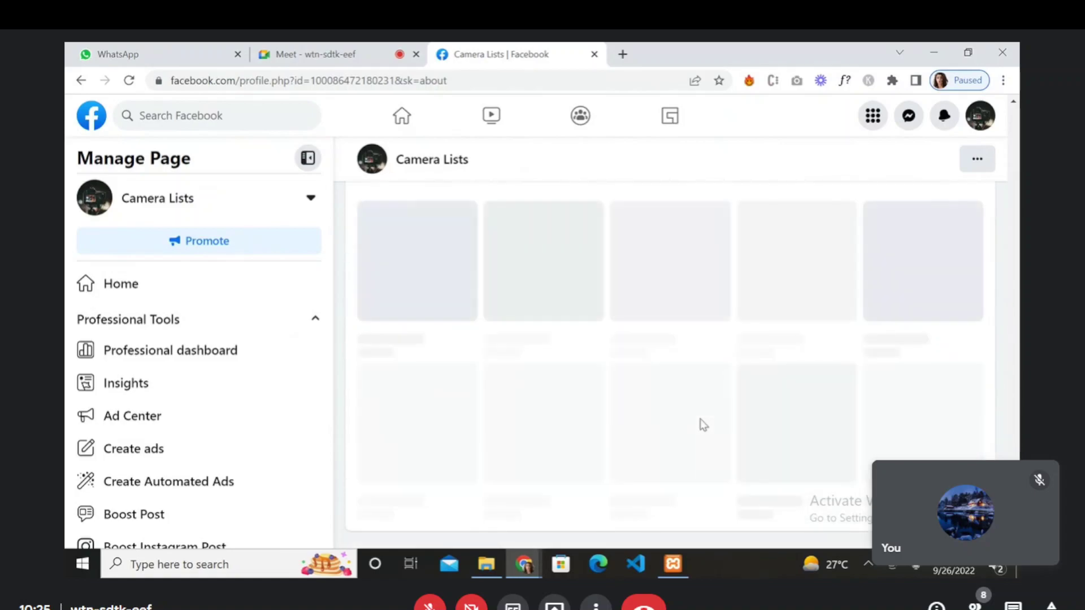
scroll(703, 425, "down", 1)
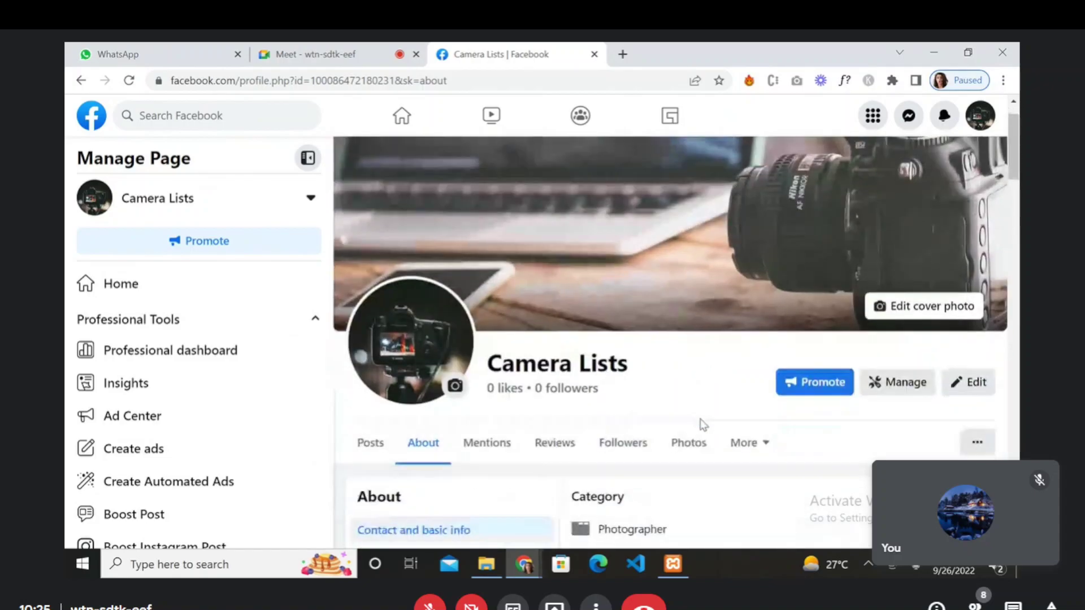
- Browse the Camera Lists page's extra sections and page switcher, then return to its posts
left_click(977, 443)
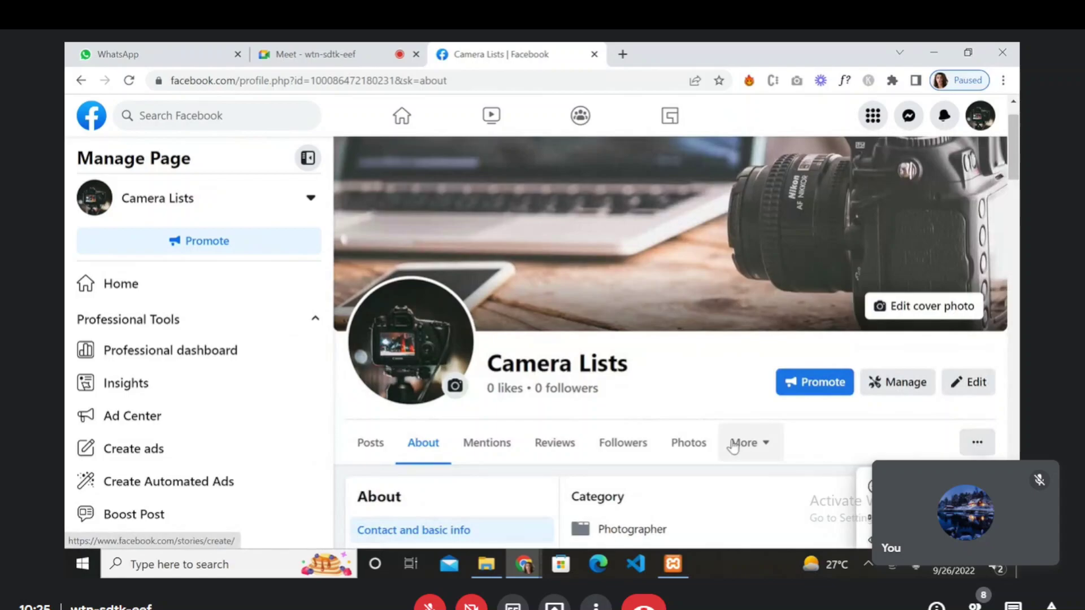
left_click(744, 443)
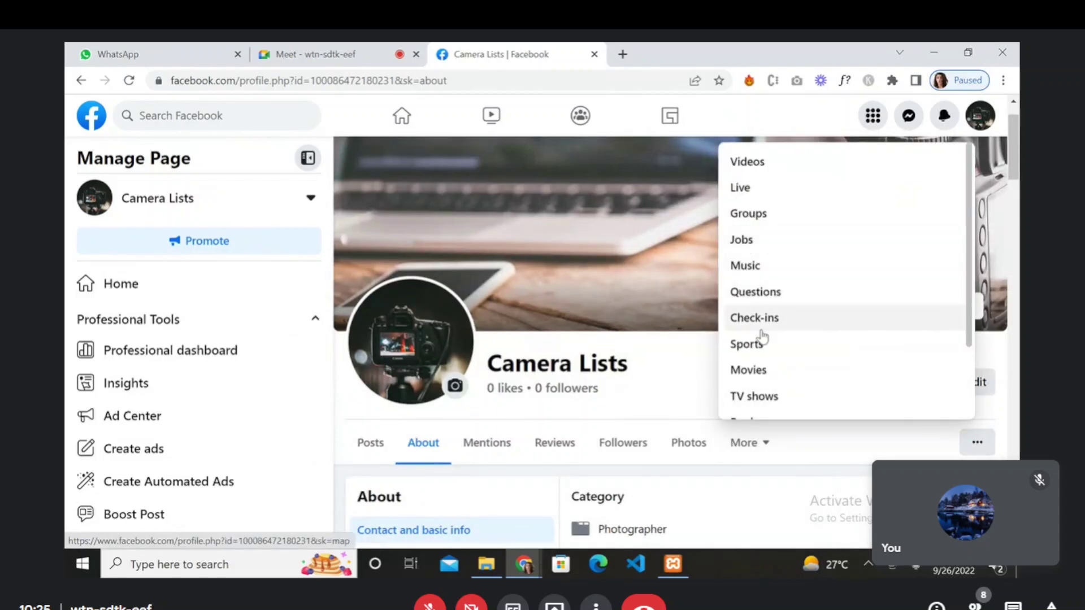
scroll(761, 338, "down", 2)
scroll(762, 337, "up", 2)
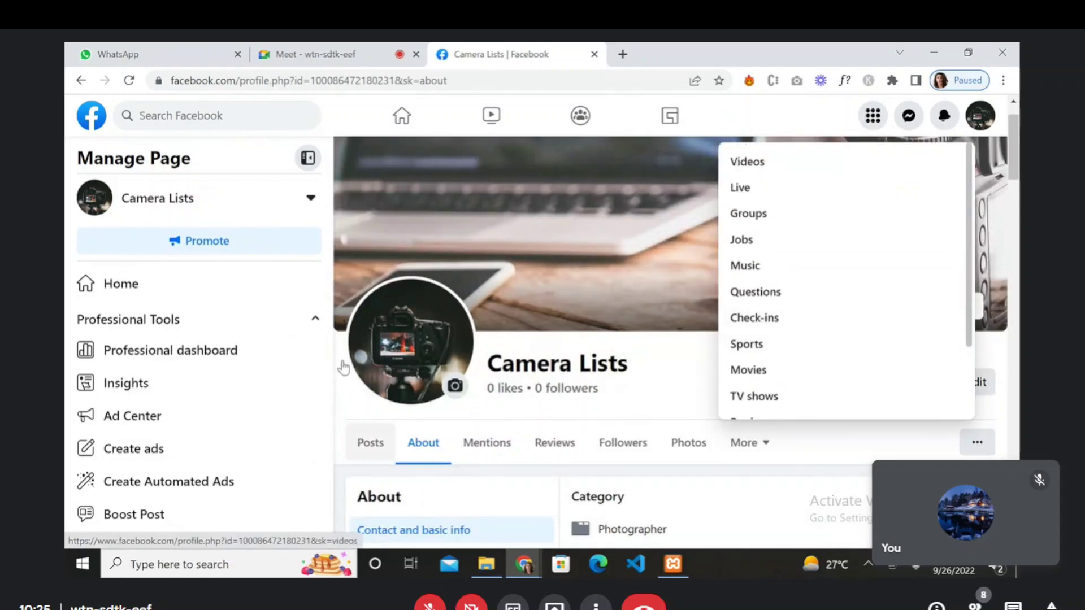
left_click(308, 209)
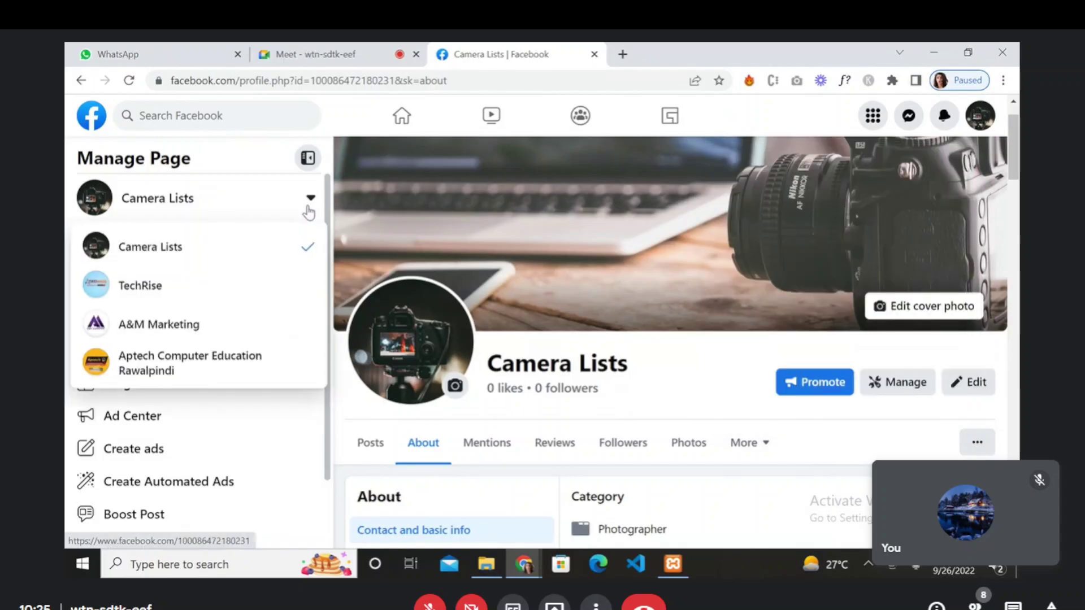
left_click(273, 247)
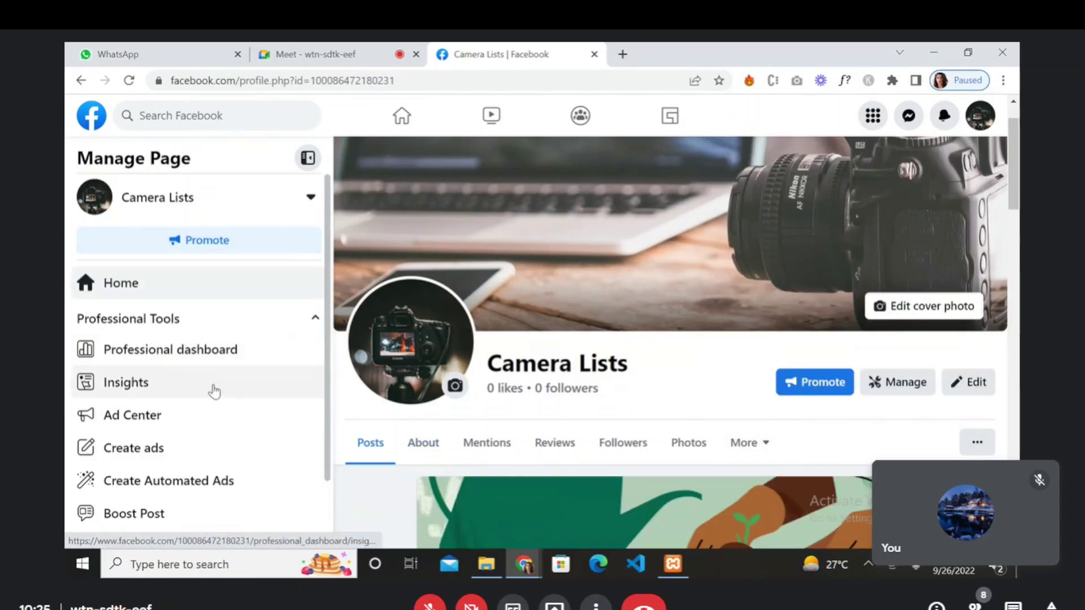
scroll(214, 392, "down", 1)
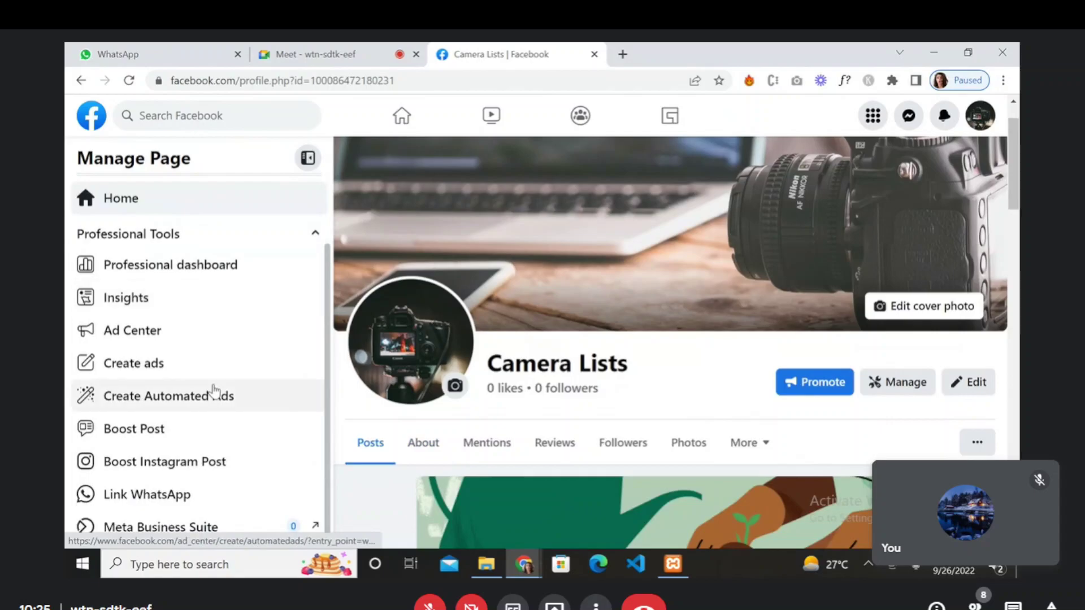
scroll(213, 389, "up", 2)
- Open the About section's Details about you and scroll through it, back to the top
left_click(410, 442)
scroll(506, 491, "down", 5)
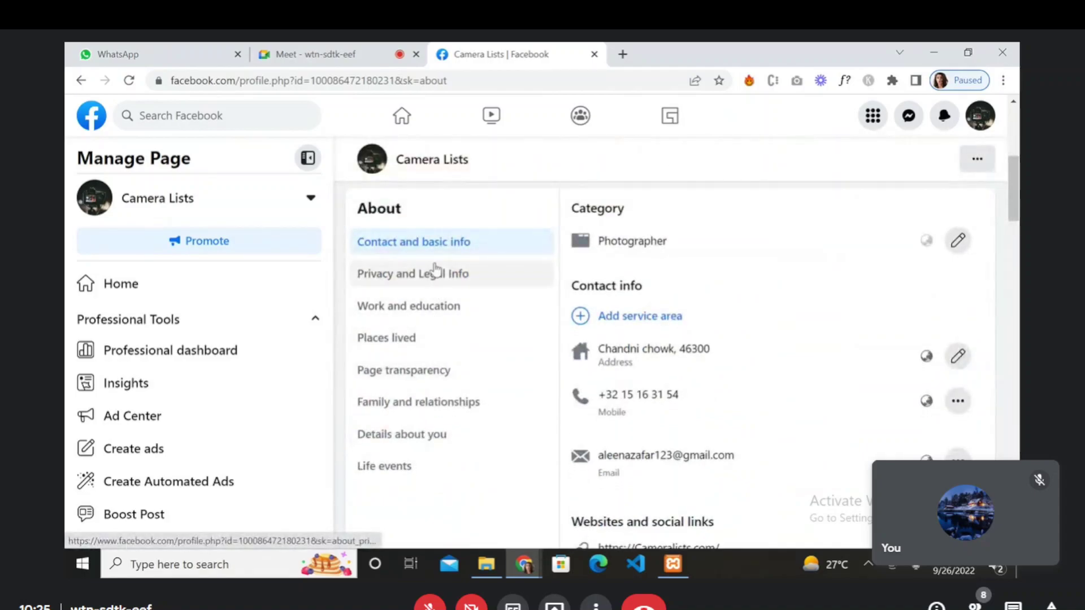
left_click(421, 436)
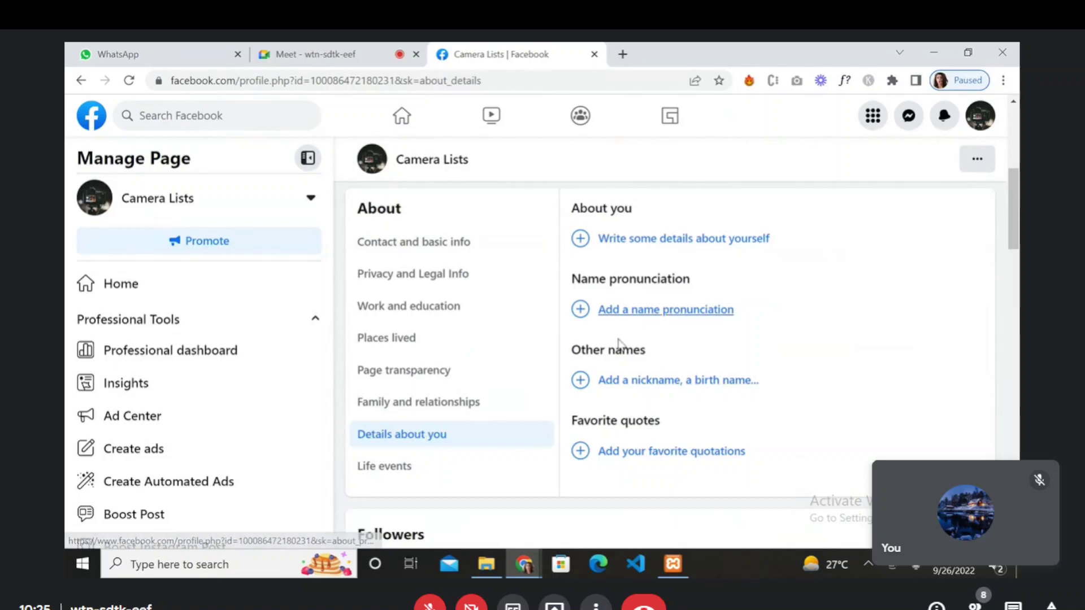
scroll(477, 446, "down", 4)
scroll(478, 447, "down", 8)
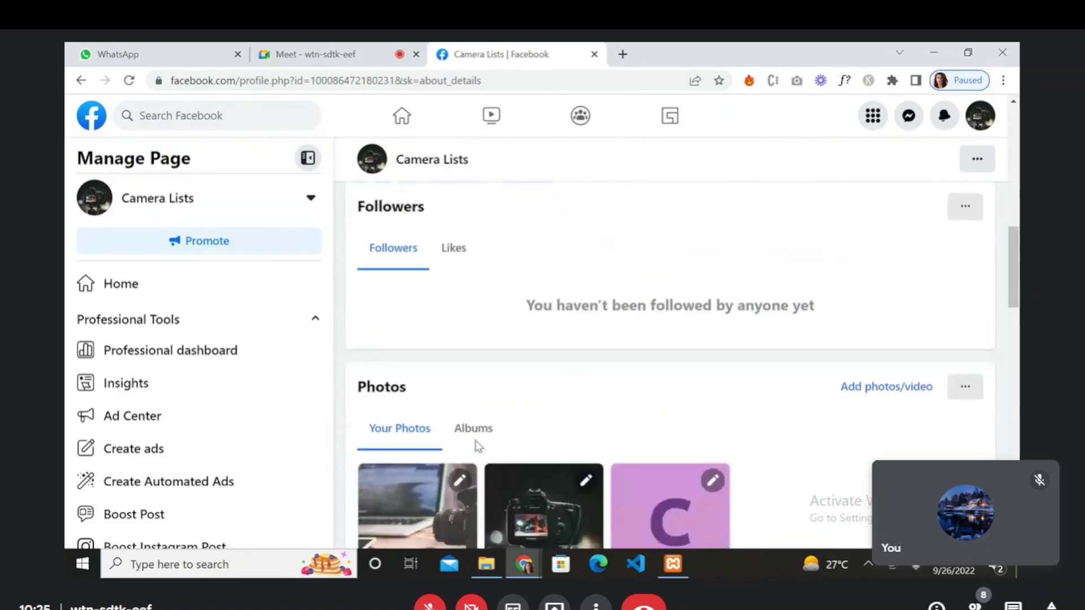
scroll(477, 446, "down", 8)
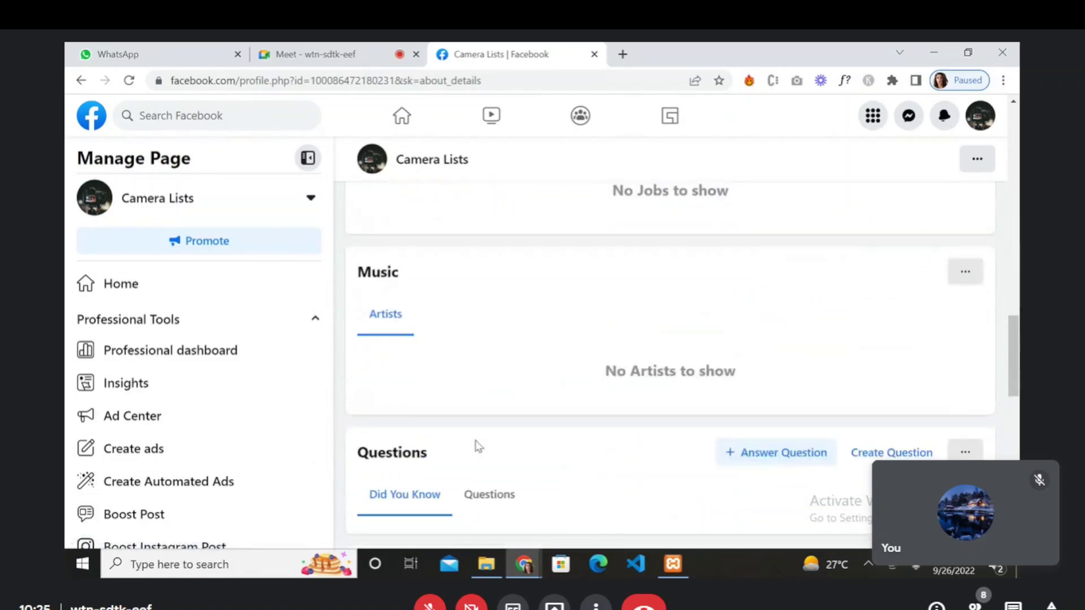
scroll(478, 446, "up", 2)
key("Home")
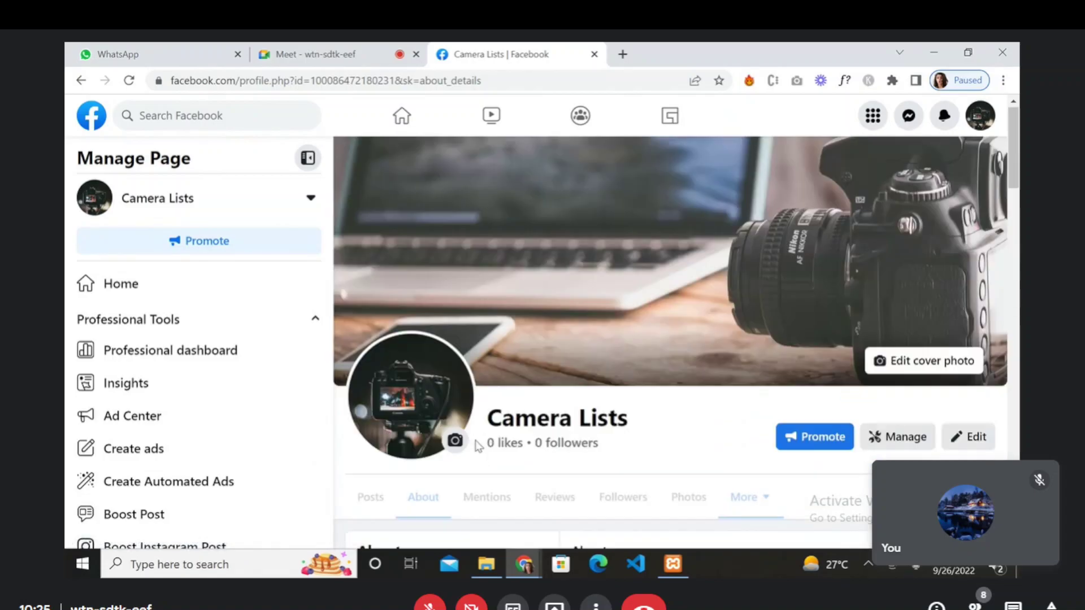
- Look over the More sections dropdown and close it again
left_click(756, 503)
scroll(751, 452, "down", 1)
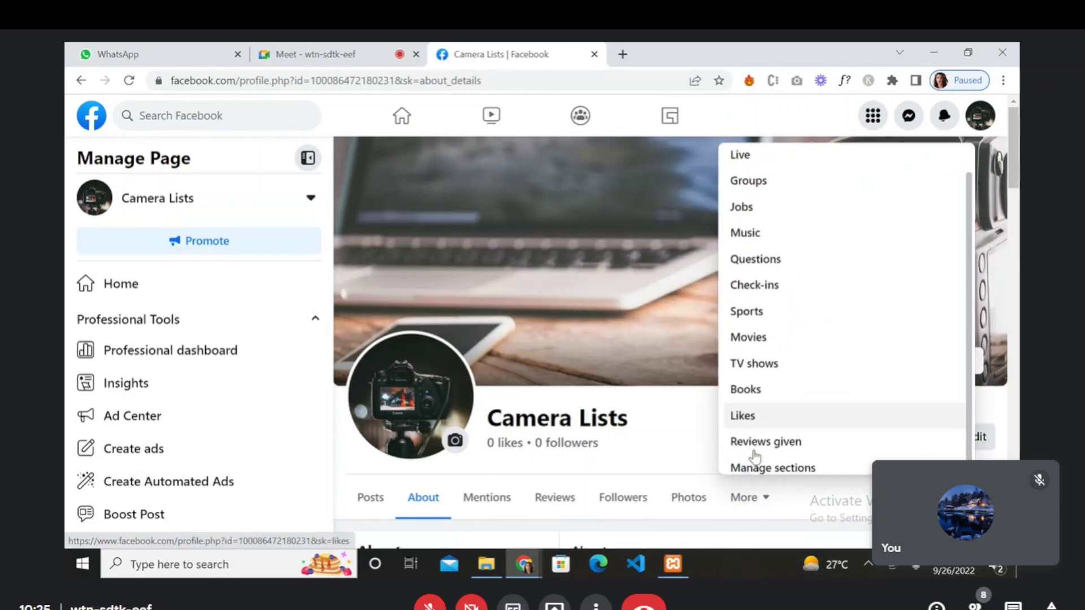
scroll(755, 455, "up", 1)
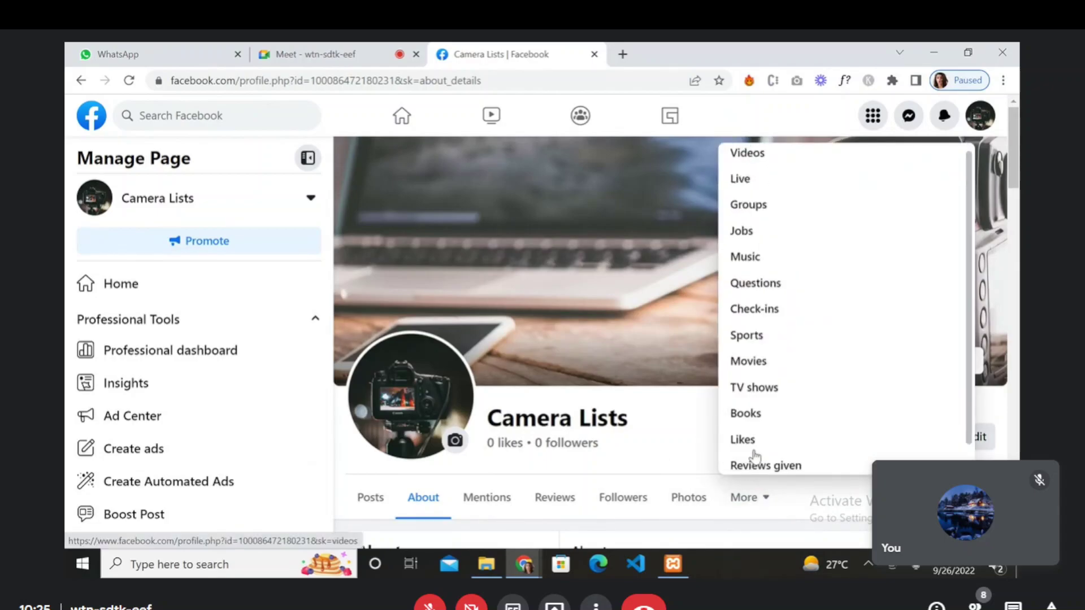
left_click(697, 466)
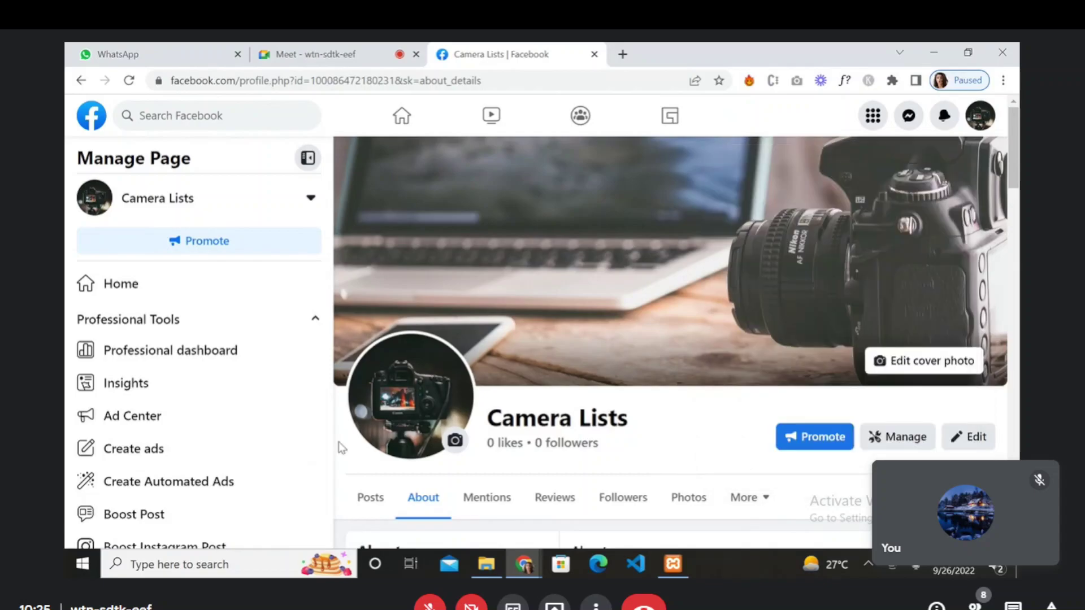
- Open the Camera Lists professional dashboard and review its Insights home
left_click(220, 362)
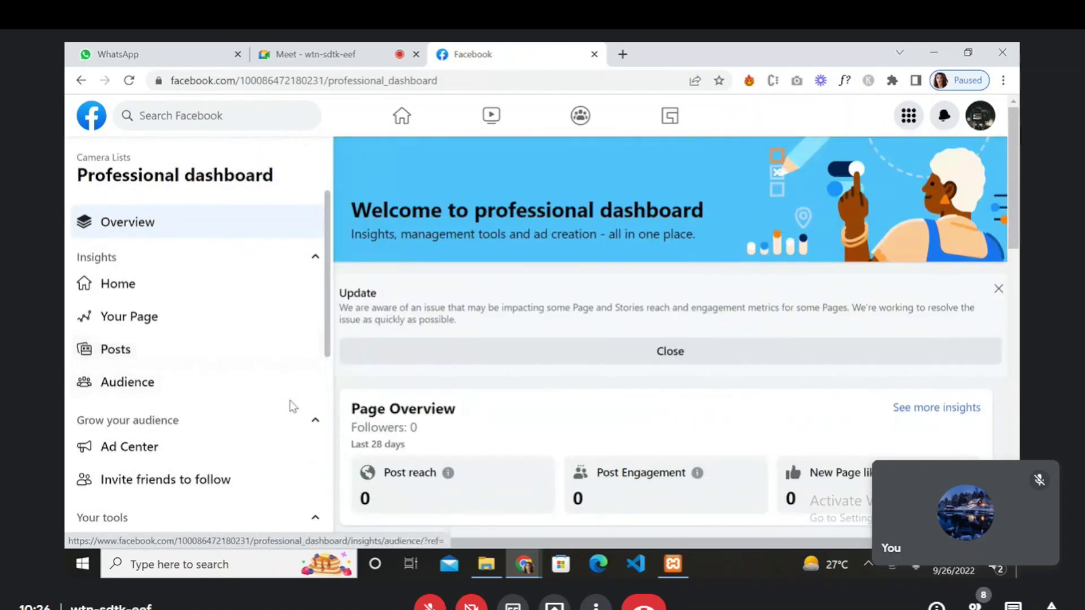
scroll(660, 402, "down", 4)
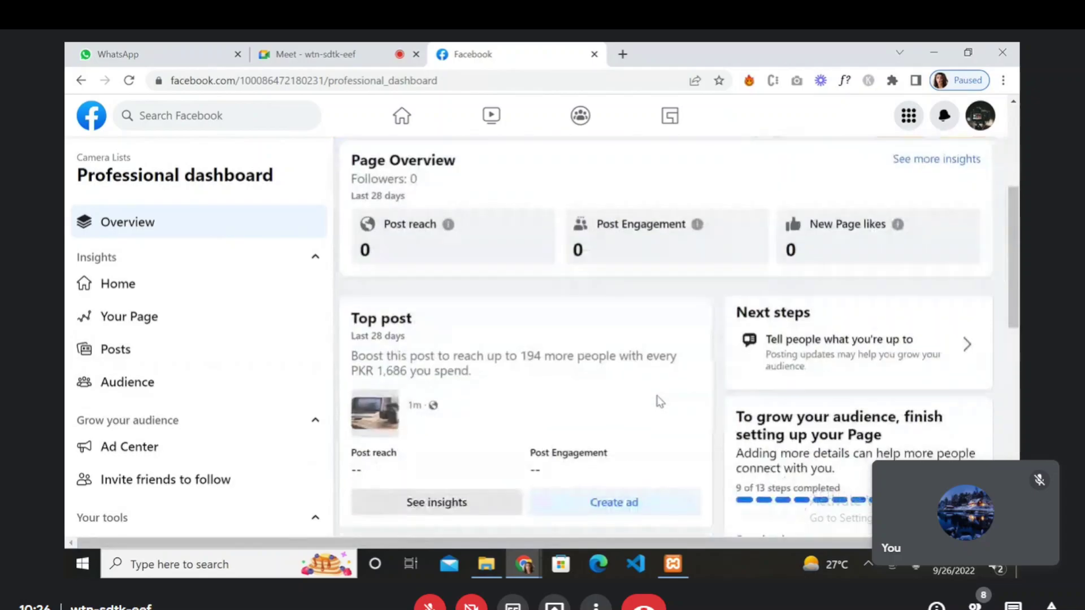
scroll(658, 401, "down", 2)
scroll(655, 398, "up", 6)
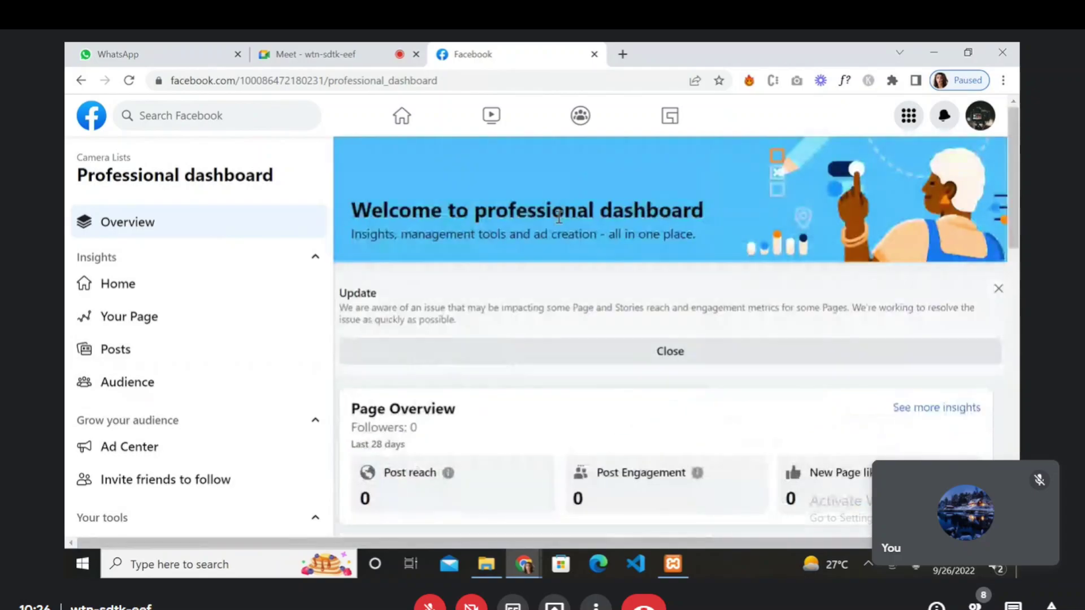
left_click(177, 295)
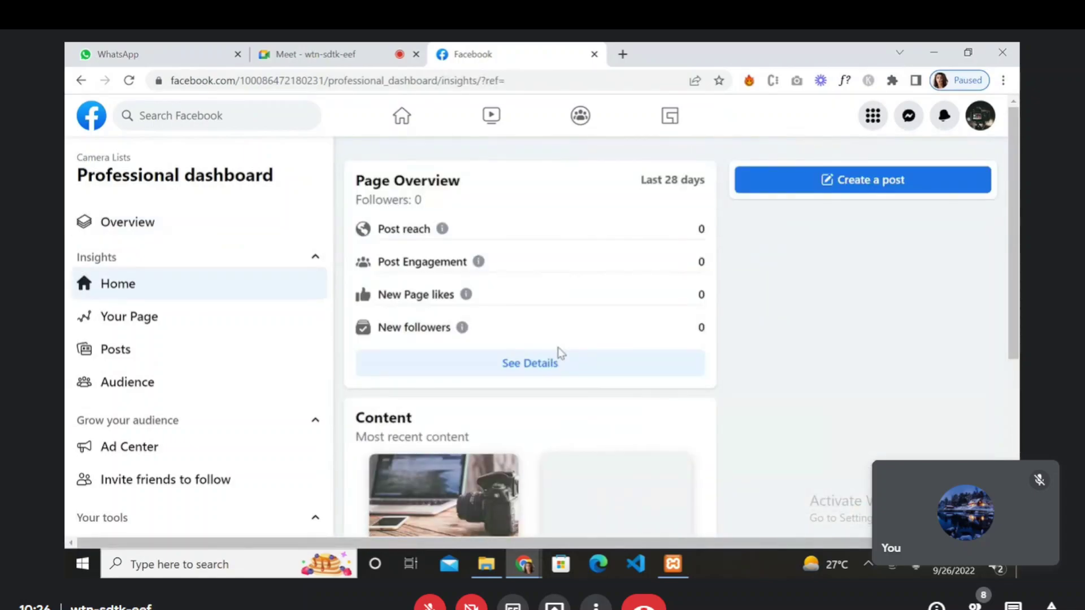
scroll(537, 405, "down", 3)
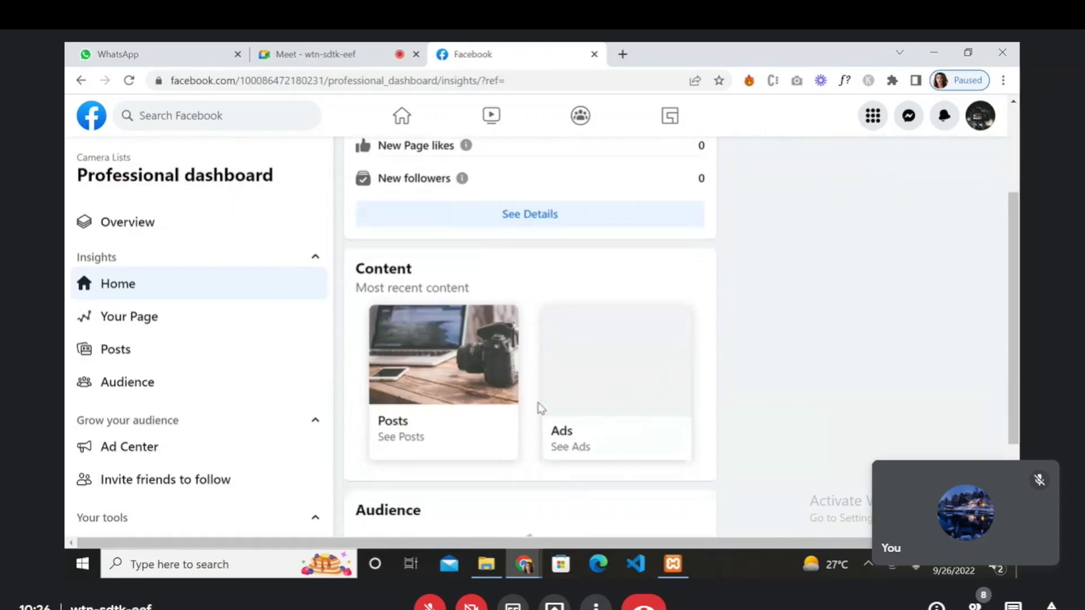
scroll(540, 408, "down", 2)
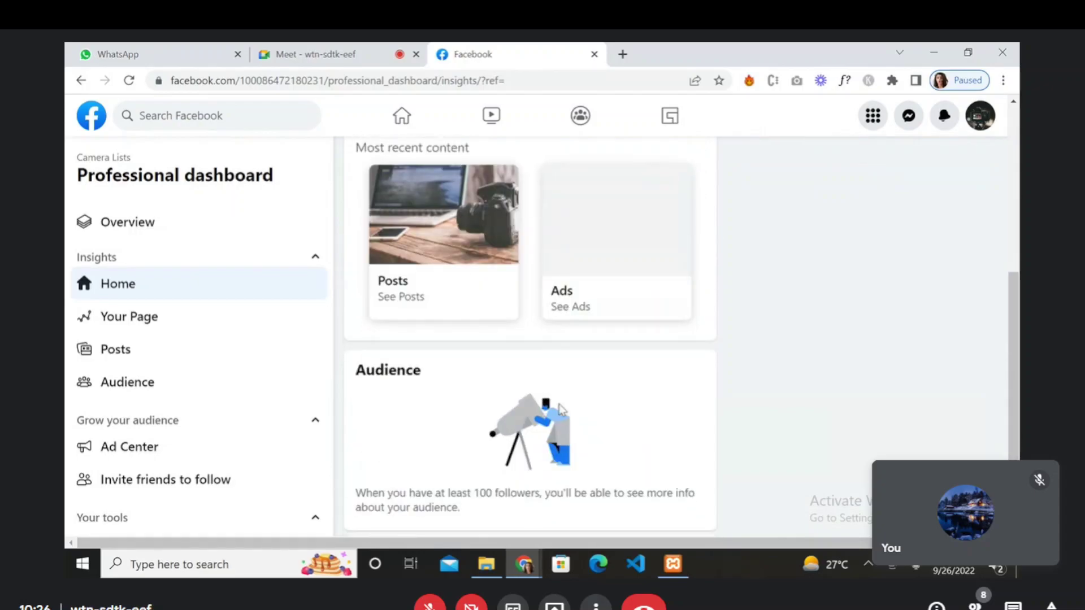
scroll(559, 409, "up", 5)
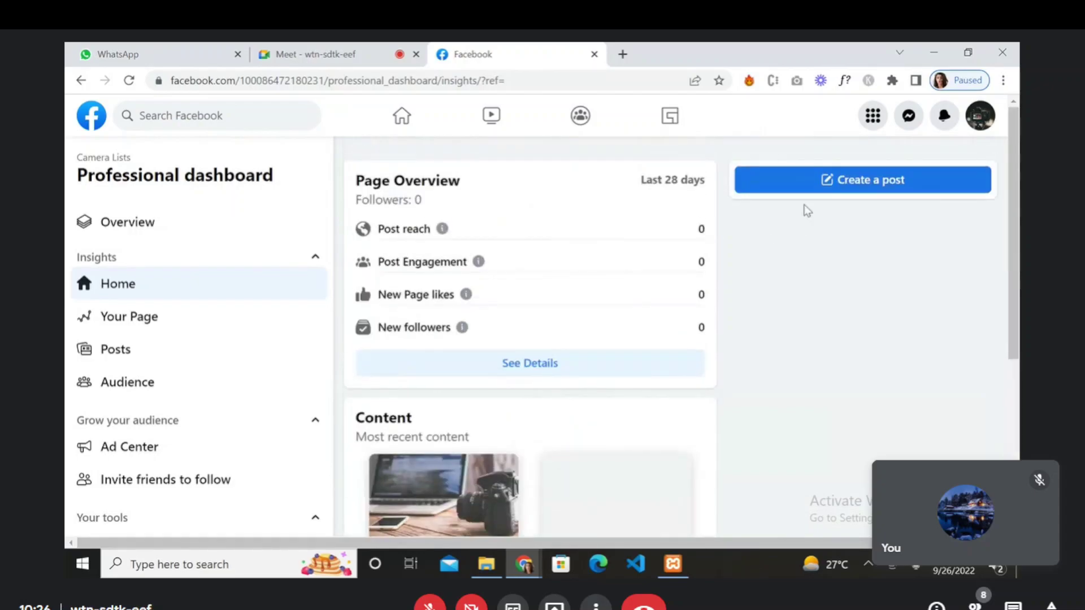
- Start a new Camera Lists post, accepting Public as the default audience
left_click(830, 181)
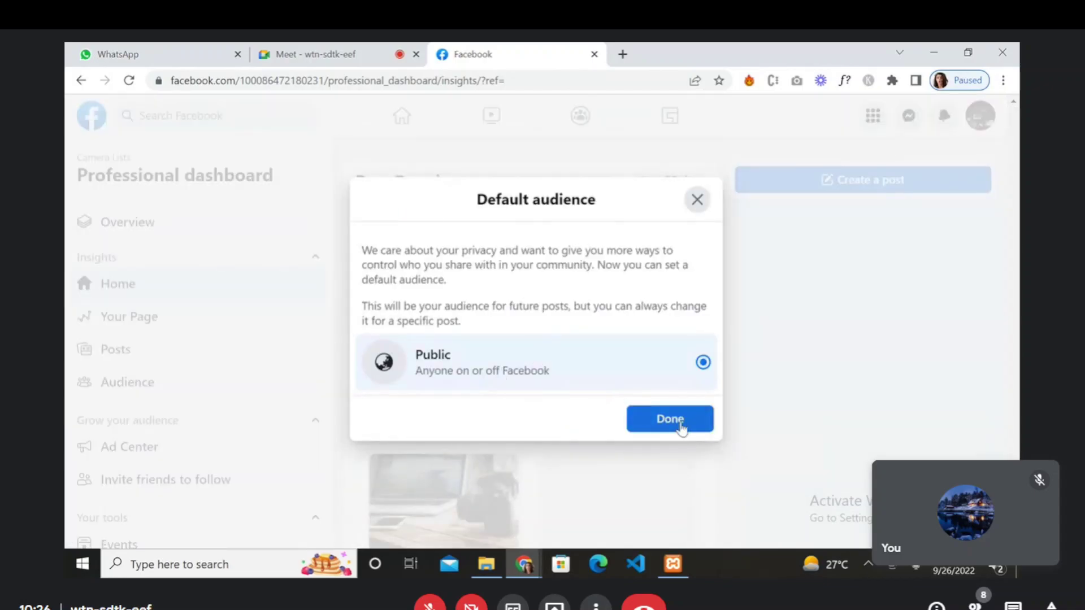
left_click(681, 426)
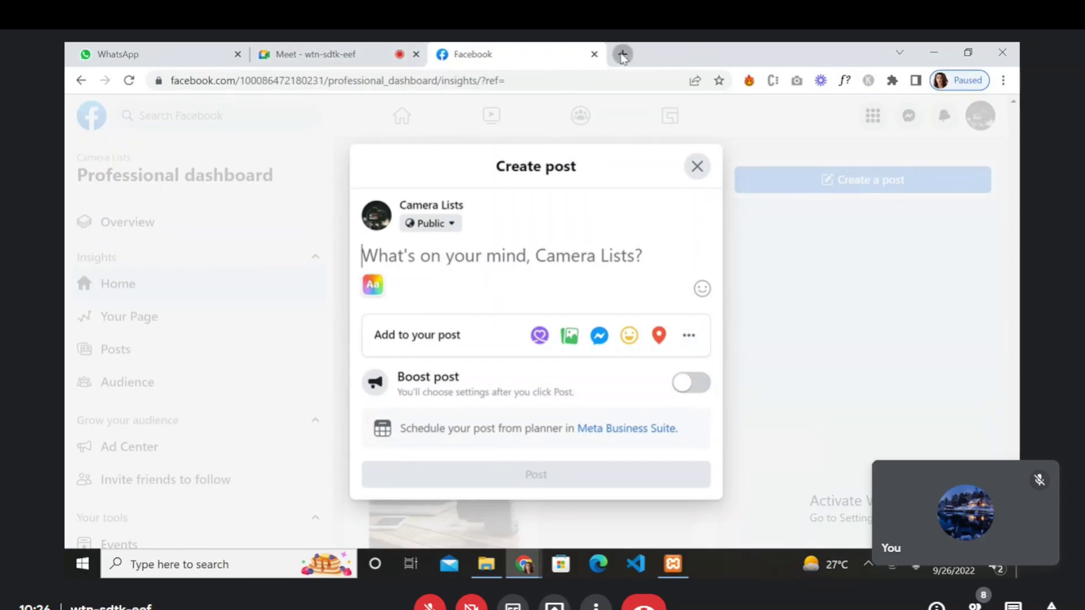
left_click(623, 54)
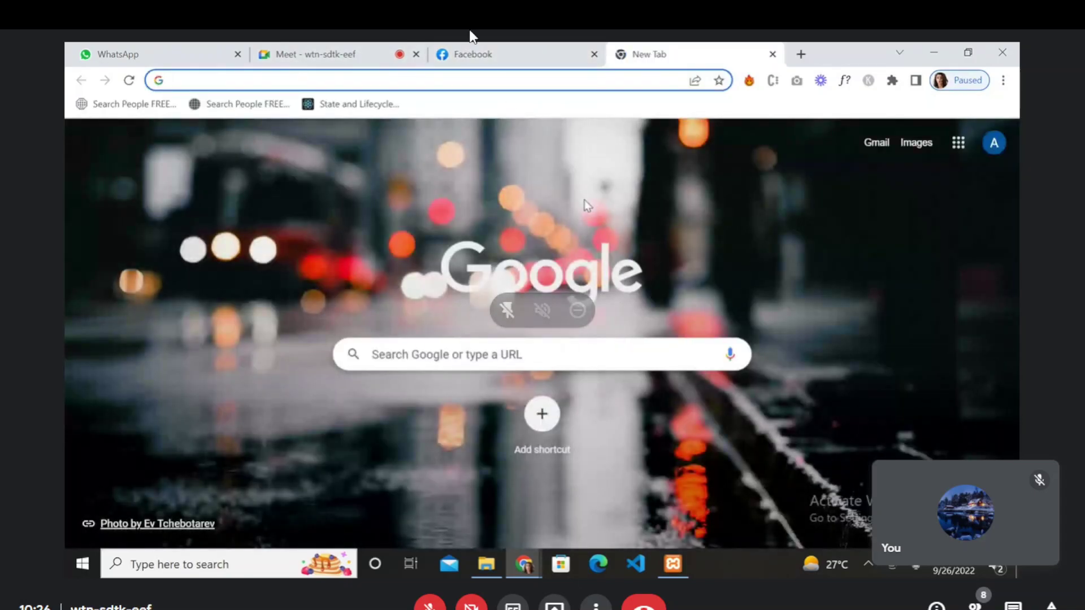
- Begin entering 'localhost' in the new tab's address bar
type("lo")
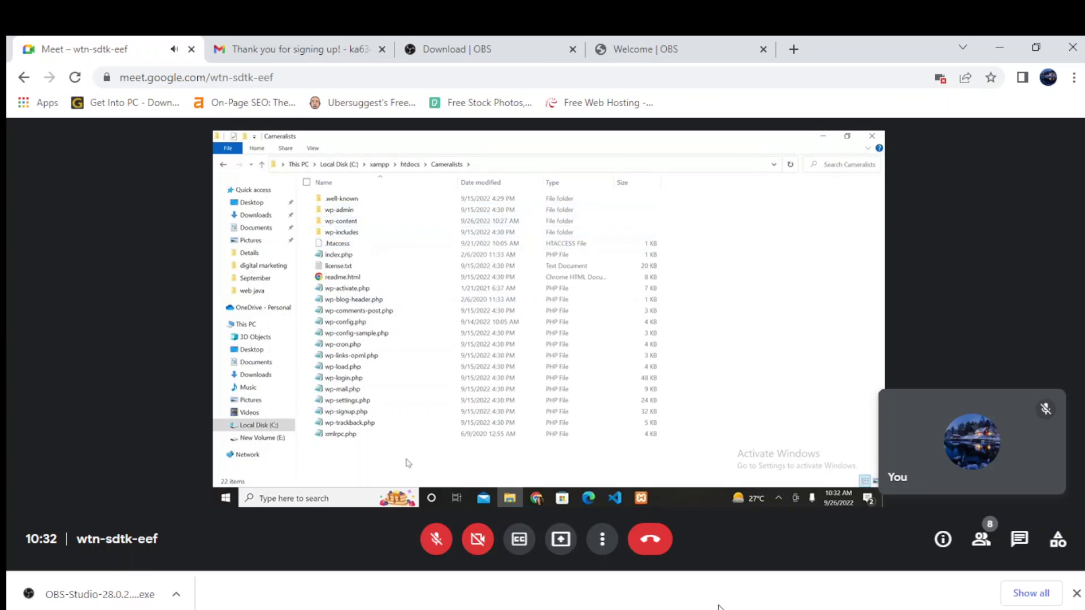
- Go up to htdocs, switch to the 000webhost sign-up window and start entering the email address
left_click(262, 165)
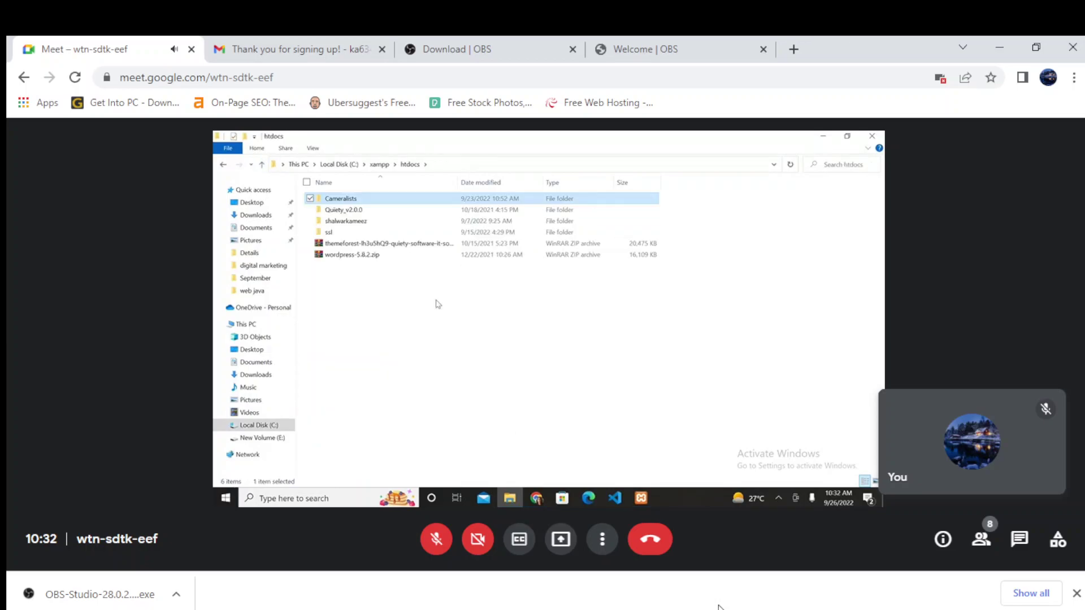
left_click(538, 500)
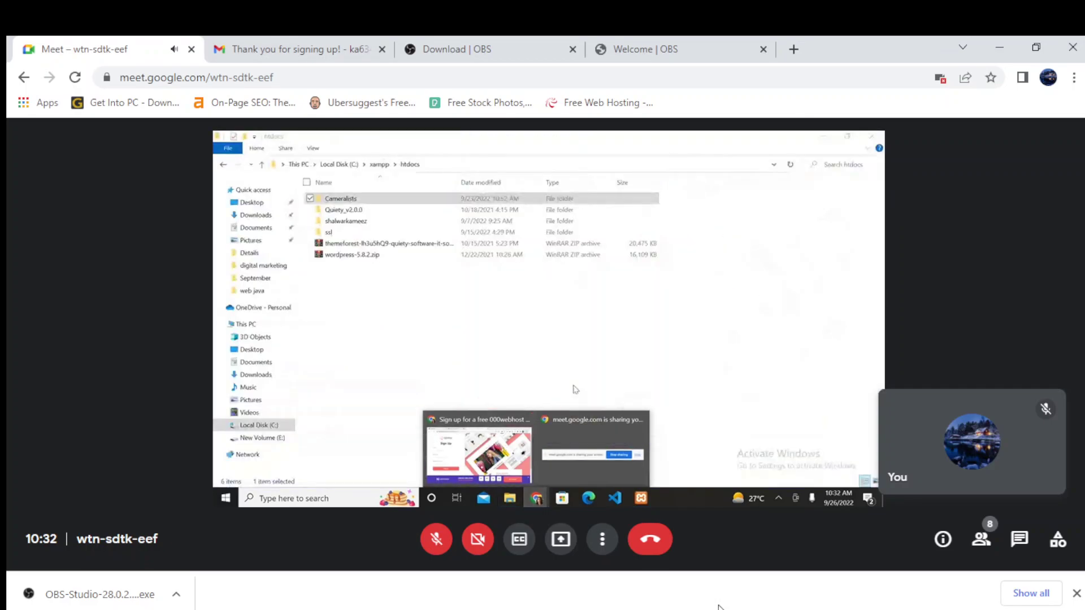
left_click(508, 454)
left_click(328, 281)
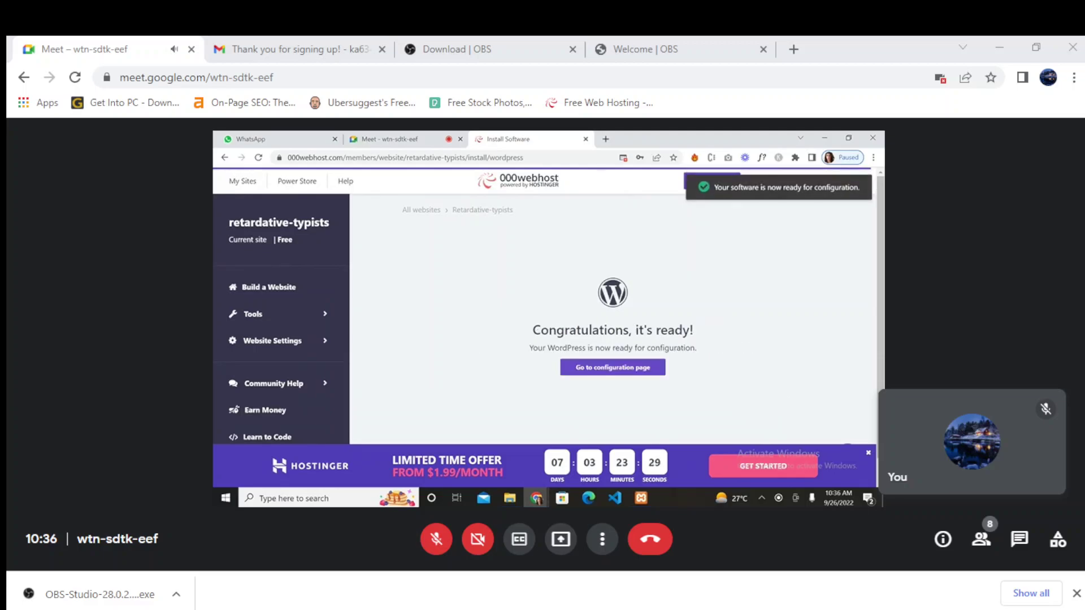
- Open the WordPress login page and enter admin as the username
left_click(602, 368)
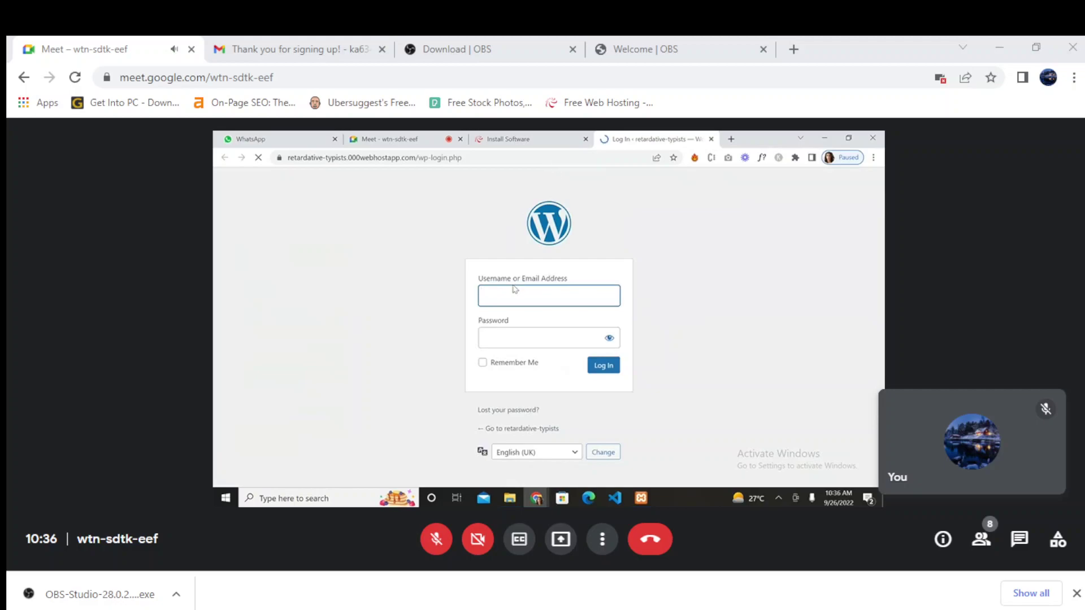
left_click(512, 293)
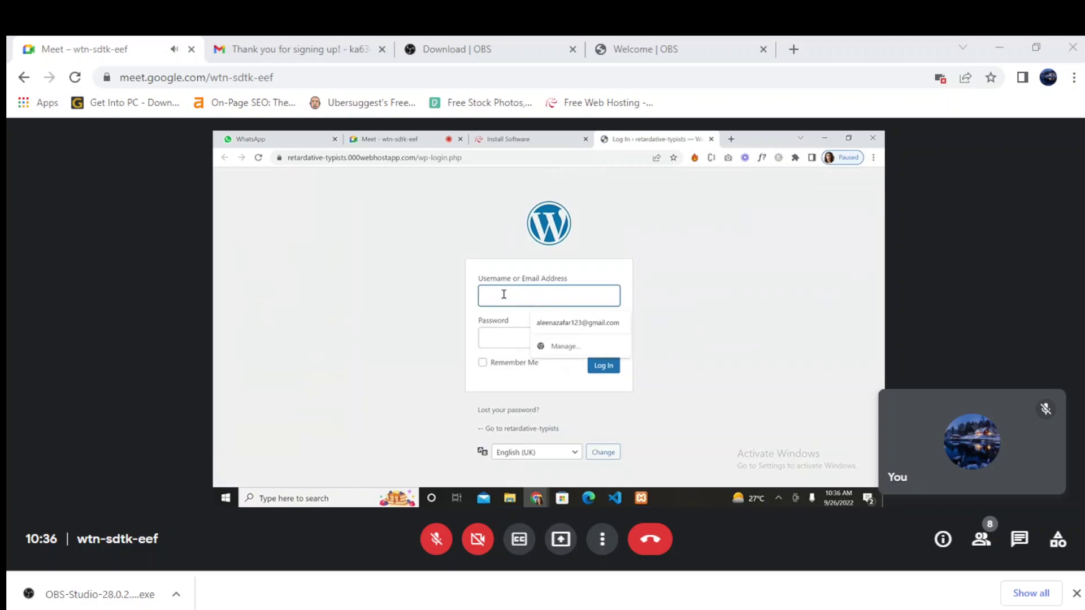
type("admin")
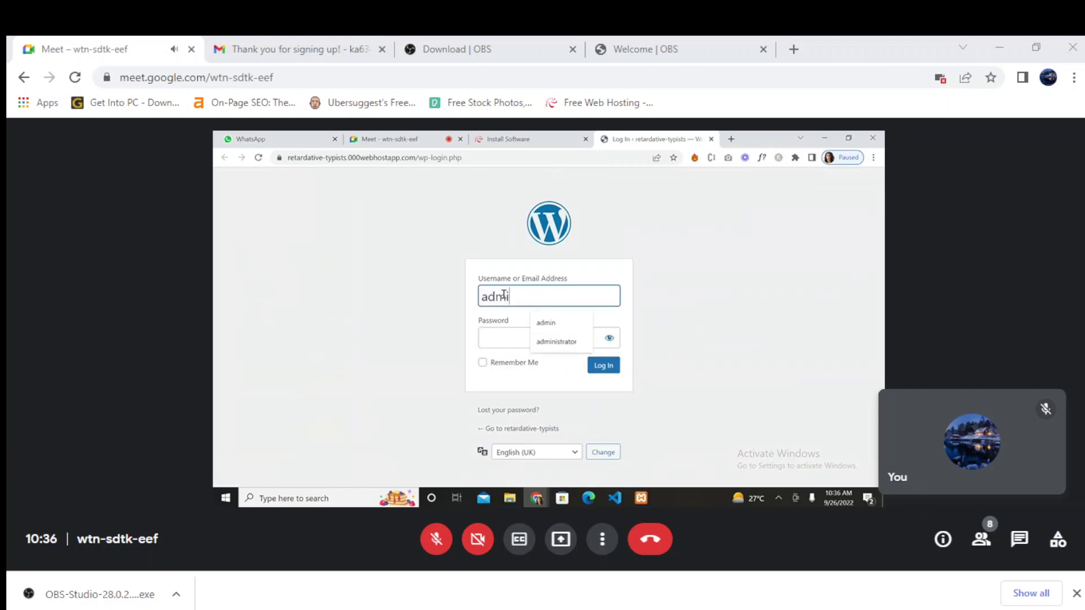
left_click(503, 343)
- Return to the 000webhost install tab and open then close the account menu
left_click(511, 140)
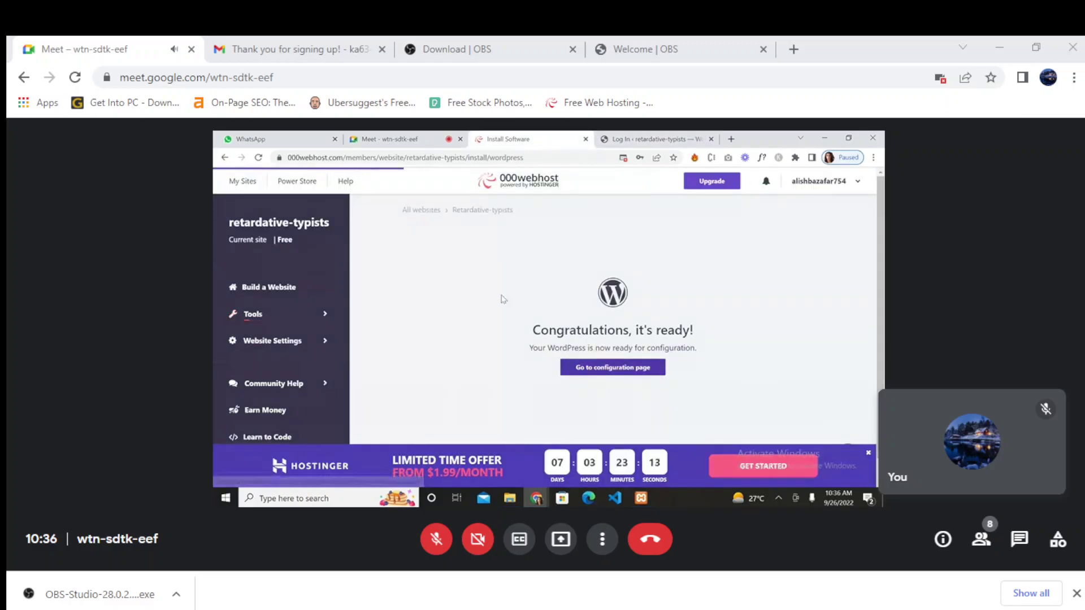
left_click(816, 186)
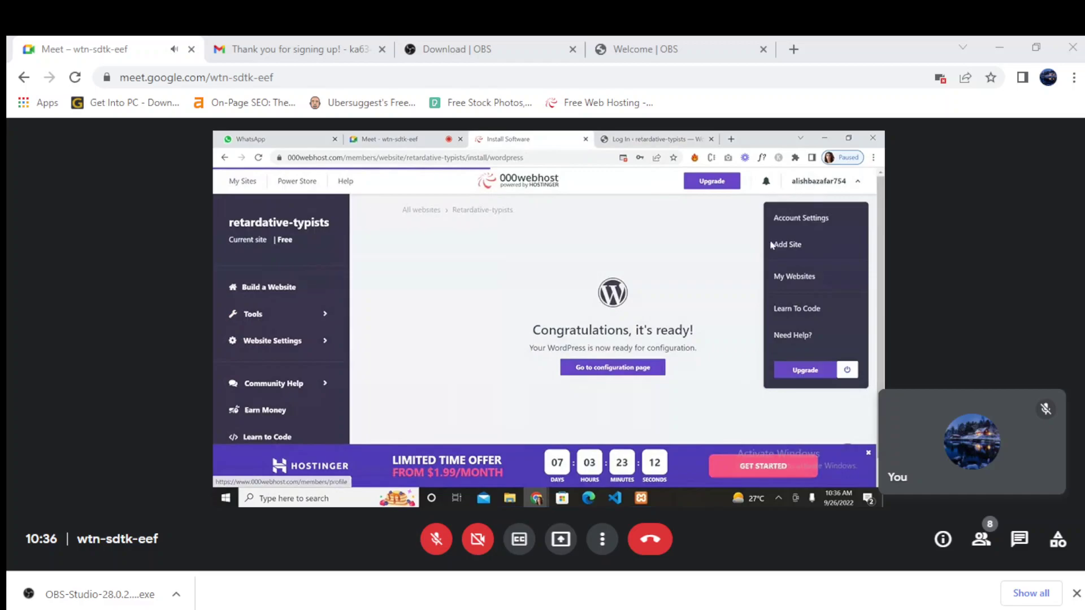
left_click(724, 290)
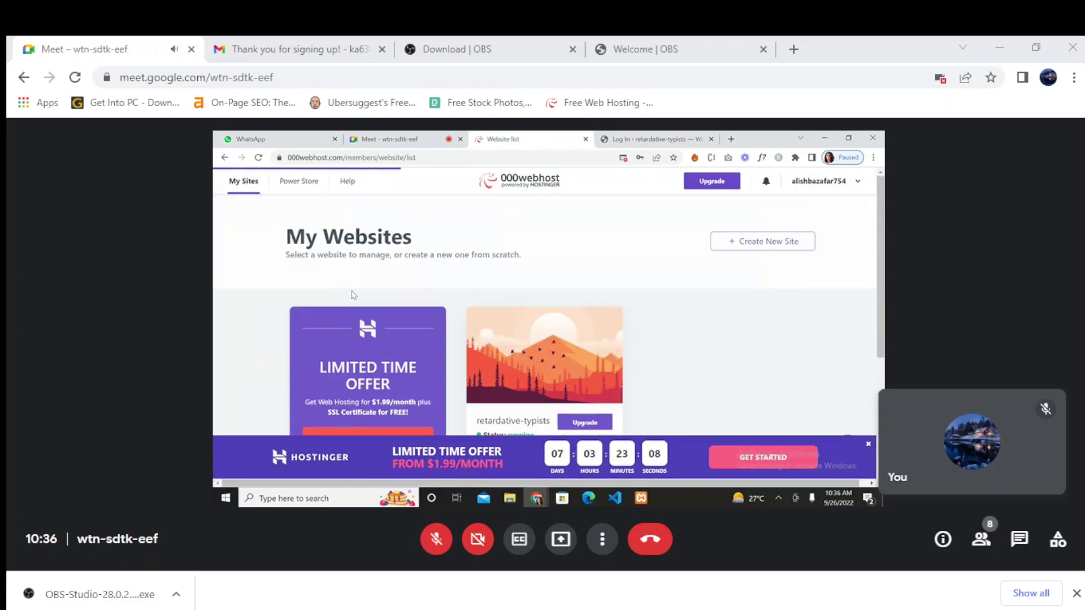
- Try View Site from the site's Quick Actions and back out of the deceptive-site warning
scroll(674, 370, "down", 2)
scroll(674, 370, "down", 3)
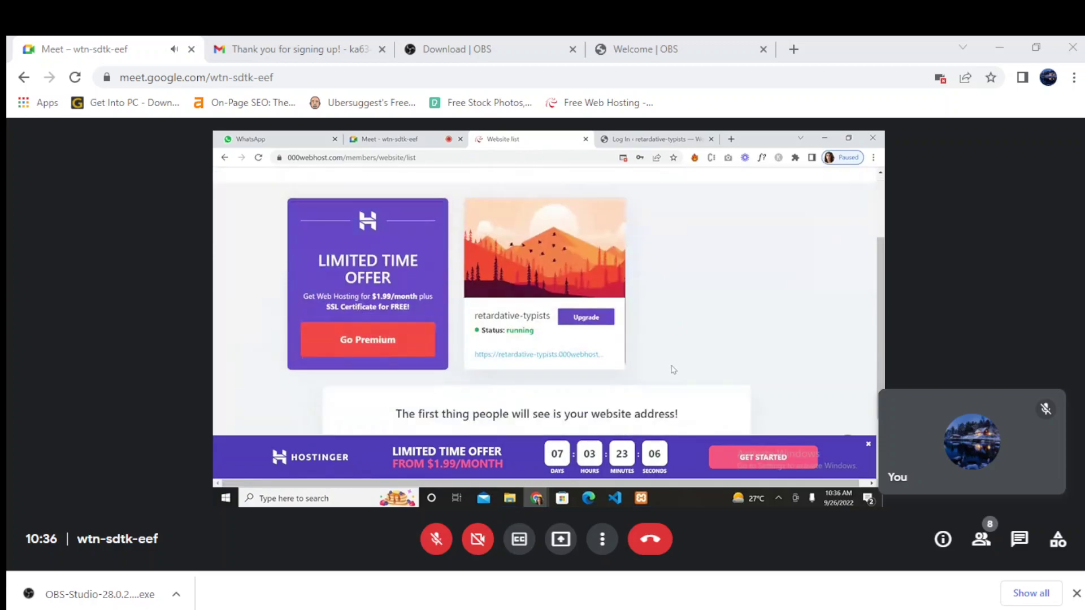
scroll(673, 370, "up", 3)
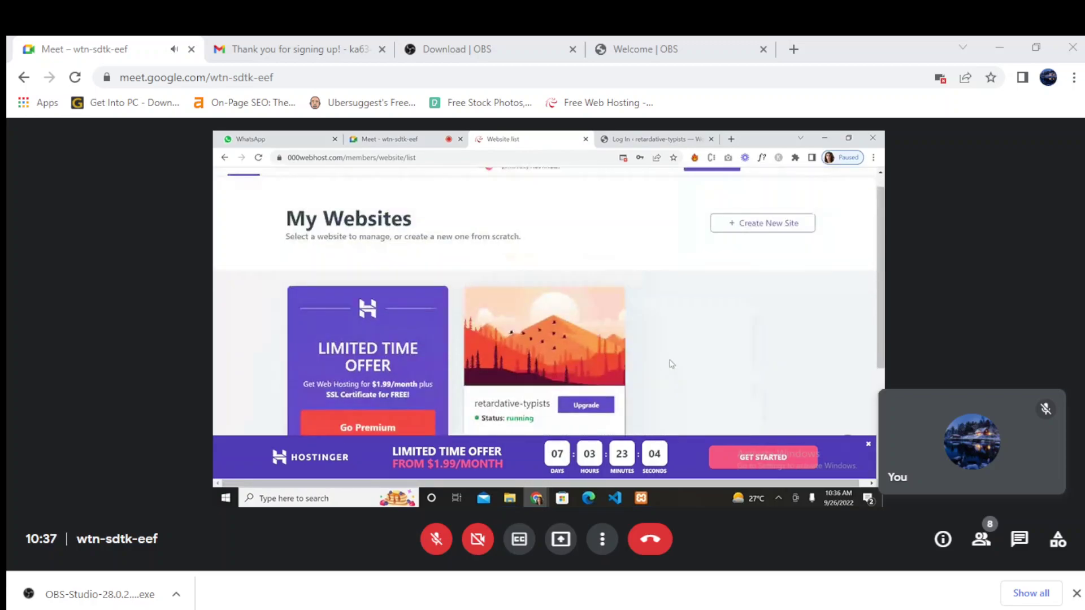
scroll(659, 363, "down", 1)
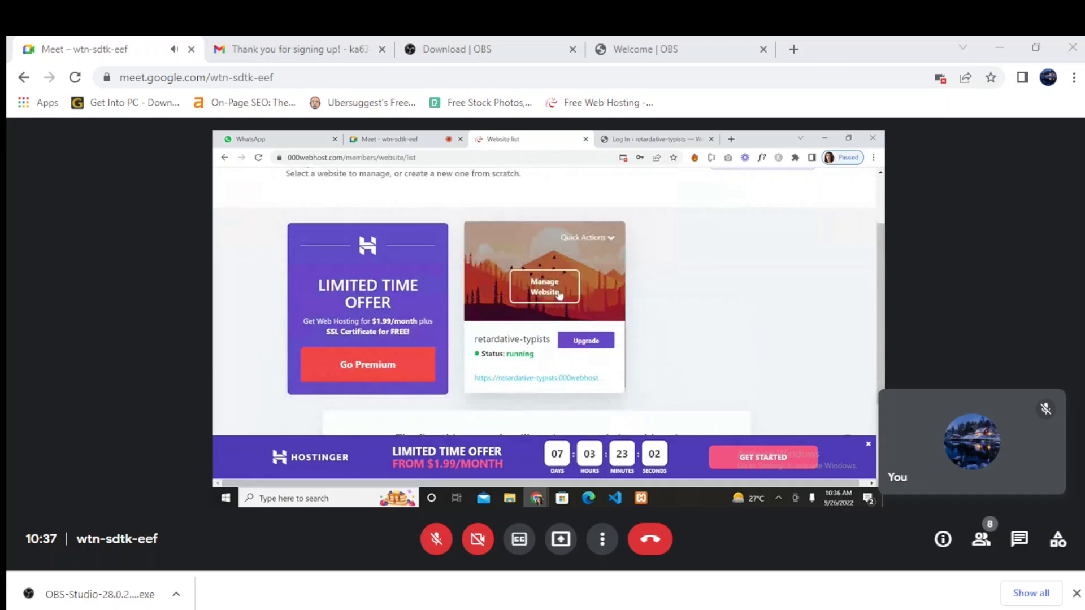
left_click(611, 239)
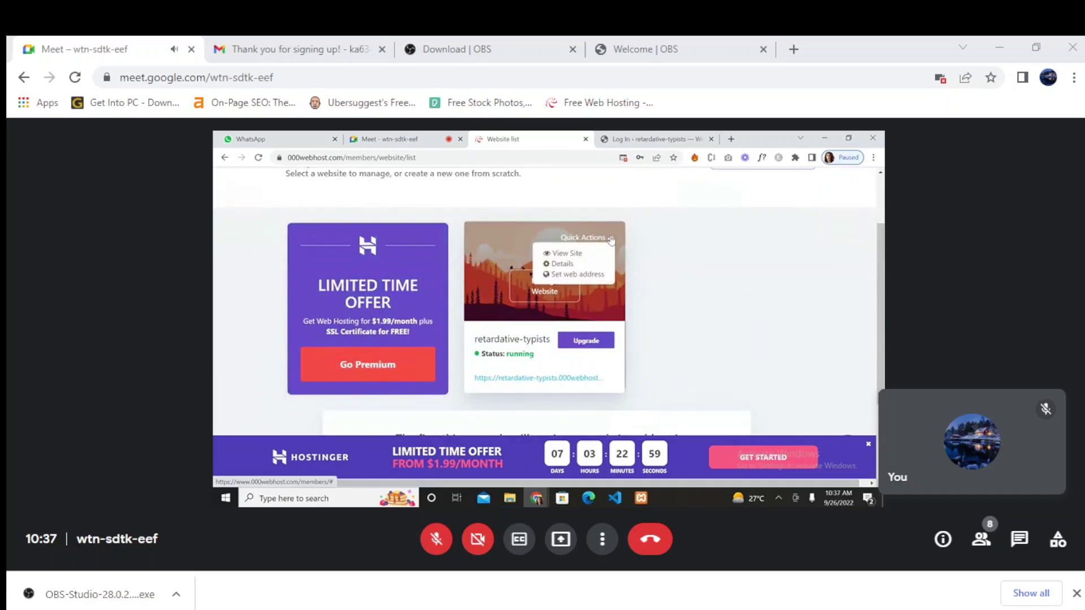
left_click(566, 256)
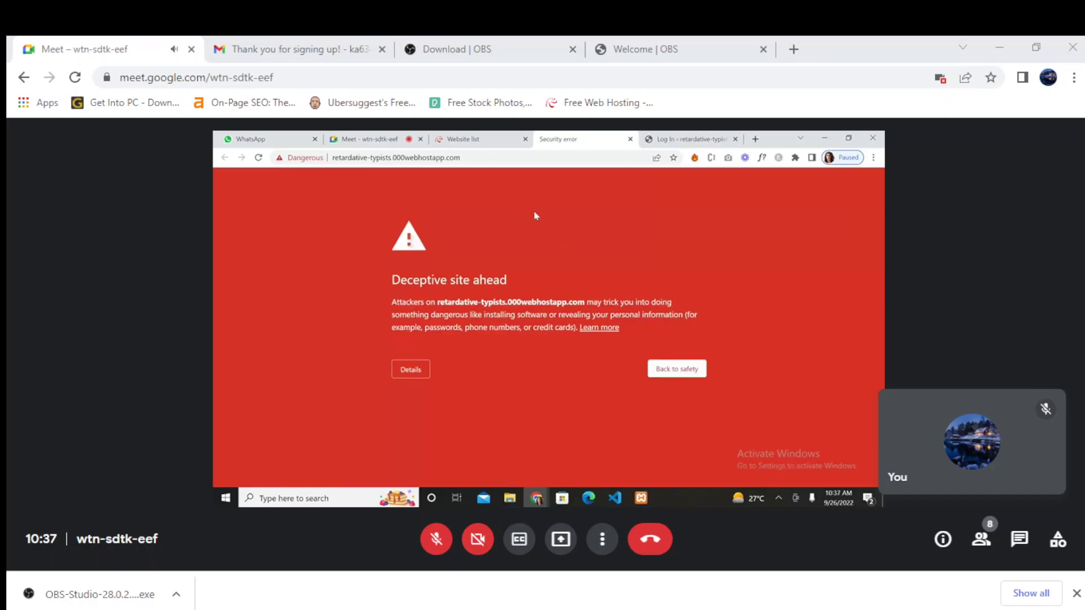
left_click(660, 373)
- Close the leftover warning and login tabs and open retardative-typists' Manage Website dashboard
left_click(490, 138)
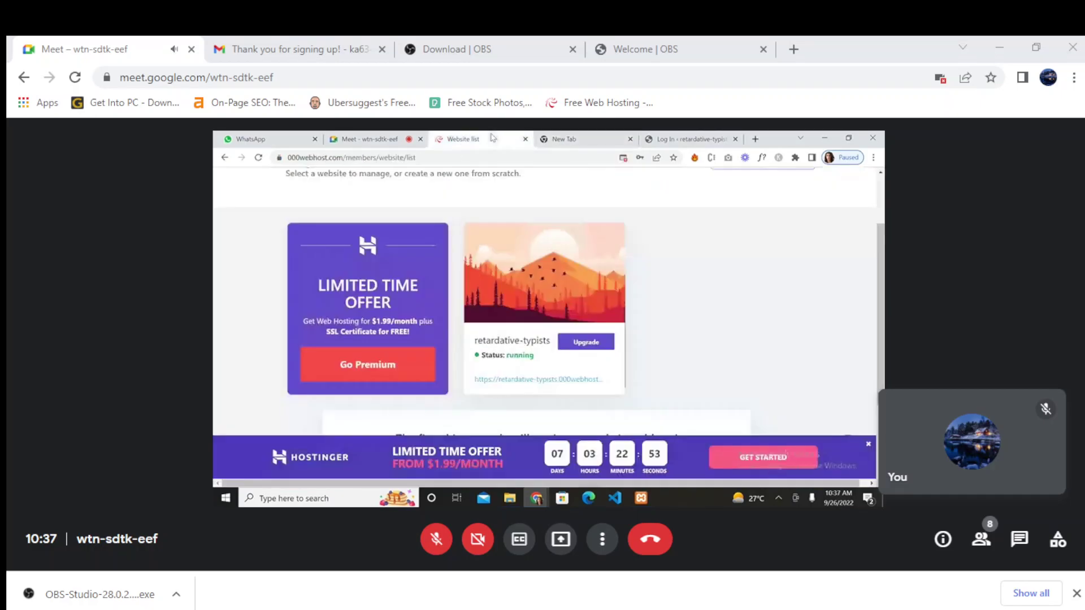
left_click(551, 379)
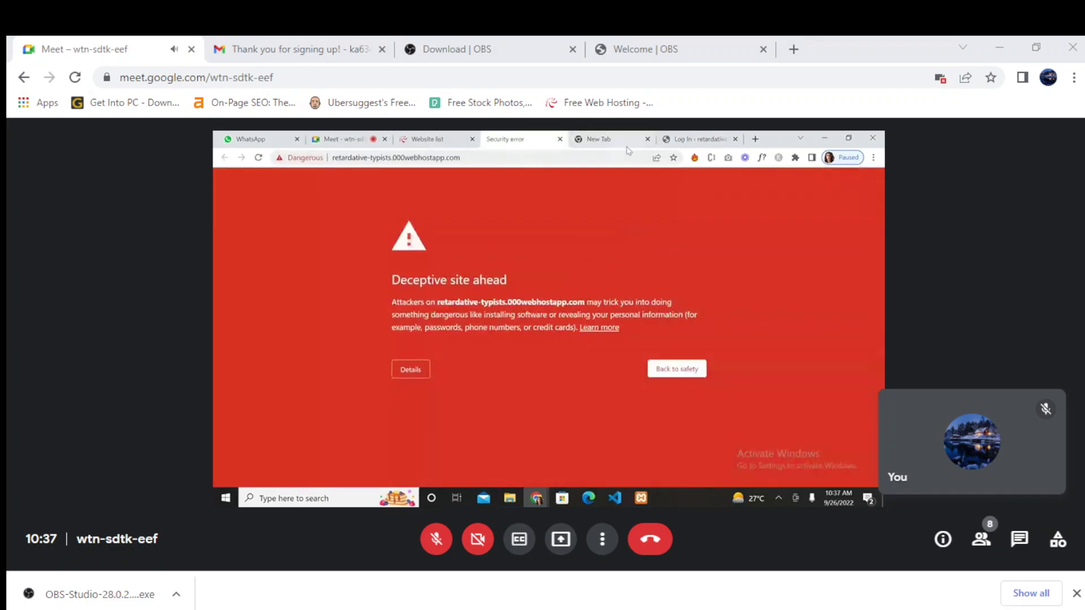
left_click(648, 139)
left_click(648, 139)
left_click(519, 138)
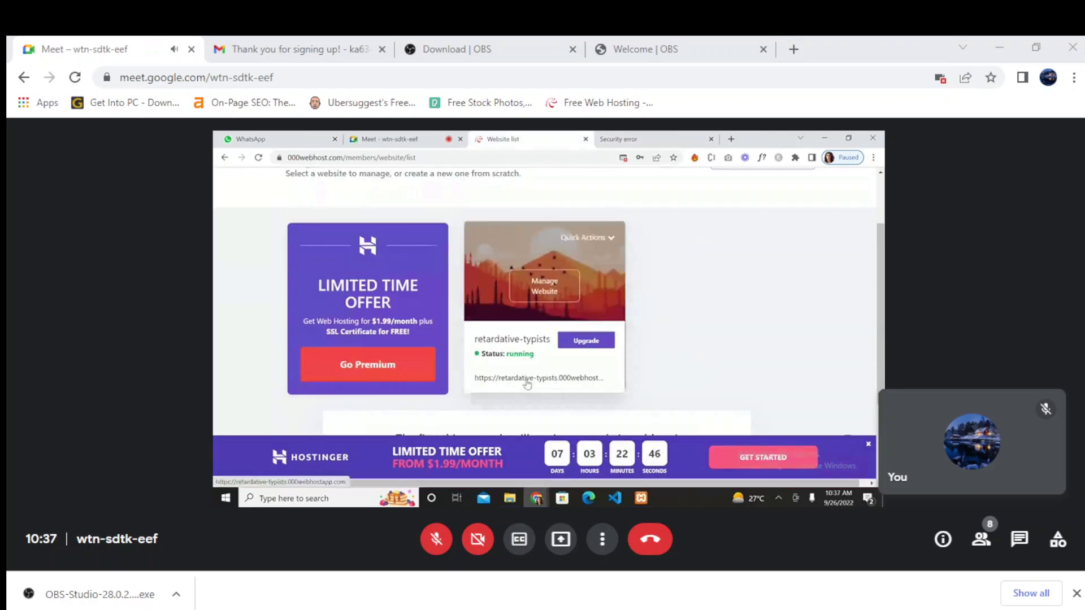
left_click(582, 244)
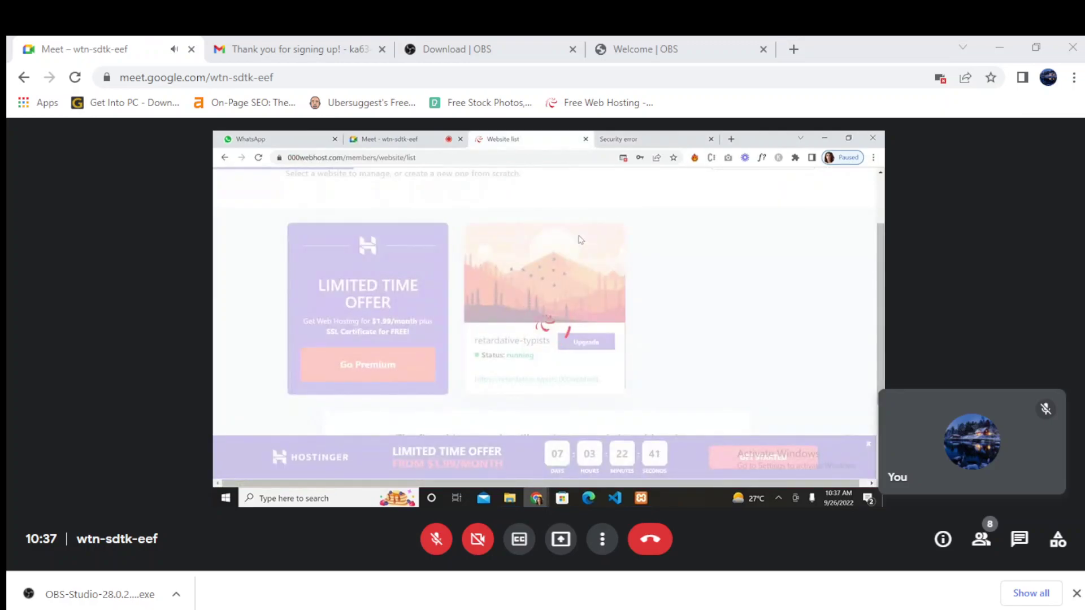
- Close the warning tab, go to Website Settings > File Manager and launch Upload Files
left_click(711, 139)
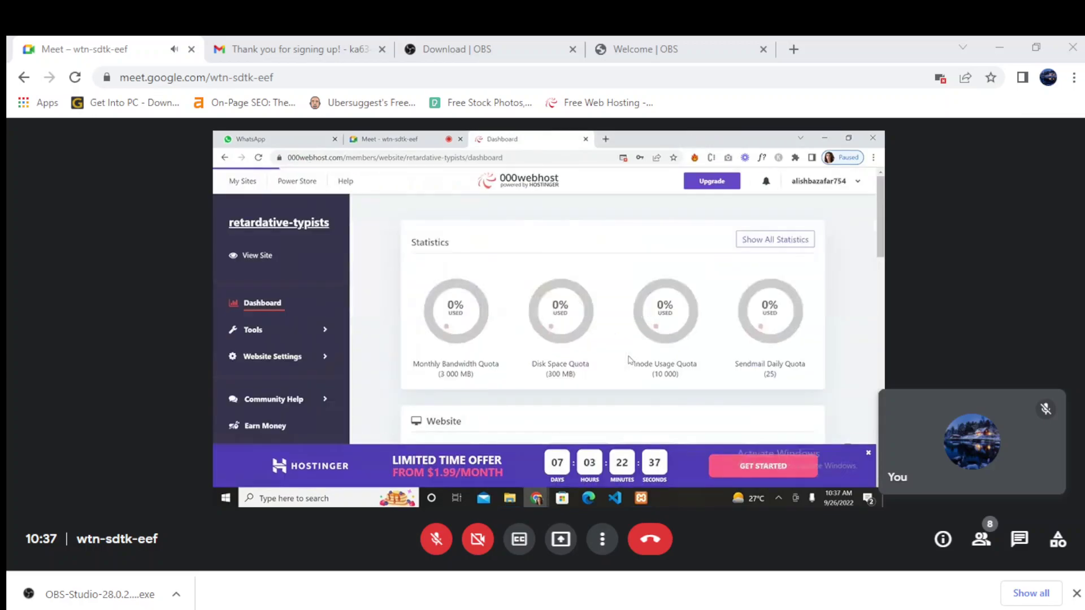
scroll(629, 360, "down", 5)
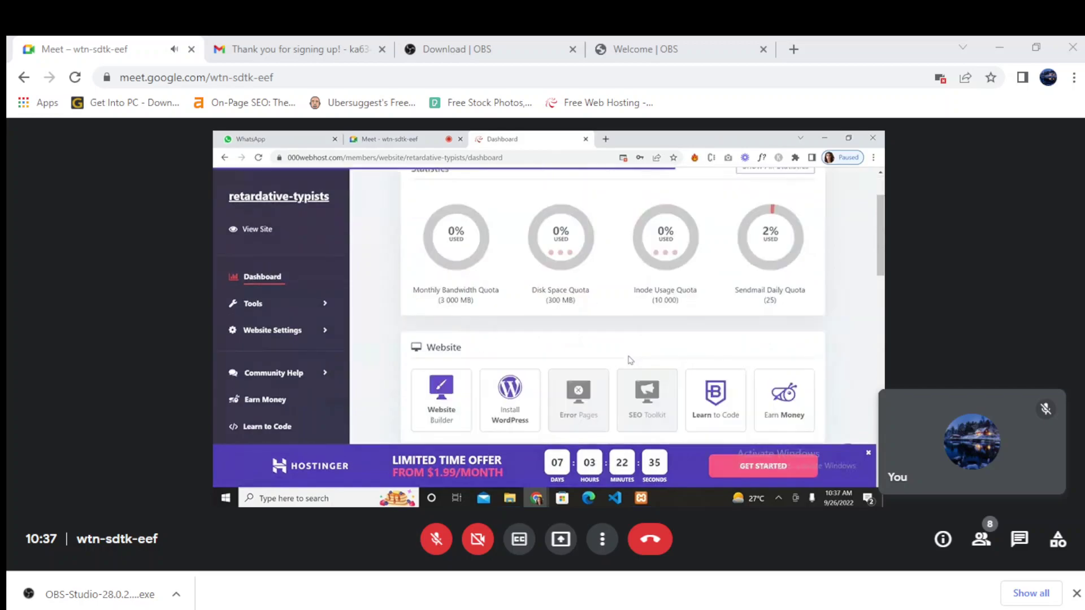
scroll(630, 360, "down", 10)
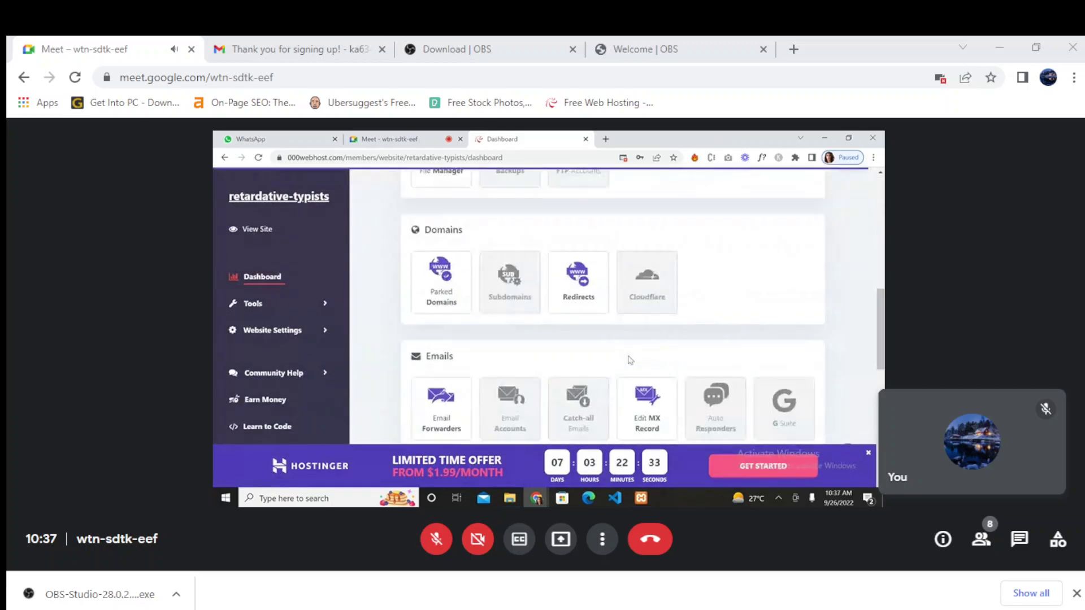
scroll(630, 360, "up", 15)
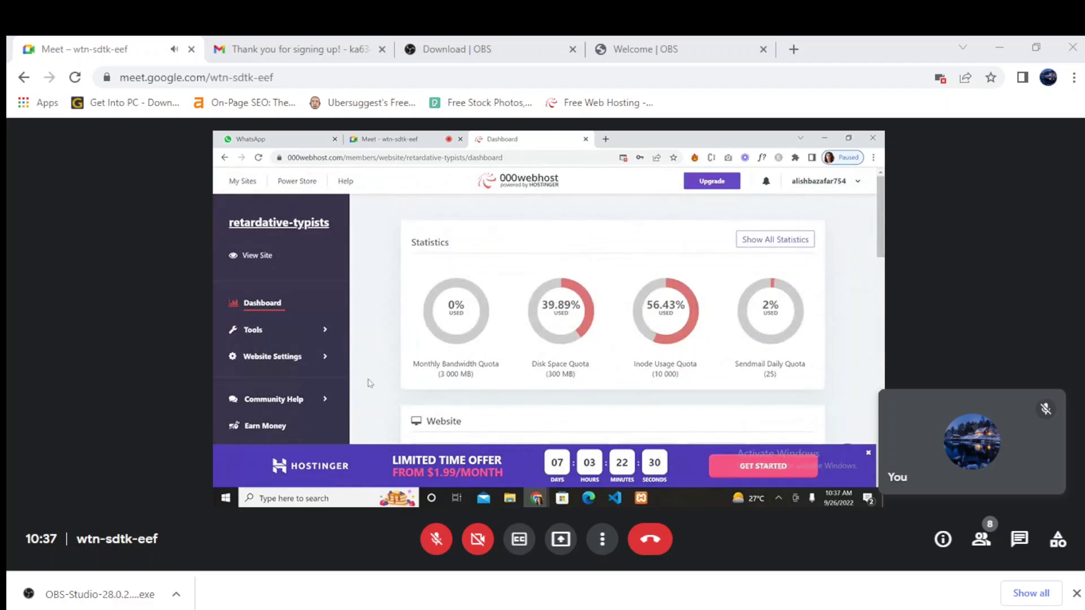
left_click(320, 357)
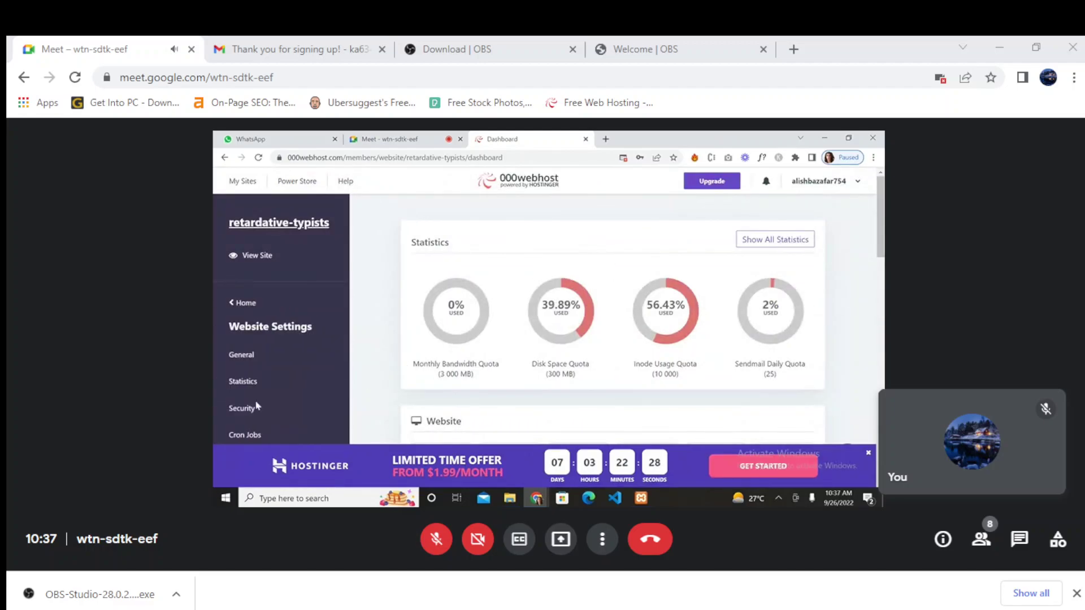
scroll(256, 406, "down", 3)
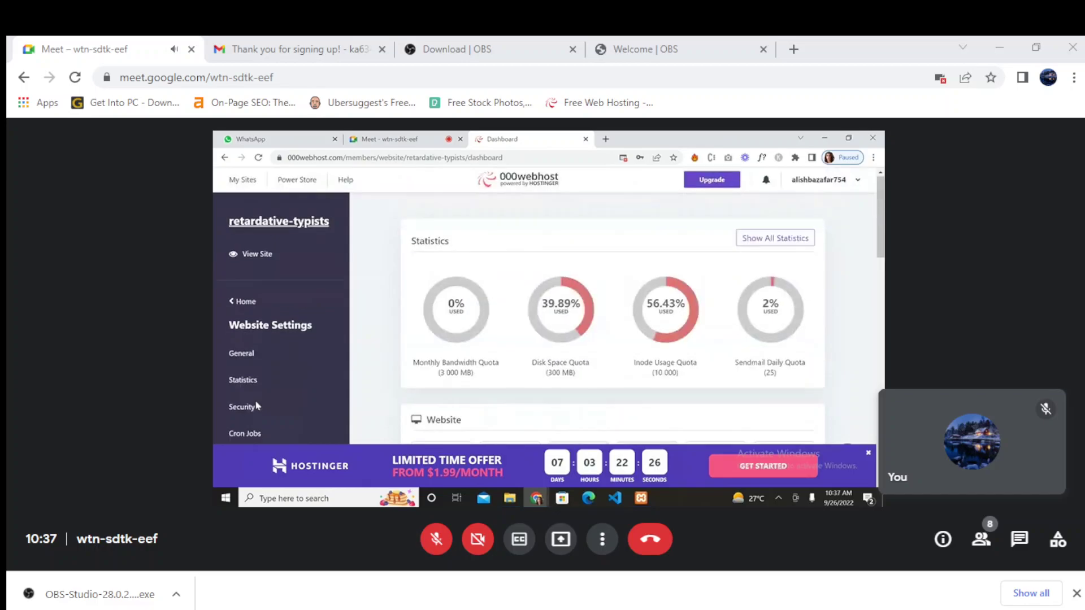
scroll(254, 408, "down", 3)
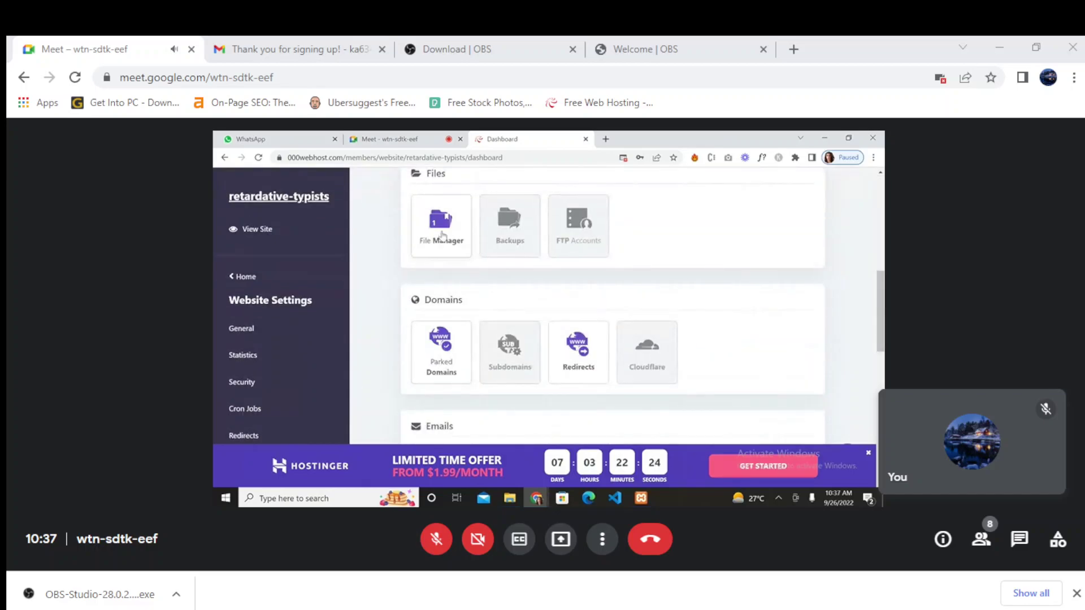
left_click(440, 232)
left_click(597, 353)
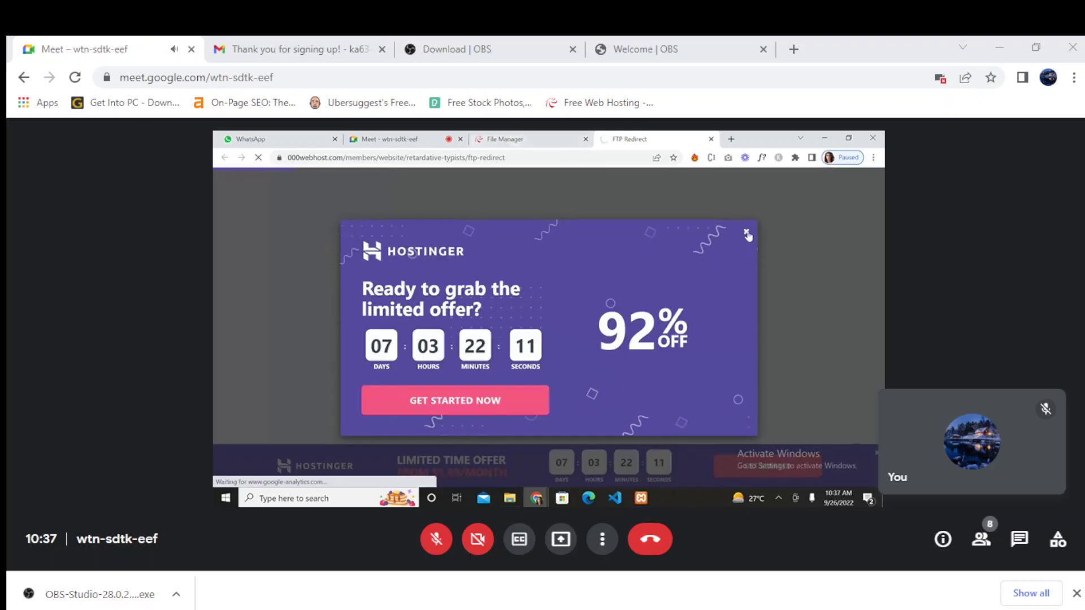
- Dismiss the discount popup and browse public_html, wp-content and wp-admin in the file manager
left_click(746, 231)
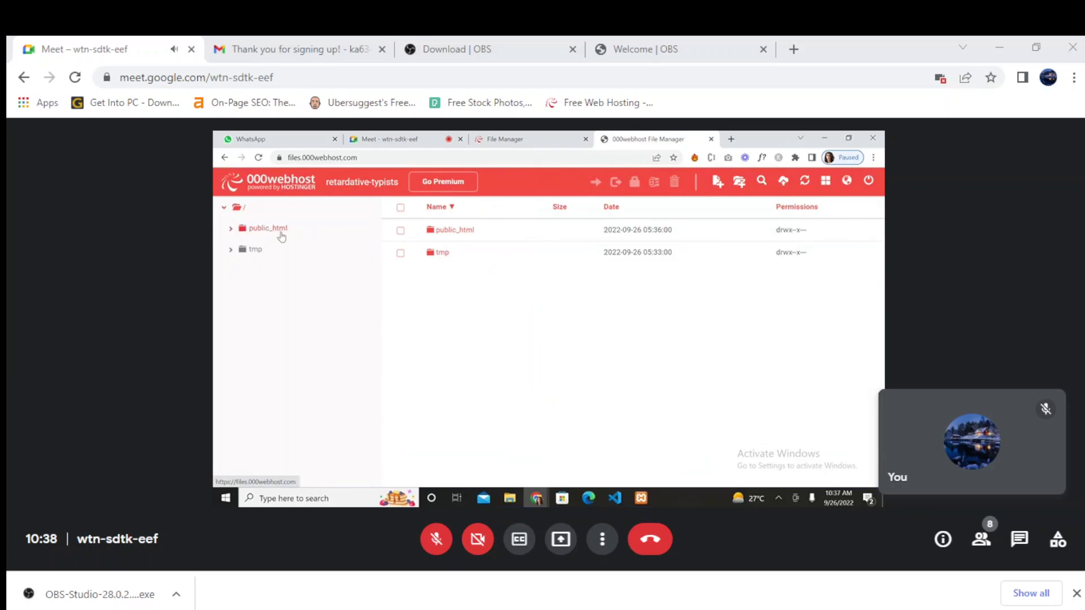
left_click(276, 230)
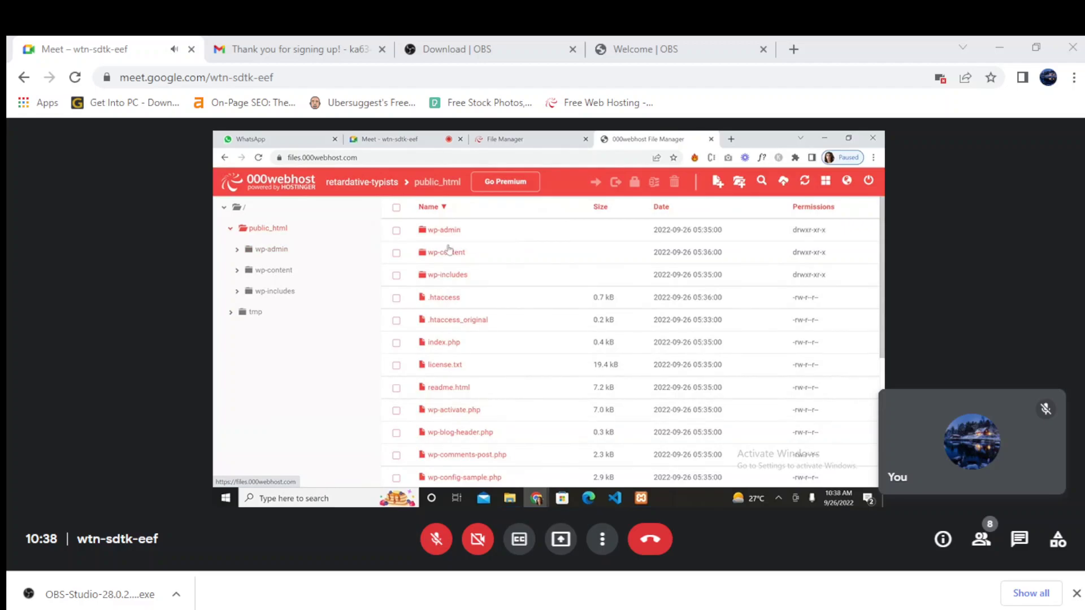
left_click(448, 254)
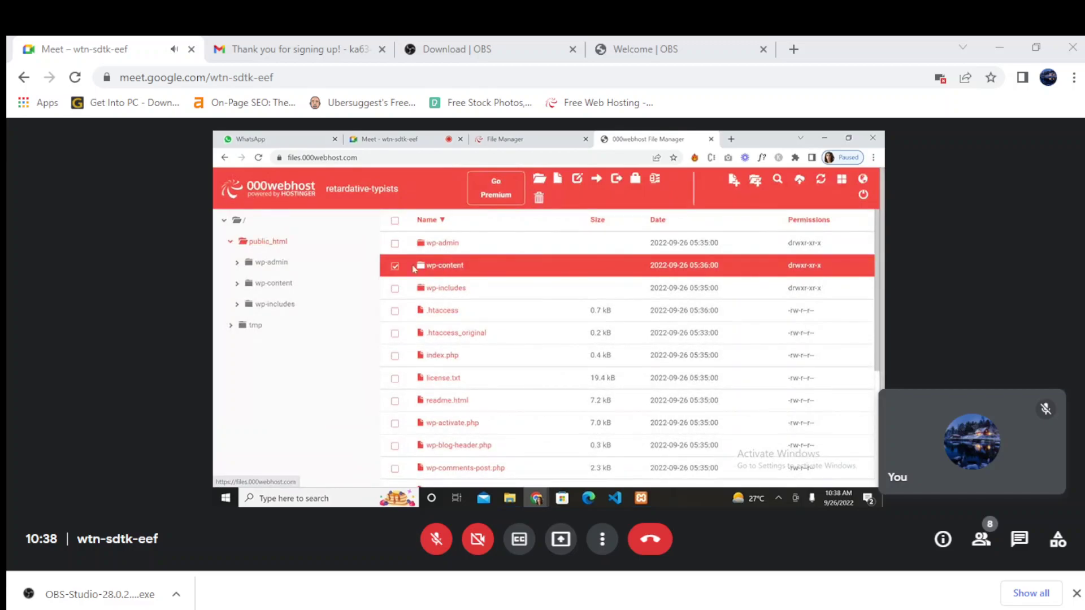
left_click(395, 267)
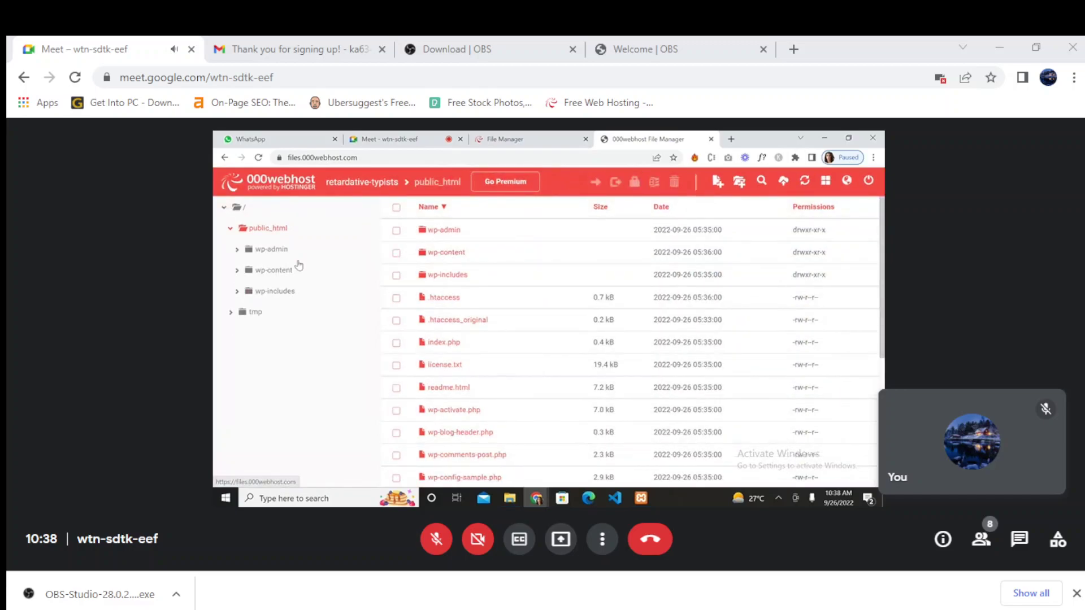
left_click(272, 272)
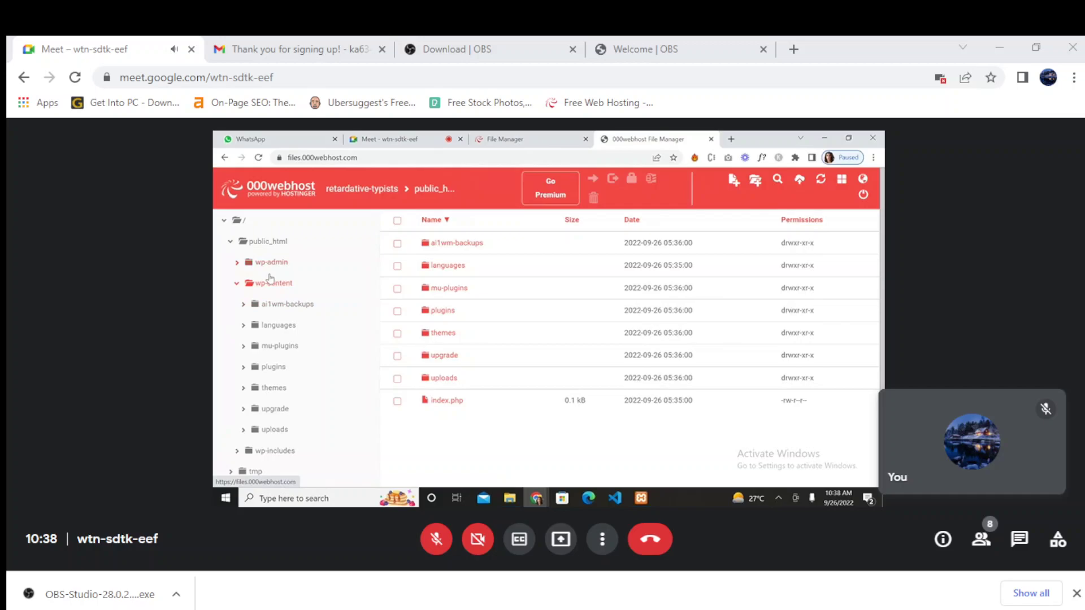
left_click(246, 263)
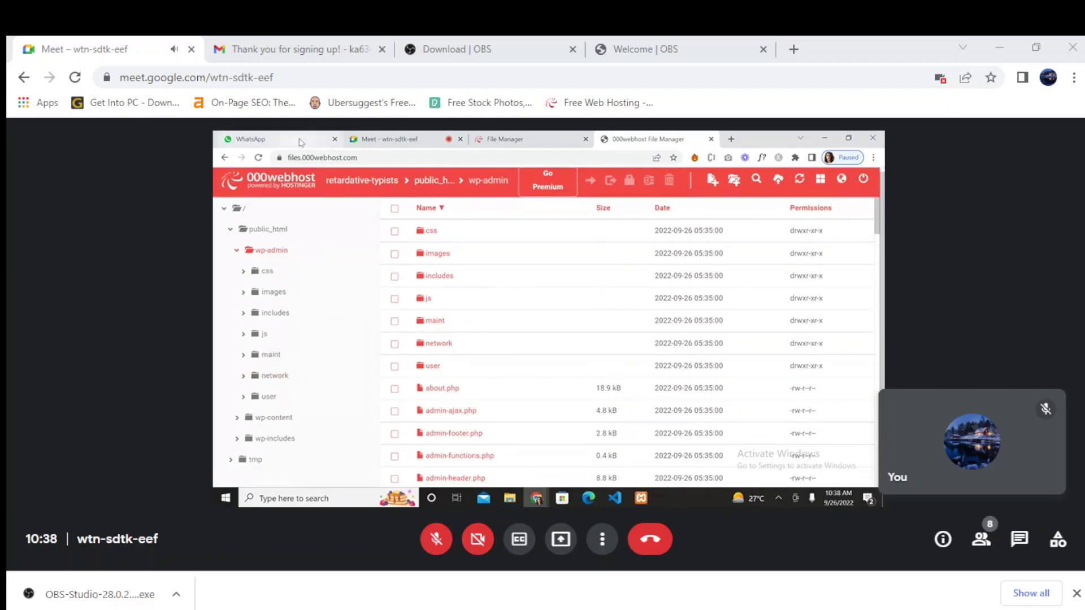
left_click(224, 158)
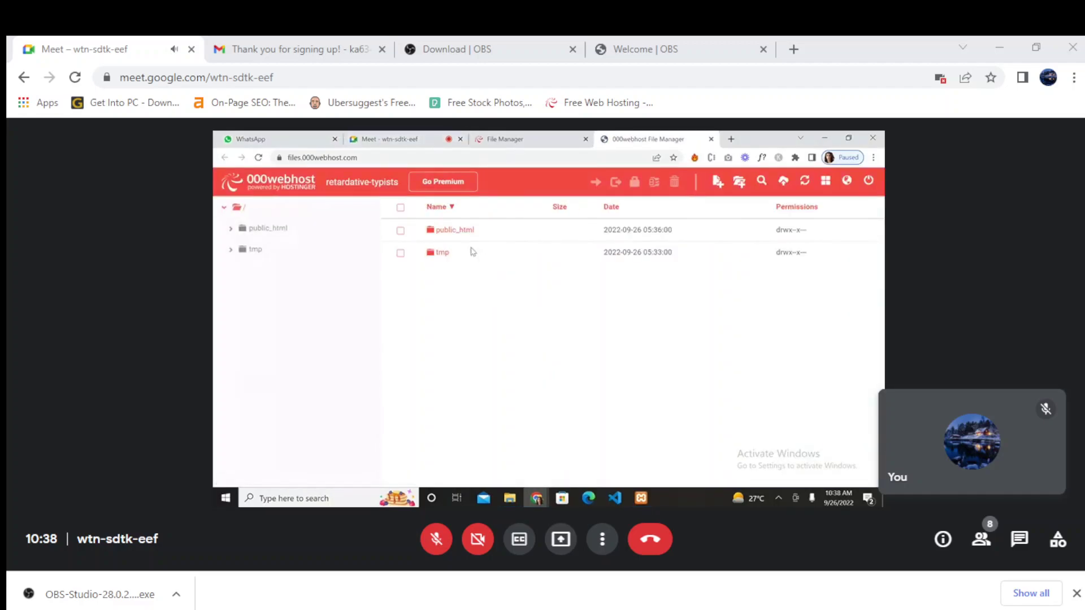
- Close the file manager tab, returning to the retardative-typists upload page
left_click(537, 139)
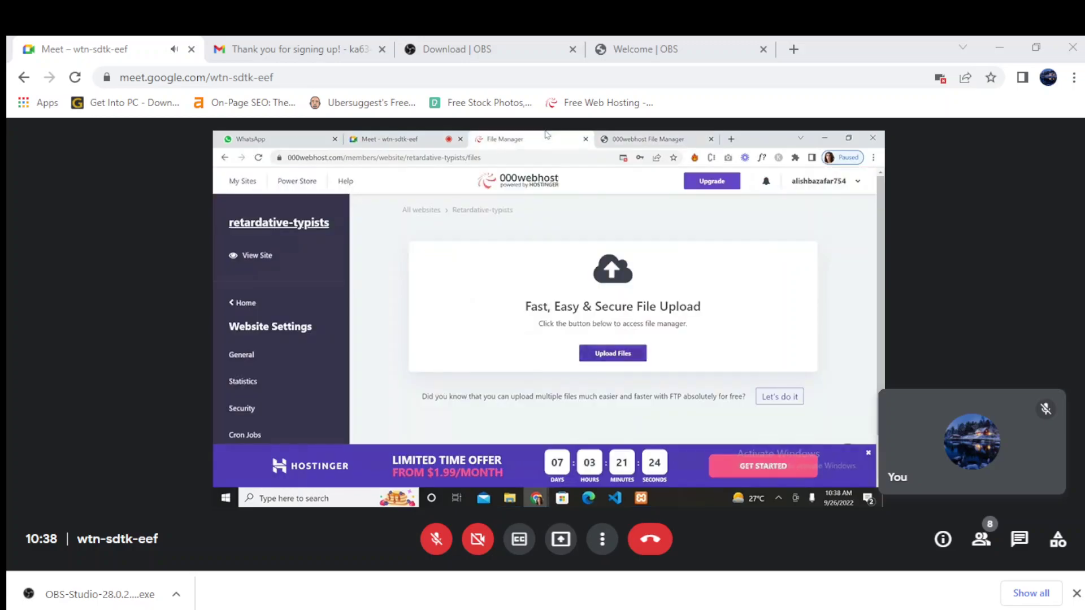
left_click(711, 139)
scroll(450, 323, "down", 2)
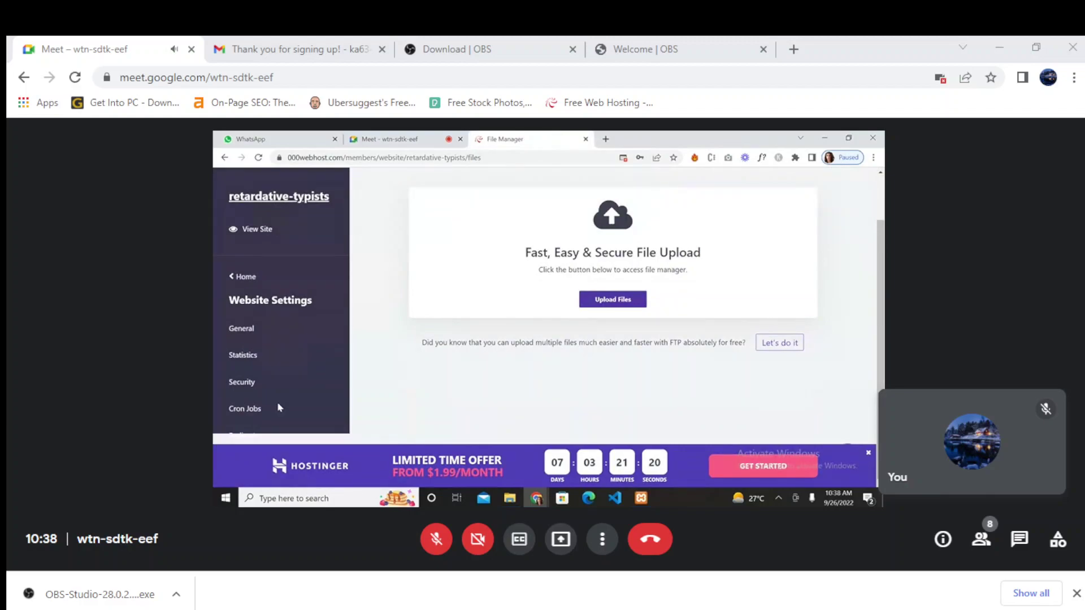
scroll(383, 386, "up", 2)
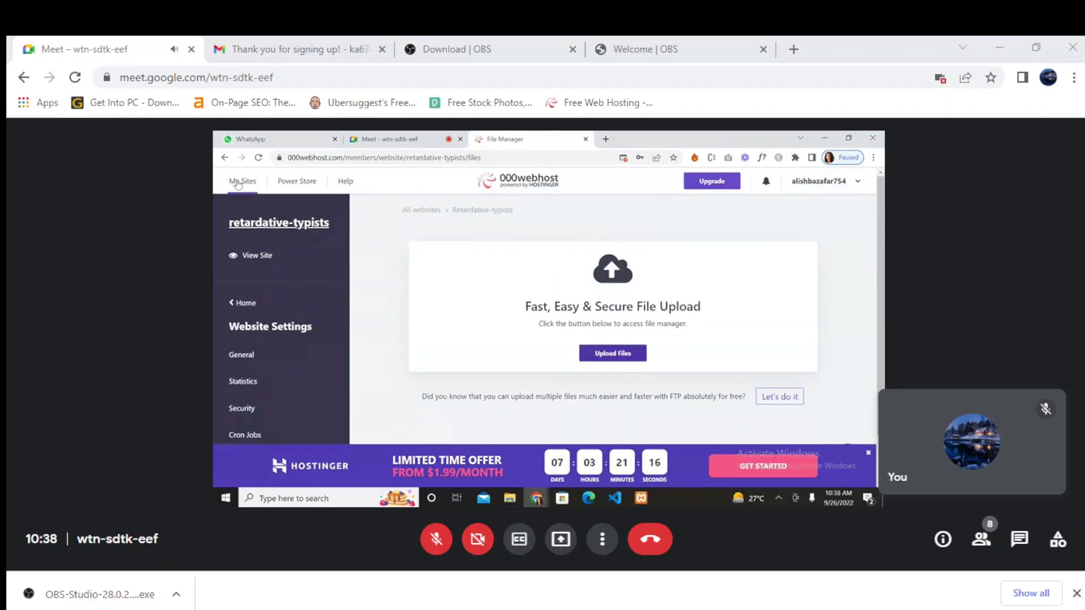
- Go back to the previous 000webhost page
left_click(225, 158)
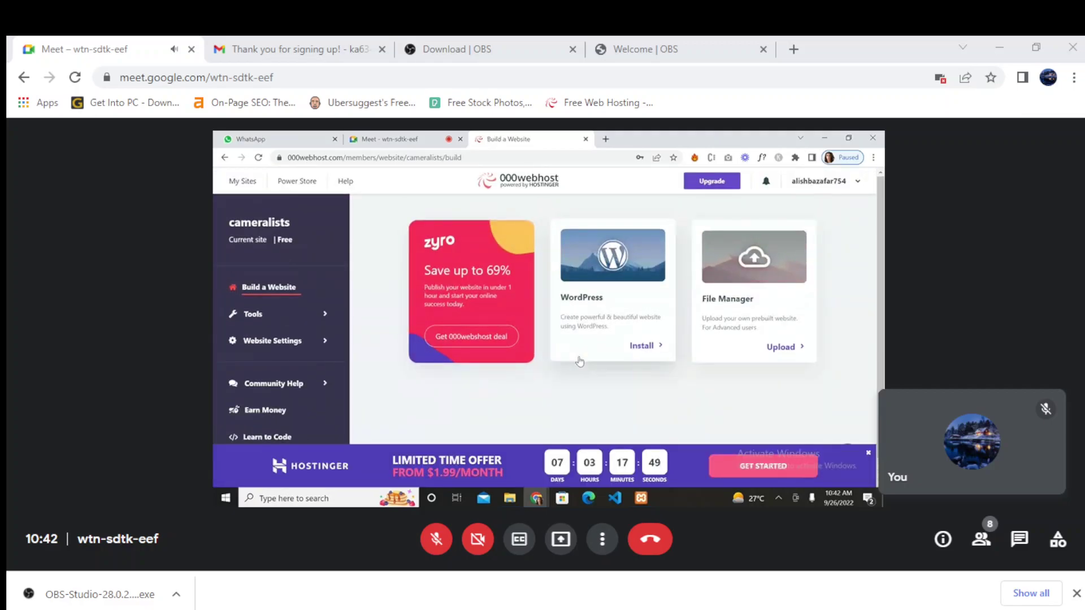
- Open the WordPress install form and try replacing the admin password with a custom one
left_click(642, 345)
left_click(605, 269)
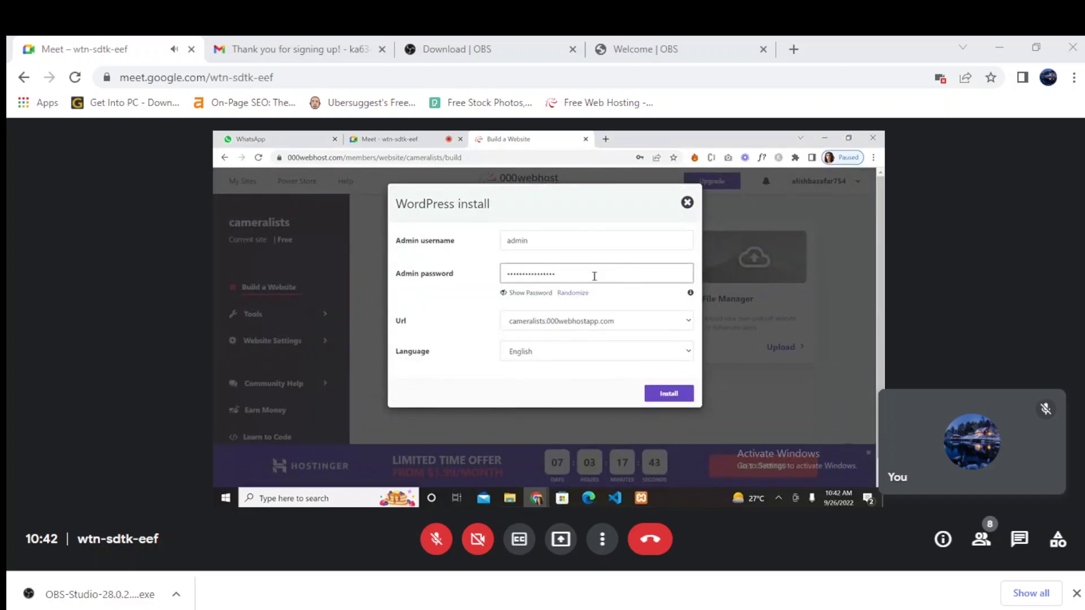
left_click(529, 293)
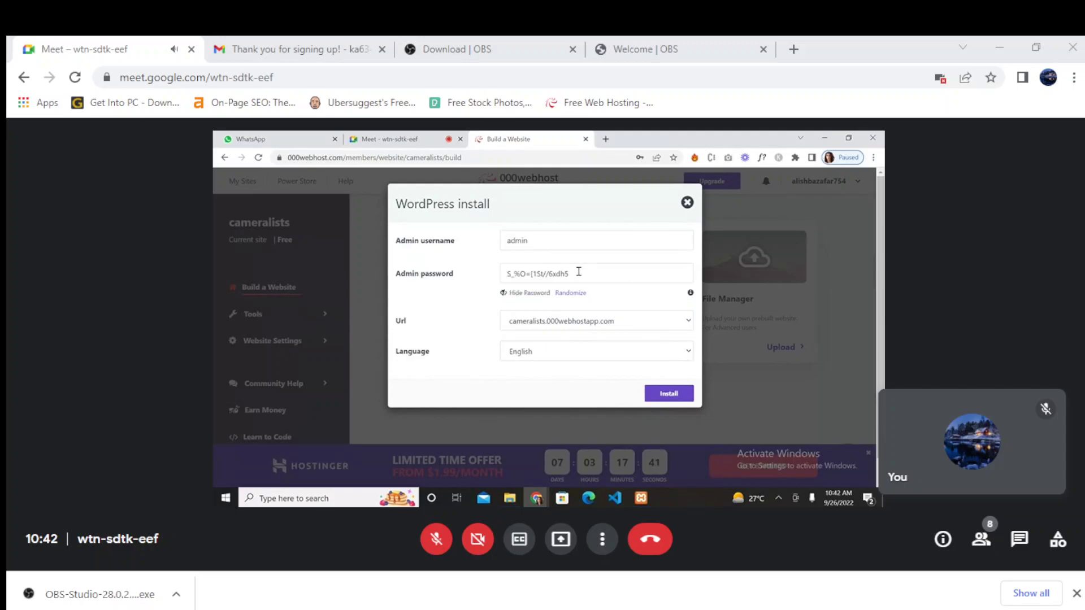
left_click_drag(576, 269, 482, 266)
type("adm")
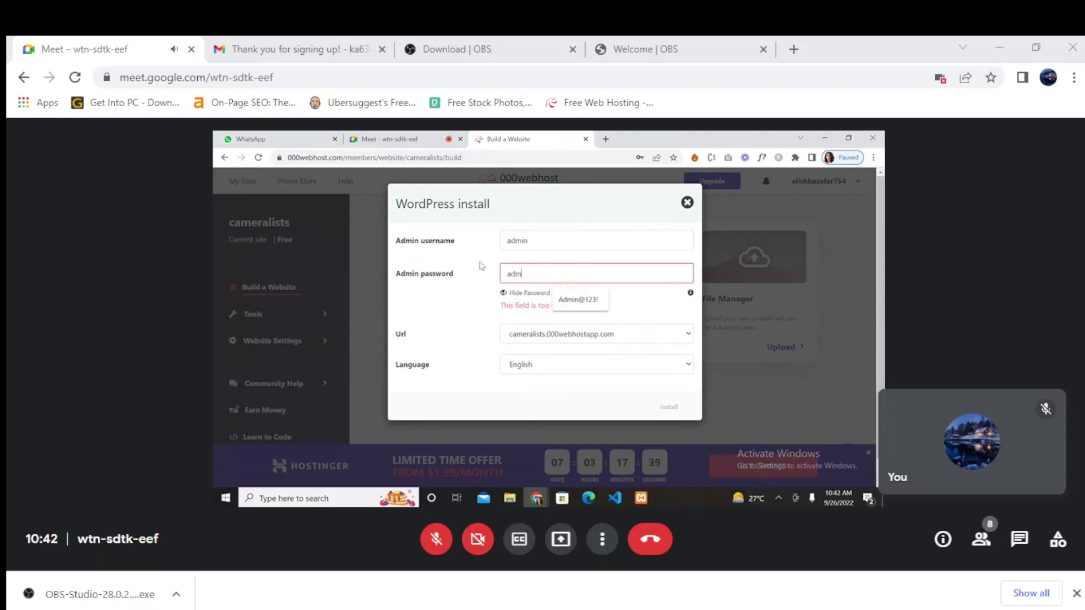
type("in@123")
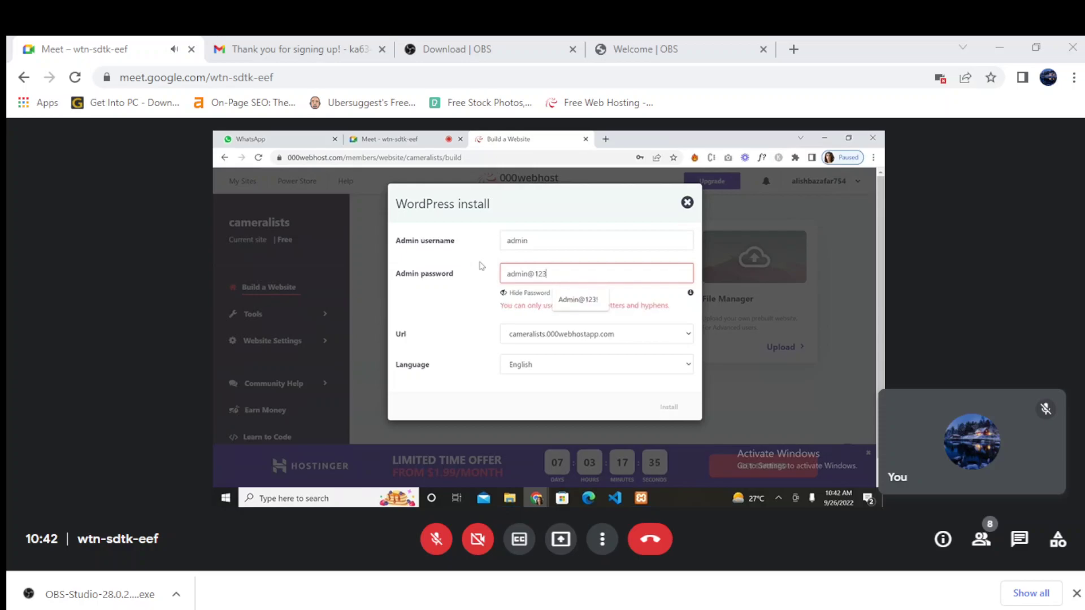
type("!")
left_click(483, 283)
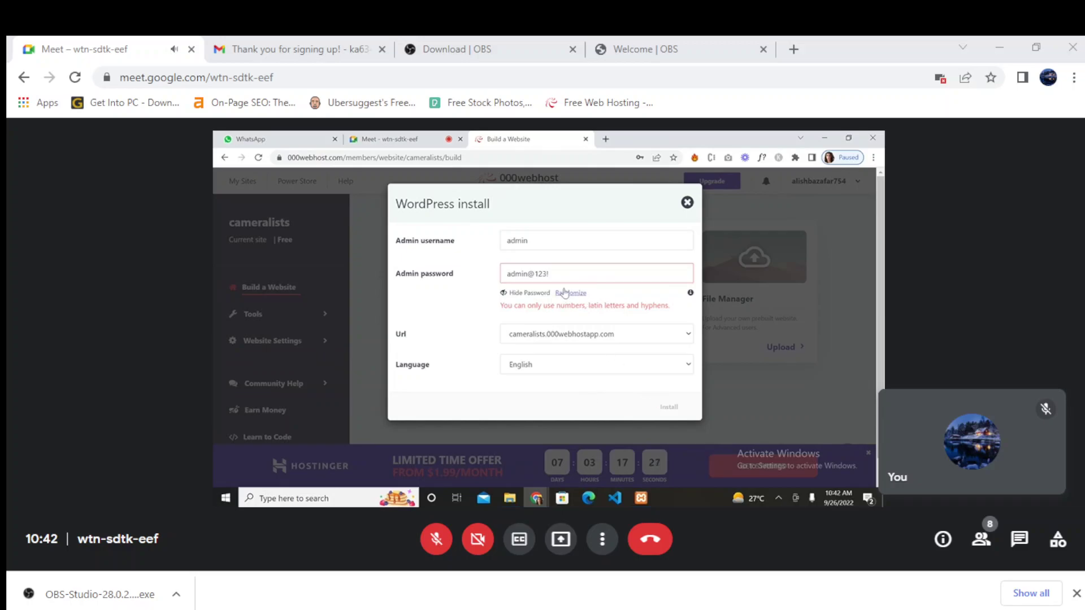
left_click(549, 274)
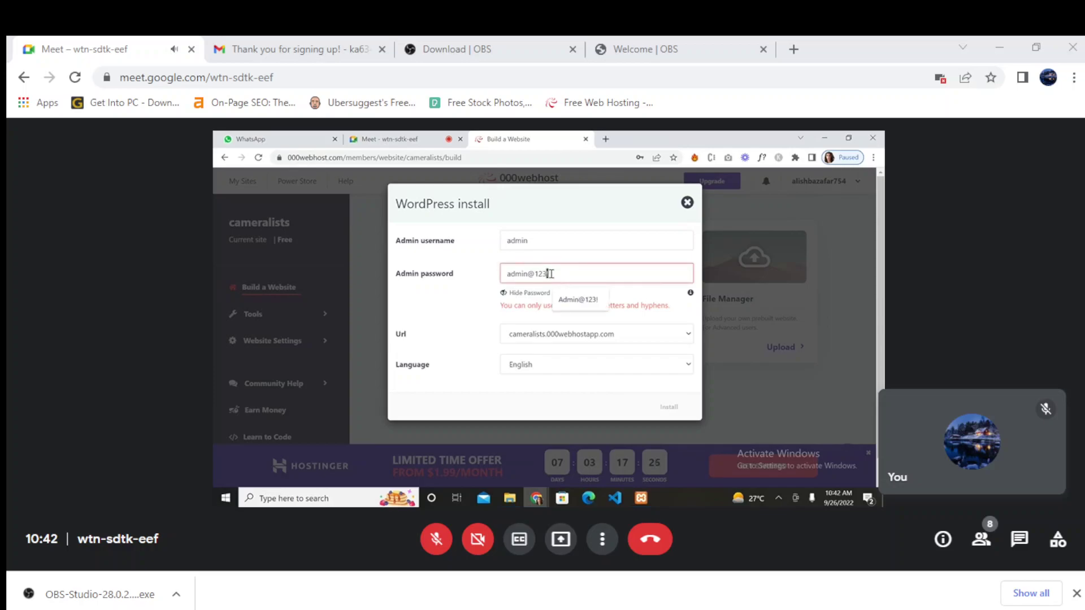
key("BackSpace")
type("_")
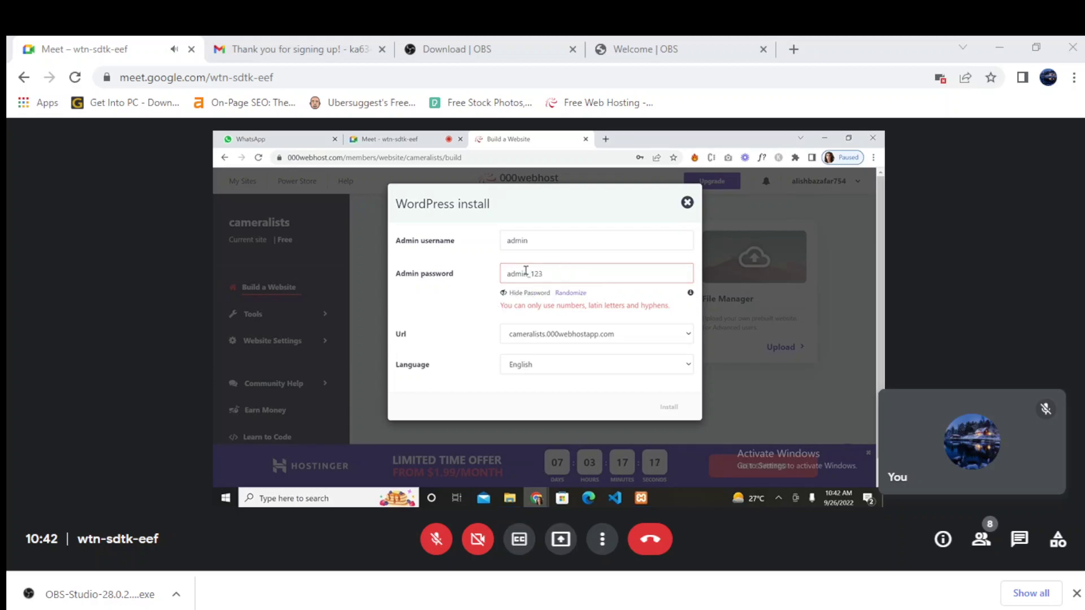
key("BackSpace")
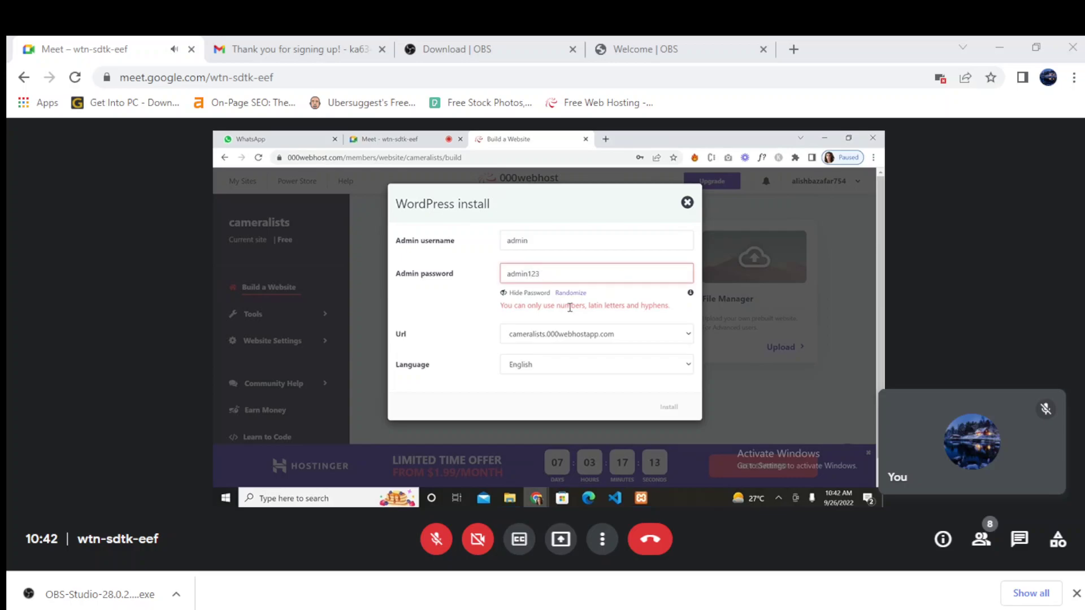
- Keep English, randomize and copy the admin password, then start the WordPress installation
left_click(563, 372)
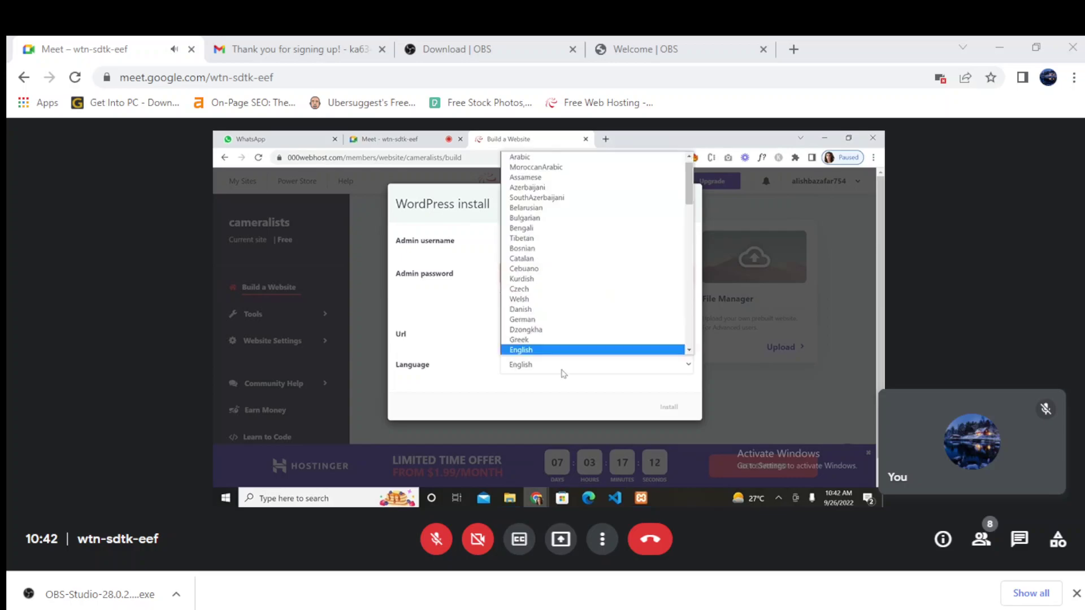
left_click(457, 338)
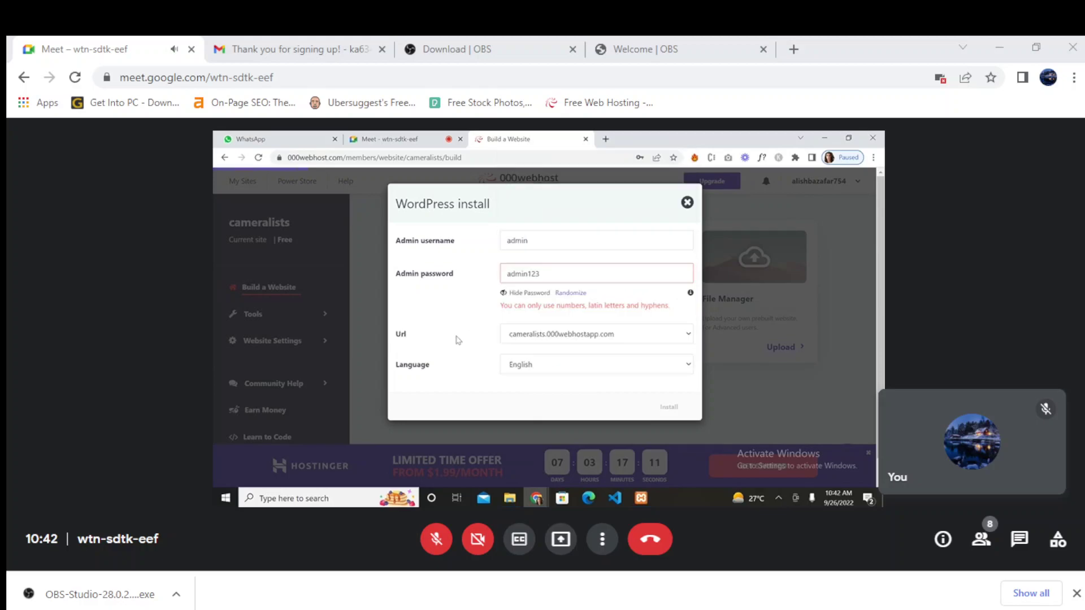
left_click(570, 293)
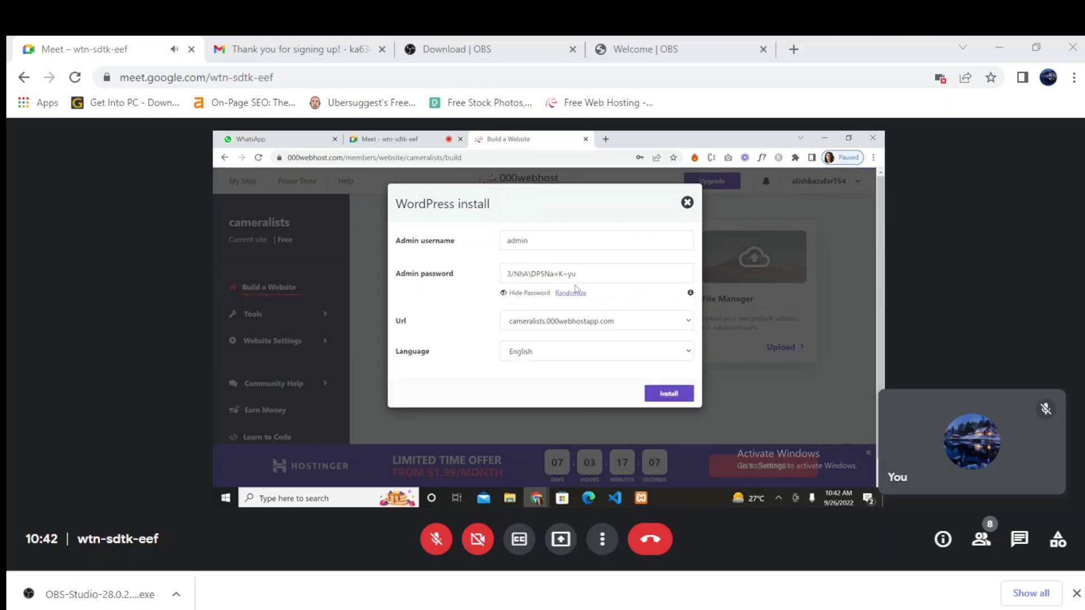
left_click(593, 271)
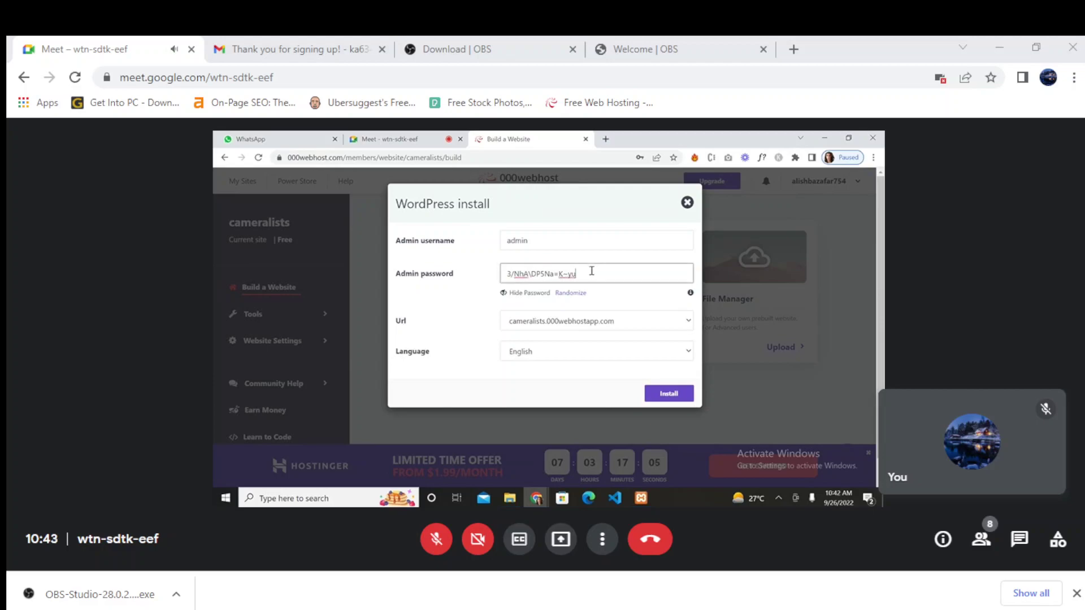
left_click_drag(592, 272, 491, 287)
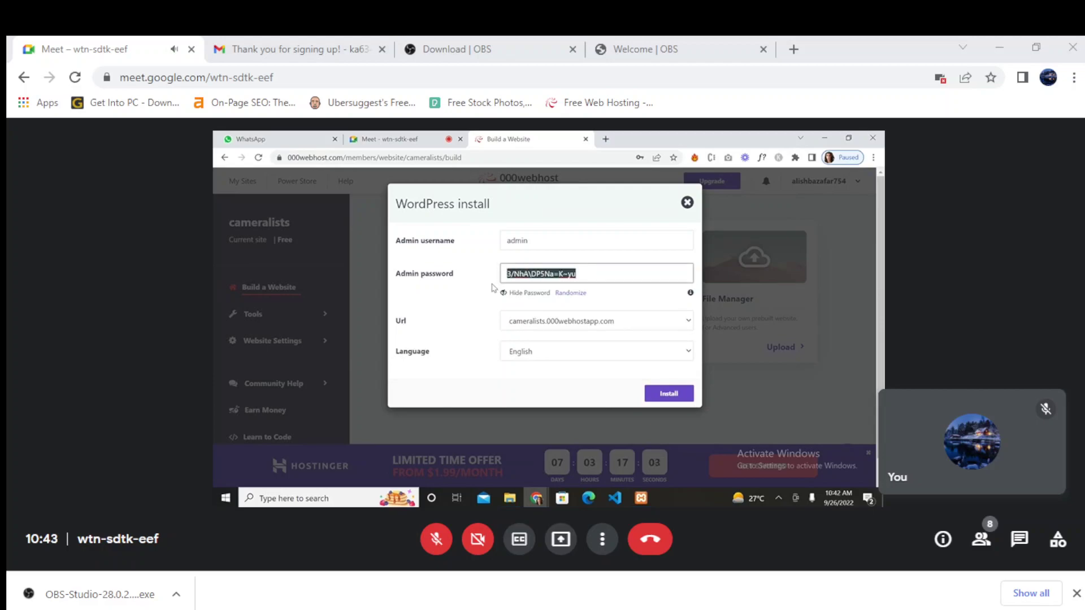
left_click(486, 304)
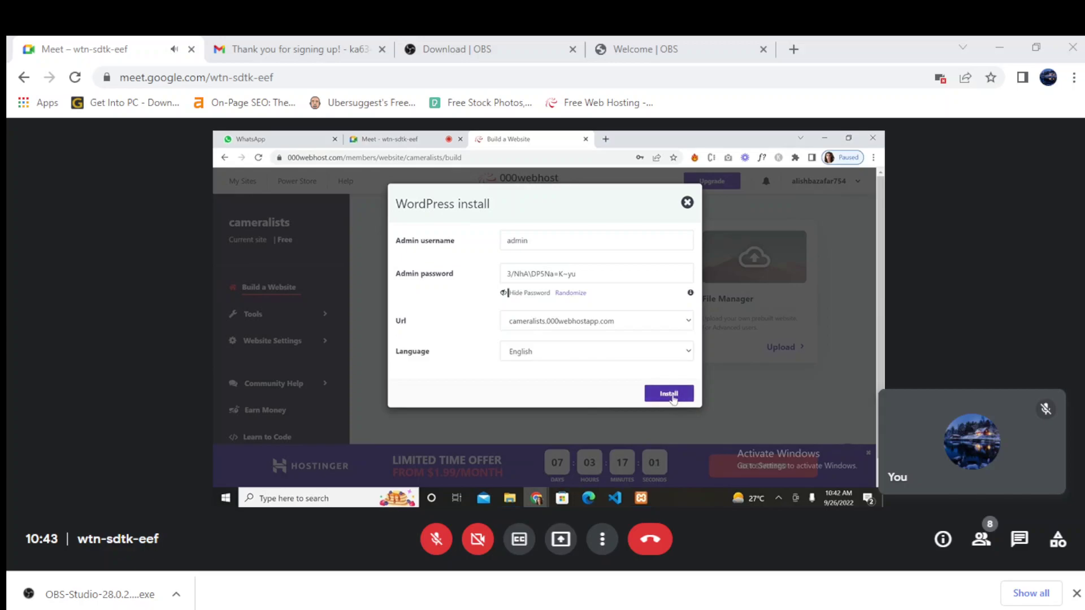
left_click(670, 396)
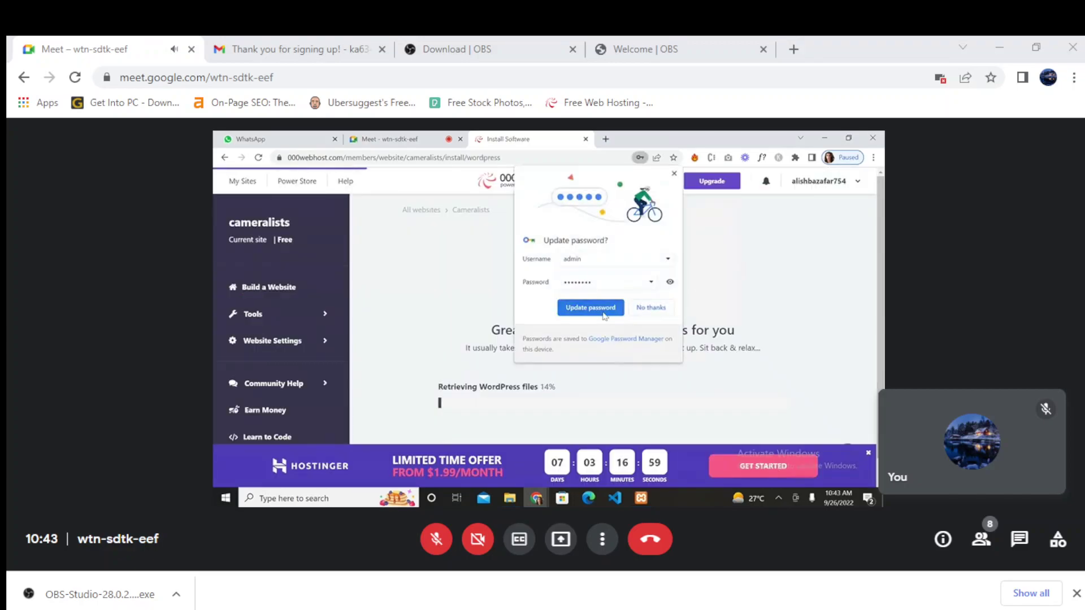
- Accept Chrome's prompt to update the saved password while WordPress finishes installing on cameralists
left_click(602, 313)
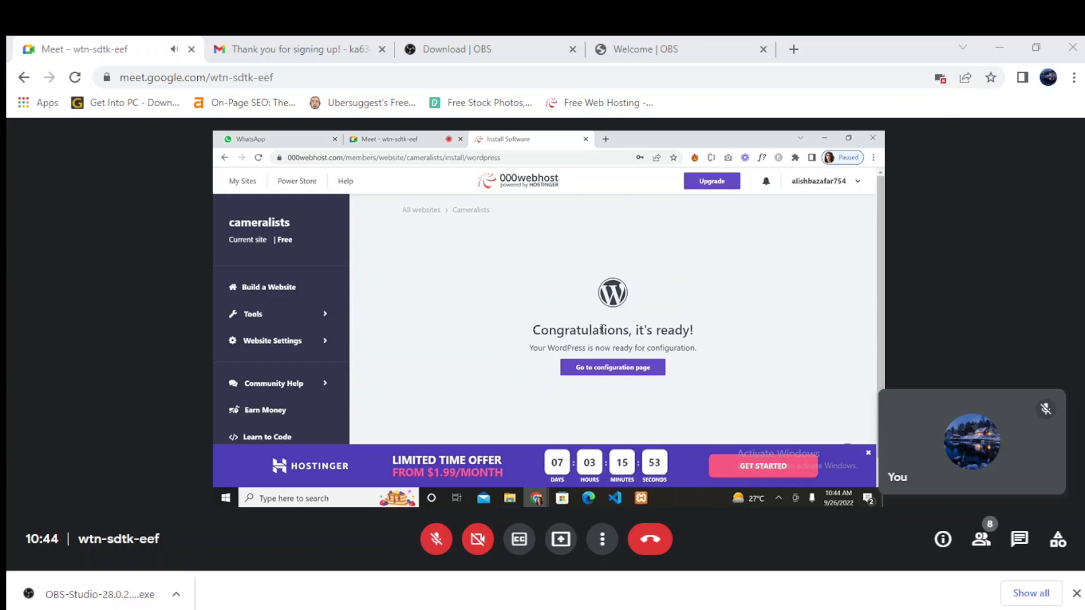
- Open the cameralists login page and enter username admin with the pasted password
left_click(603, 369)
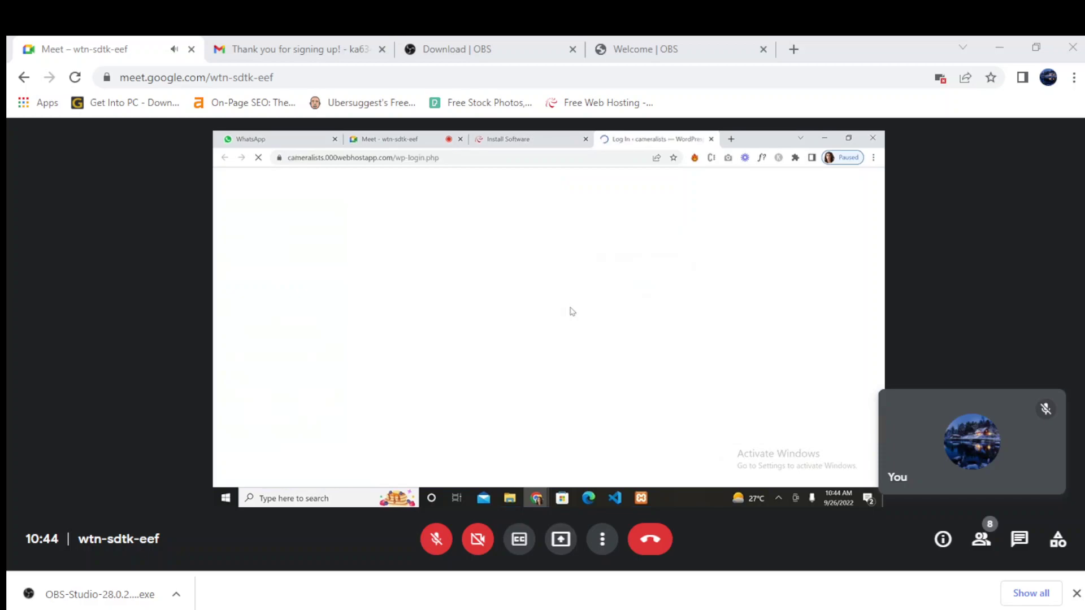
left_click(534, 301)
type("admin")
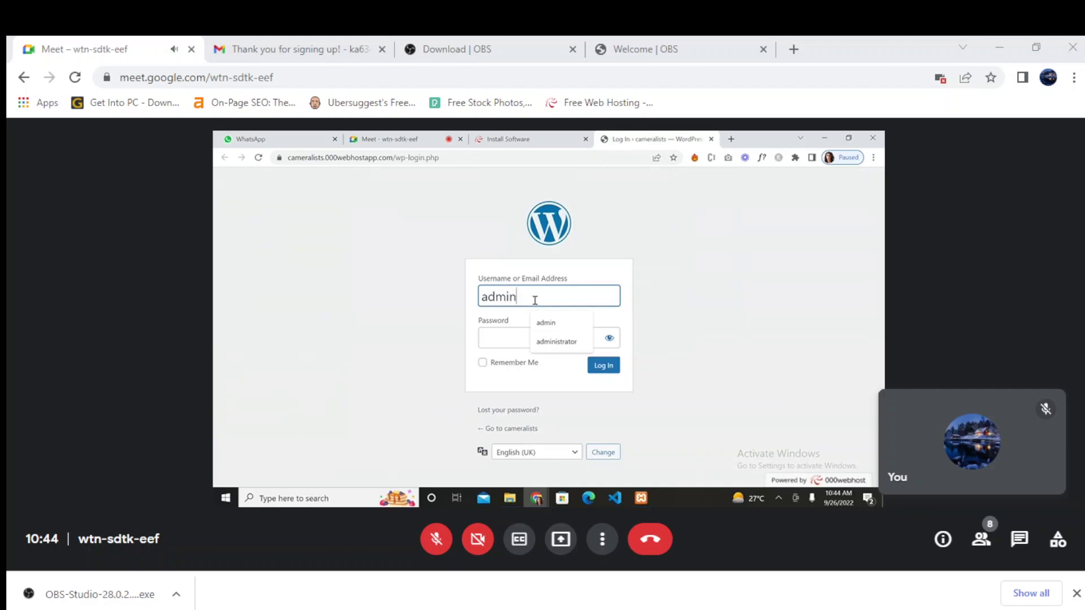
left_click(502, 337)
key("ctrl+v")
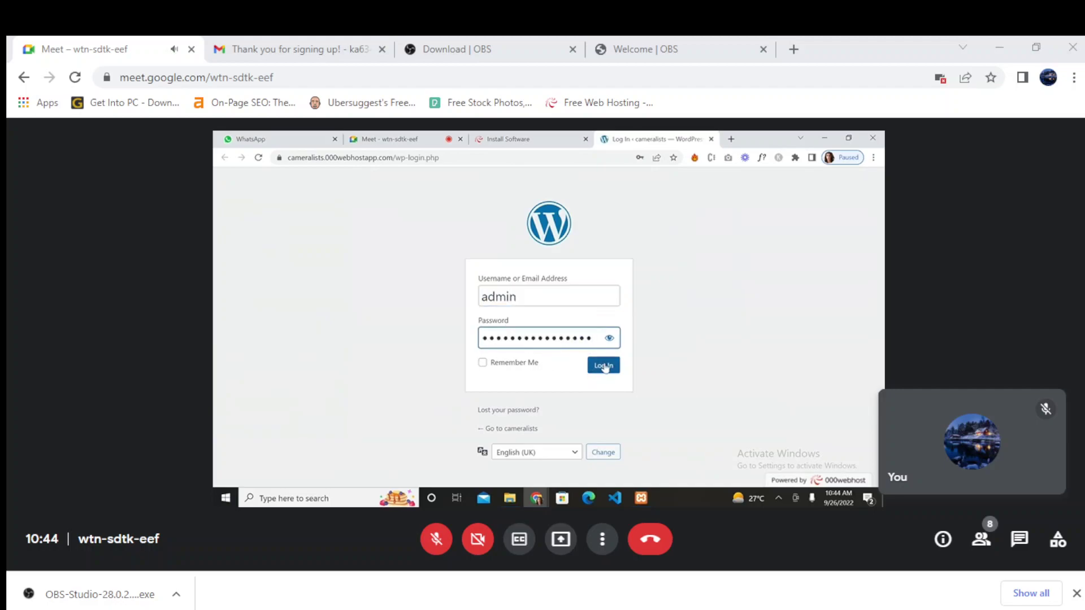
- Log in with Remember Me ticked, then re-paste the rejected password and reveal it
left_click(482, 362)
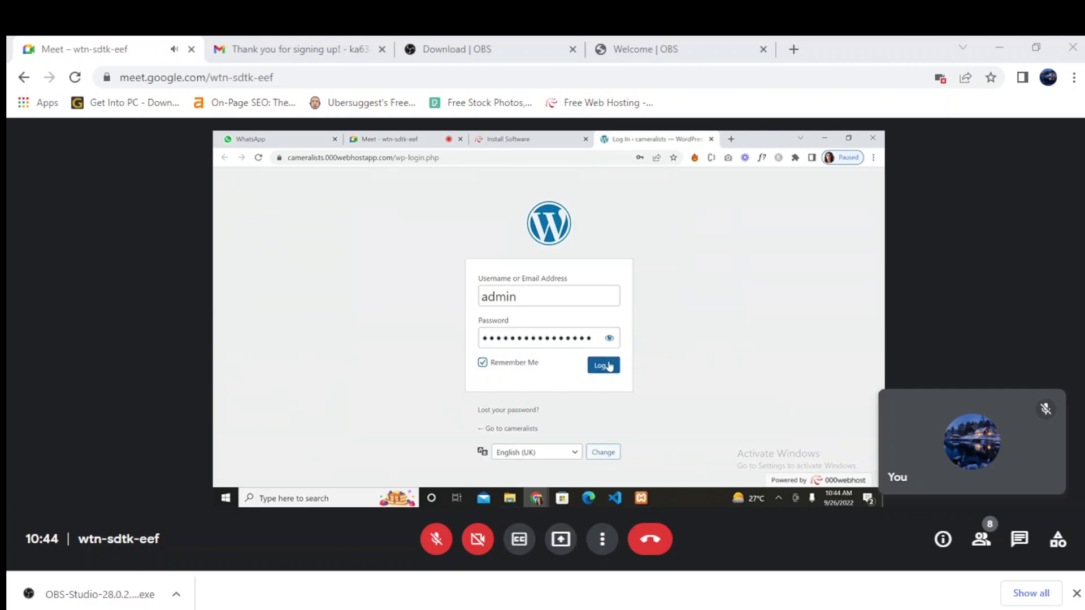
left_click(610, 367)
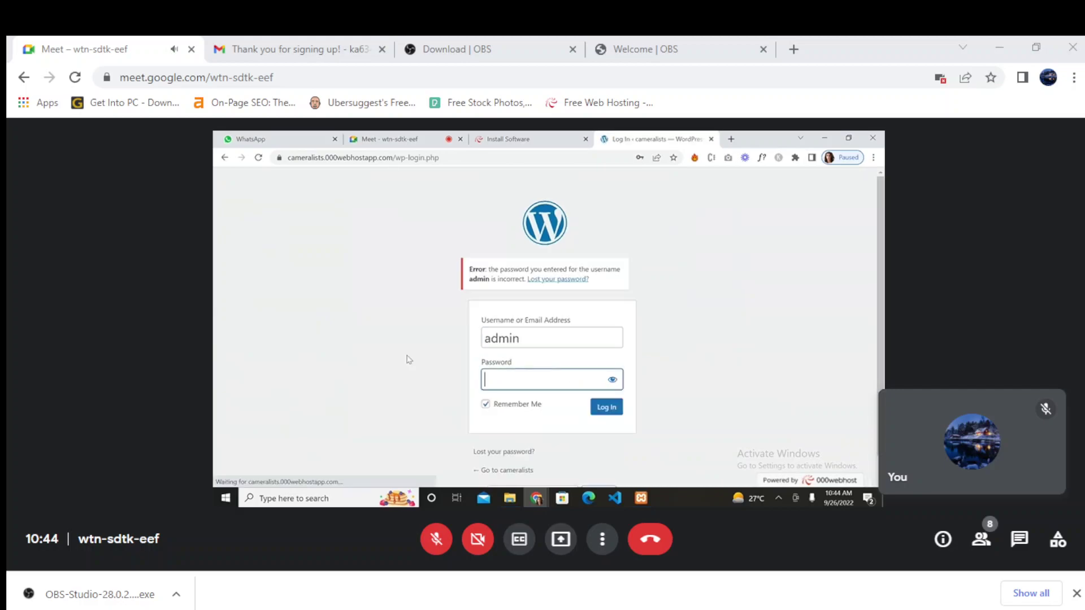
key("ctrl+v")
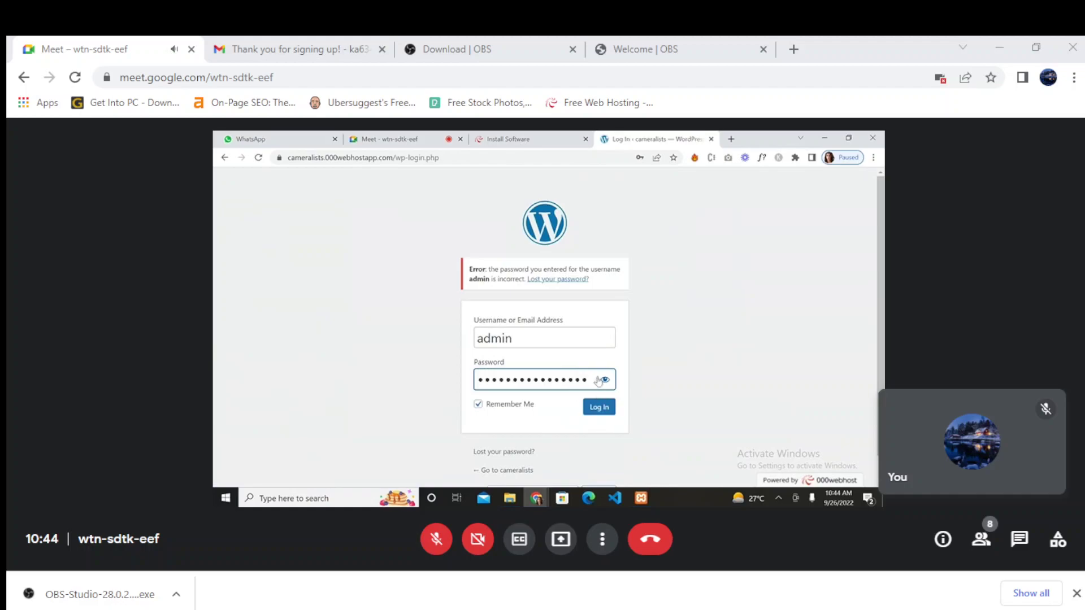
left_click(605, 380)
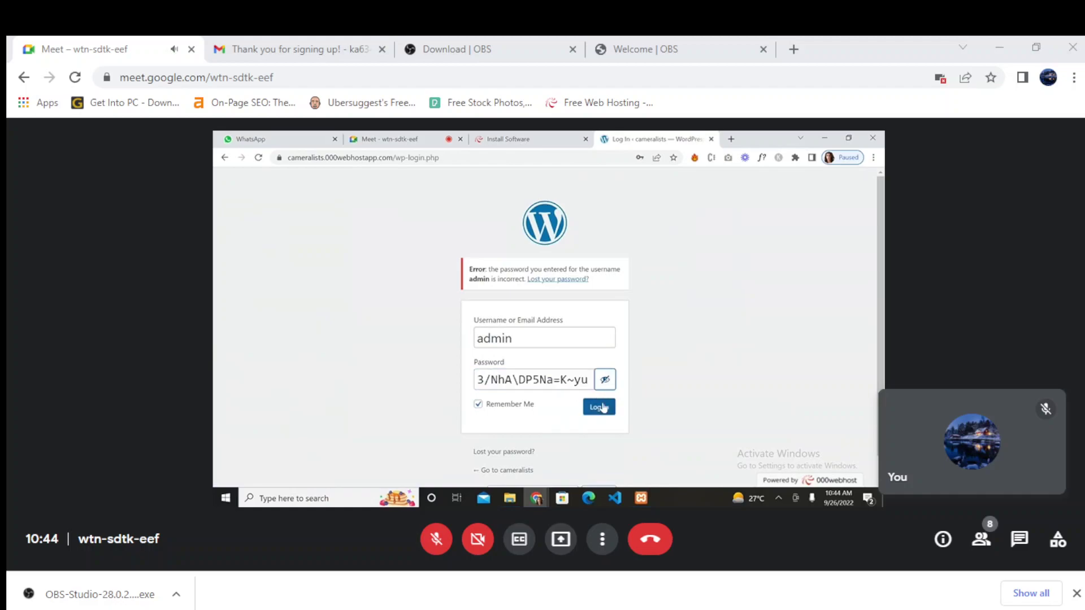
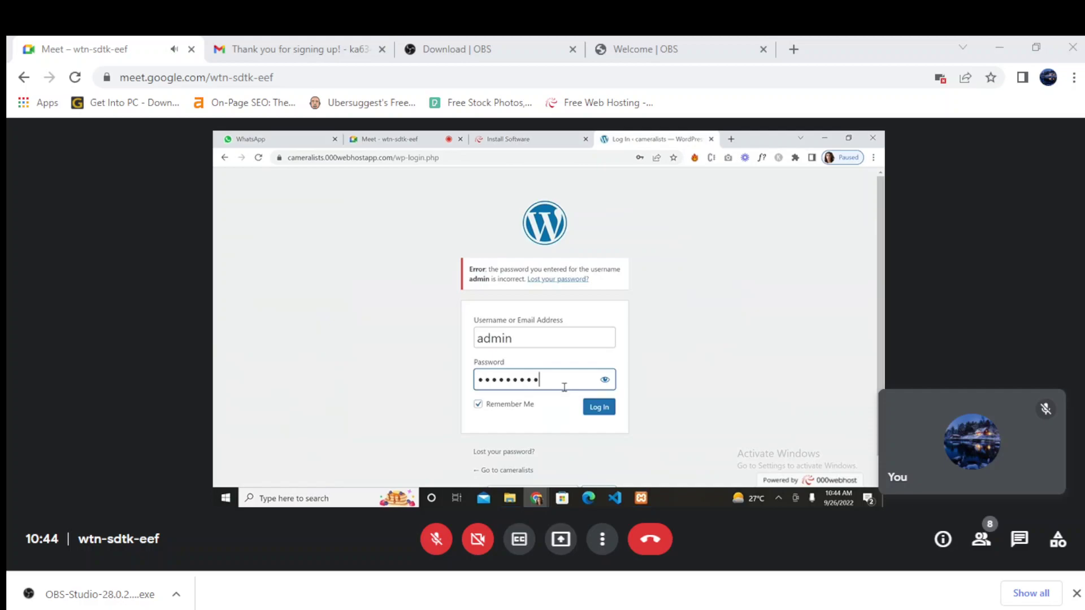
- Resubmit the admin login for cameralists with the revealed password
left_click(600, 408)
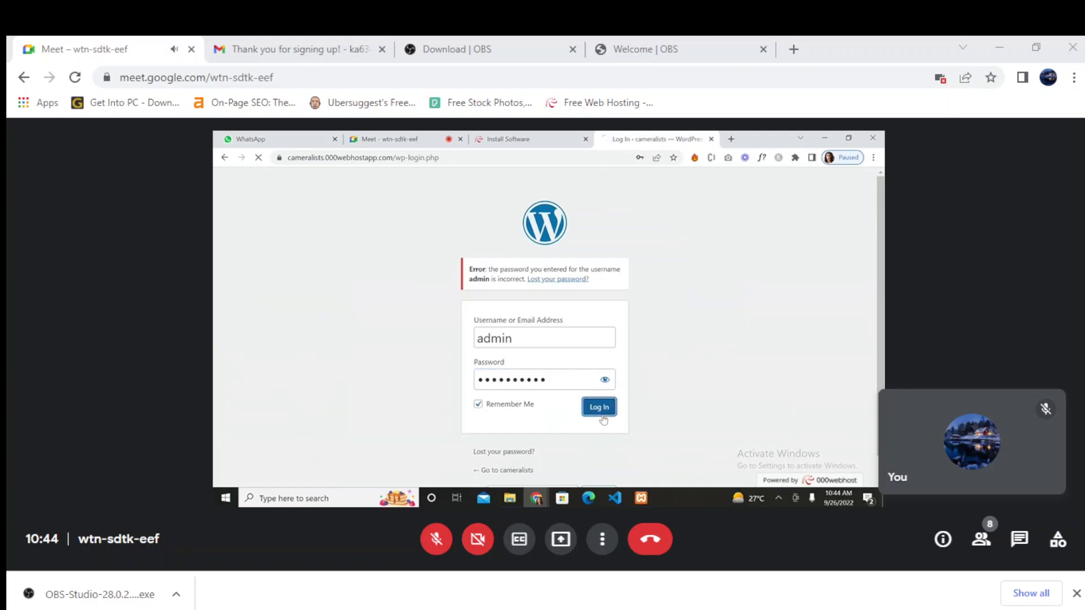
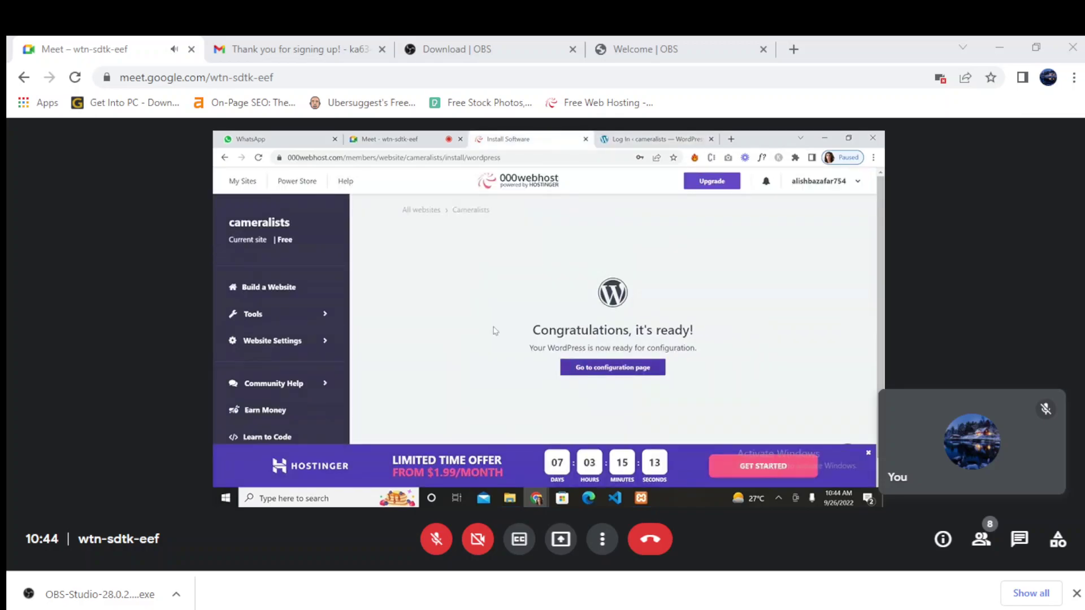
- Return to the cameralists login page, paste the admin password, and briefly reveal it to verify
left_click(225, 158)
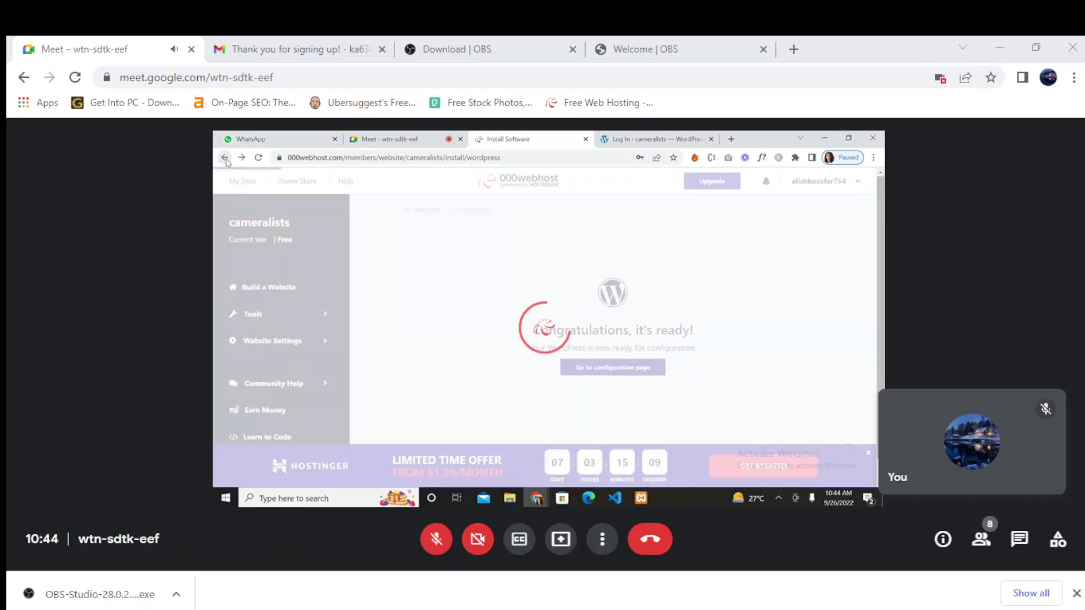
left_click(655, 138)
key("ctrl+v")
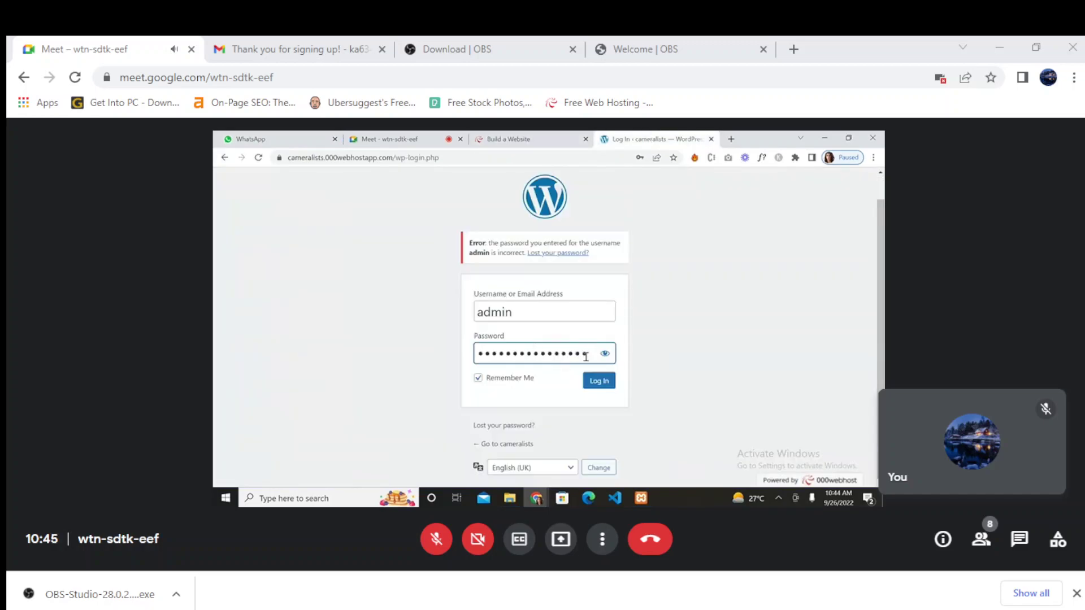
left_click(605, 354)
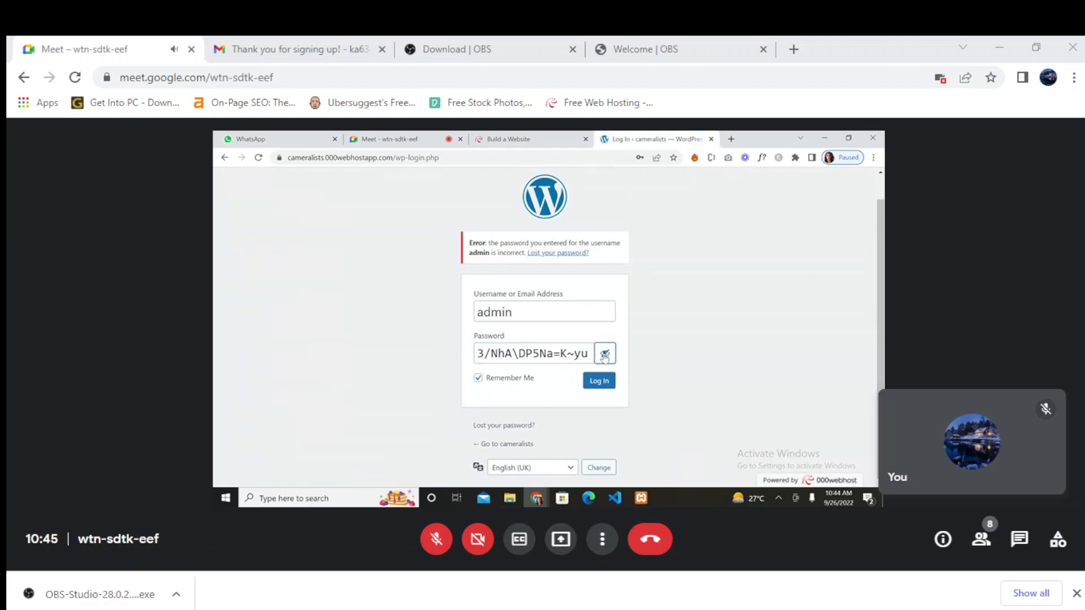
left_click(604, 354)
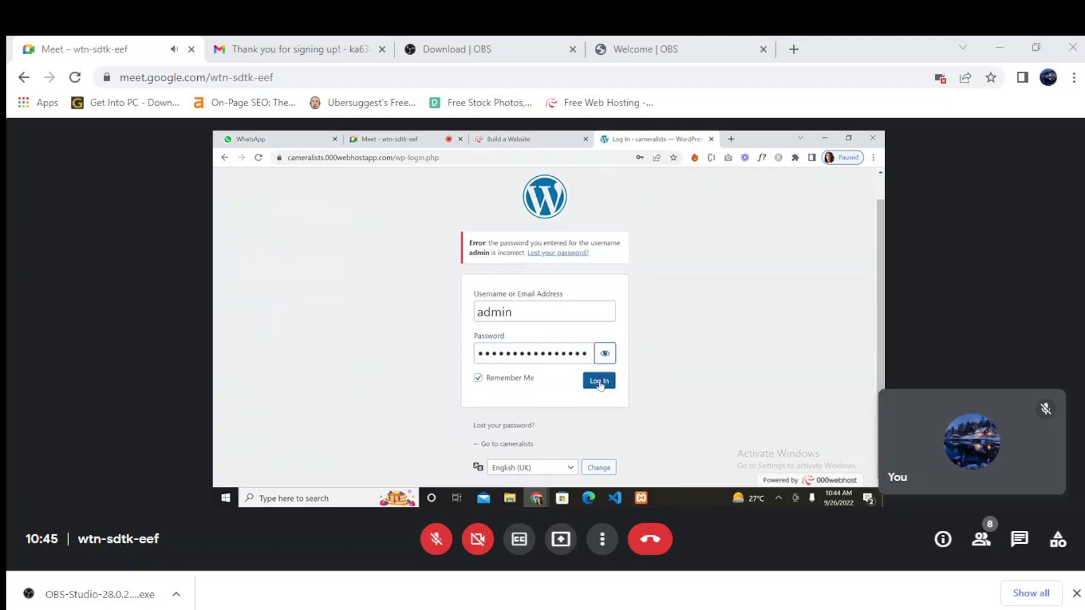
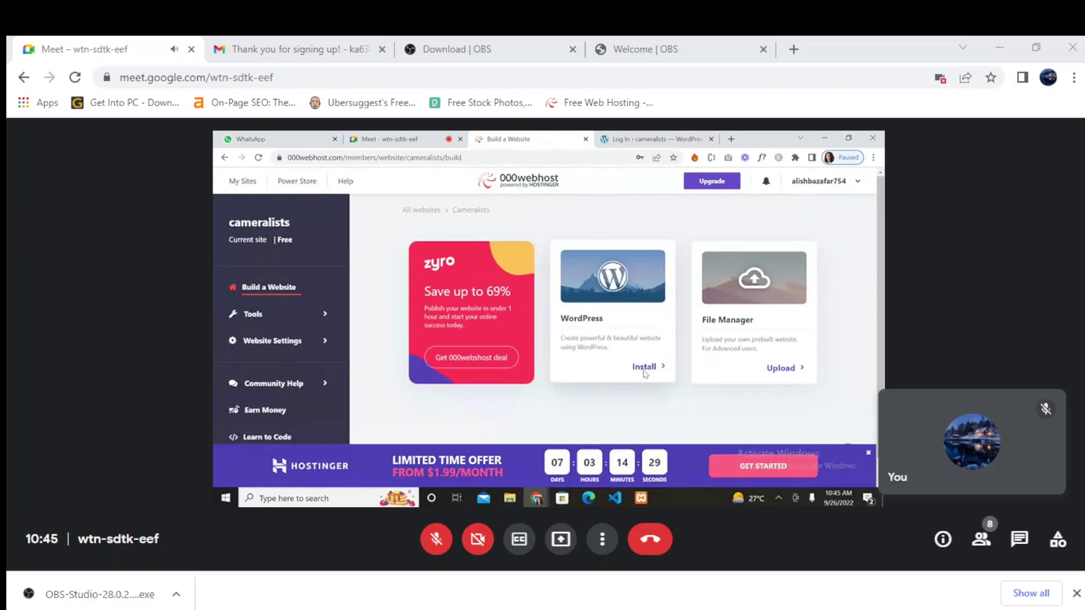
- Start the WordPress install for cameralists, select its generated admin password, and return to the login page
left_click(643, 370)
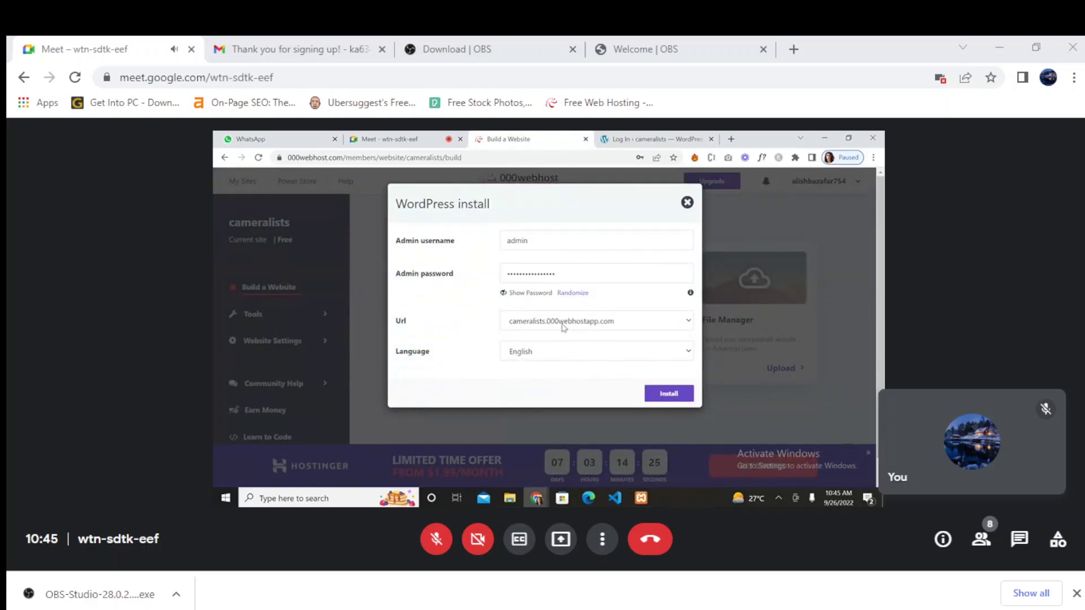
left_click_drag(570, 272, 484, 283)
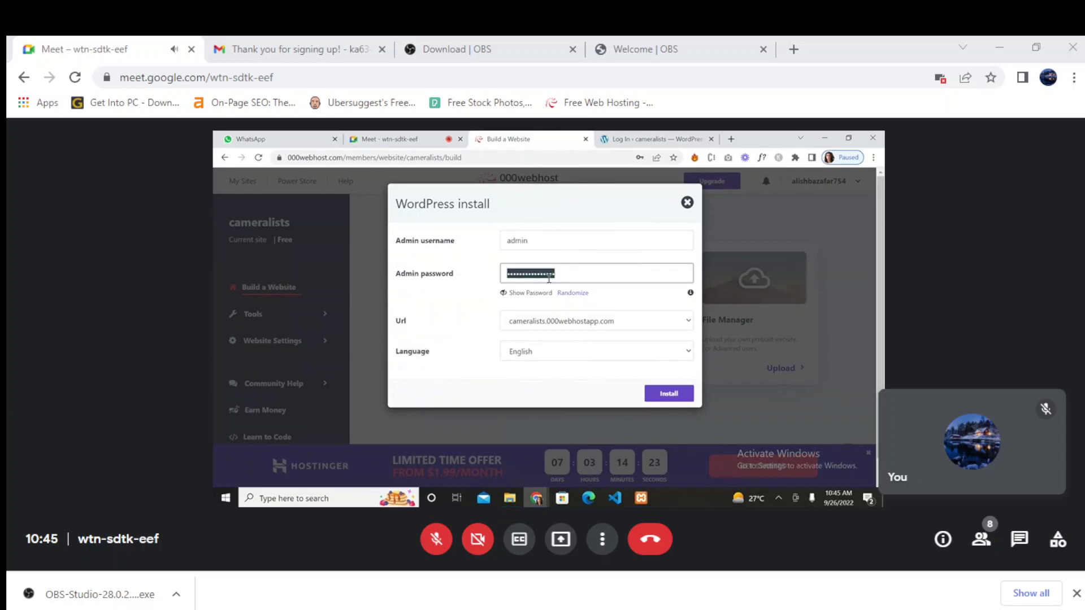
left_click(653, 139)
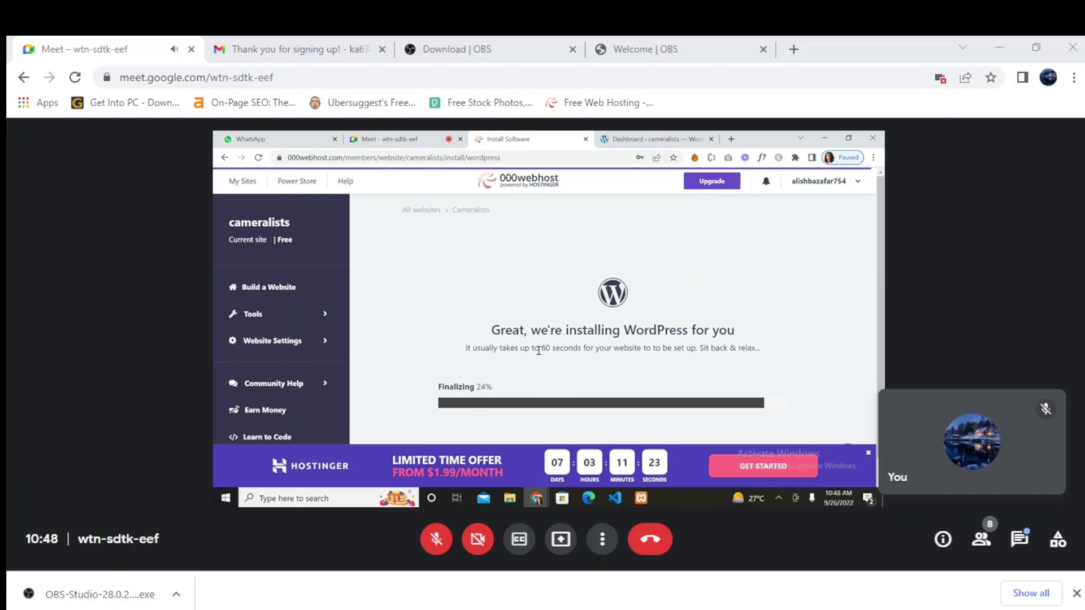
- Scroll through the install page while the WordPress installation runs through finalizing
scroll(539, 350, "down", 1)
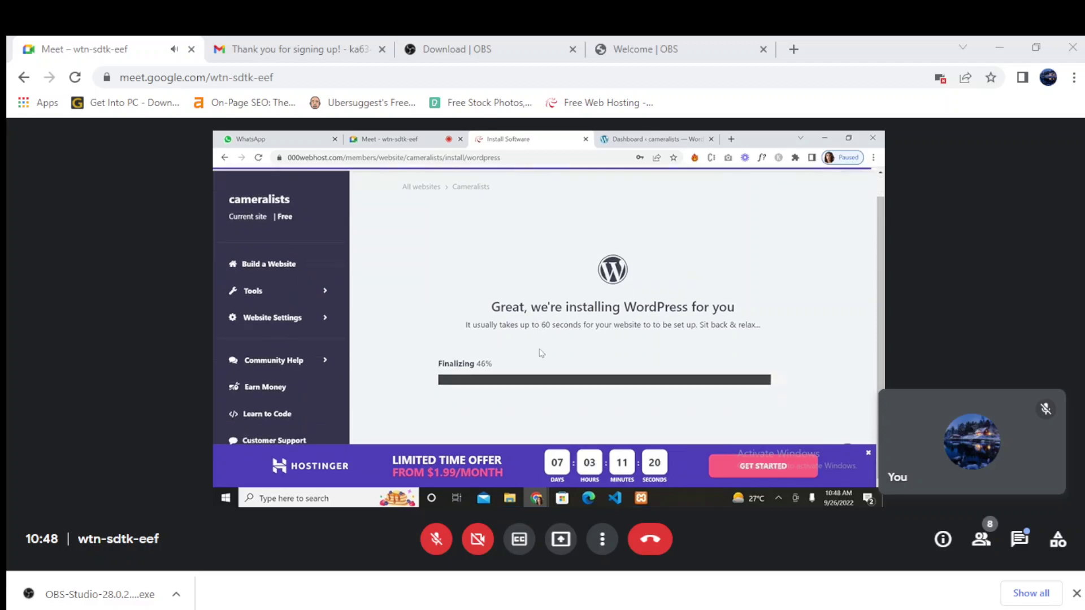
scroll(540, 351, "up", 1)
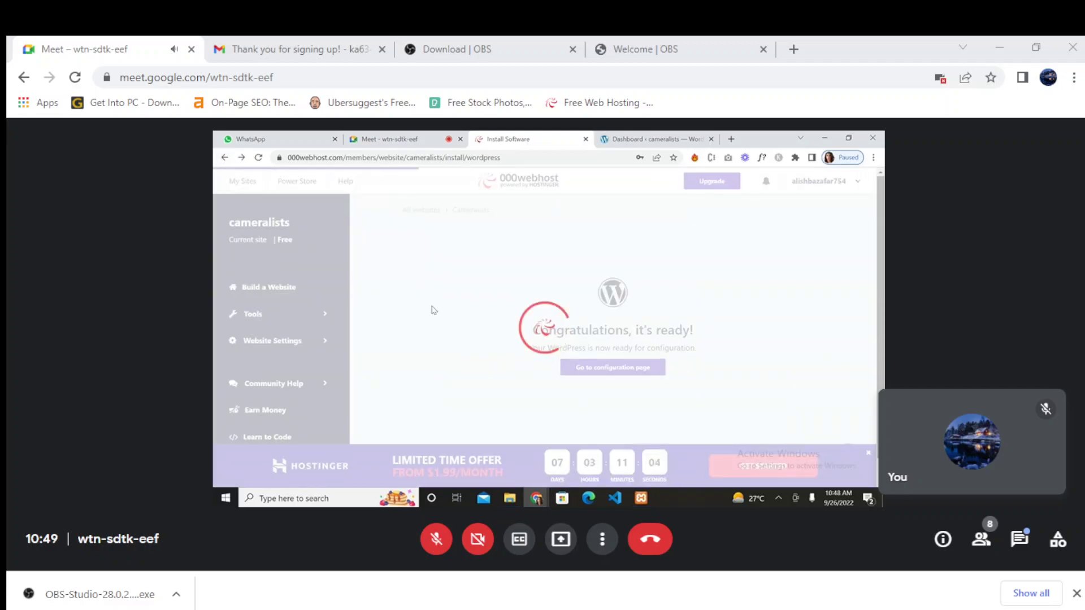
- Reload the cameralists dashboard, dismiss the Black Friday banner, and submit the admin login credentials
left_click(642, 138)
left_click(258, 158)
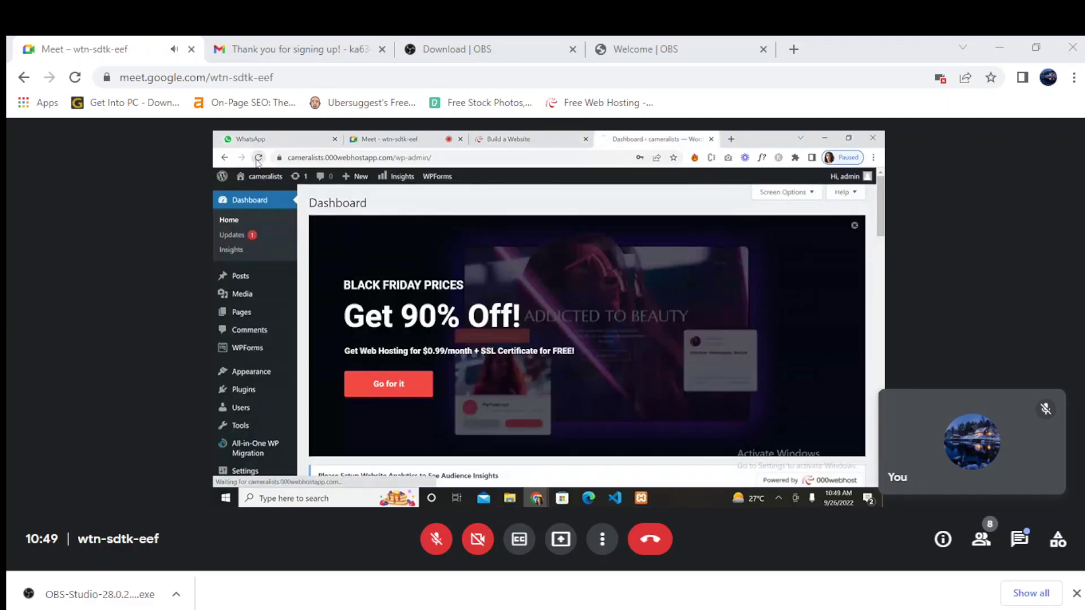
left_click(855, 225)
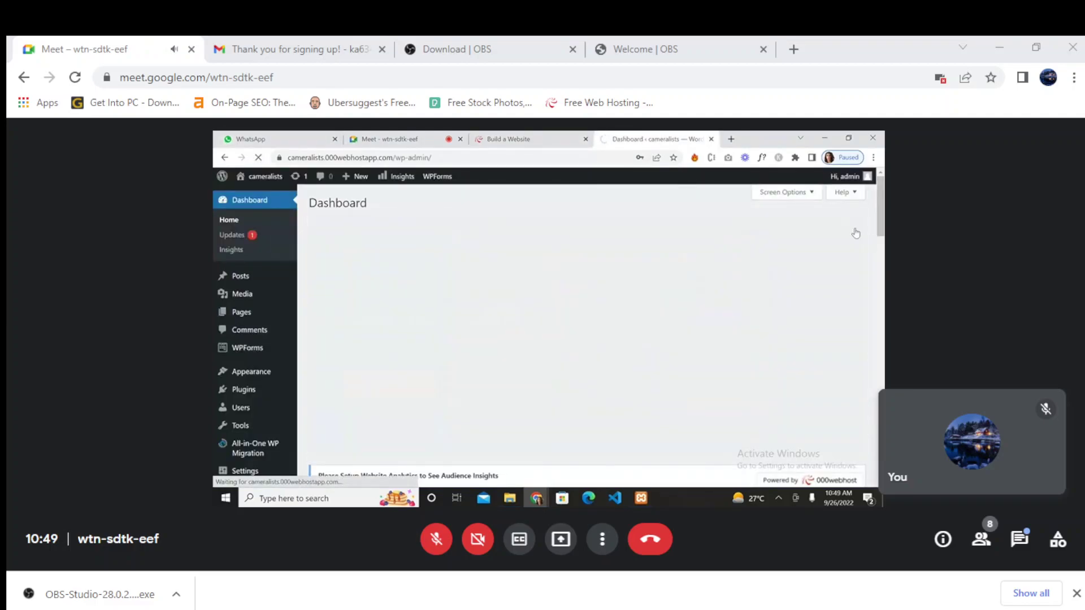
left_click(608, 367)
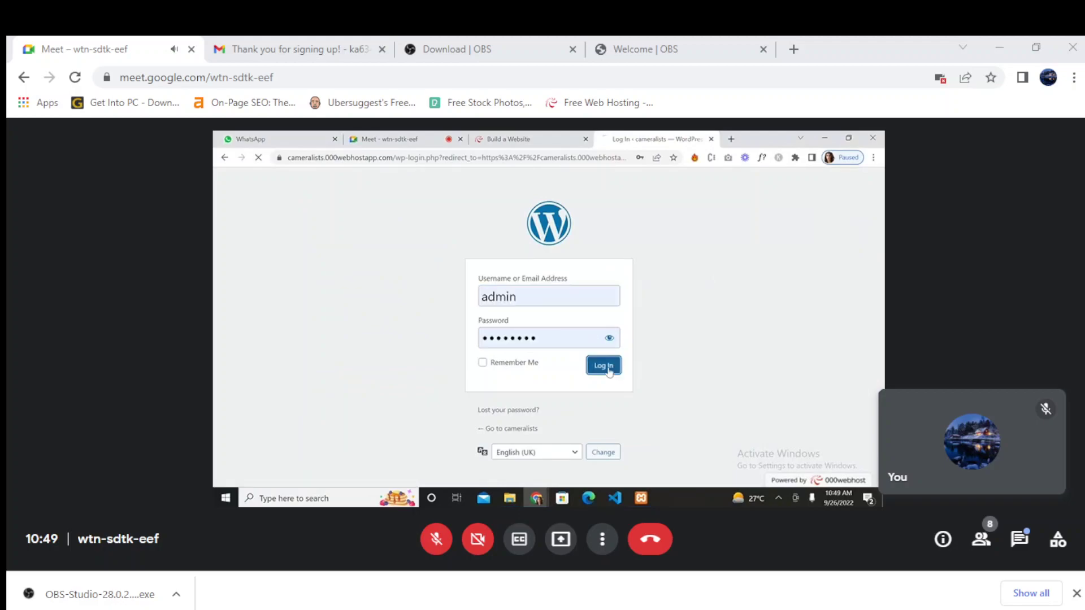
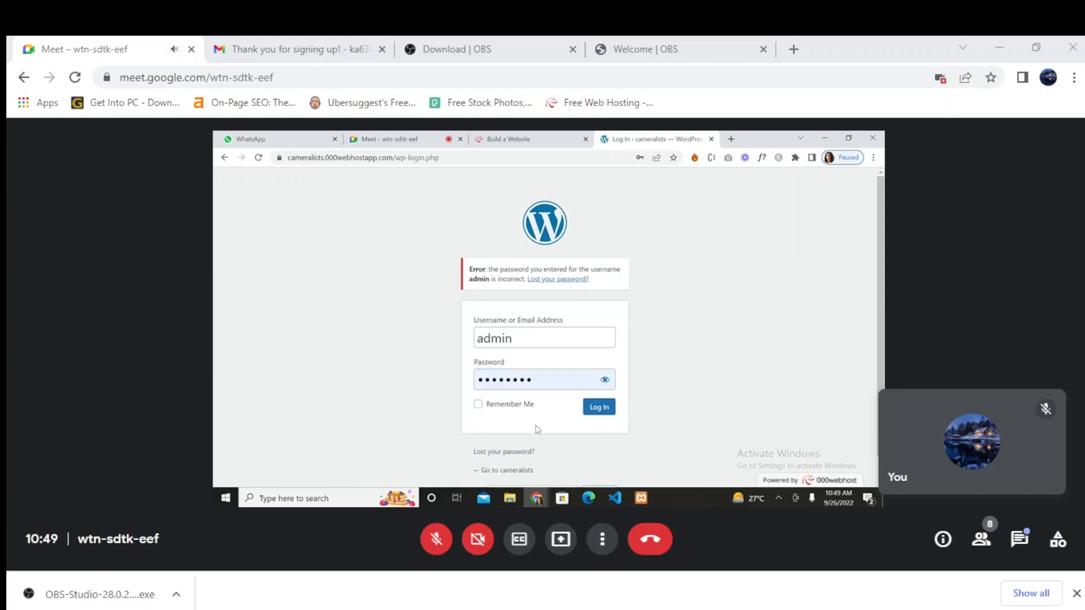
- Submit the WordPress login with stay-signed-in ticked, then close that login tab for a fresh one
left_click(478, 404)
left_click(599, 412)
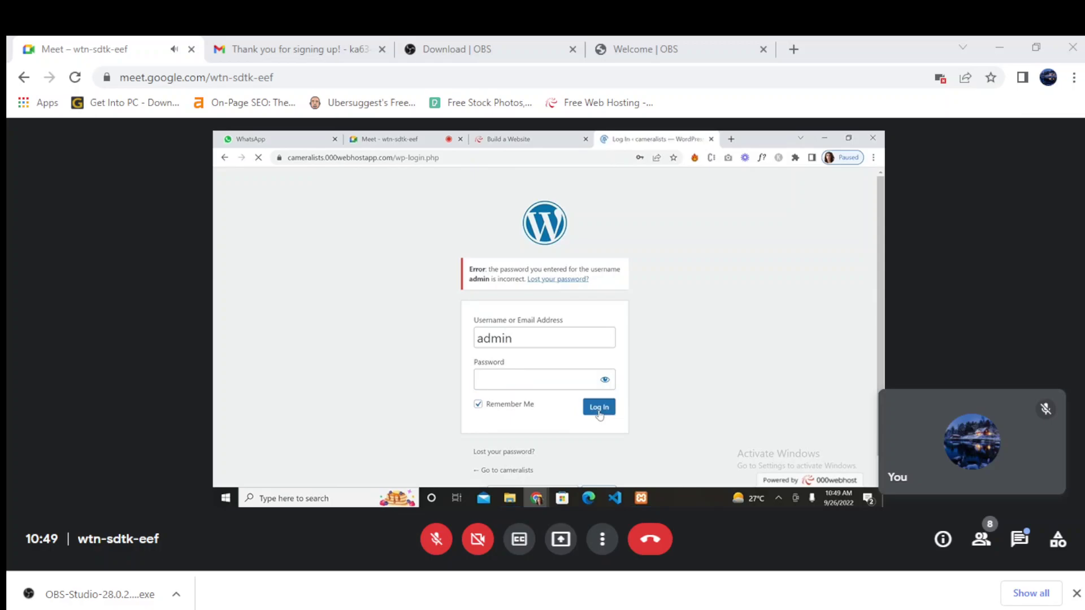
left_click(509, 139)
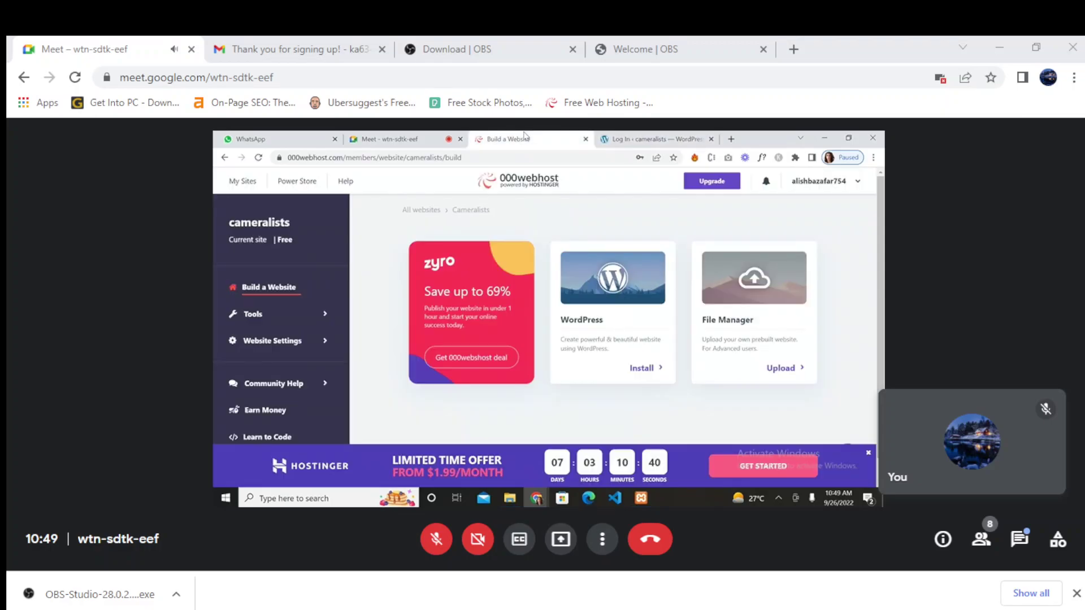
left_click(710, 139)
left_click(606, 139)
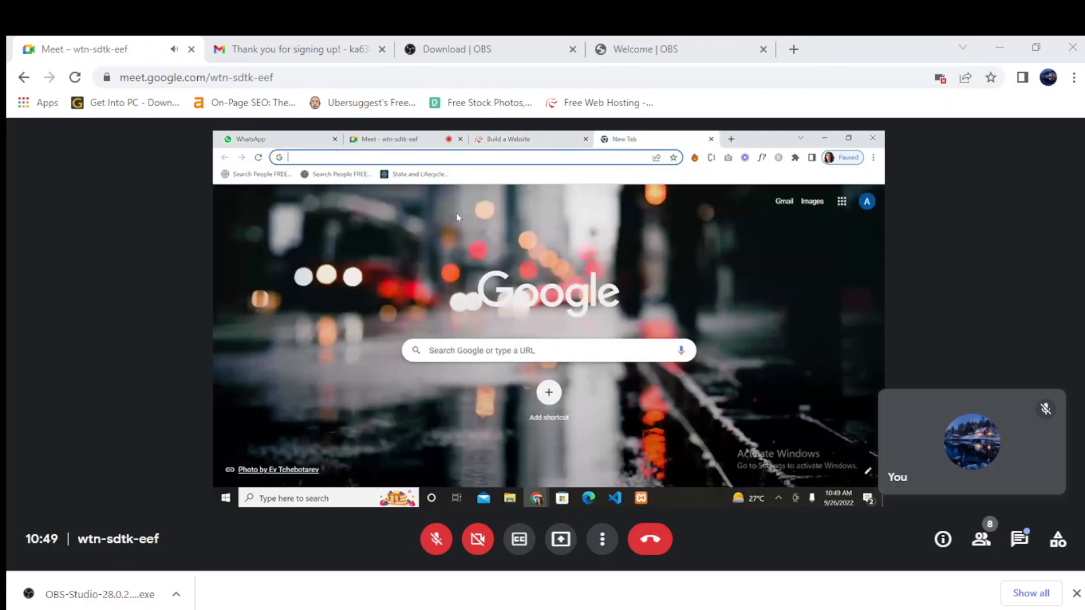
- Reload the cameralists WordPress login page and submit the saved credentials with Remember Me ticked
type("came")
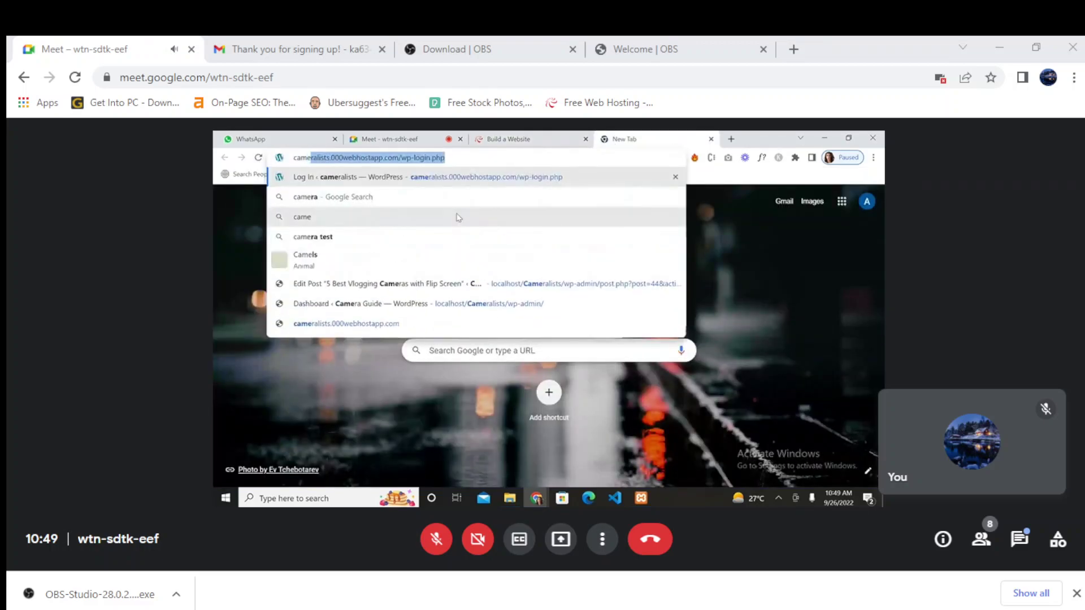
key("Right")
key("Return")
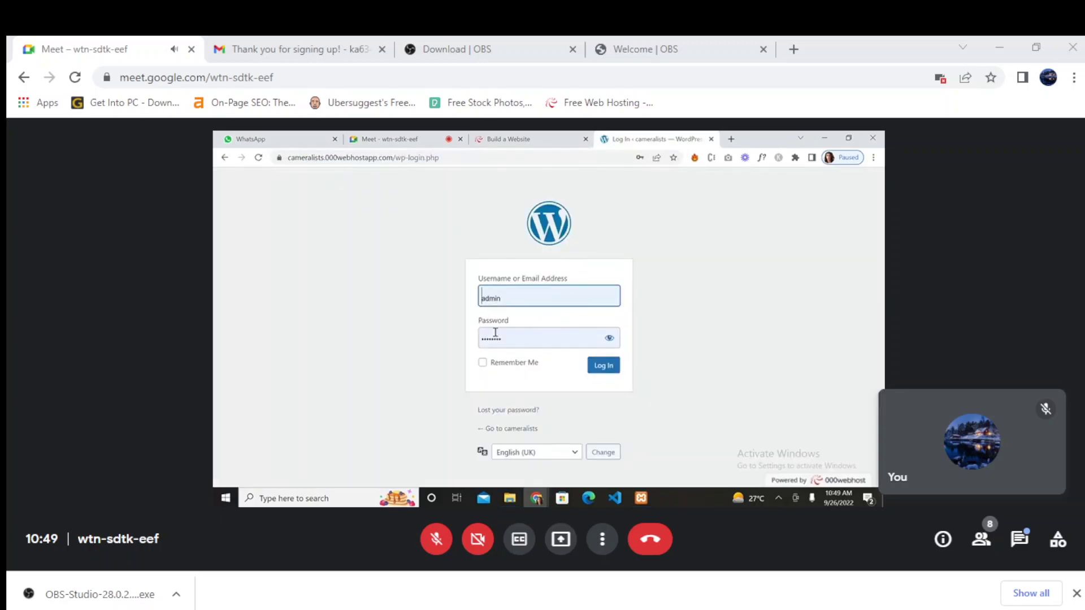
left_click(611, 341)
left_click(610, 341)
left_click(611, 341)
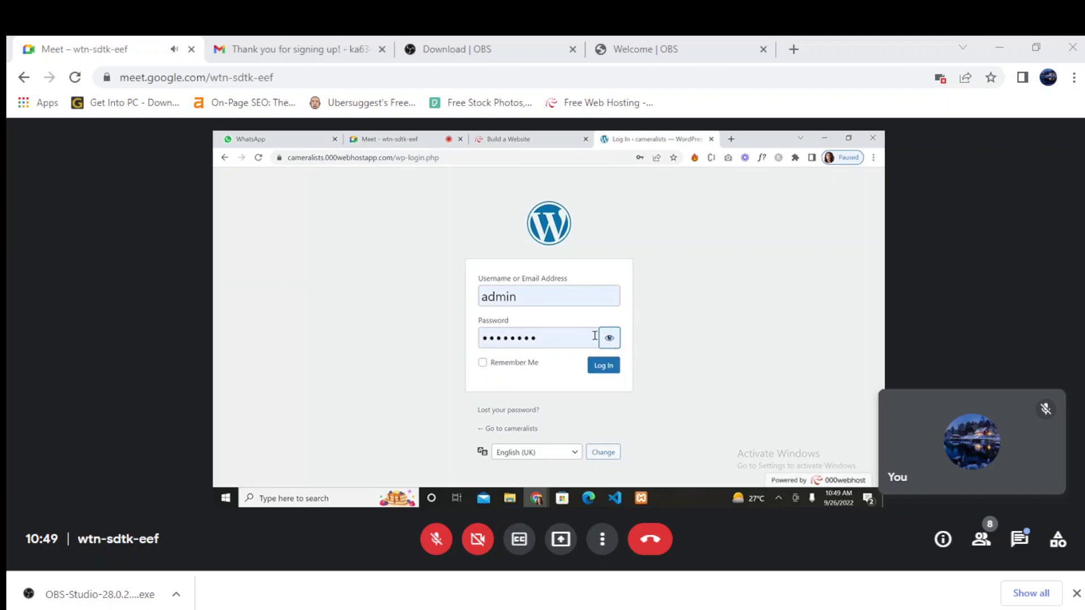
left_click(483, 363)
left_click(483, 364)
left_click(604, 365)
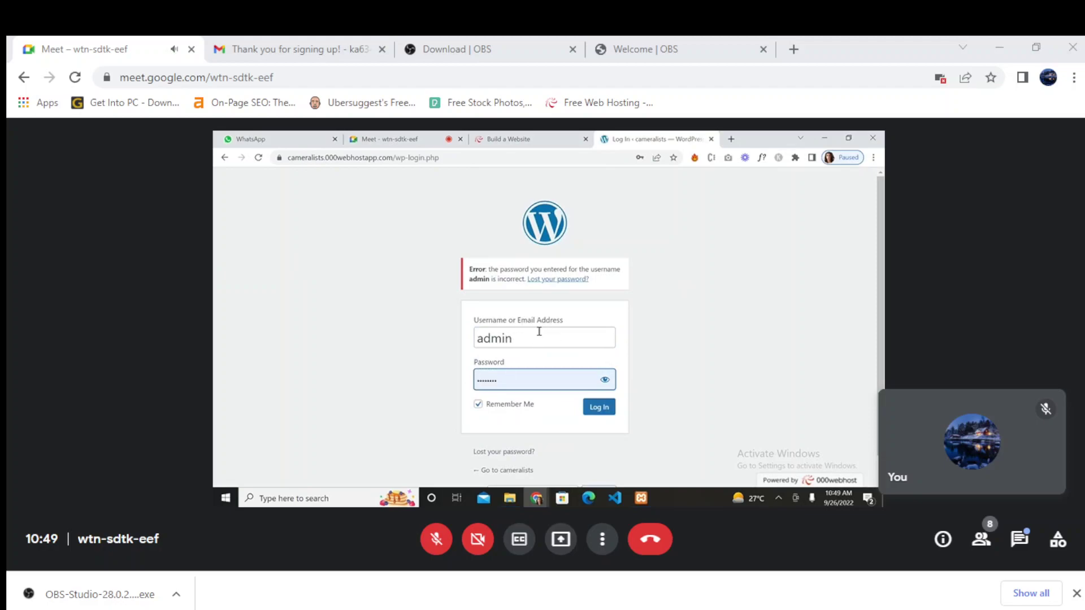
- Check the entered password, retry the login, then clear the username and resubmit
scroll(539, 444, "down", 1)
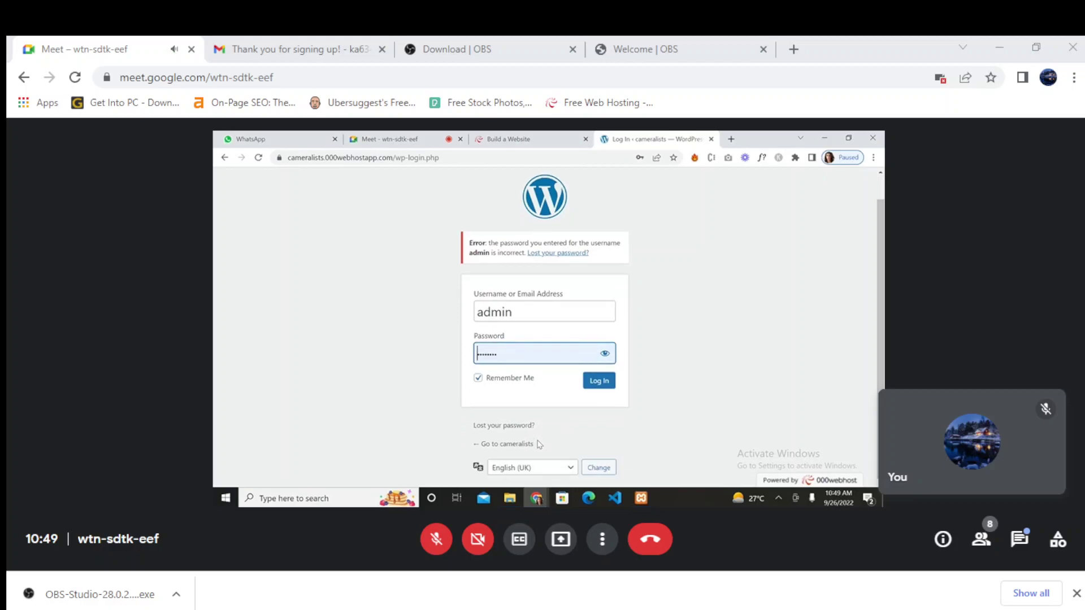
scroll(532, 412, "up", 1)
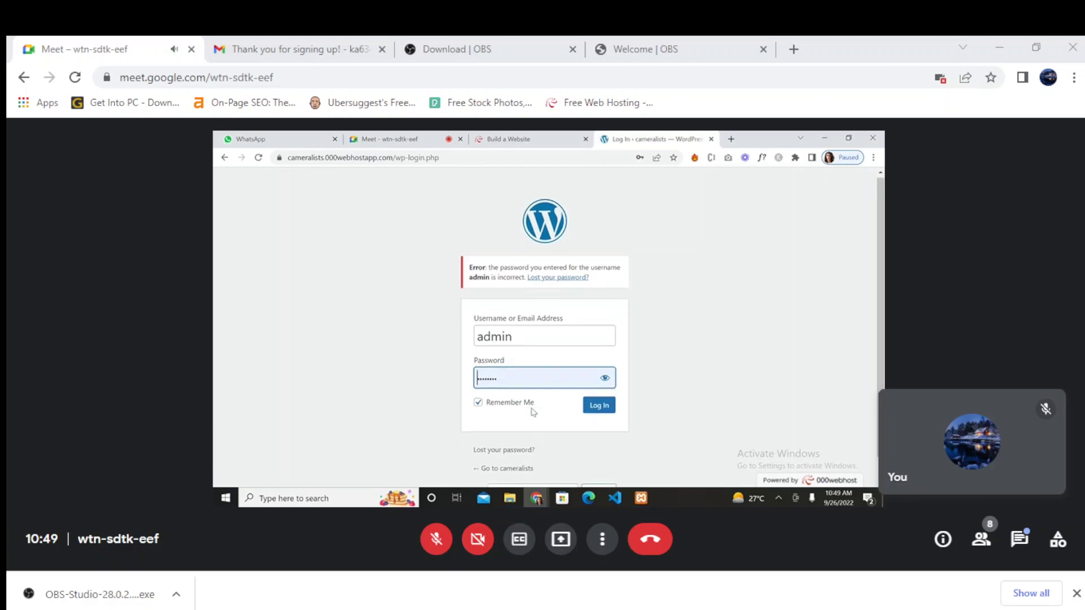
left_click(603, 381)
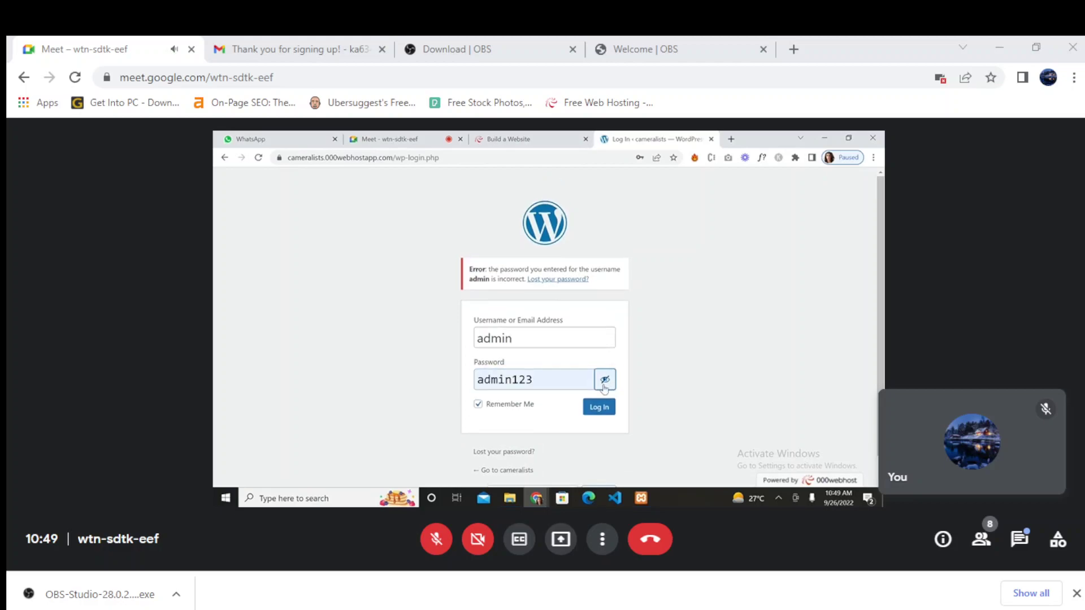
left_click(597, 412)
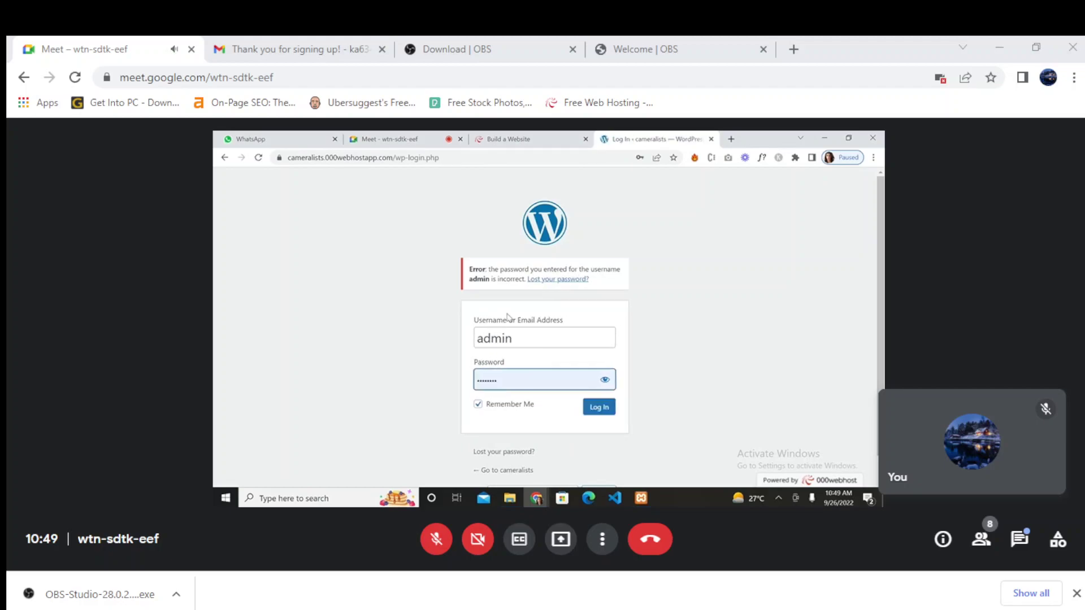
left_click(536, 345)
key("ctrl+a")
key("BackSpace")
key("Return")
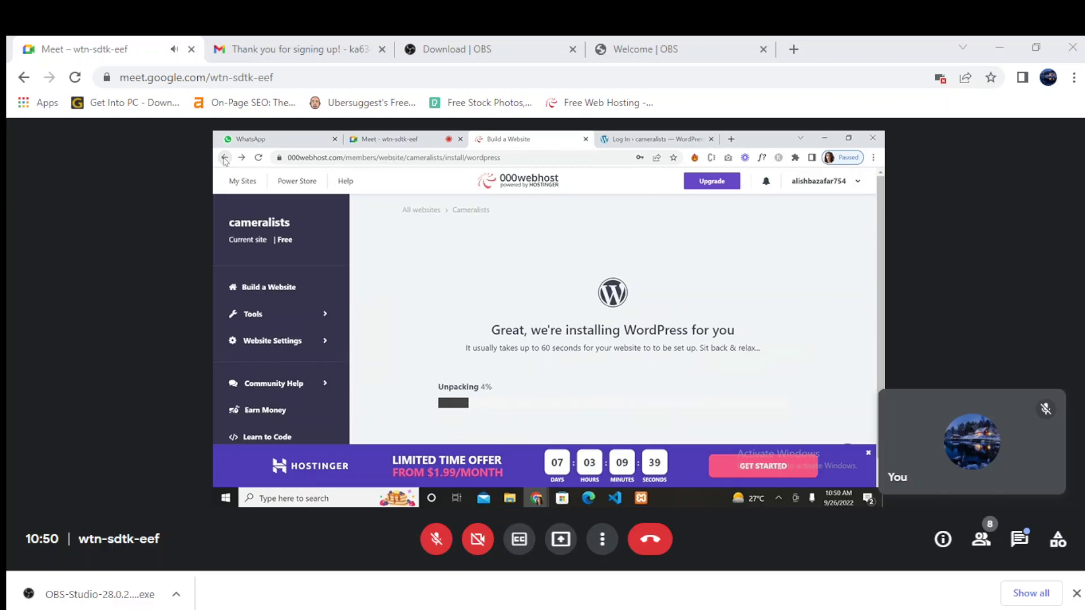
- Return to the Build a Website page, try Add Site, dismiss the prompt, and reopen the account menu
left_click(270, 289)
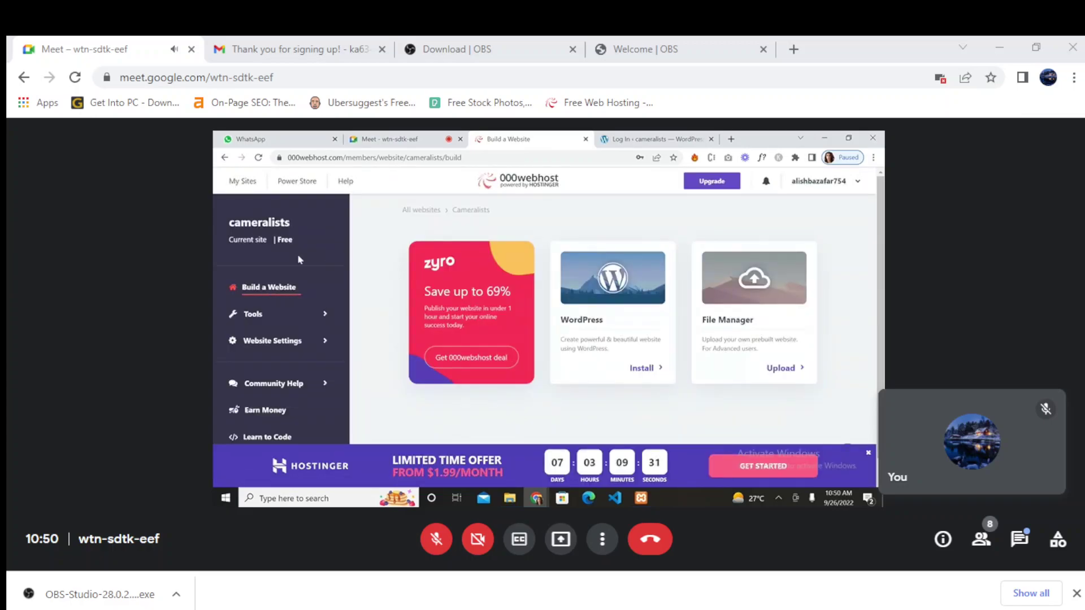
left_click(845, 181)
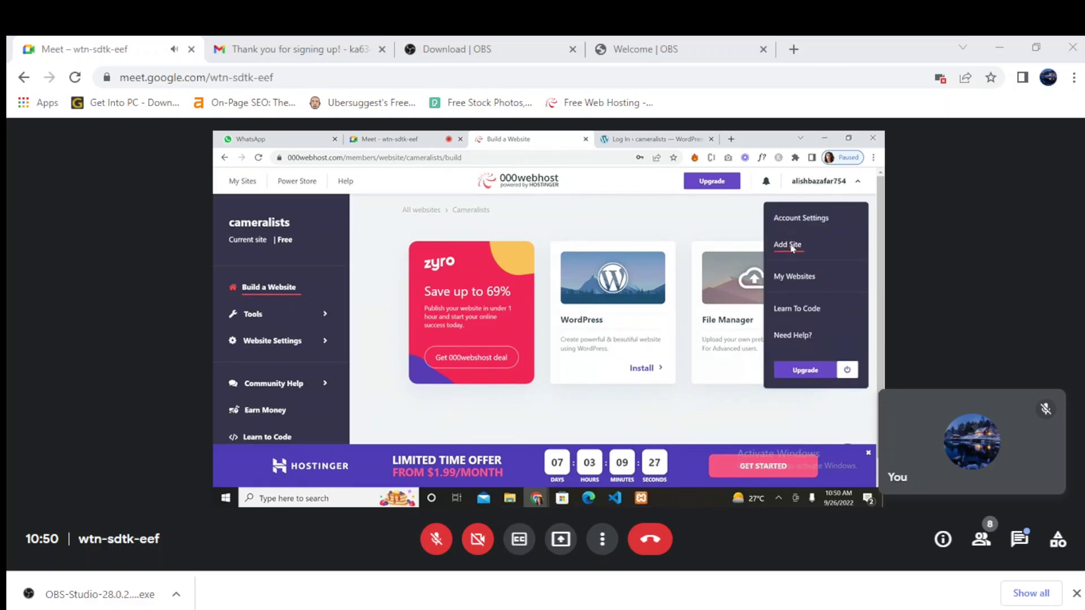
left_click(791, 246)
left_click(697, 298)
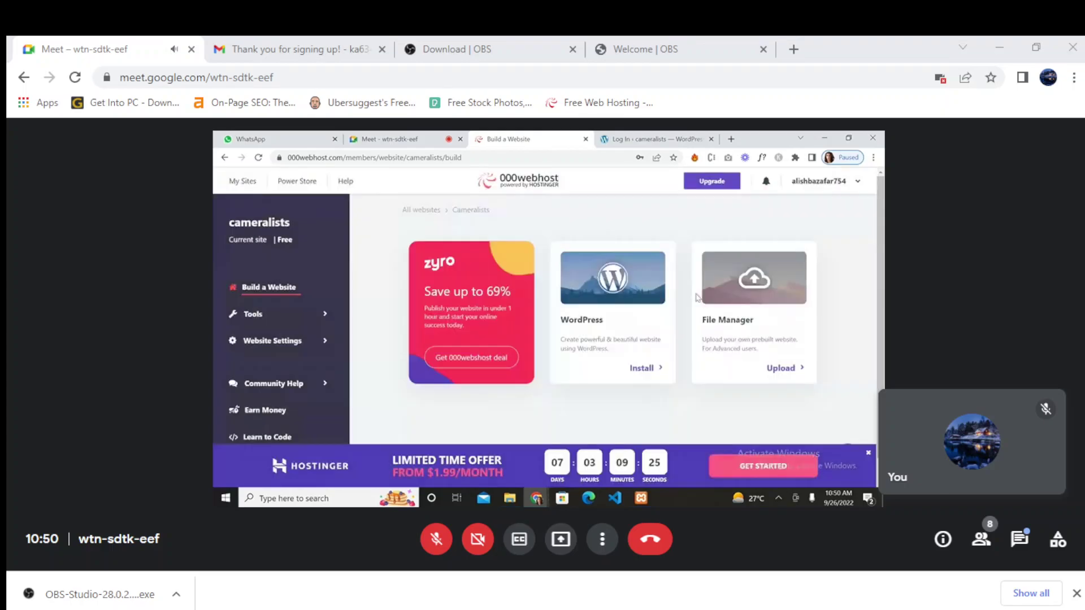
left_click(819, 182)
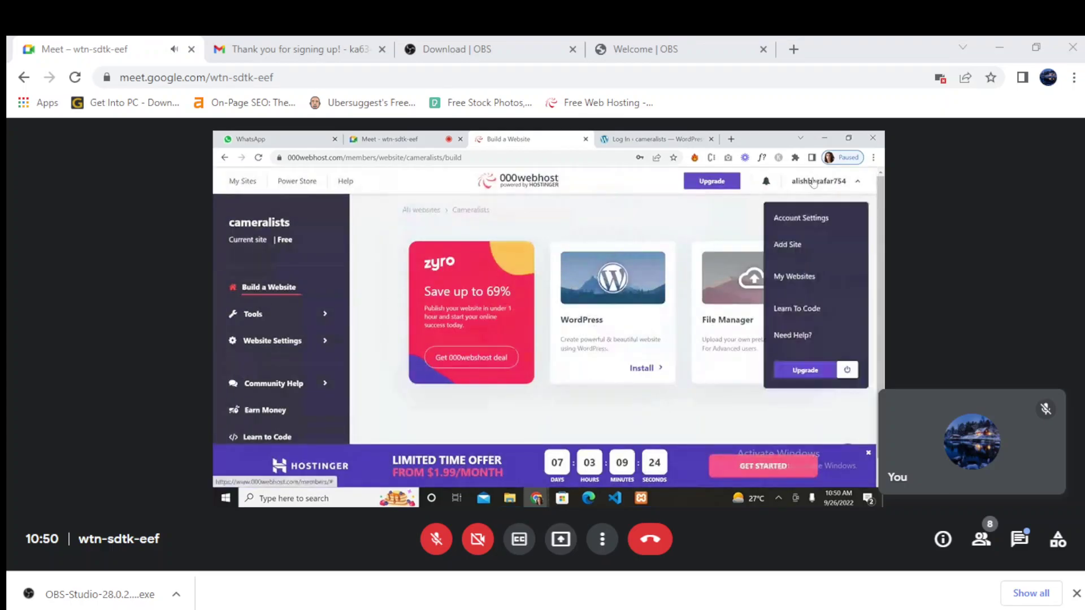
- Close the 000webhost account from Account Settings, confirming permanent deletion with reason 'nothing'
left_click(802, 222)
scroll(593, 365, "down", 4)
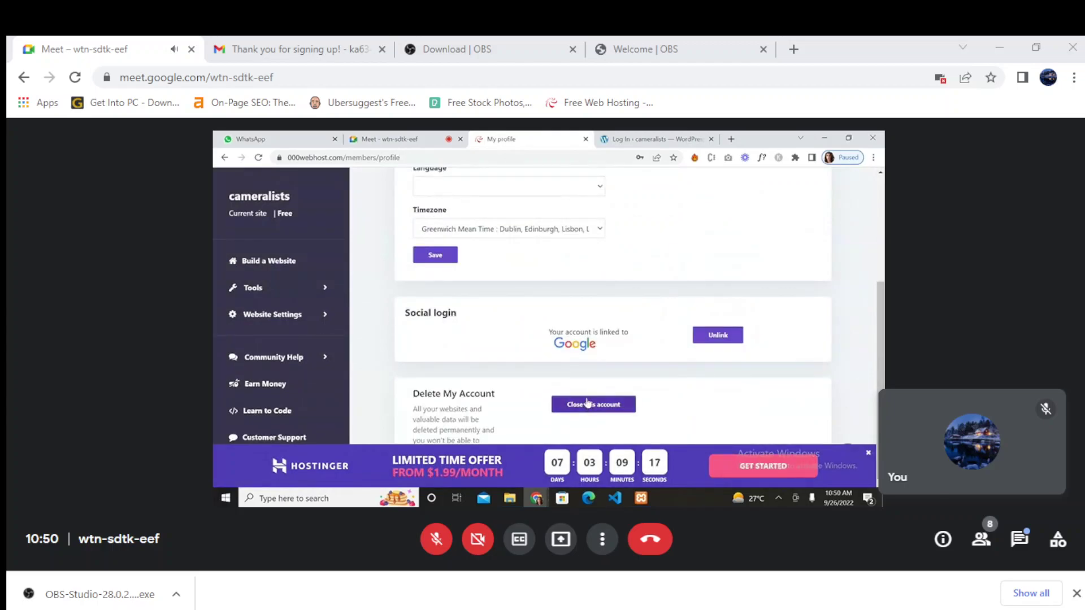
left_click(588, 403)
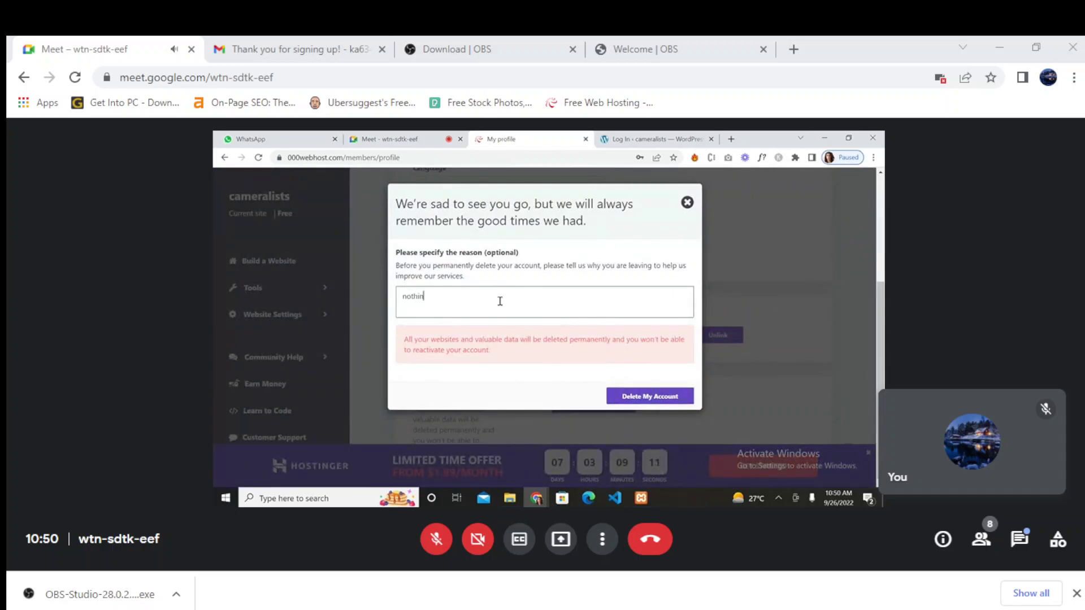
left_click(634, 407)
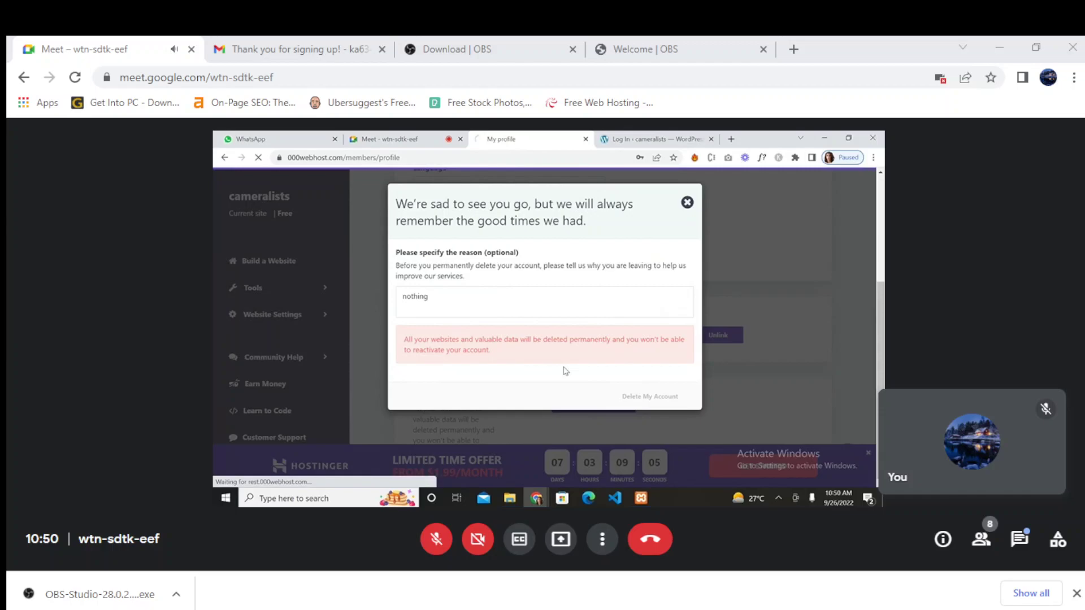
- Close the WordPress tab and clear the autofilled Email and Password fields on the 000webhost login
left_click(711, 139)
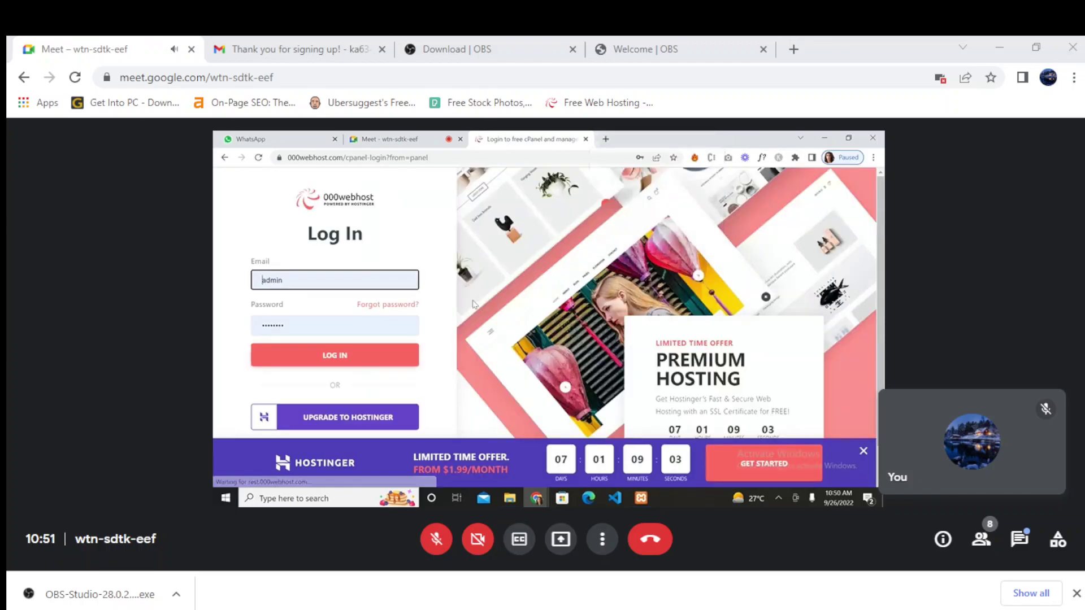
scroll(474, 304, "down", 1)
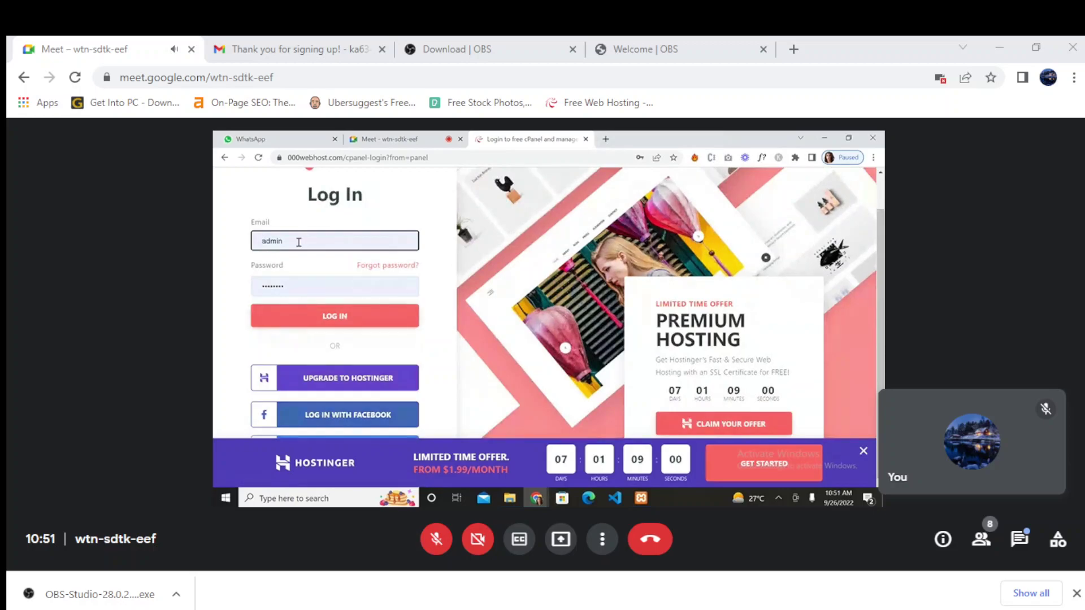
double_click(302, 240)
key("BackSpace")
double_click(288, 285)
key("BackSpace")
left_click(252, 348)
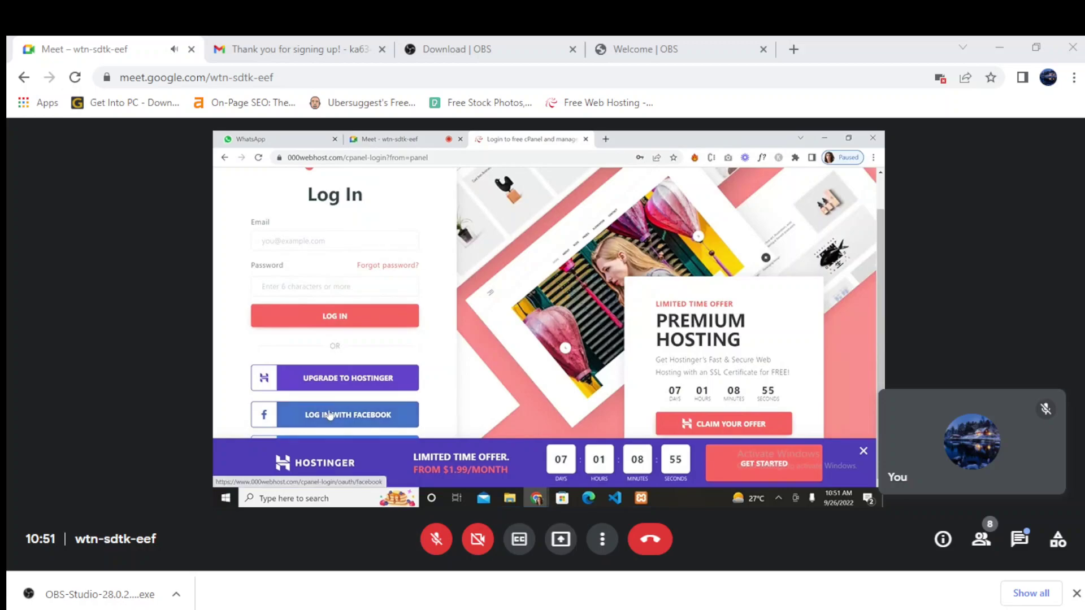
- Dismiss the Hostinger banner and start signing in with Google
scroll(621, 418, "up", 1)
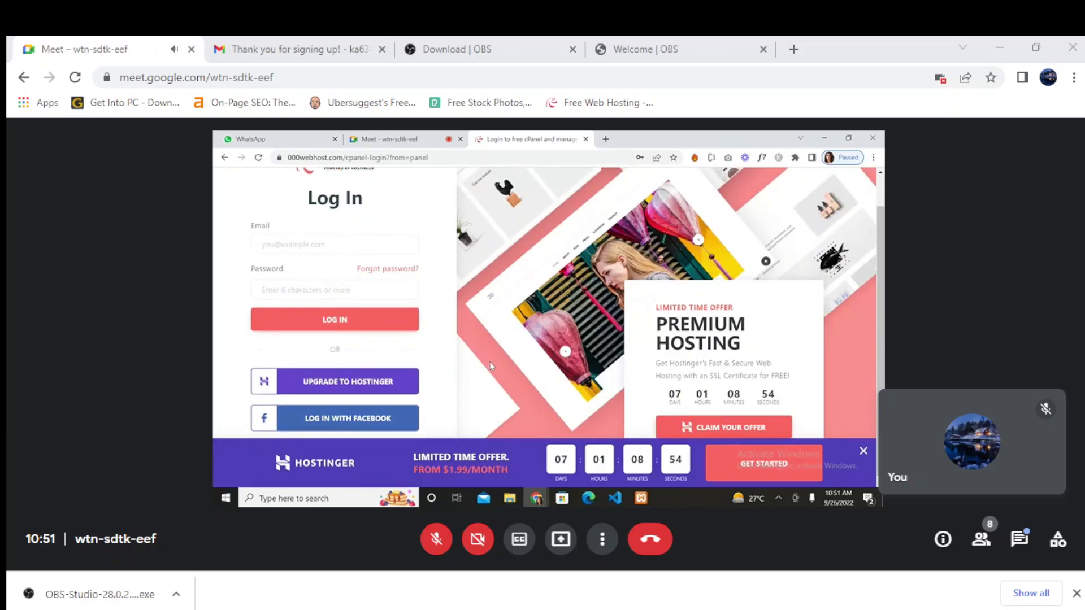
left_click(864, 452)
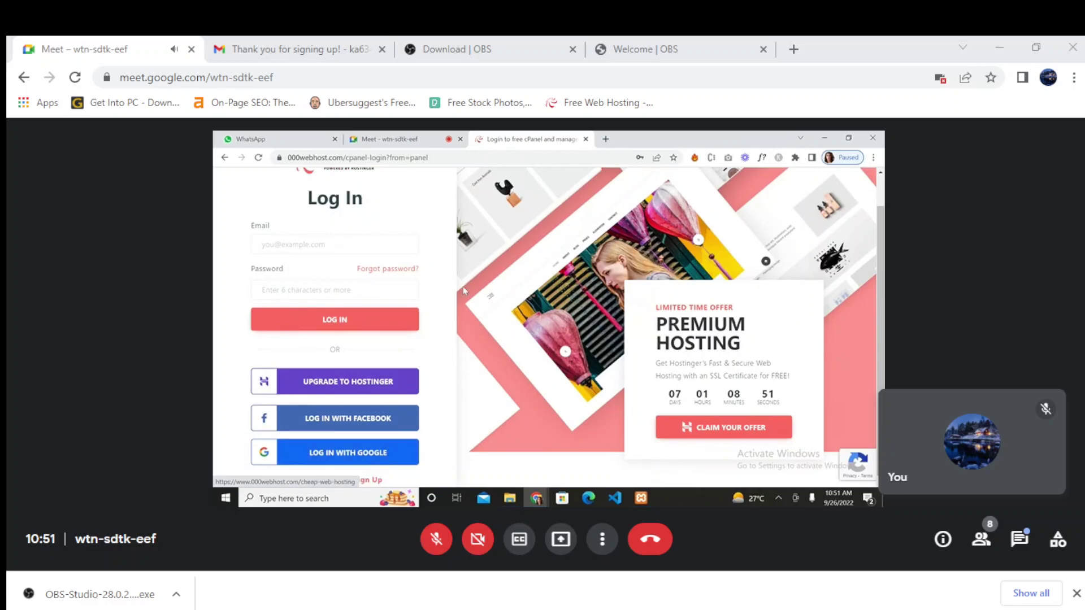
left_click(348, 455)
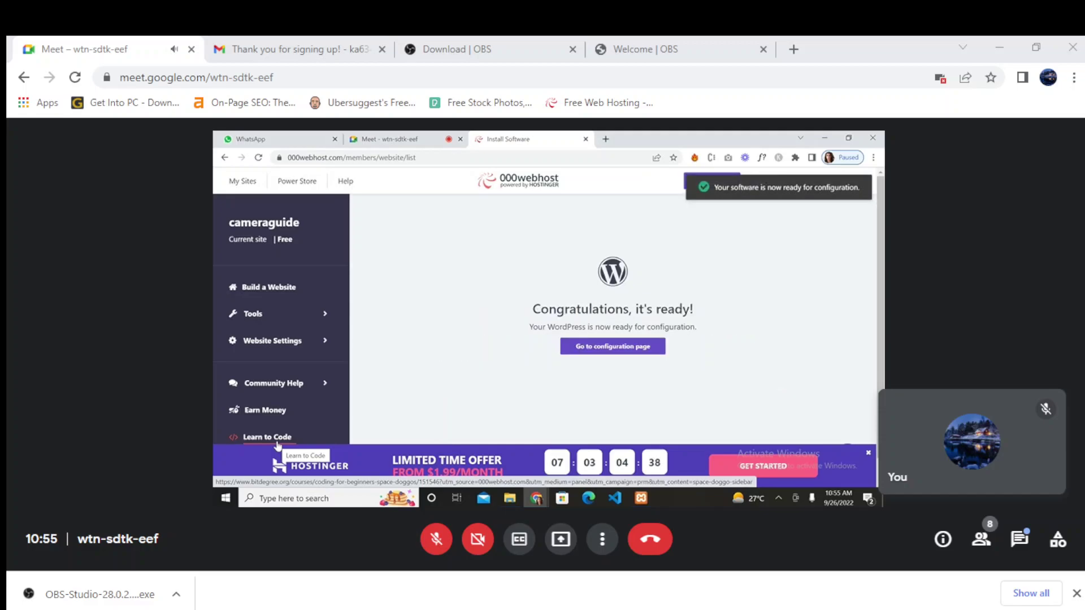
- Fill the cameraguide login with the saved credentials, correct the password, tick Remember Me and log in
left_click(589, 351)
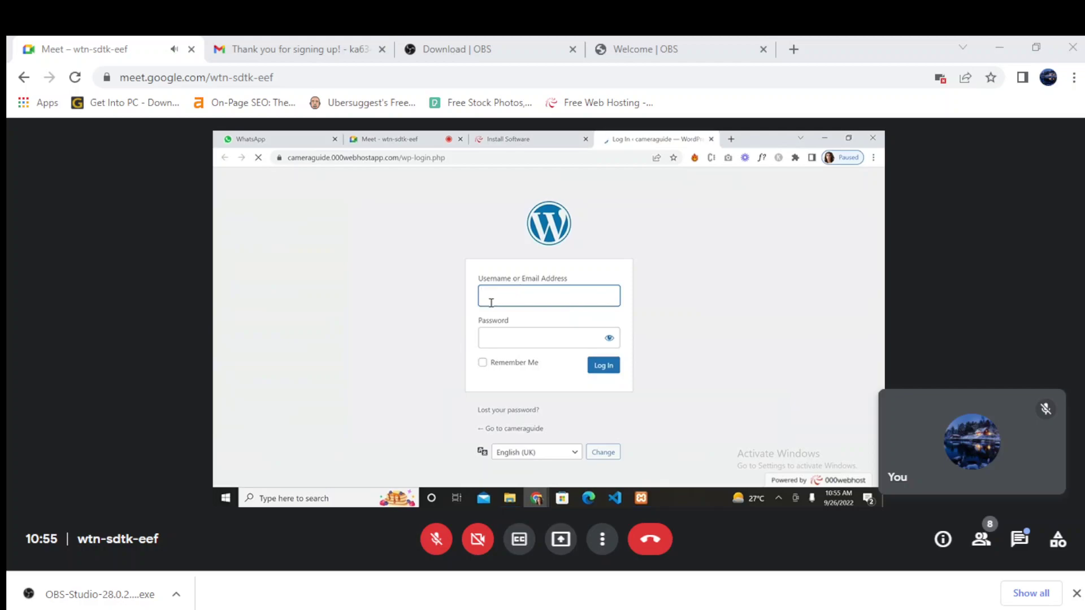
left_click(493, 303)
left_click(541, 333)
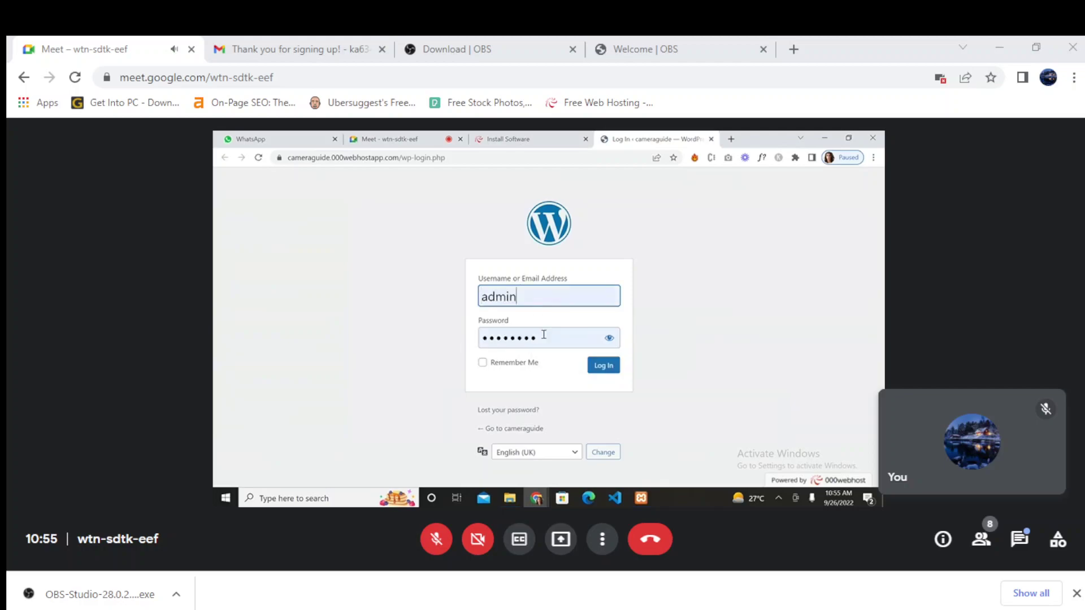
left_click(609, 339)
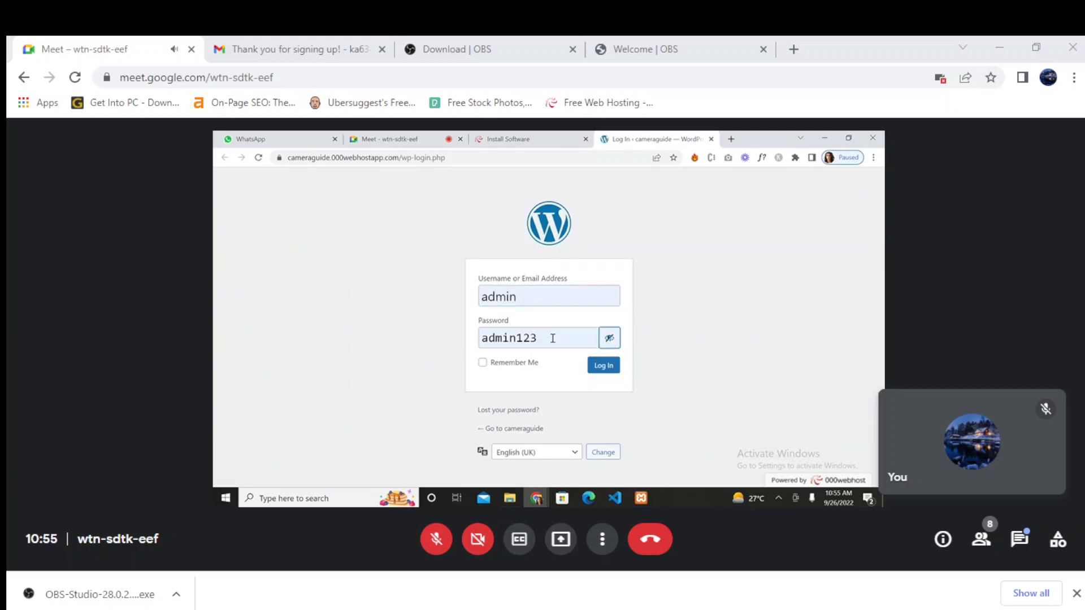
left_click(491, 338)
key("BackSpace")
type("Admin@")
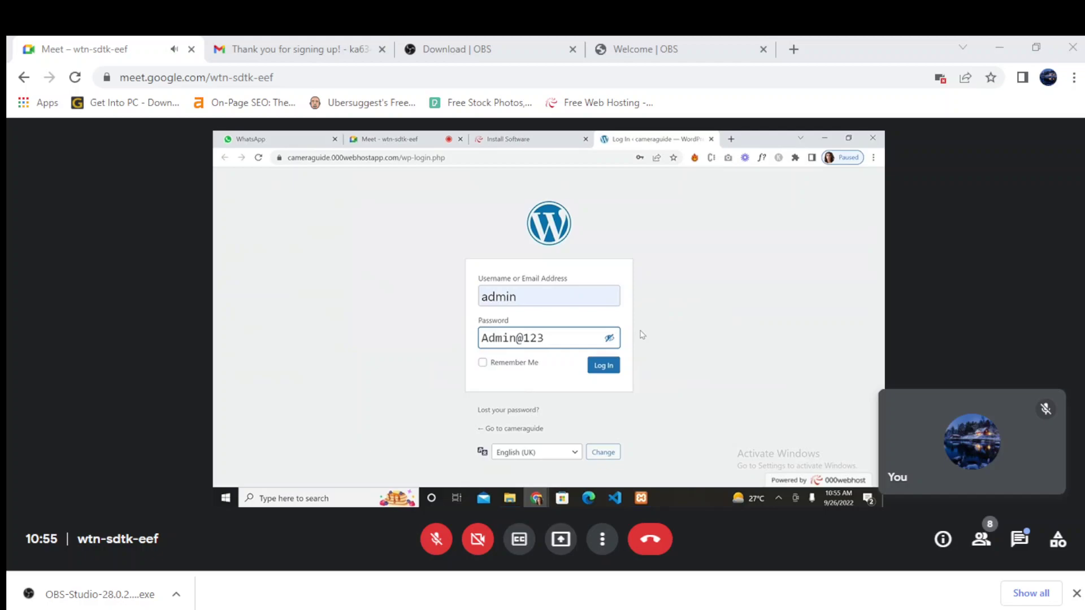
left_click(483, 362)
left_click(603, 366)
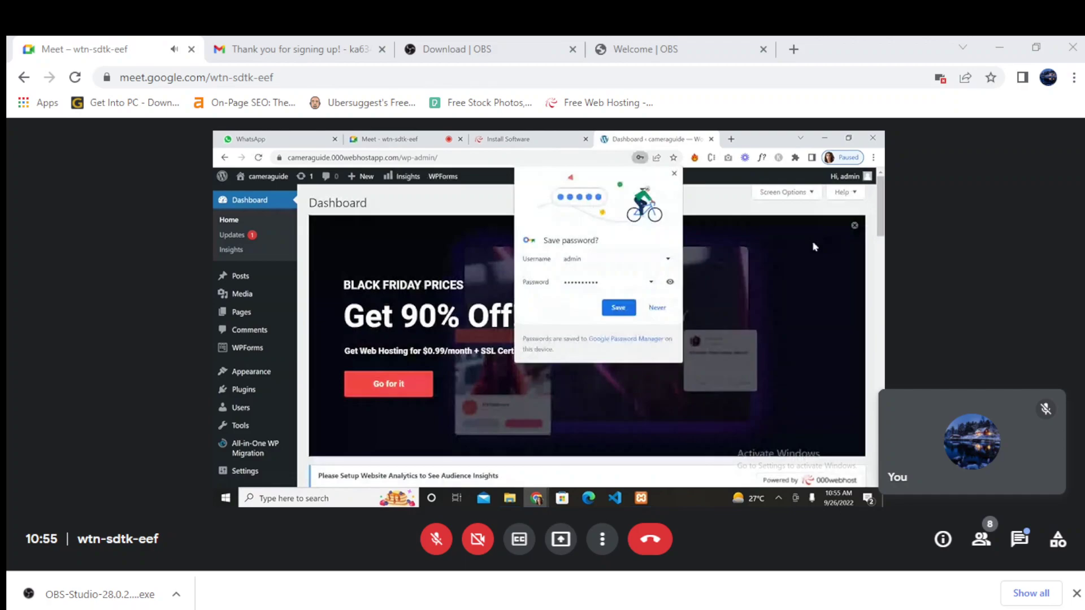
- Close the Black Friday overlay and dismiss the Welcome to Shapely and Welcome to WordPress notices
left_click(854, 227)
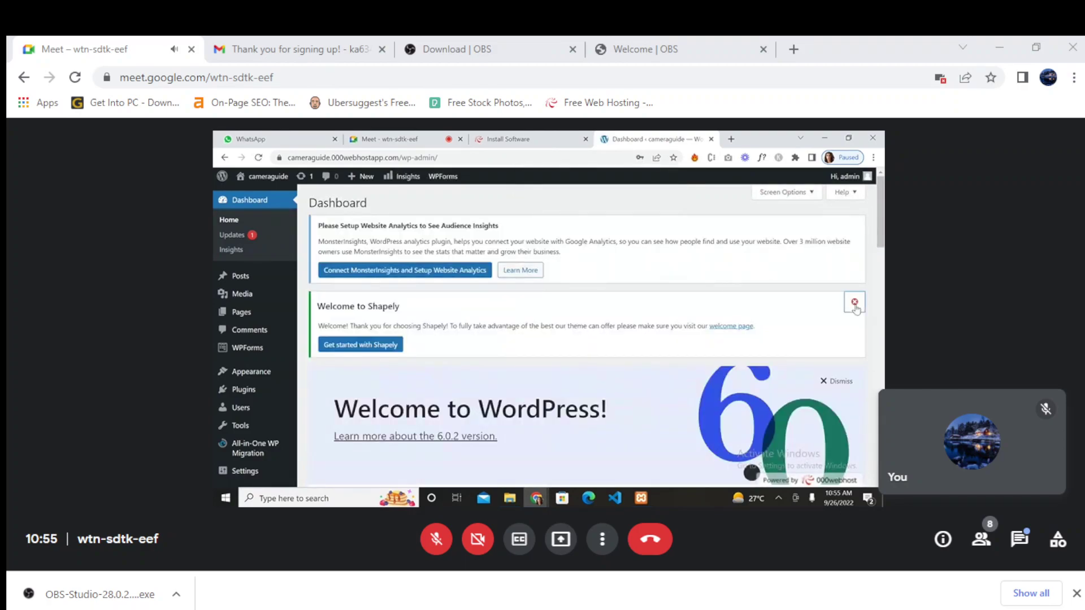
left_click(854, 302)
left_click(836, 310)
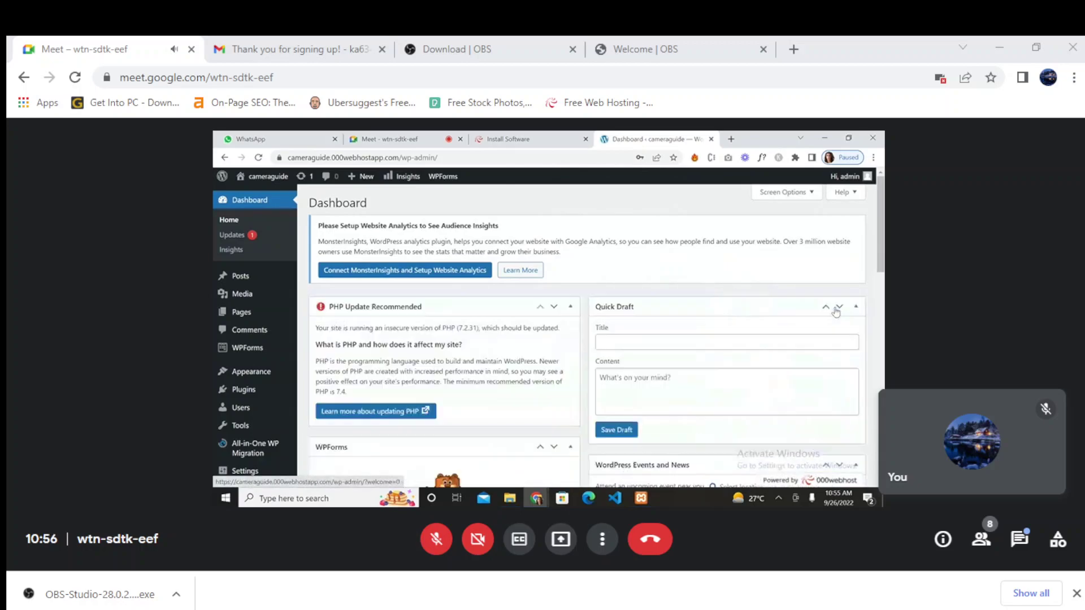
- Collapse the PHP Update, WPForms, Quick Draft, Events and News, Site Health and At a Glance widgets
left_click(570, 307)
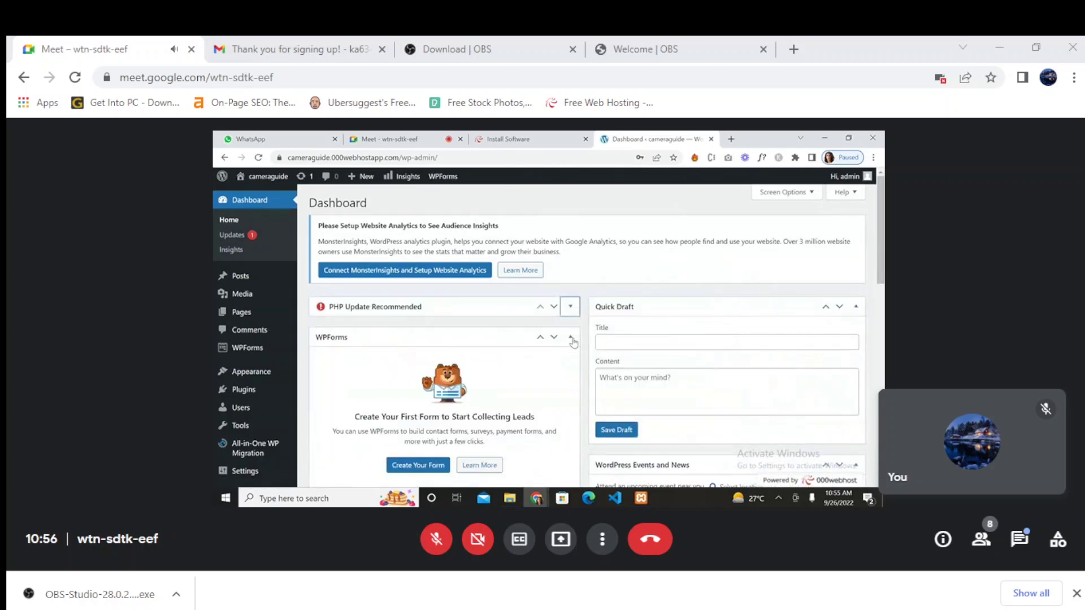
left_click(570, 337)
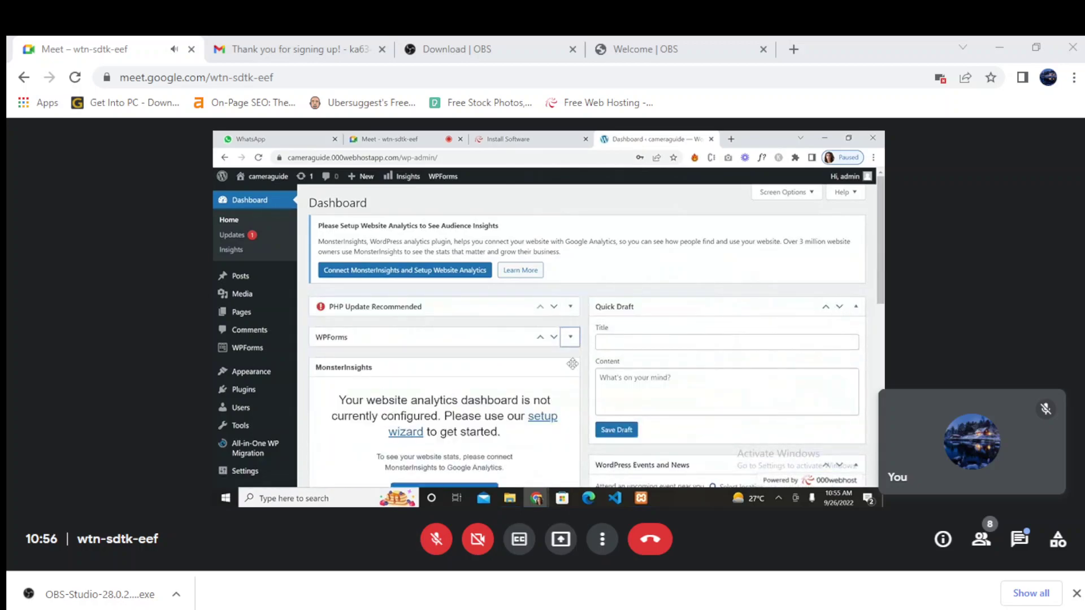
left_click(856, 307)
left_click(855, 338)
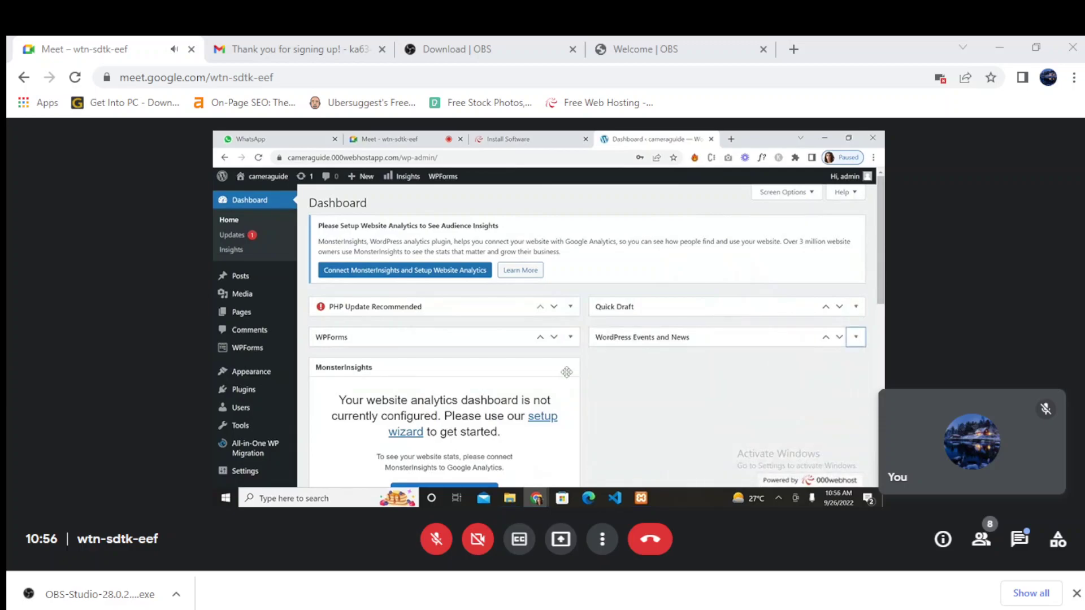
scroll(552, 417, "down", 4)
left_click(570, 409)
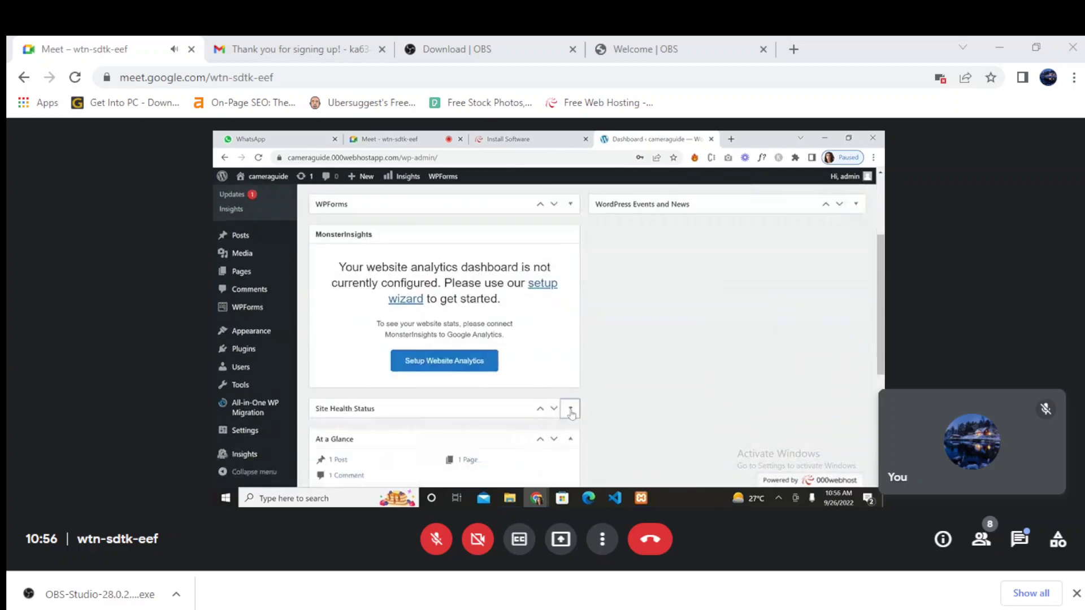
left_click(569, 441)
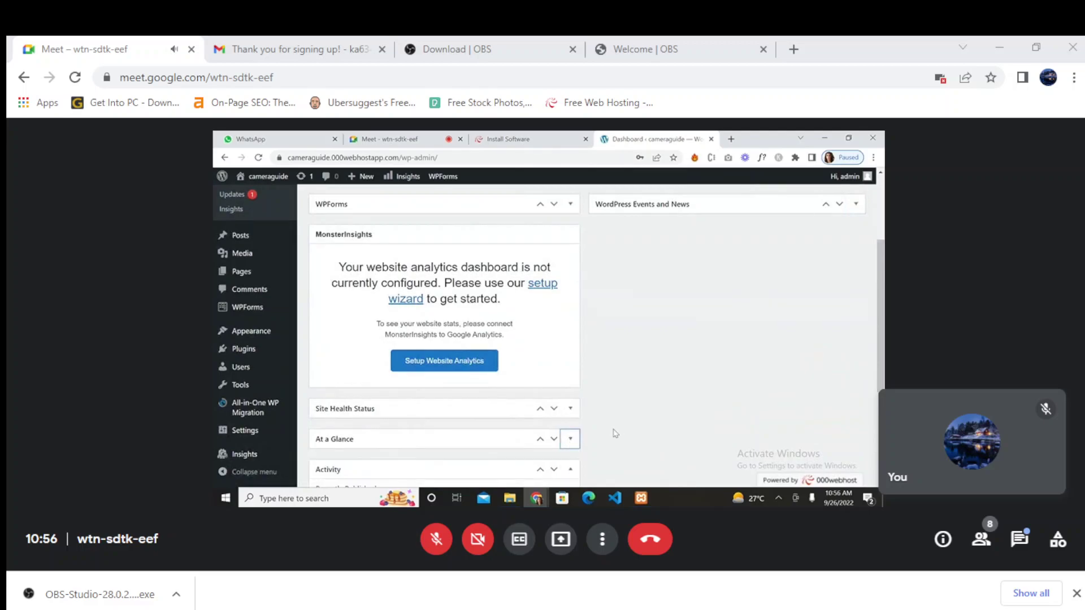
scroll(615, 434, "down", 5)
- Collapse the Activity widget, then search 'google search console' in a new tab and open Search Console Tools
left_click(572, 290)
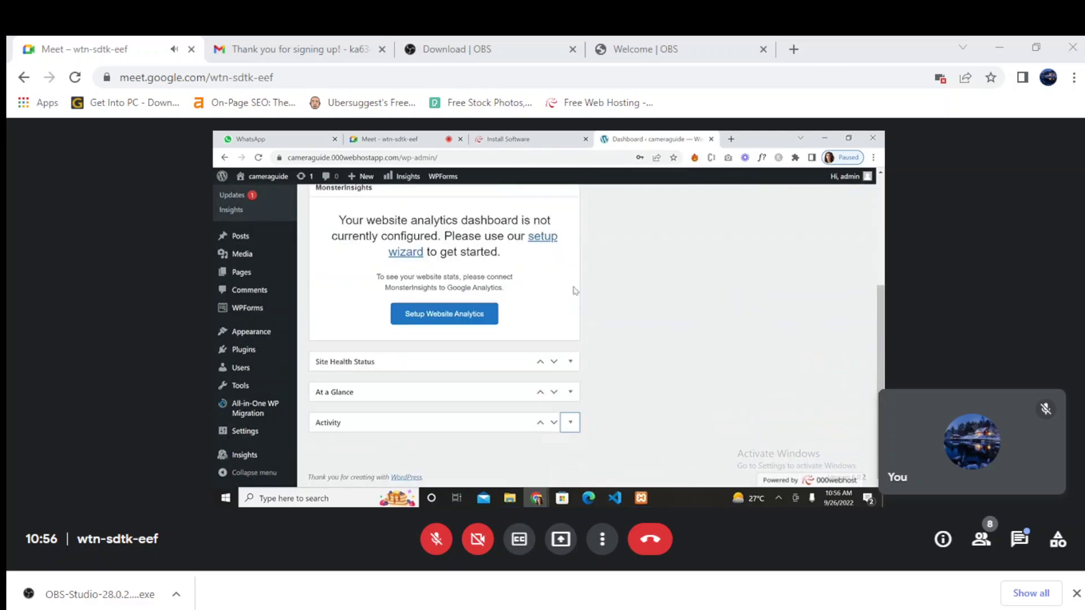
scroll(662, 261, "up", 5)
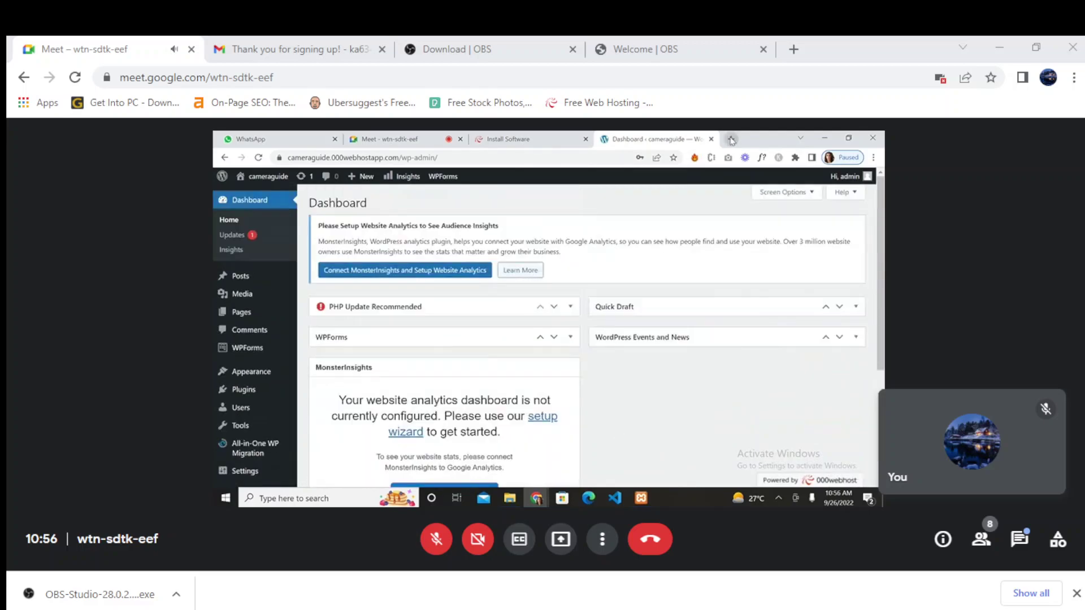
left_click(731, 139)
type("google search console")
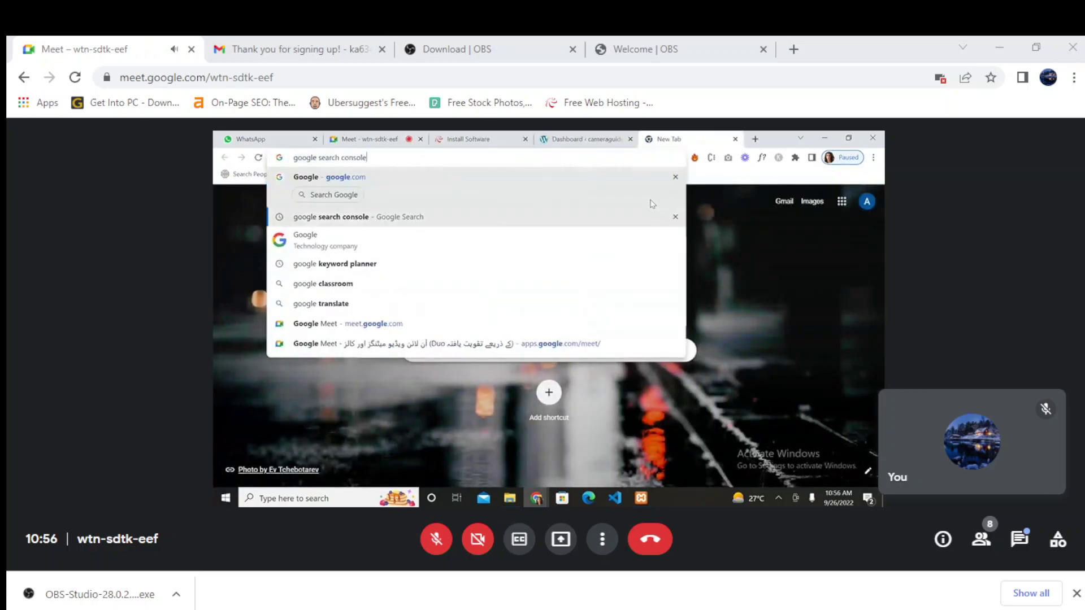
left_click(621, 216)
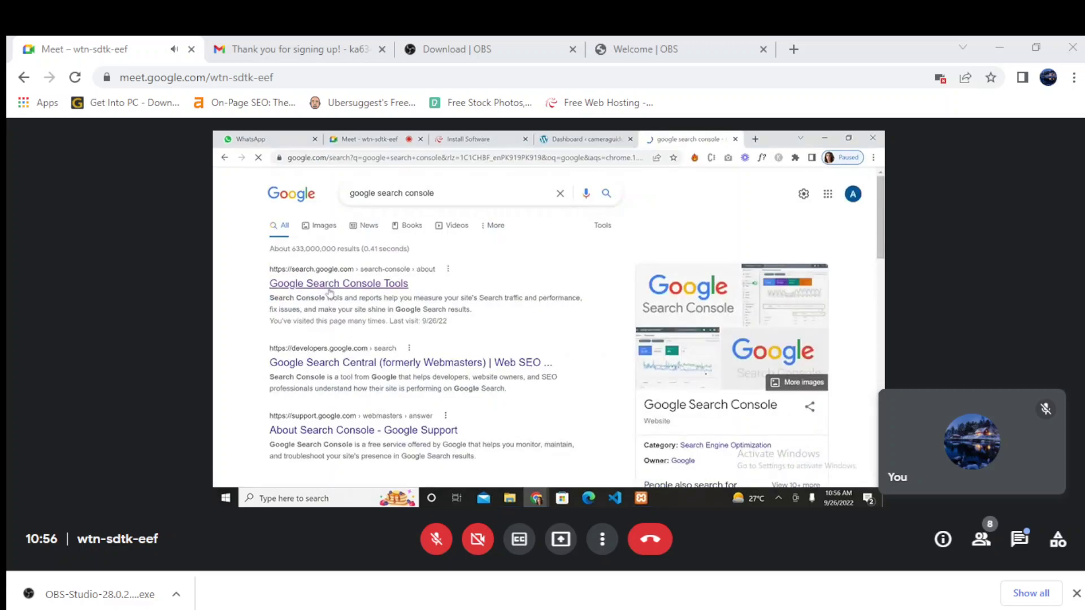
left_click(331, 286)
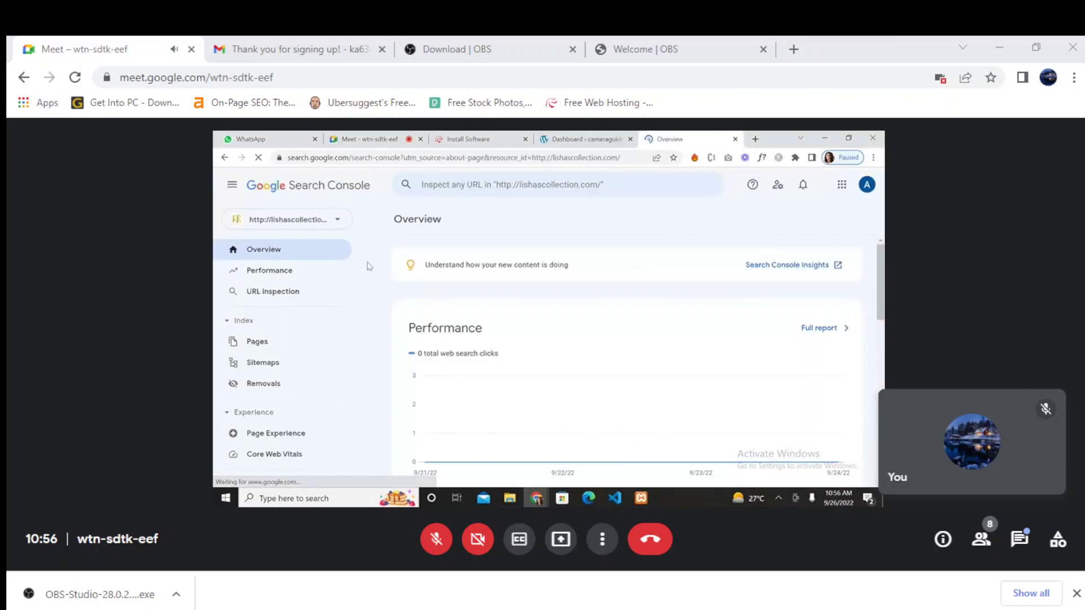
- Start adding a new Search Console property using the URL prefix option
left_click(343, 223)
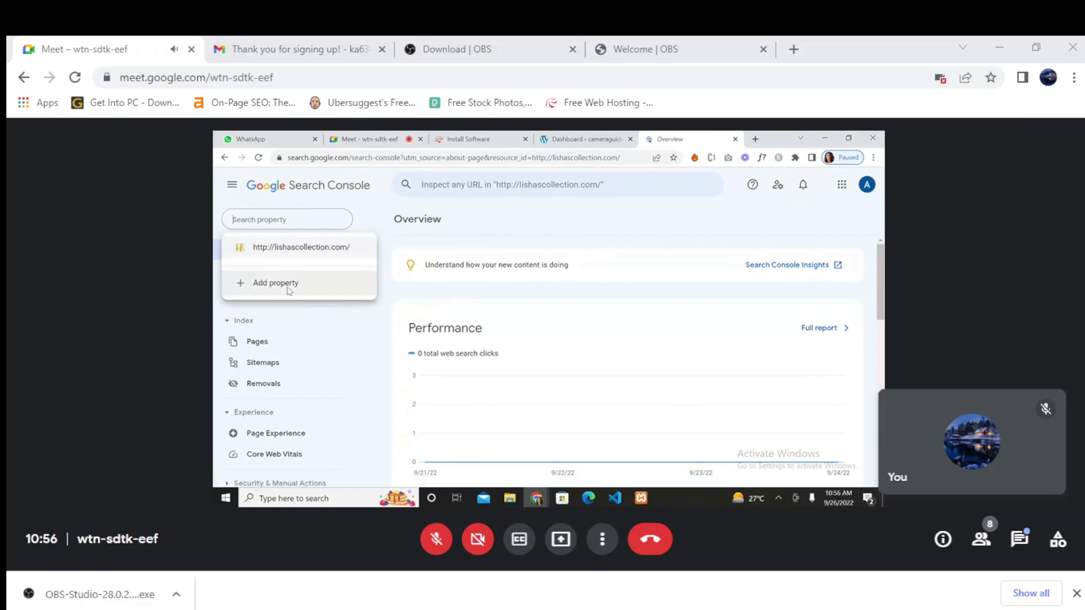
left_click(289, 291)
left_click(576, 386)
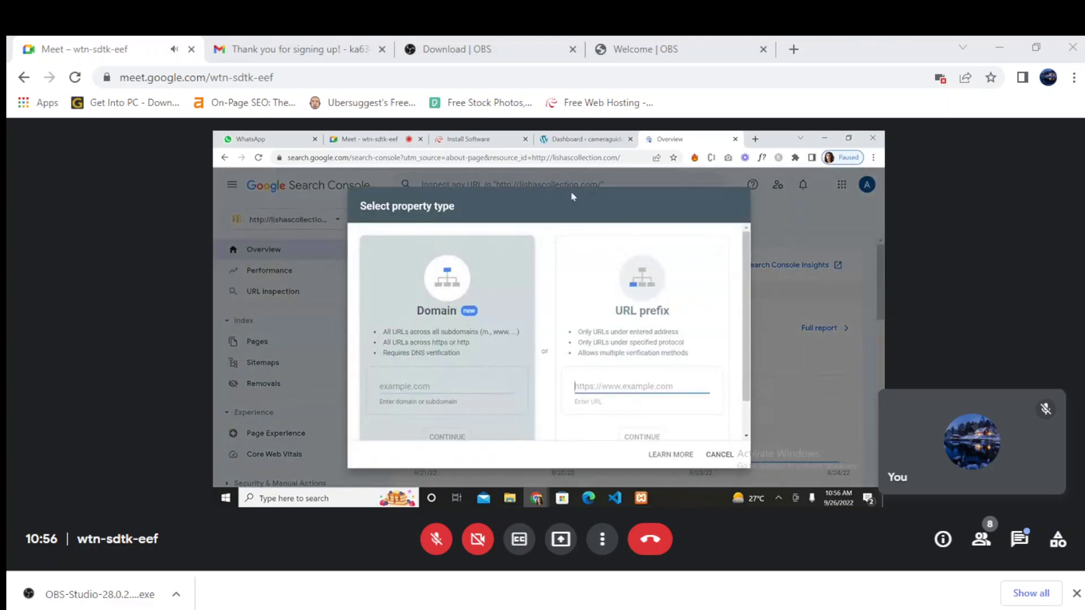
- Open the live cameraguide site from the WordPress dashboard in a new tab and copy its full address
left_click(570, 139)
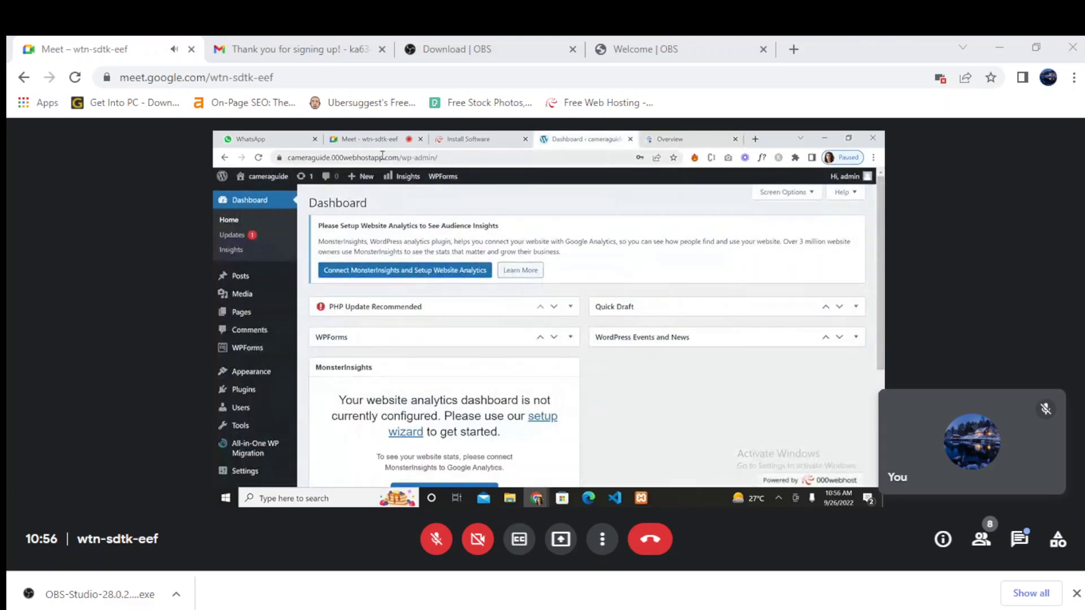
left_click_drag(396, 158, 254, 167)
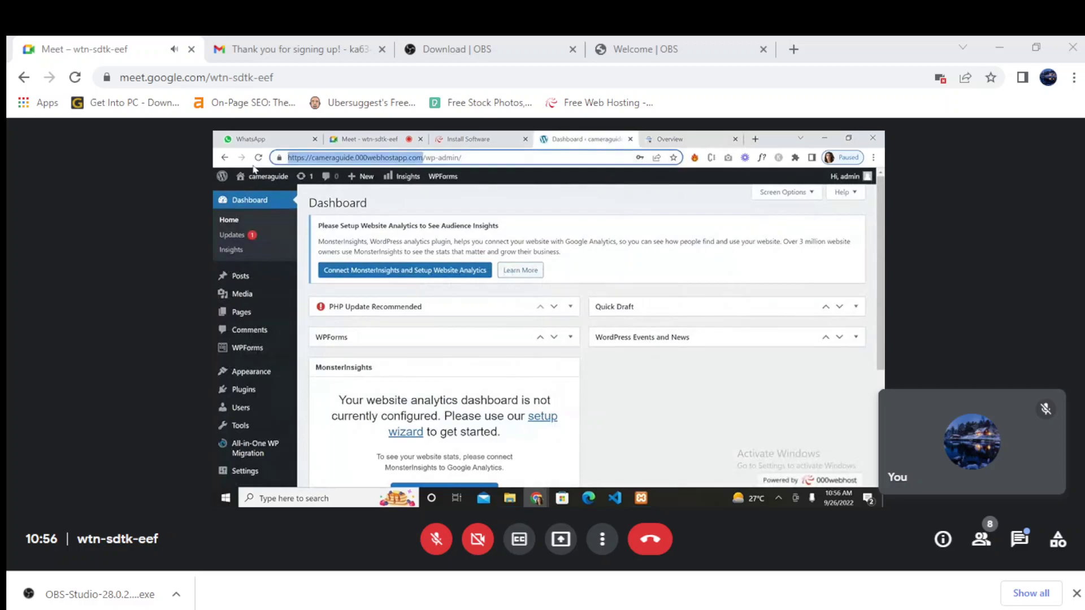
mouse_move(267, 177)
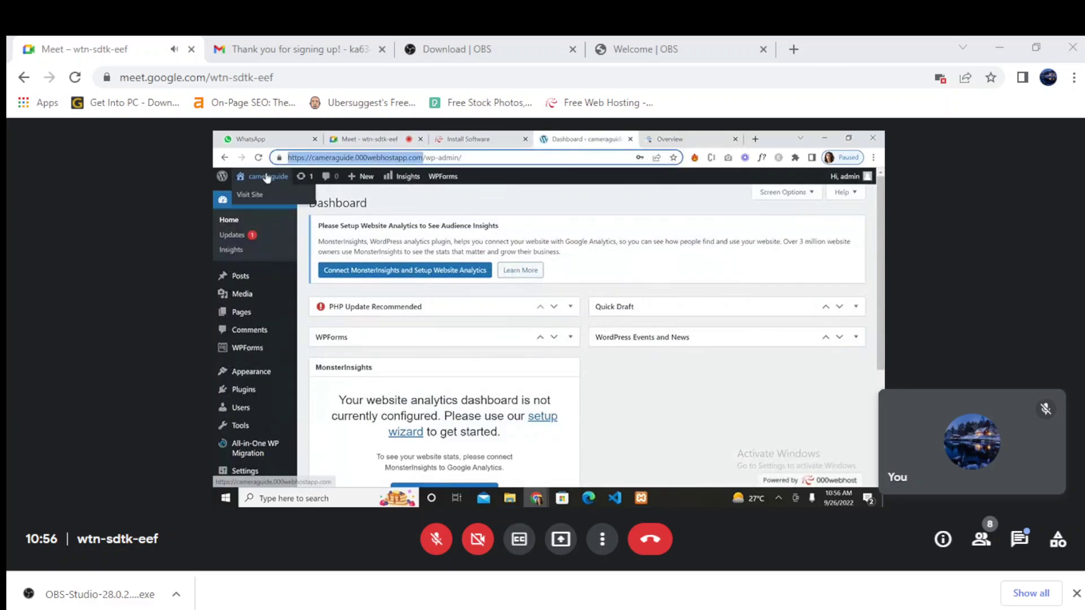
right_click(253, 203)
left_click(265, 208)
left_click(599, 138)
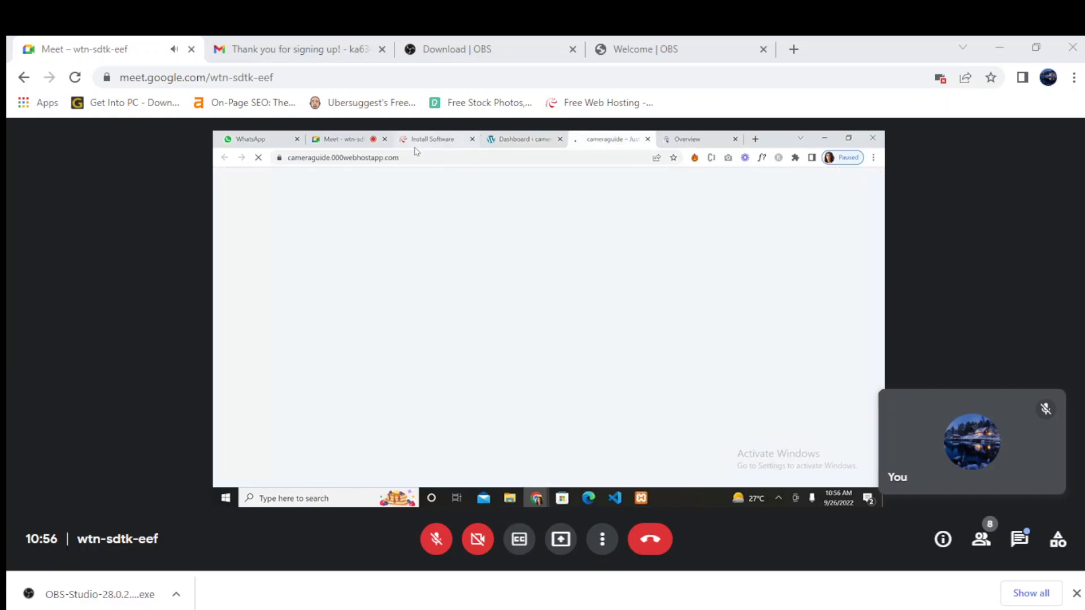
left_click(412, 157)
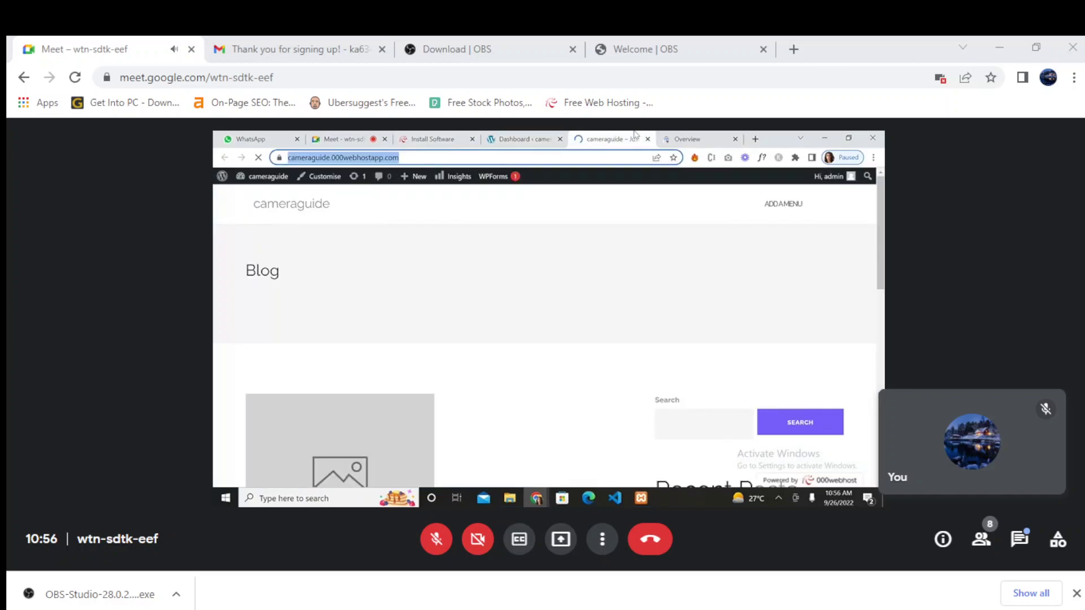
left_click(678, 139)
left_click(605, 386)
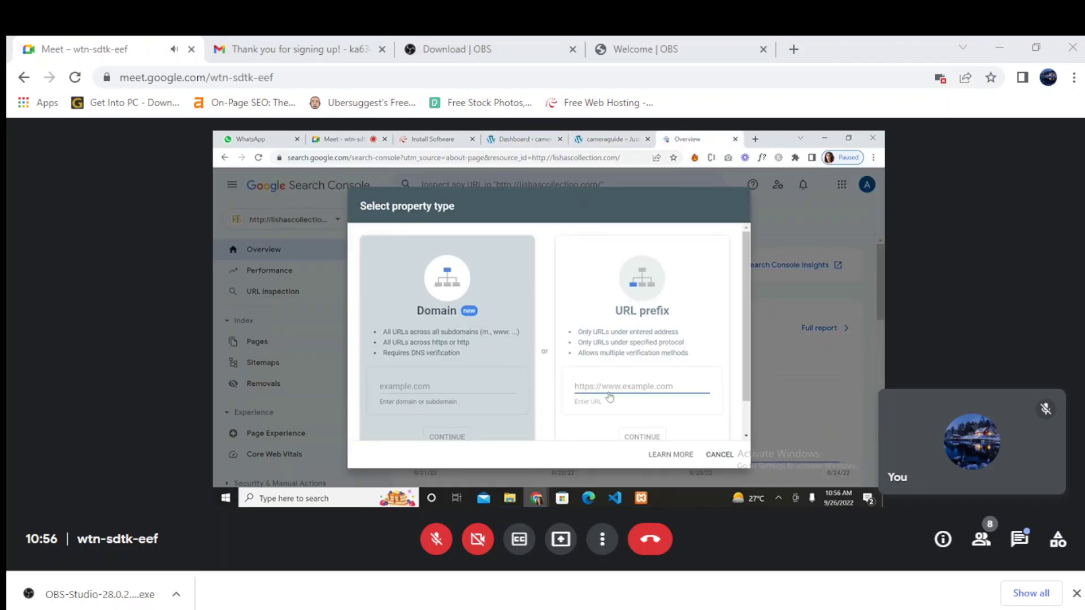
key("ctrl+v")
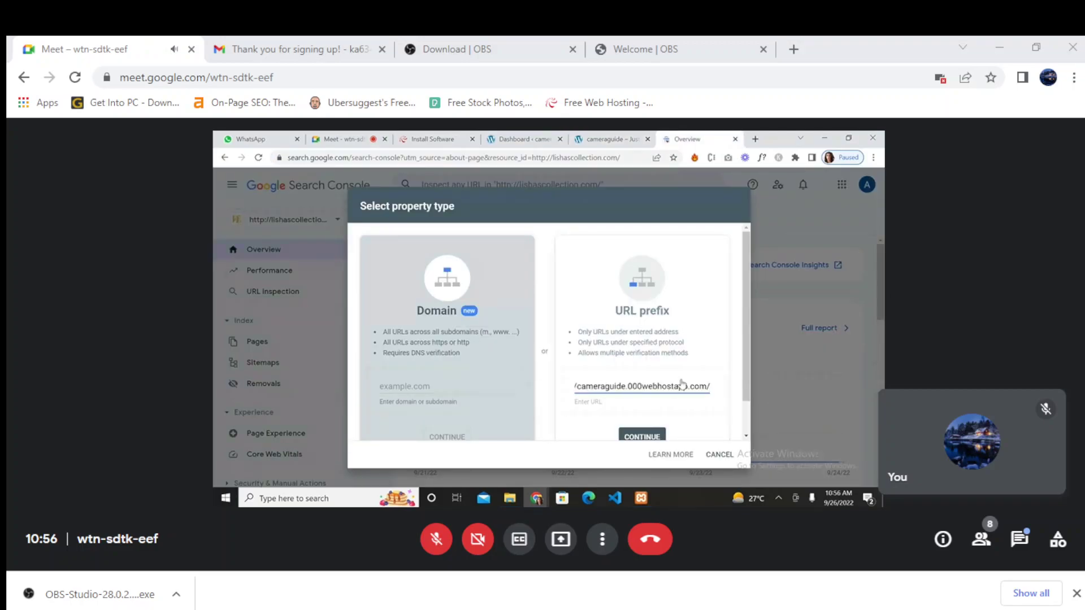
scroll(681, 385, "down", 1)
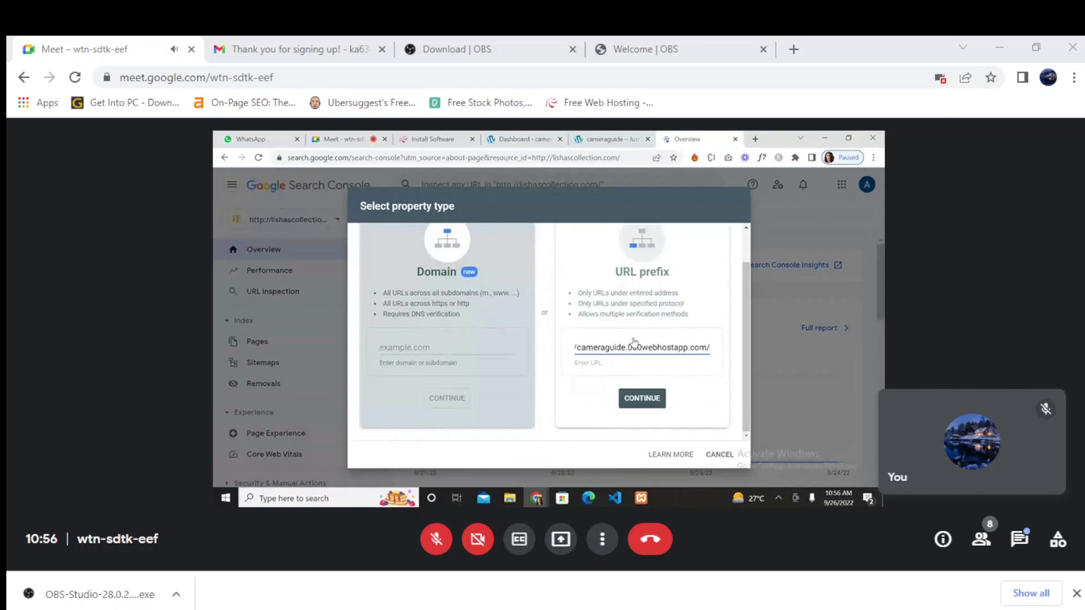
left_click(643, 399)
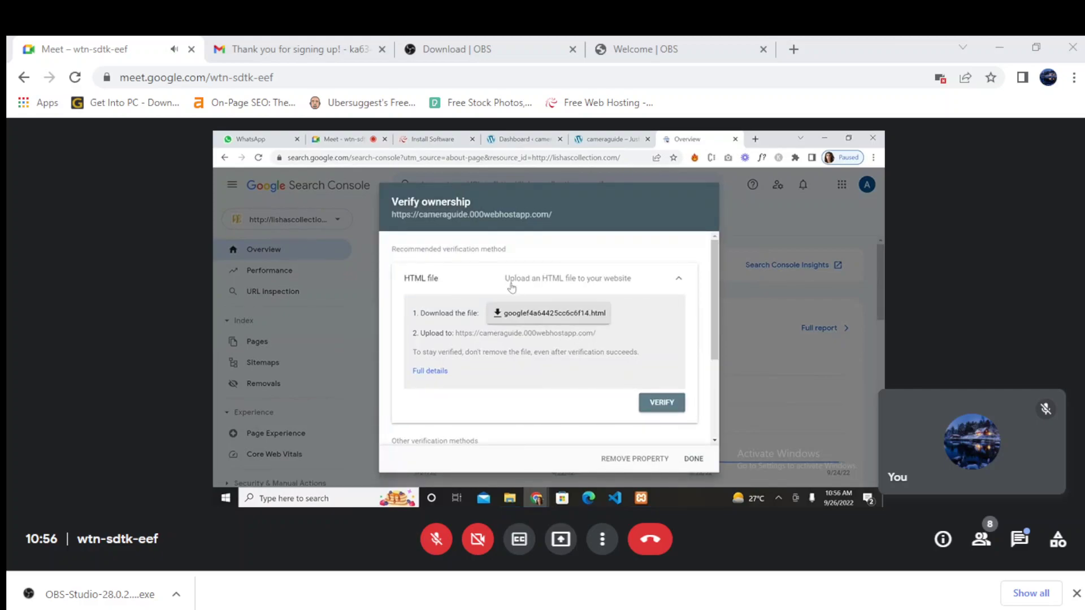
left_click(538, 314)
left_click(612, 139)
- Go from My Sites to the cameraguide Manage Website page and open its File Manager
left_click(517, 137)
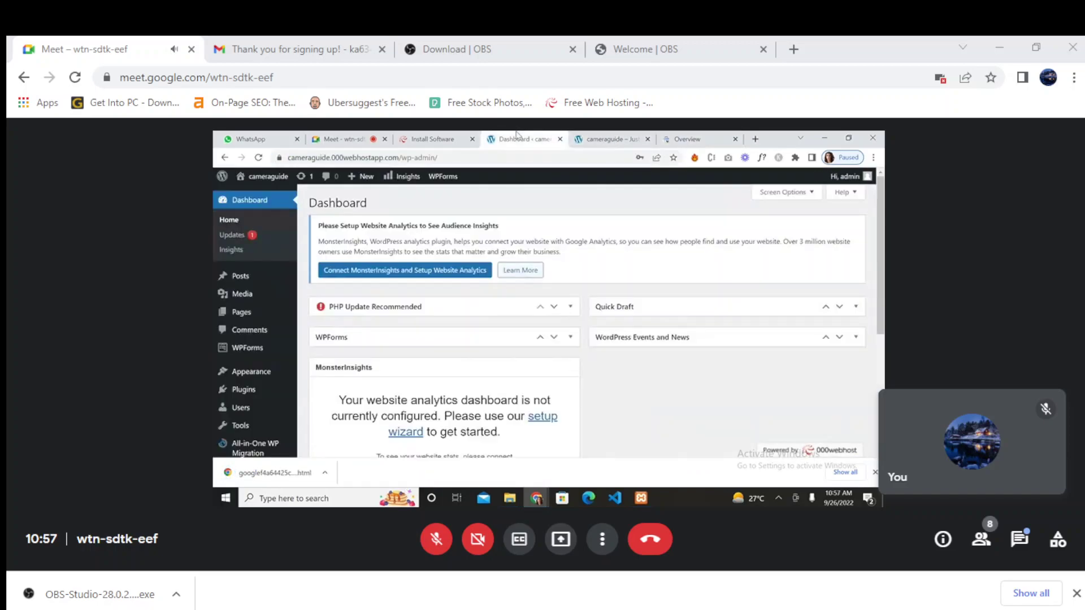
scroll(254, 426, "down", 2)
scroll(254, 427, "down", 3)
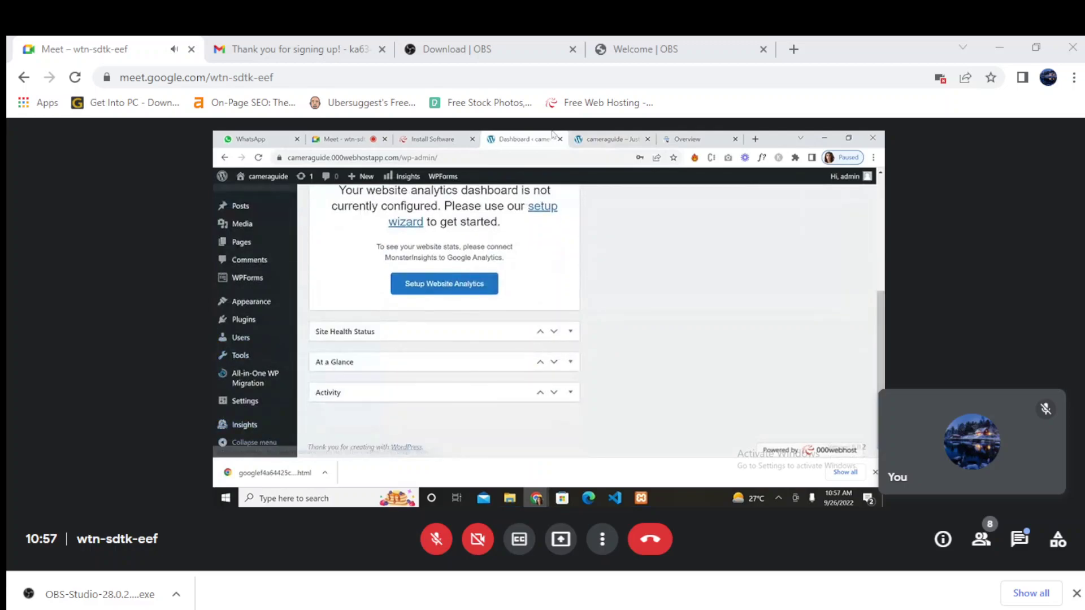
left_click(432, 139)
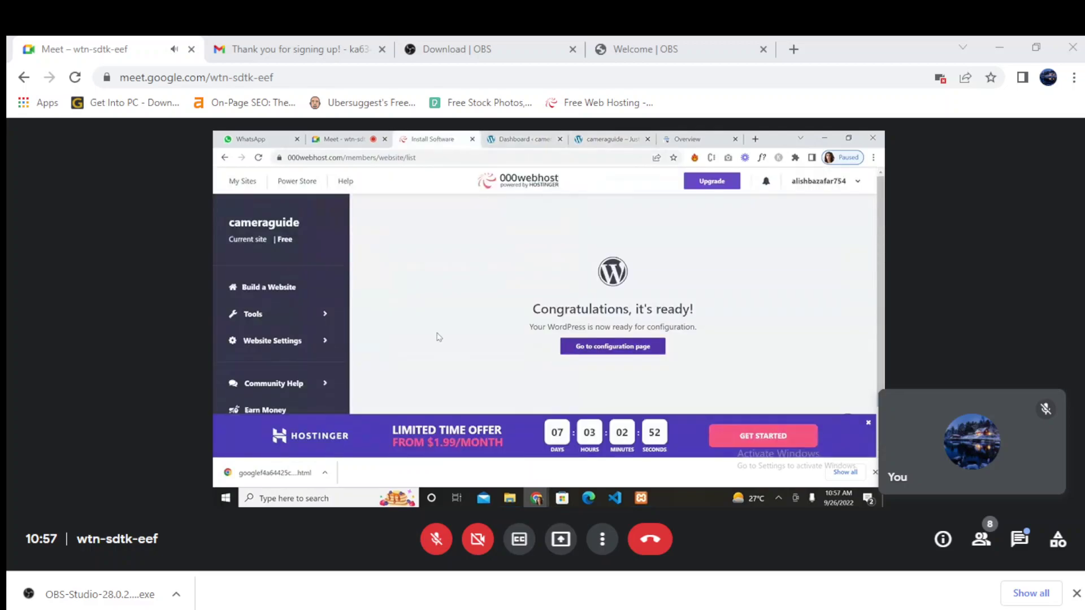
scroll(439, 338, "down", 2)
scroll(439, 337, "up", 2)
left_click(243, 181)
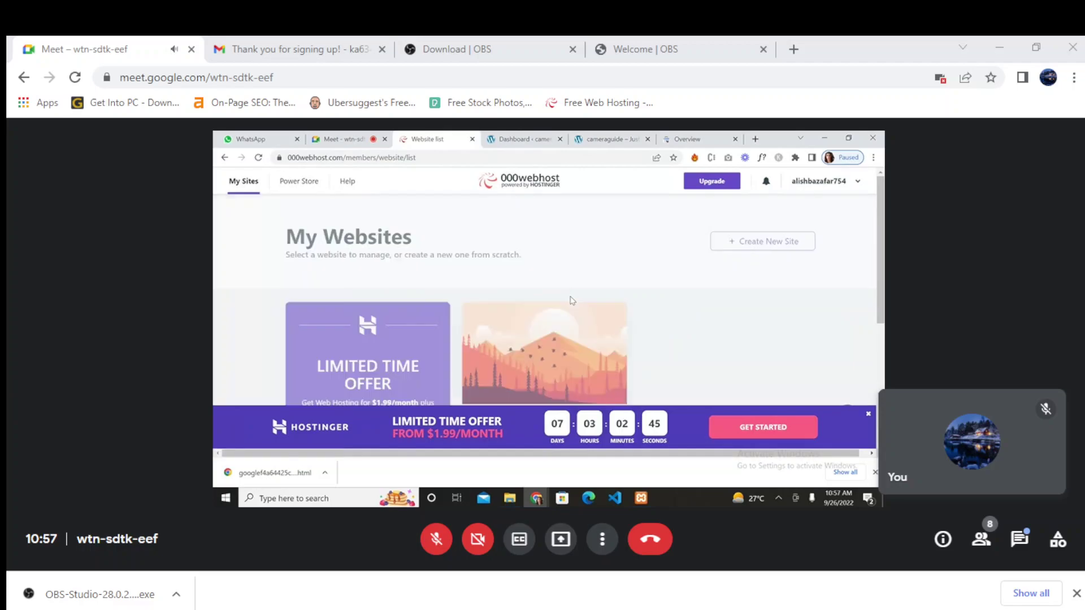
scroll(570, 299, "down", 3)
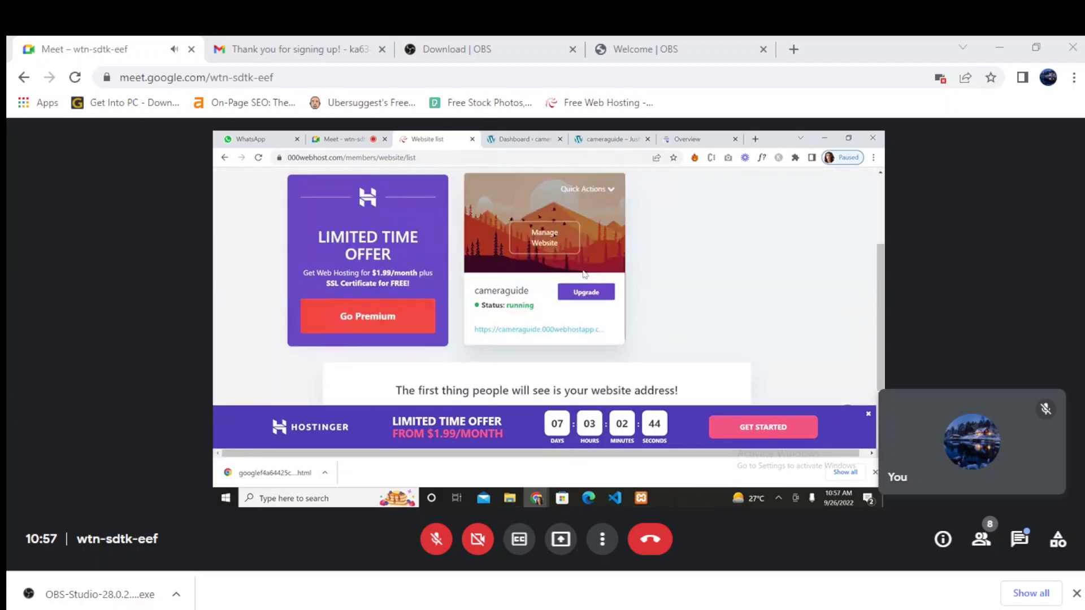
left_click(544, 238)
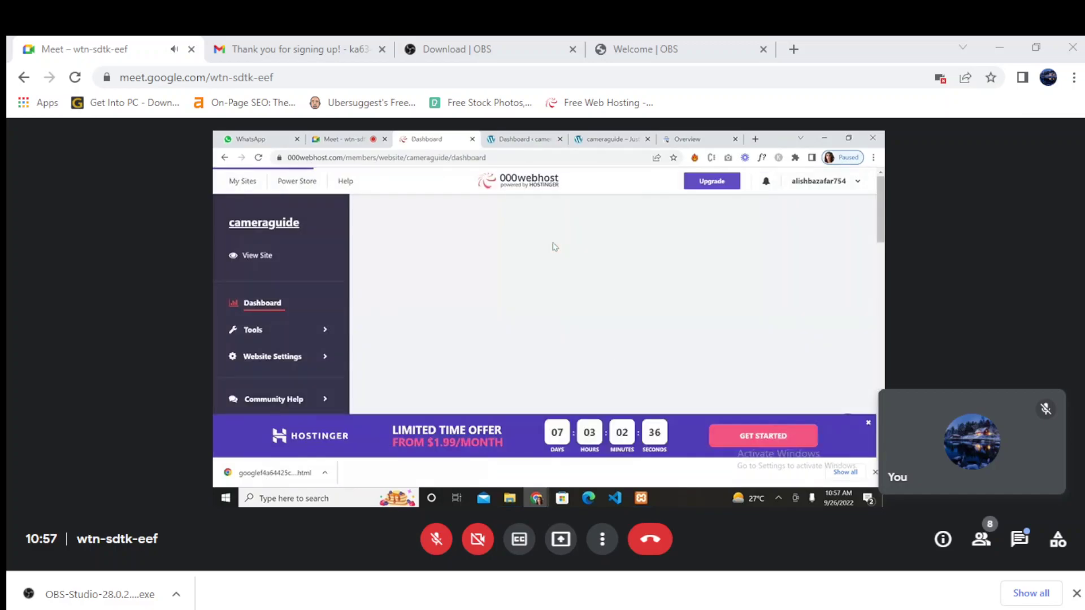
scroll(528, 348, "down", 5)
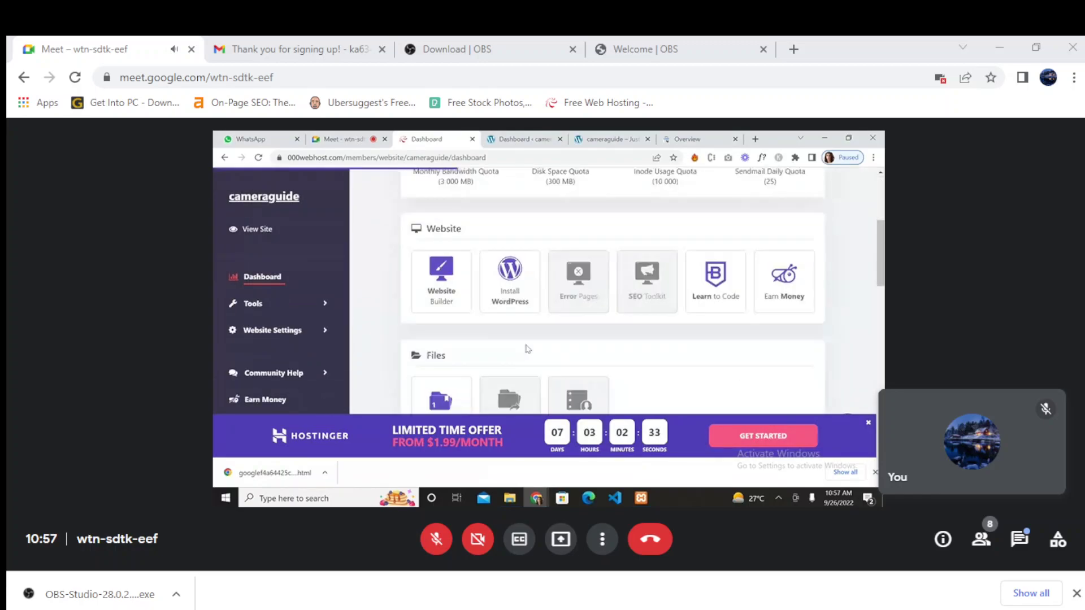
scroll(526, 348, "down", 2)
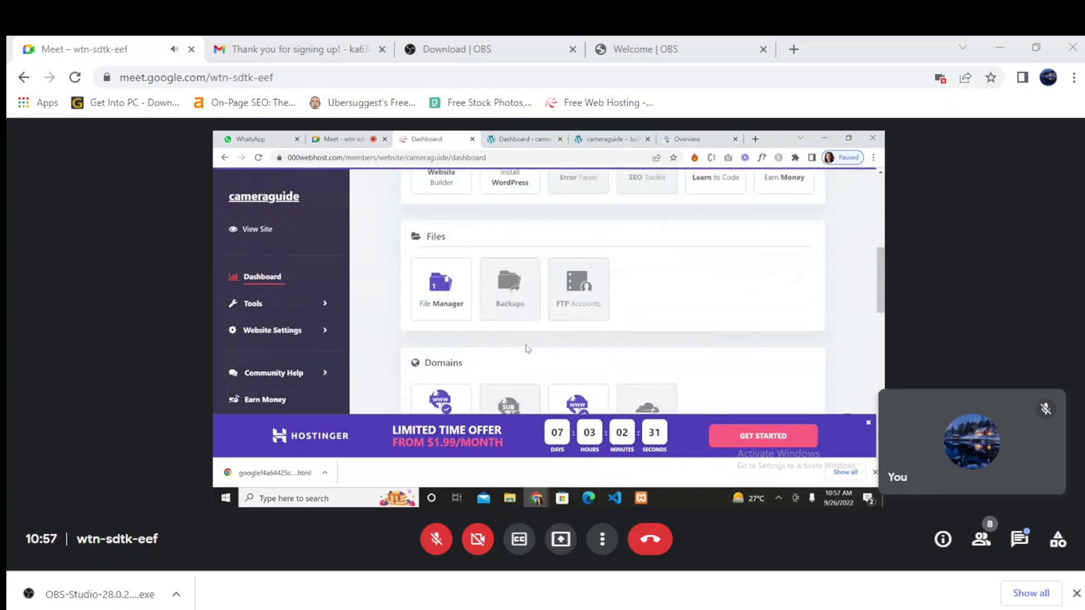
left_click(443, 304)
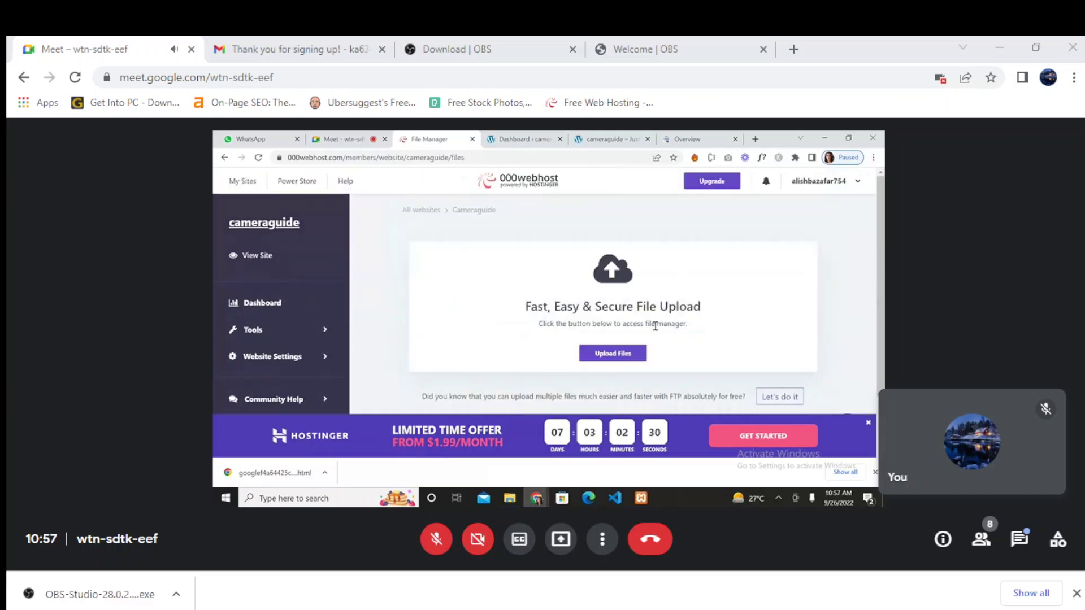
- Upload googlef4a64425cc6c6f14.html from Downloads to the cameraguide root folder in the file manager
left_click(613, 355)
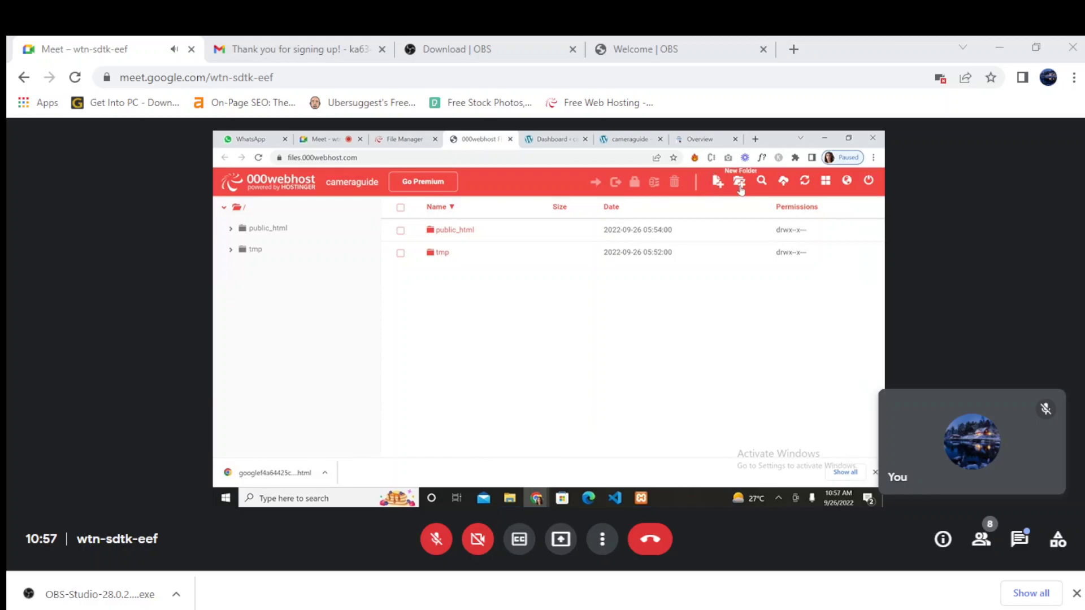
left_click(784, 182)
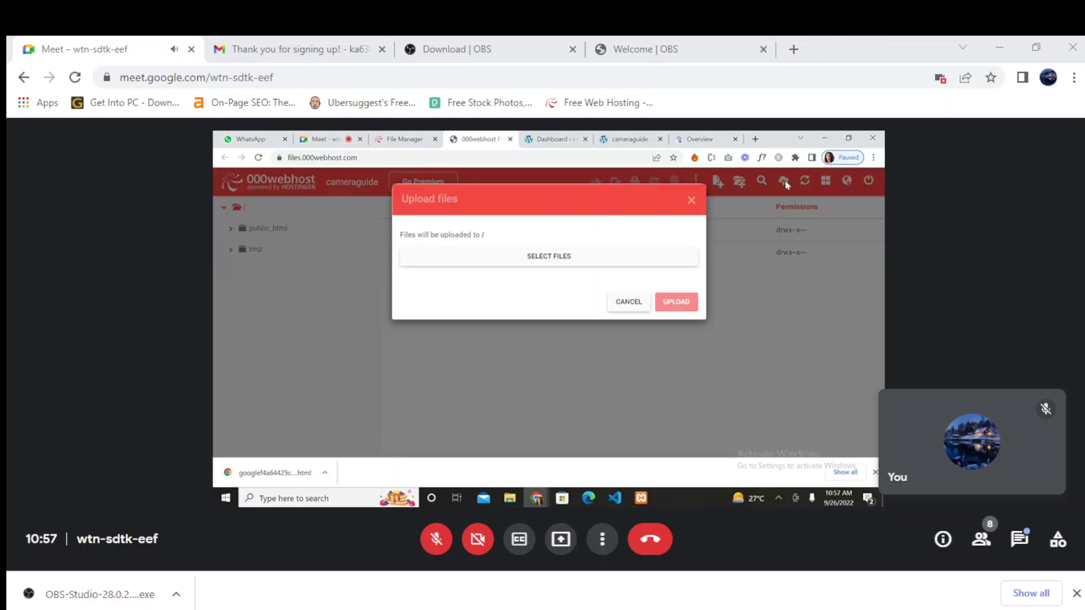
left_click(553, 257)
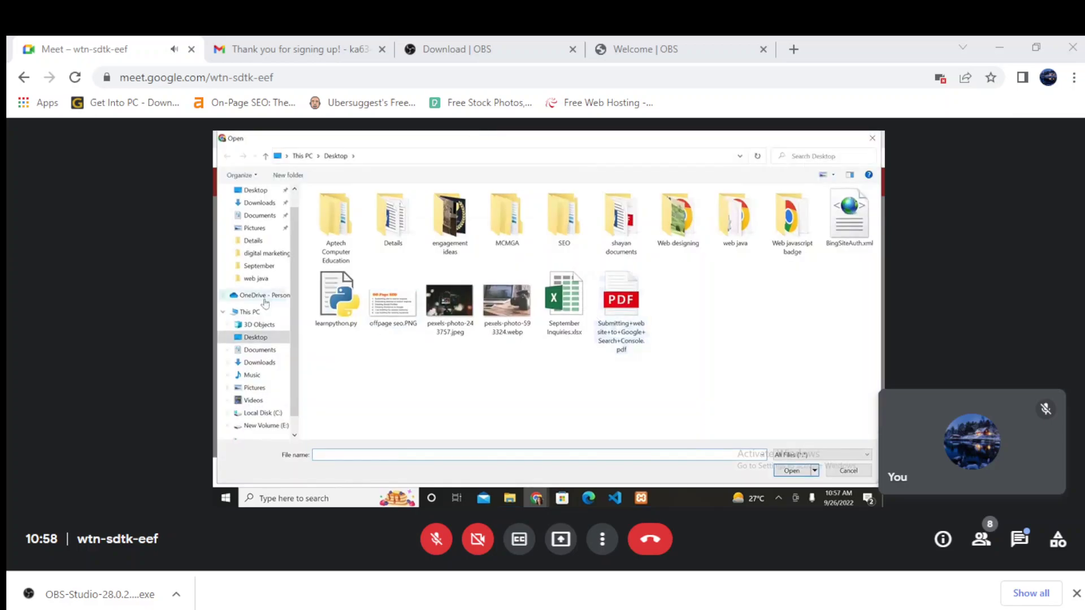
left_click(259, 362)
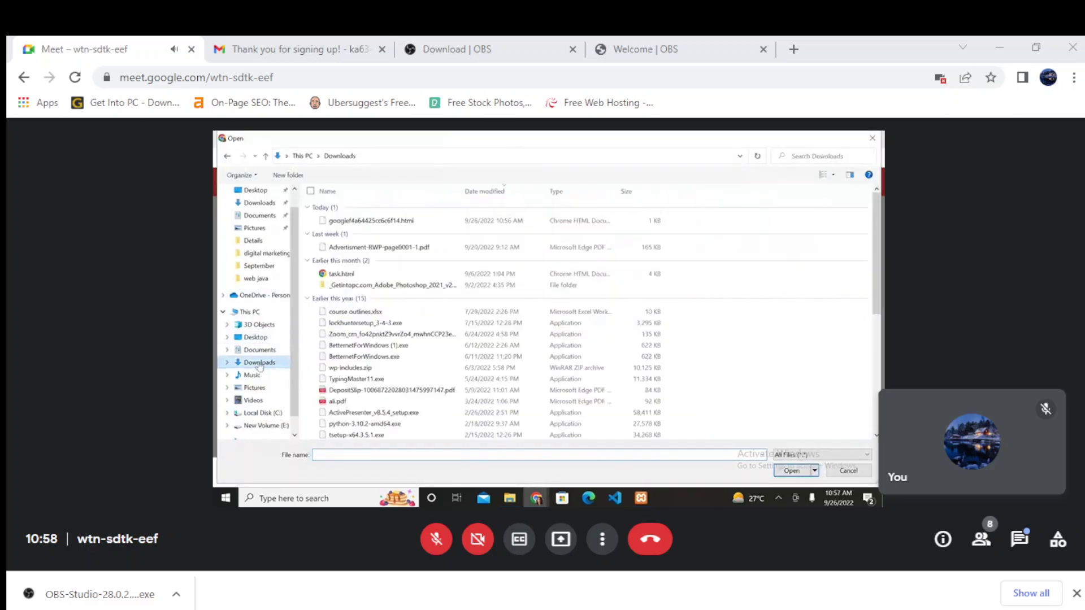
left_click(405, 222)
left_click(786, 471)
left_click(680, 360)
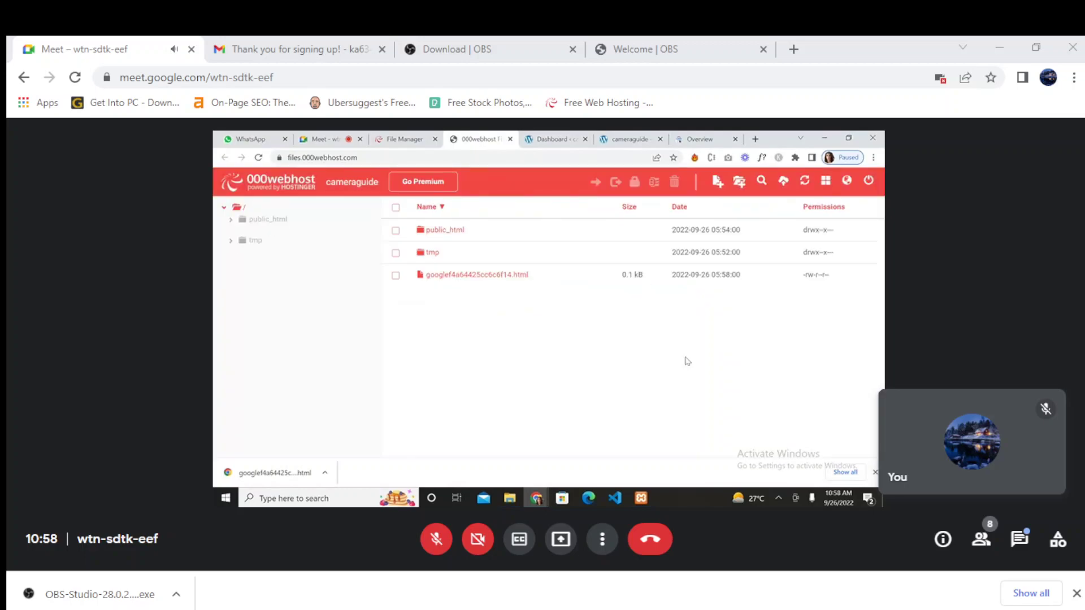
- Run VERIFY in Search Console's ownership dialog and dismiss the file-not-found failure message
left_click(554, 138)
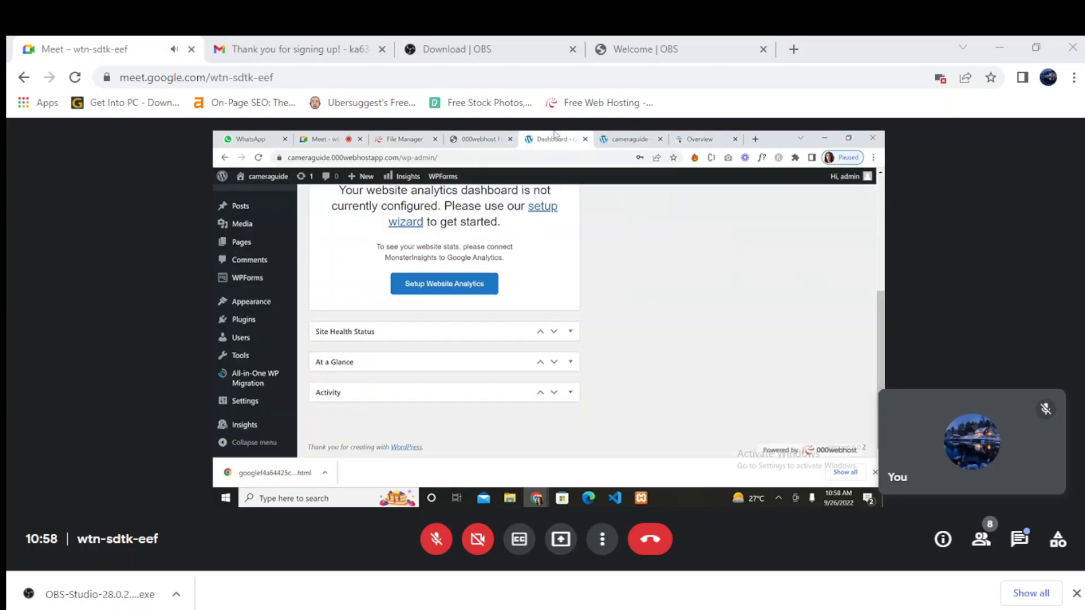
left_click(627, 139)
left_click(699, 138)
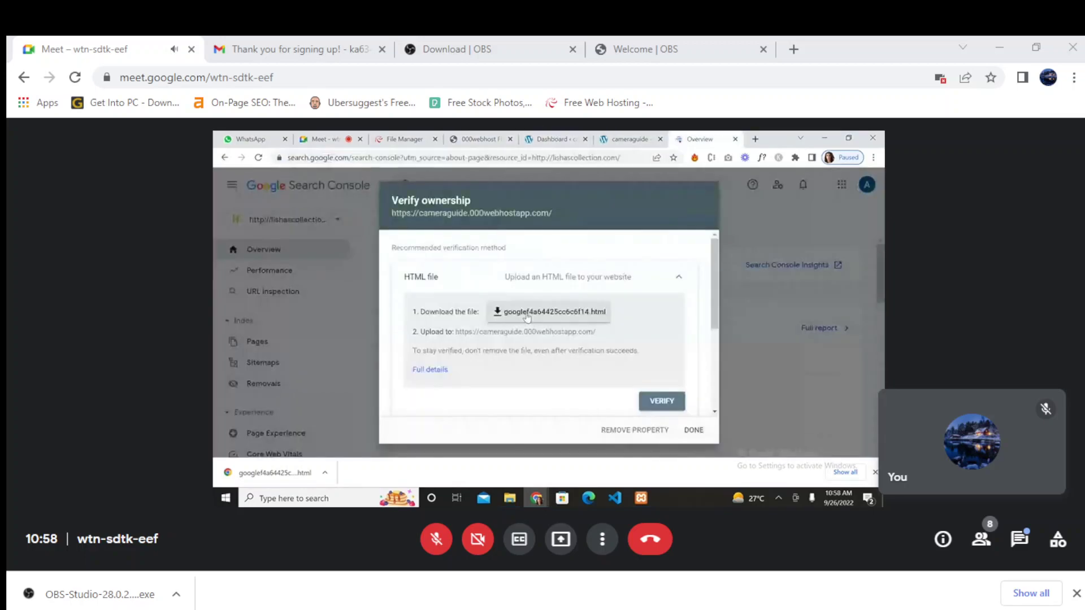
left_click(660, 402)
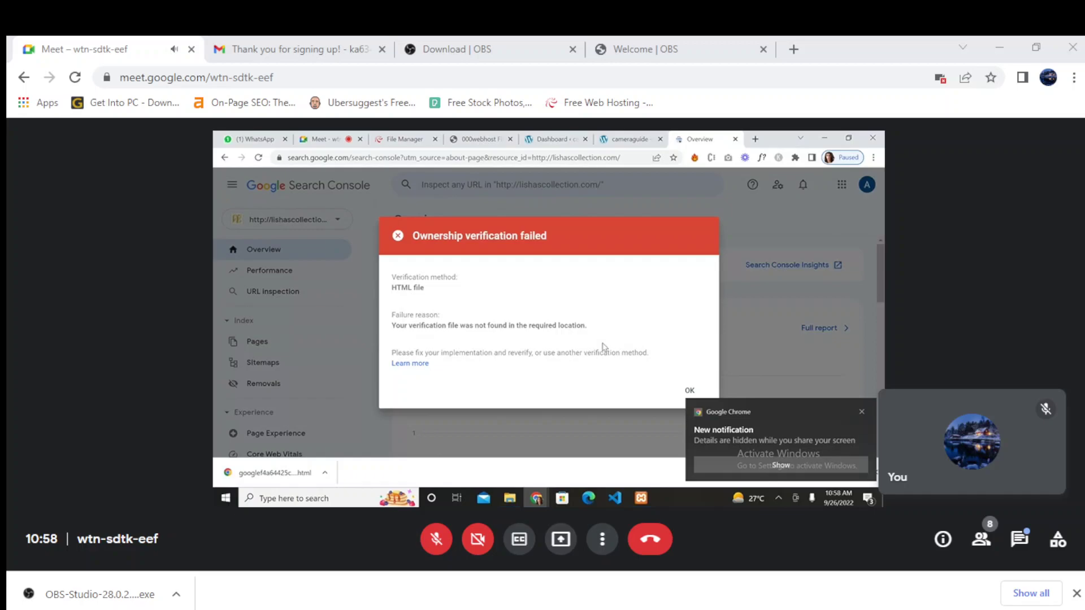
left_click(688, 390)
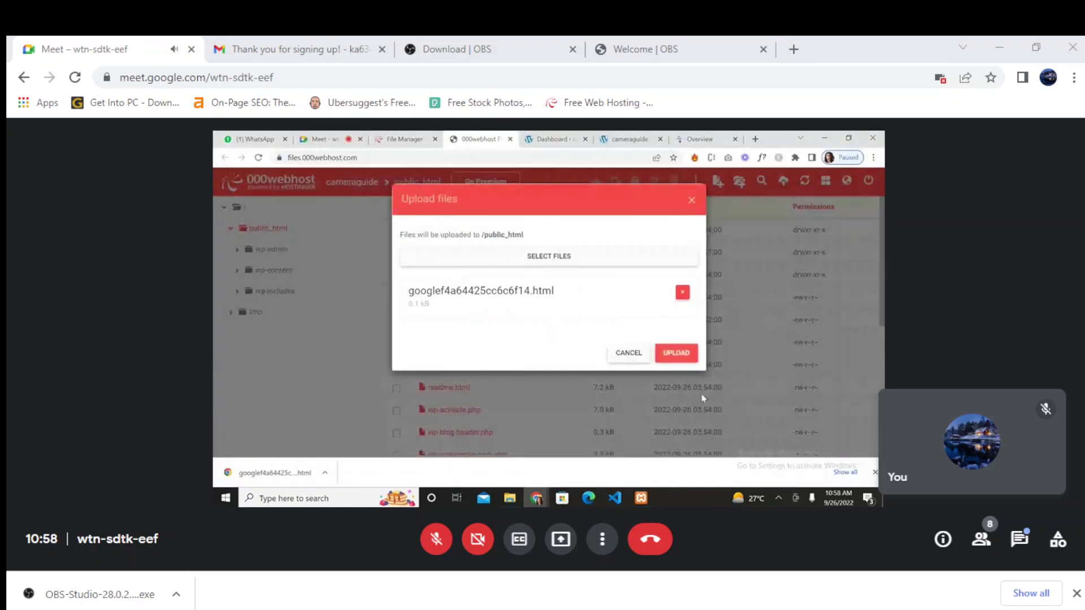
- Upload googlef4a64425cc6c6f14.html into the public_html folder in 000webhost File Manager
left_click(681, 355)
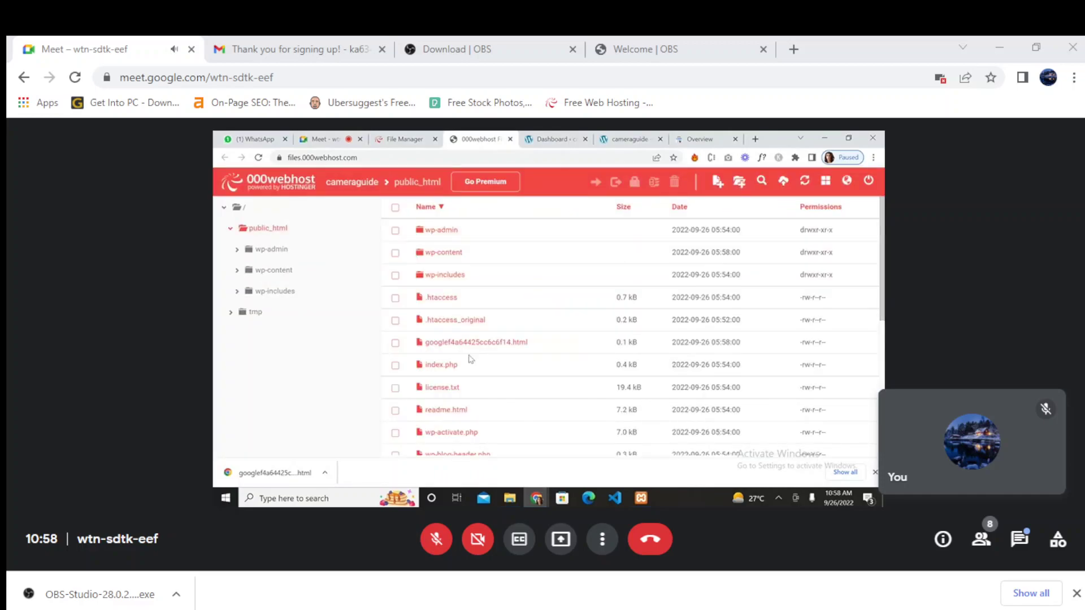
left_click(571, 138)
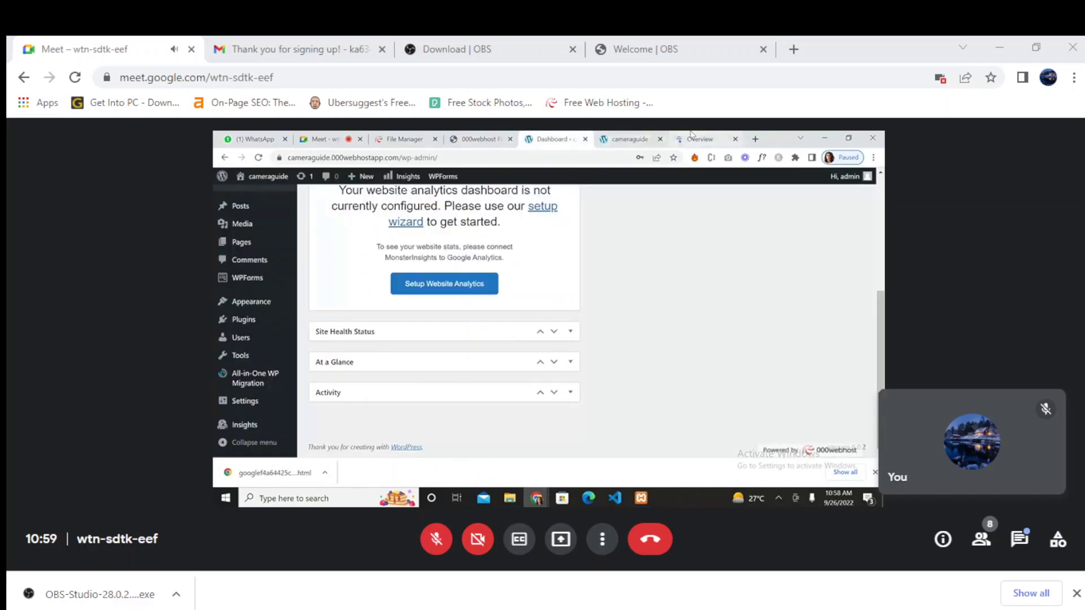
- Verify ownership of cameraguide.000webhostapp.com with the HTML file and dismiss the confirmation
left_click(700, 139)
left_click(662, 402)
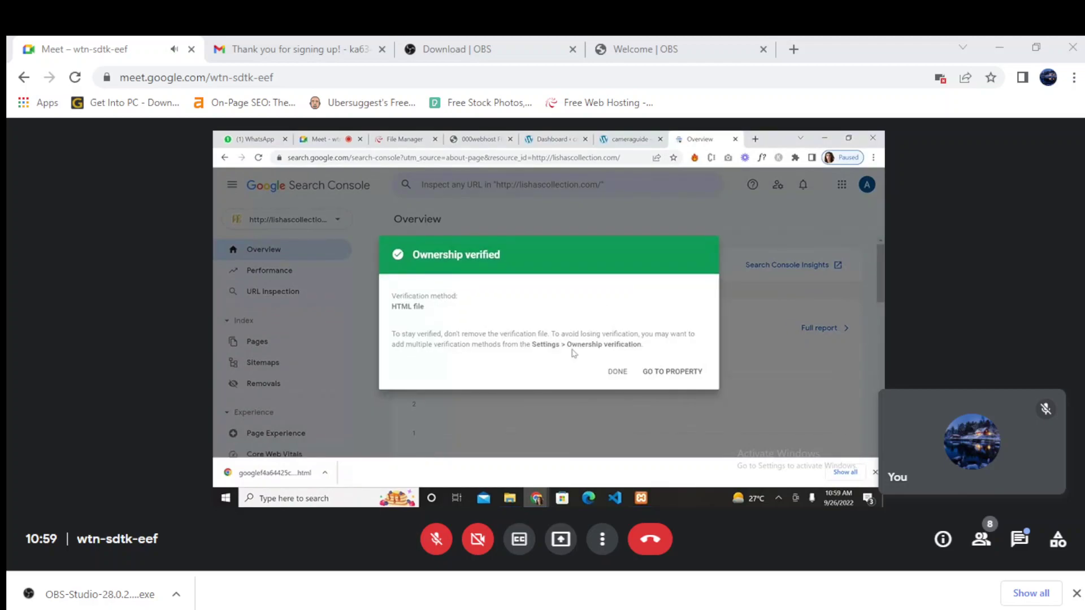
left_click(618, 373)
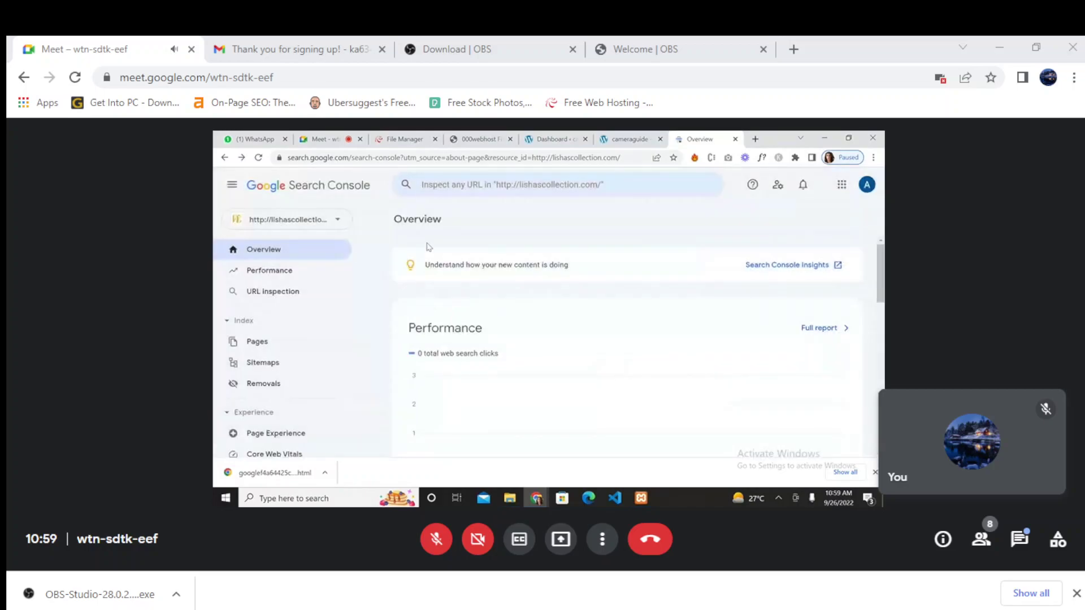
left_click(338, 223)
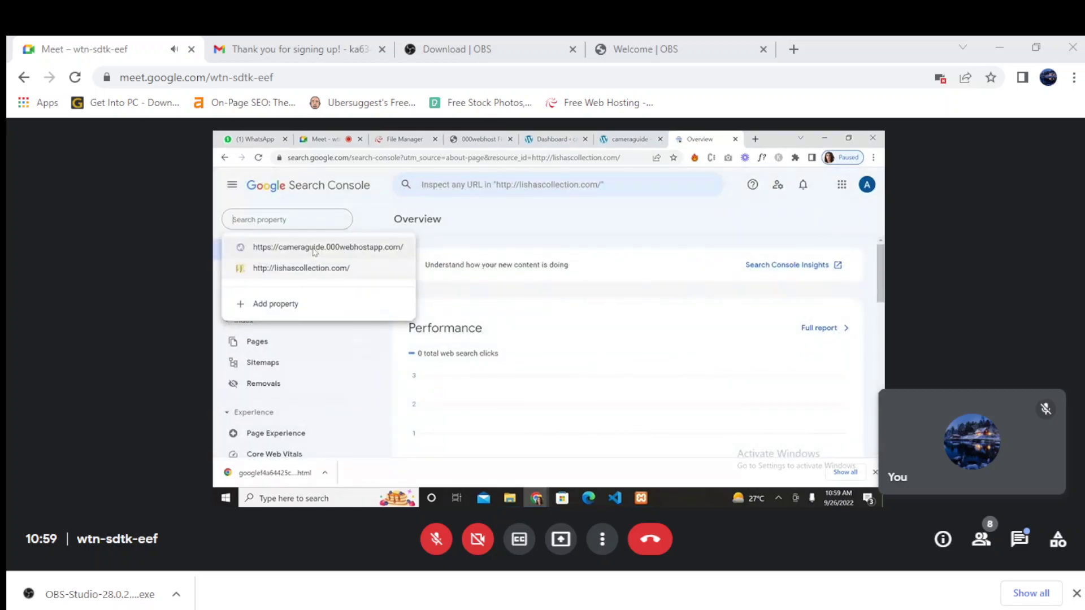
left_click(315, 249)
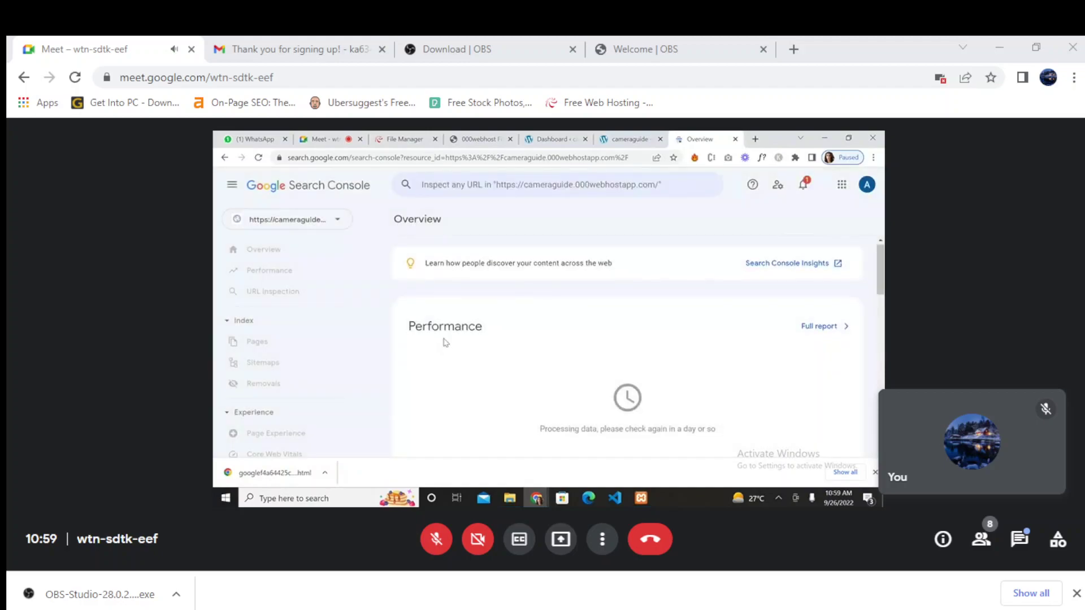
scroll(444, 345, "down", 1)
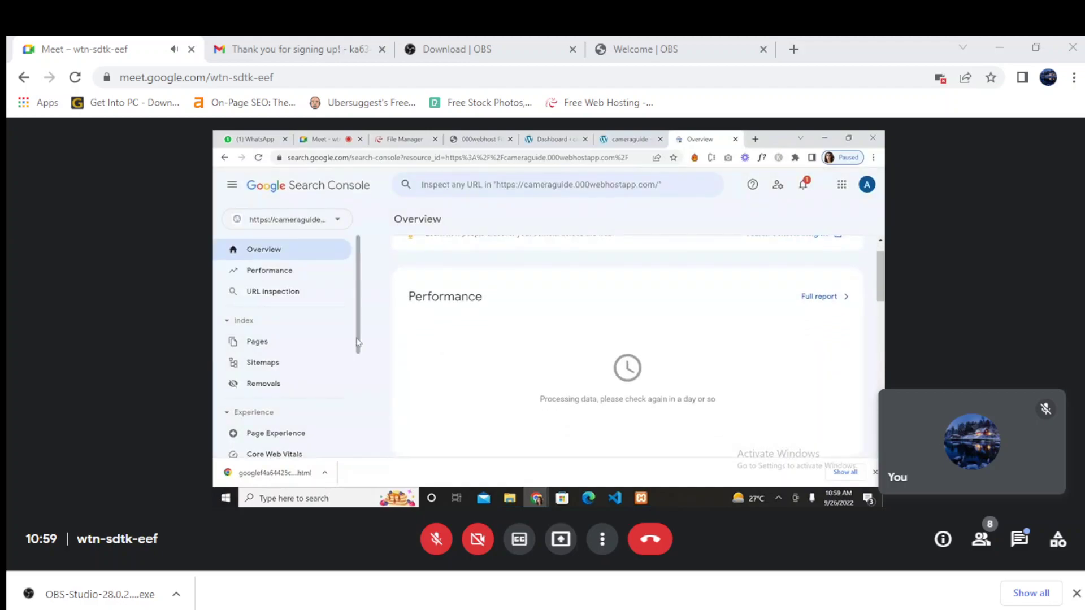
left_click(256, 363)
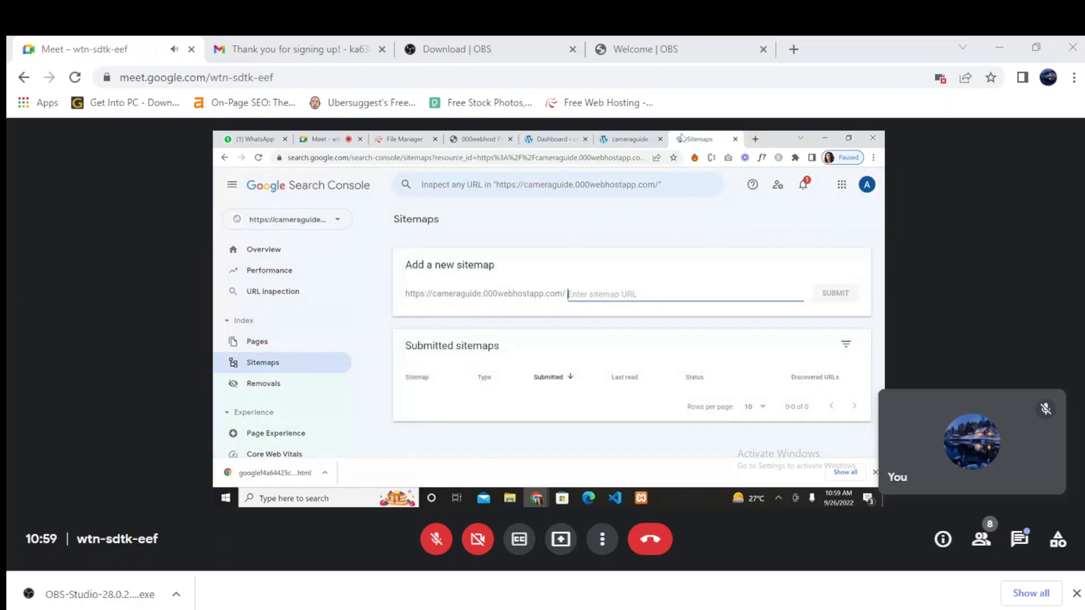
left_click(627, 139)
left_click(555, 136)
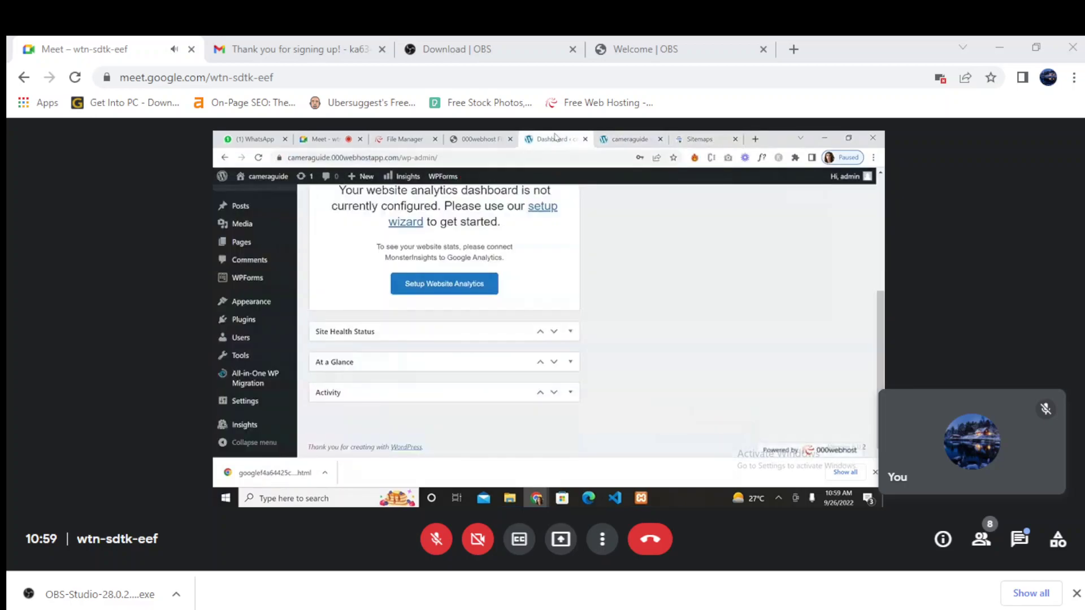
left_click(482, 138)
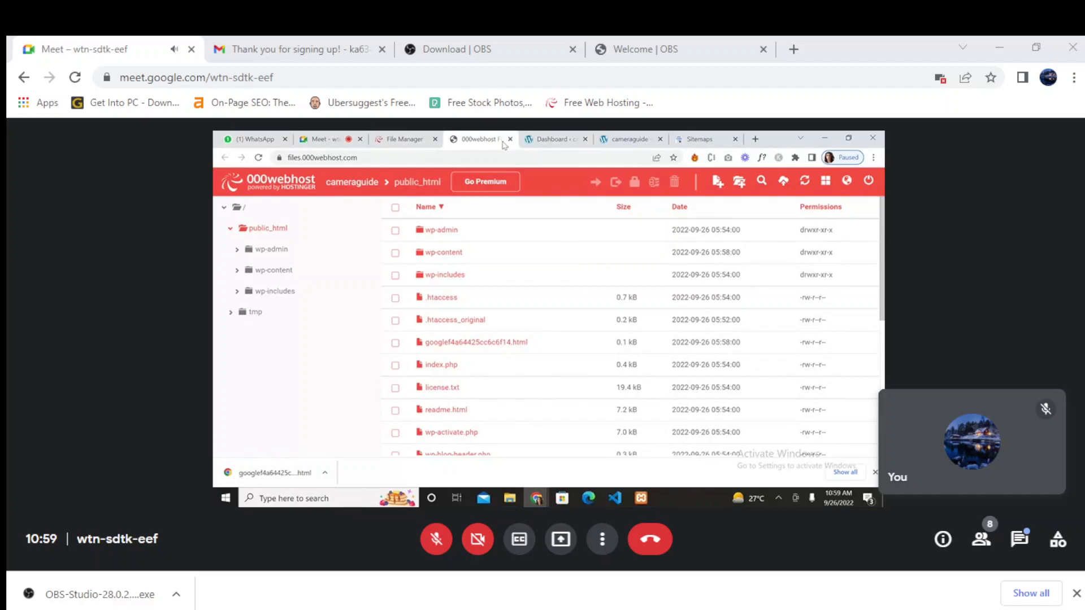
left_click(404, 138)
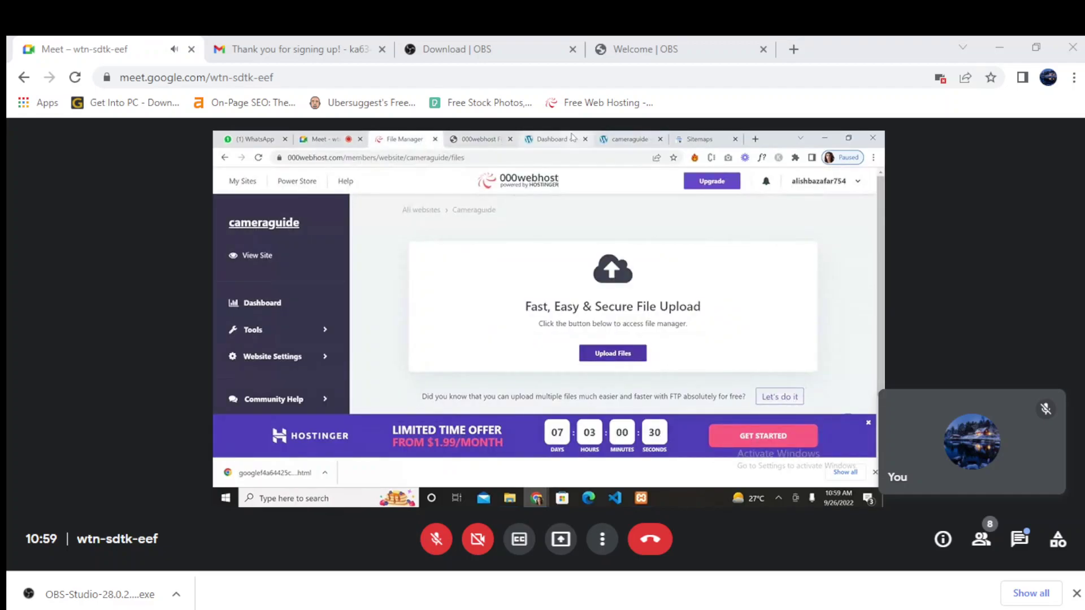
left_click(553, 139)
mouse_move(241, 386)
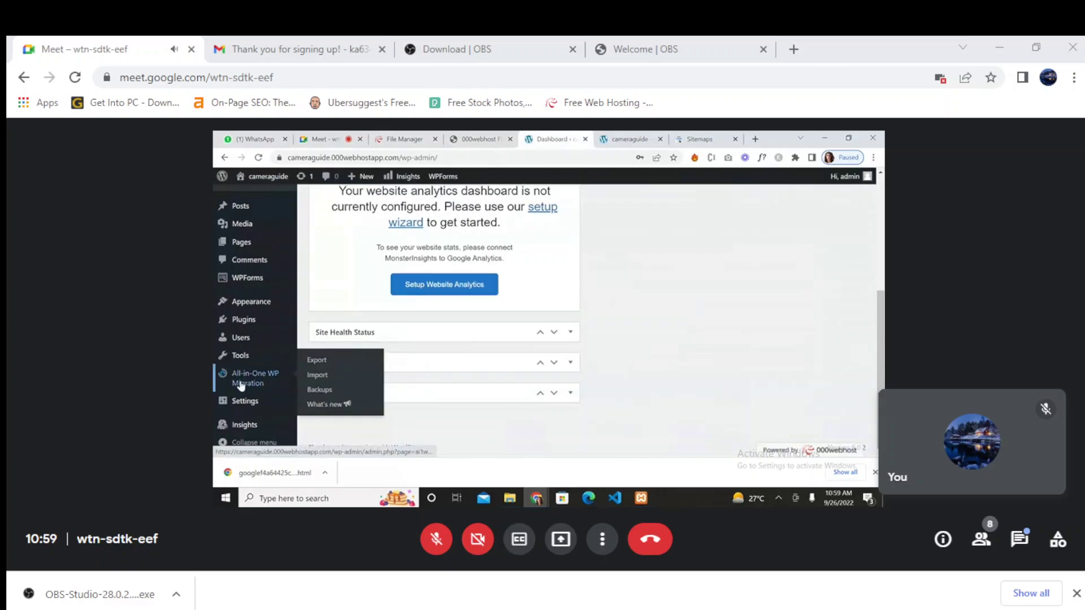
scroll(241, 384, "up", 2)
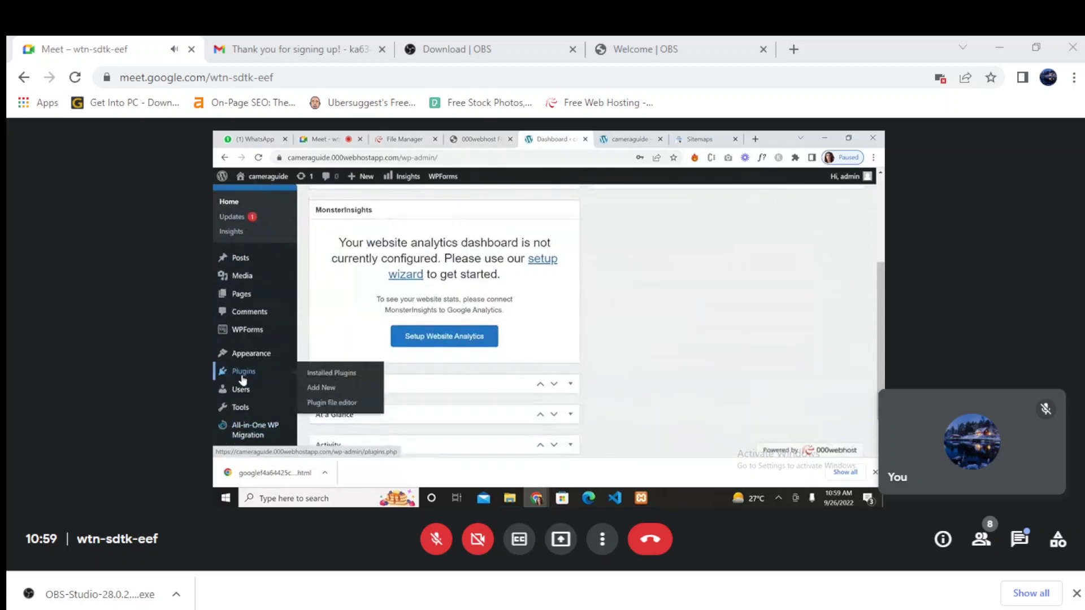
left_click(694, 139)
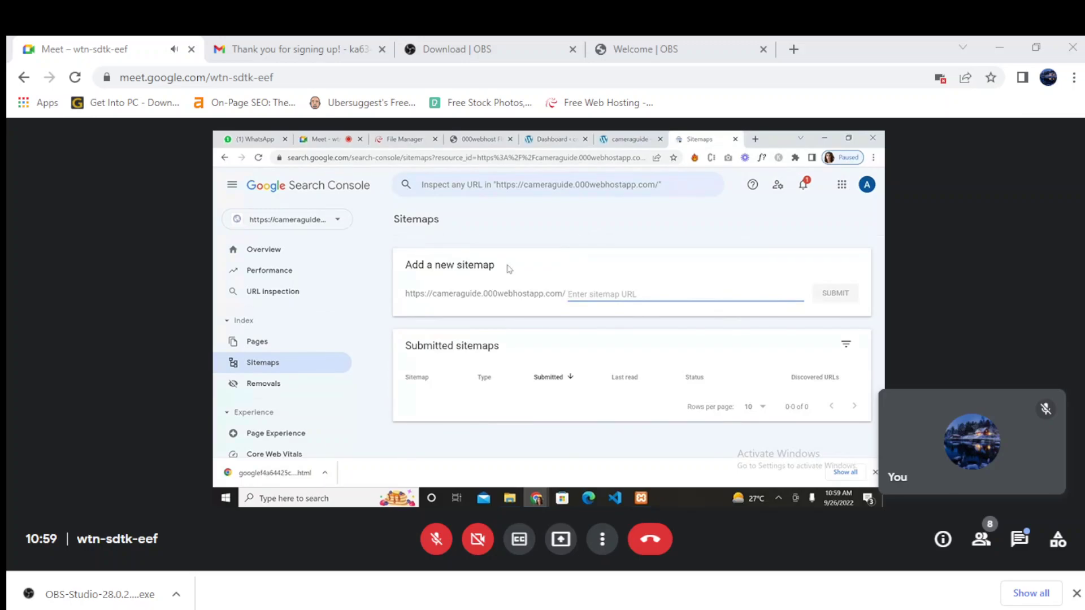
left_click(528, 139)
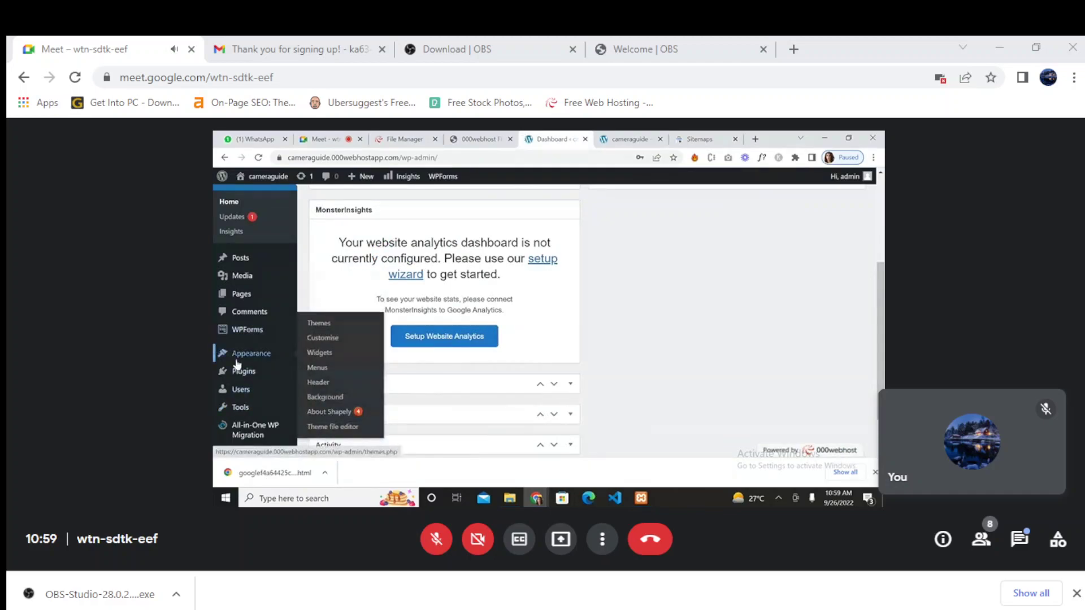
mouse_move(284, 372)
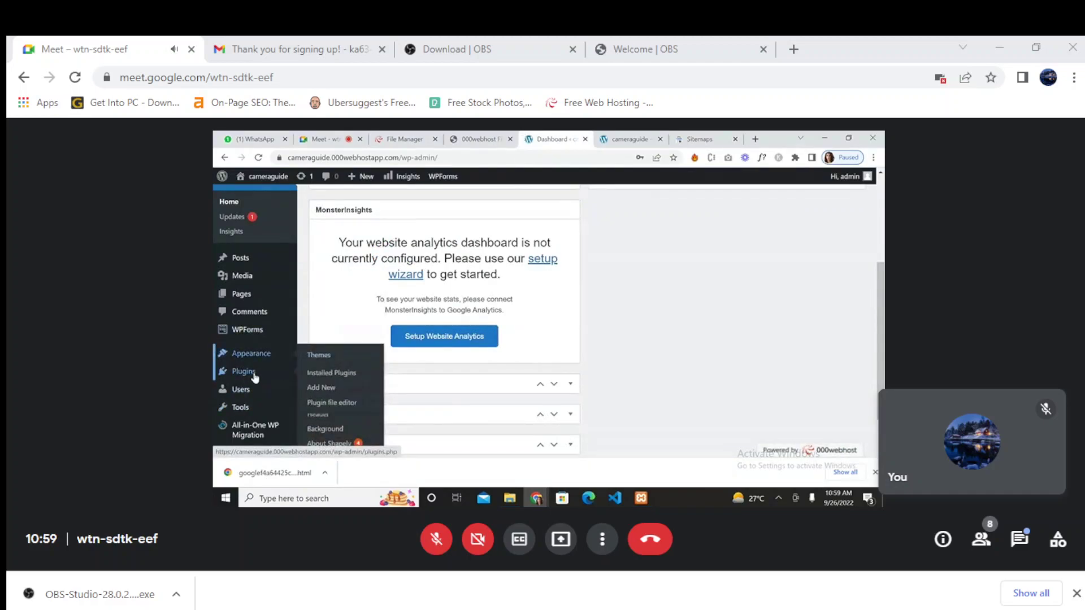
- Search new plugins for 'rank math' and open the PHP-update guide for incompatible Rank Math SEO
left_click(327, 389)
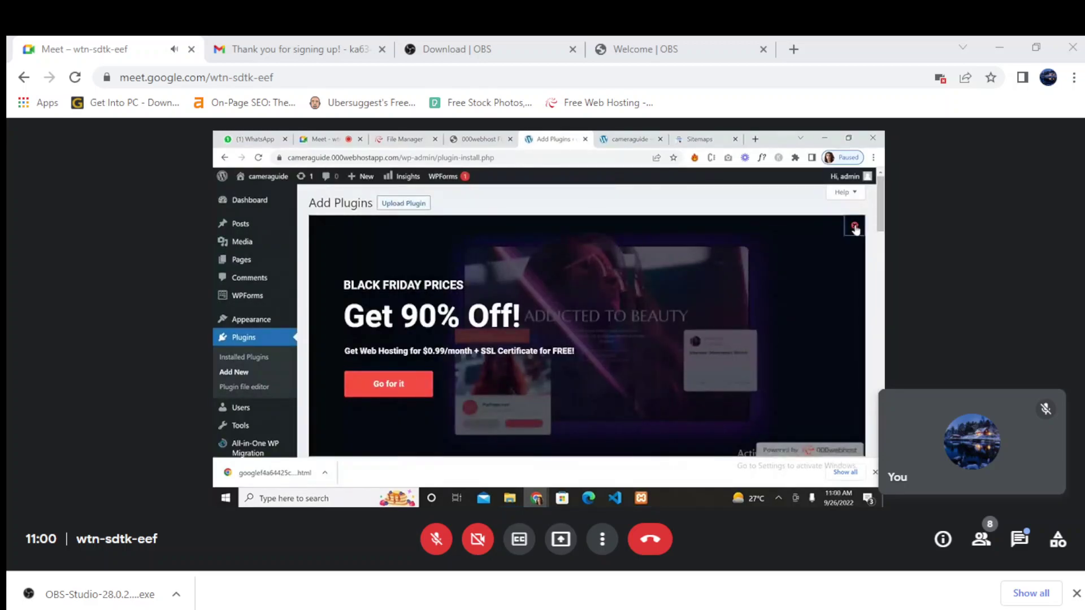
left_click(857, 229)
left_click(749, 306)
type("rank math")
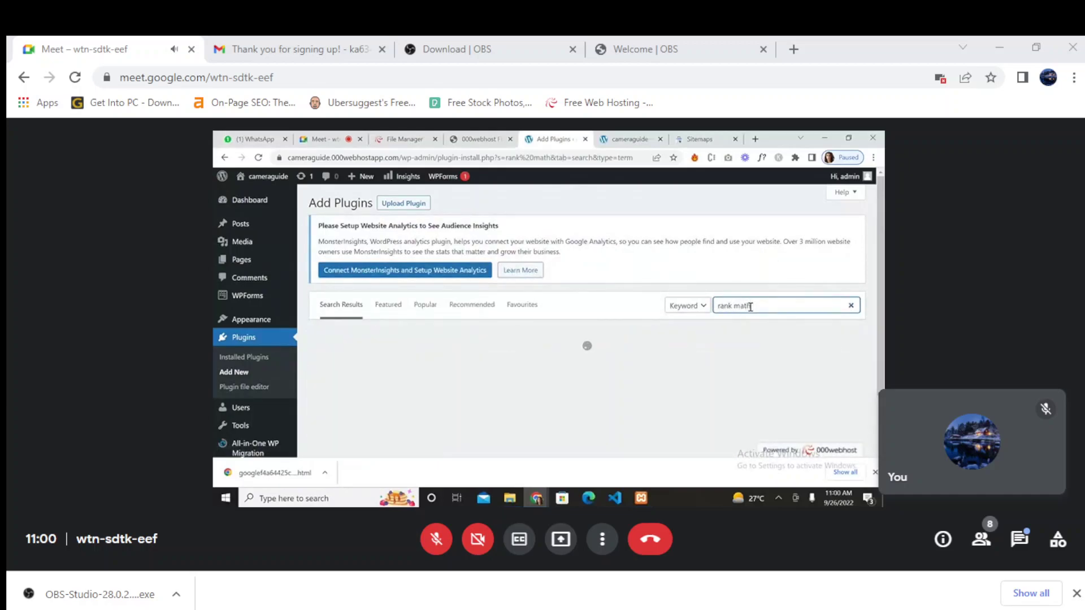
scroll(661, 388, "down", 1)
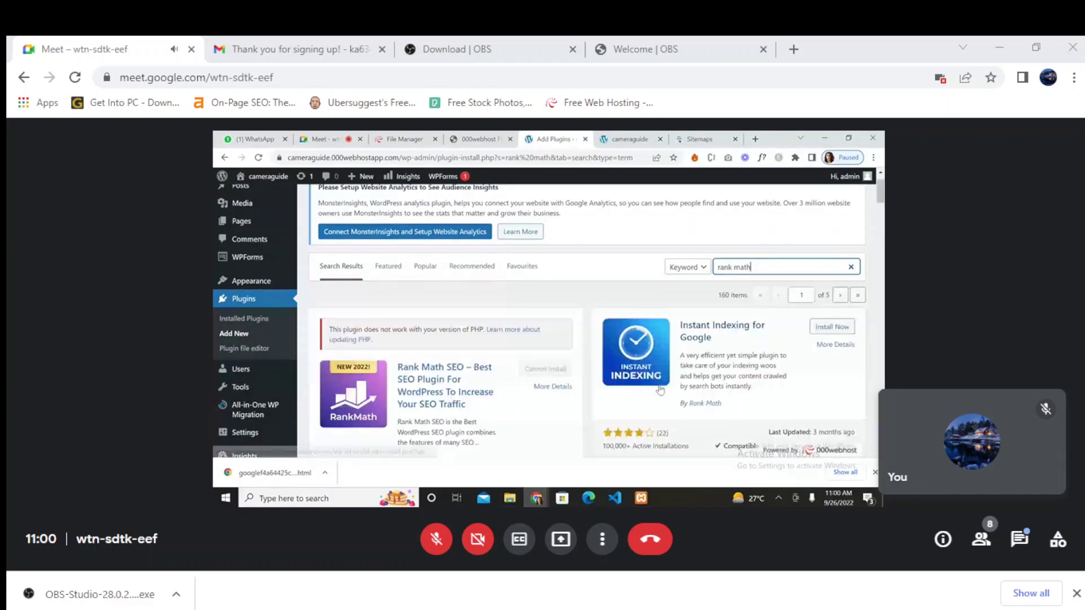
scroll(557, 329, "down", 3)
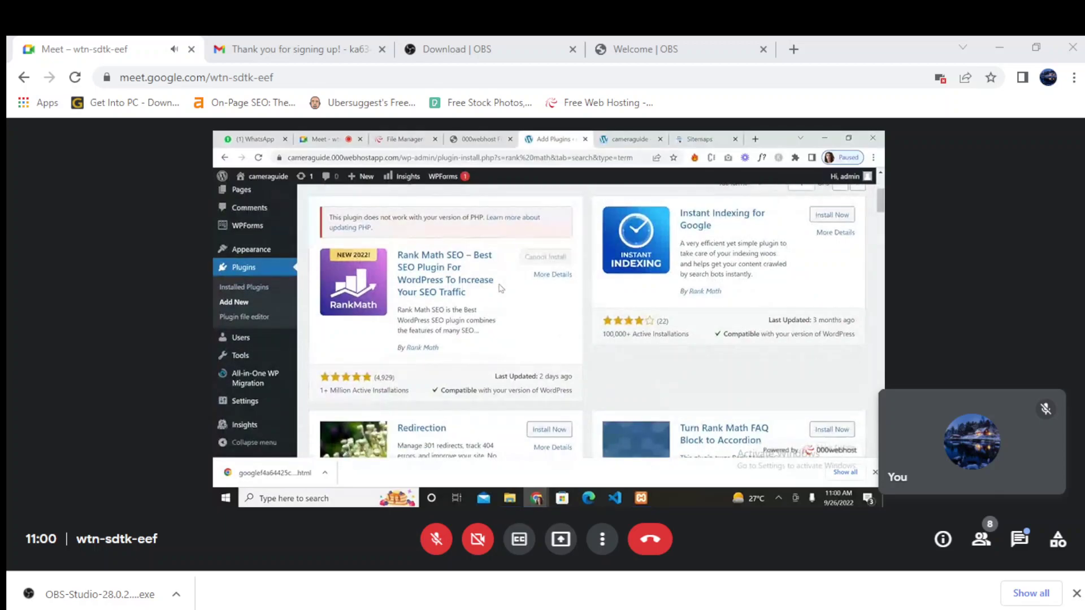
scroll(502, 287, "up", 2)
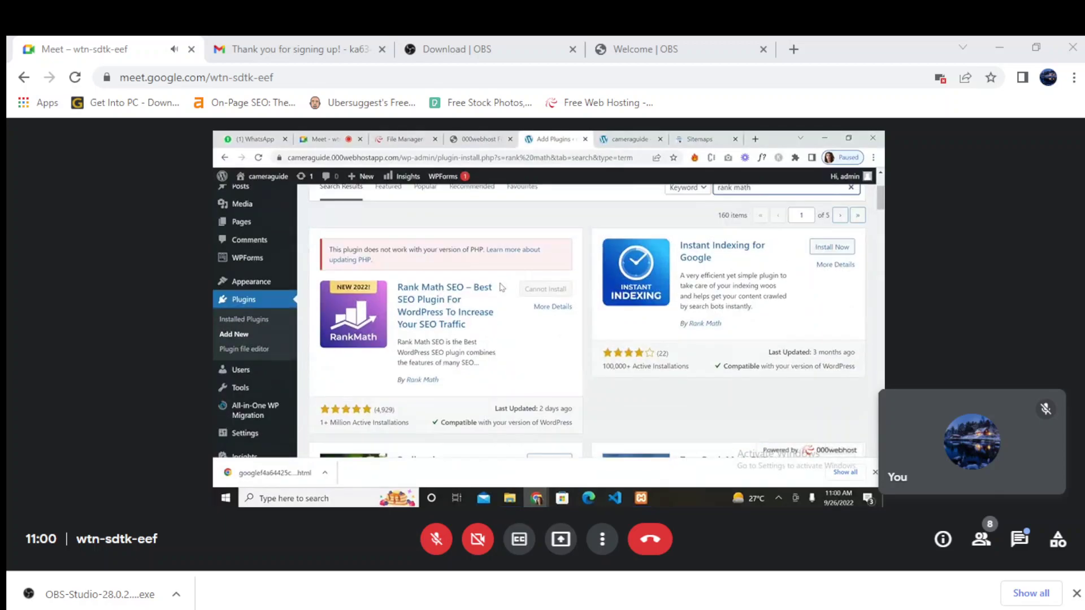
left_click(512, 277)
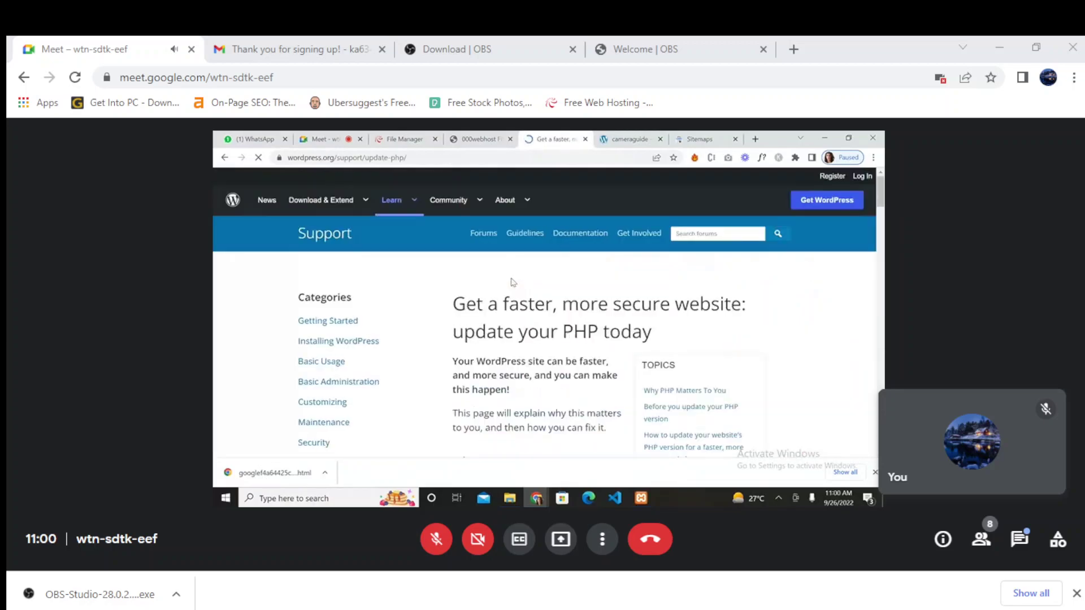
- Skim the WordPress.org PHP-update guide, then return to the cameraguide Sitemaps page
scroll(543, 388, "down", 15)
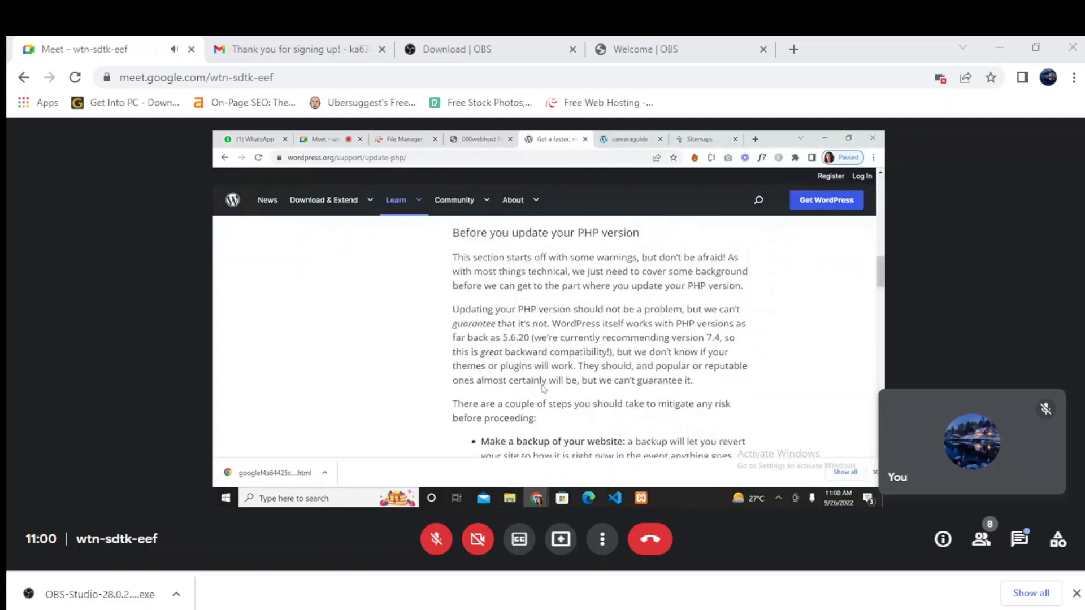
scroll(544, 389, "up", 15)
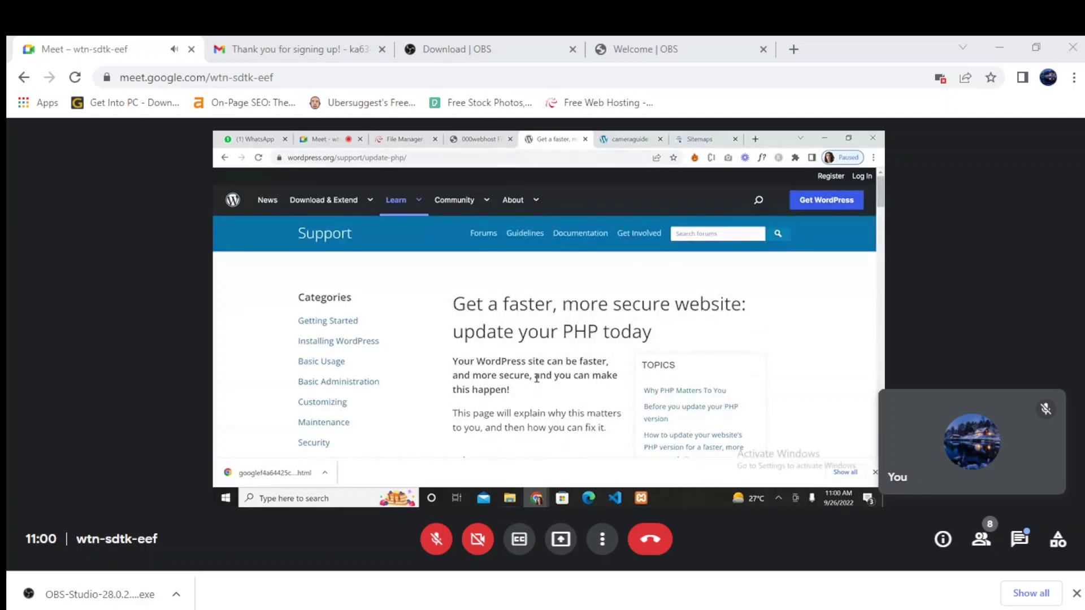
left_click(477, 136)
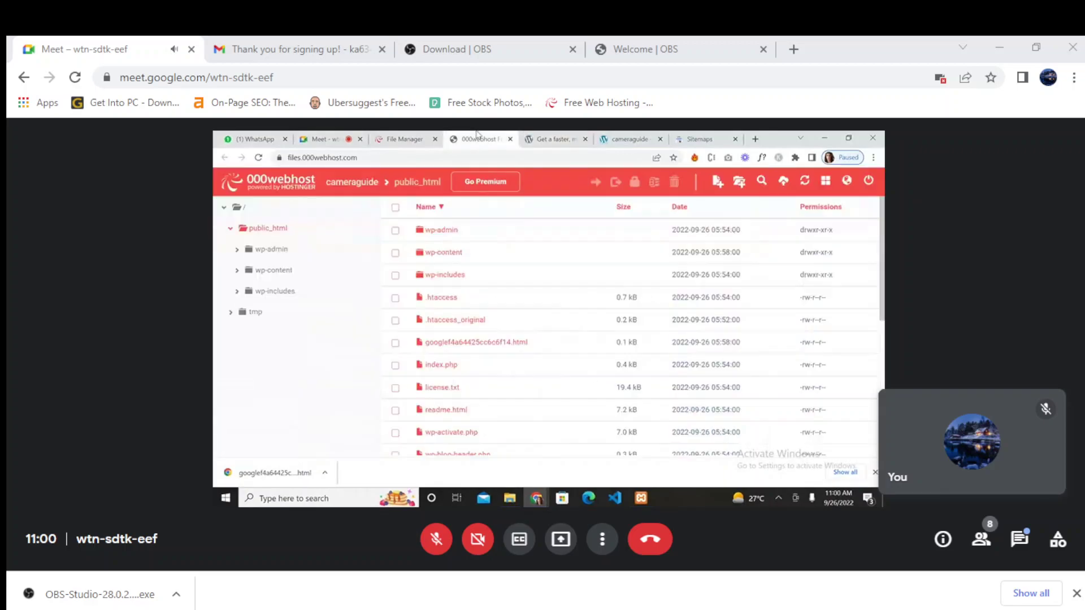
left_click(404, 139)
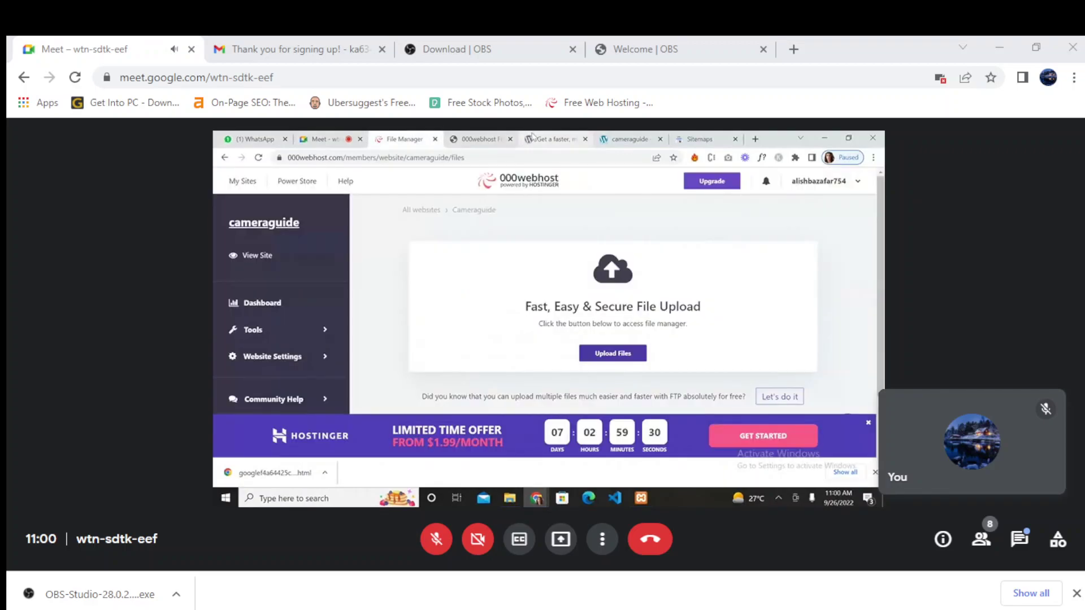
left_click(628, 139)
left_click(706, 139)
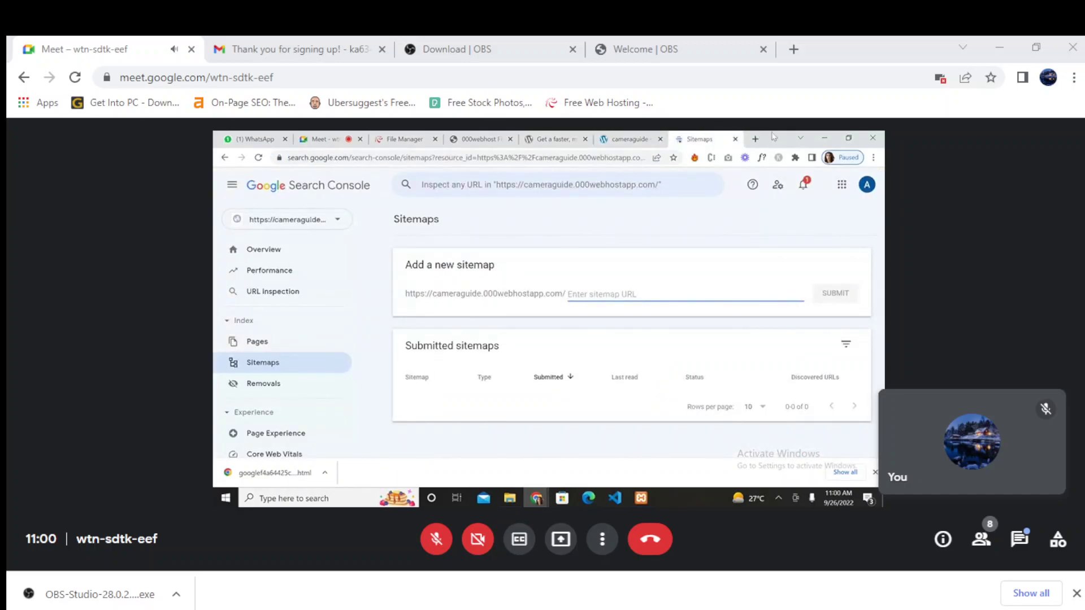
left_click(755, 139)
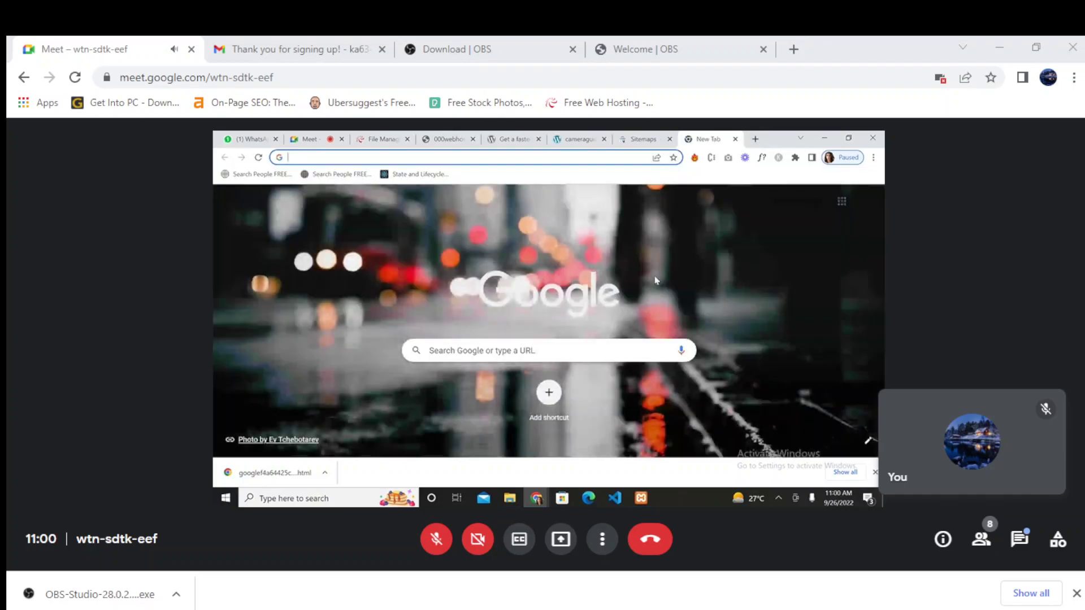
type("bing webmaster tools")
key("Return")
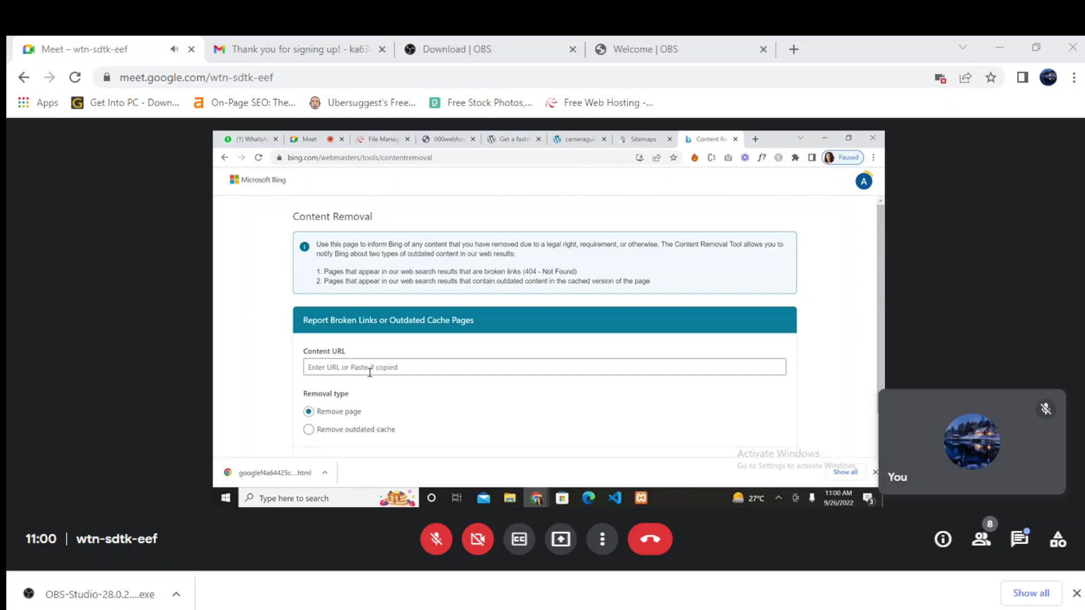
left_click(355, 369)
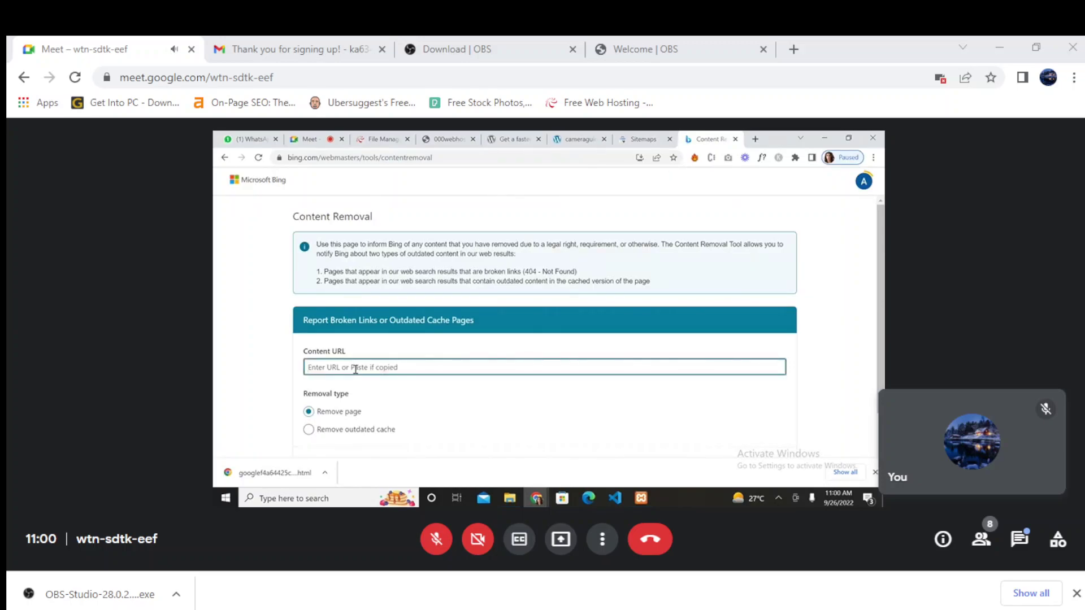
scroll(377, 385, "down", 1)
scroll(377, 385, "up", 1)
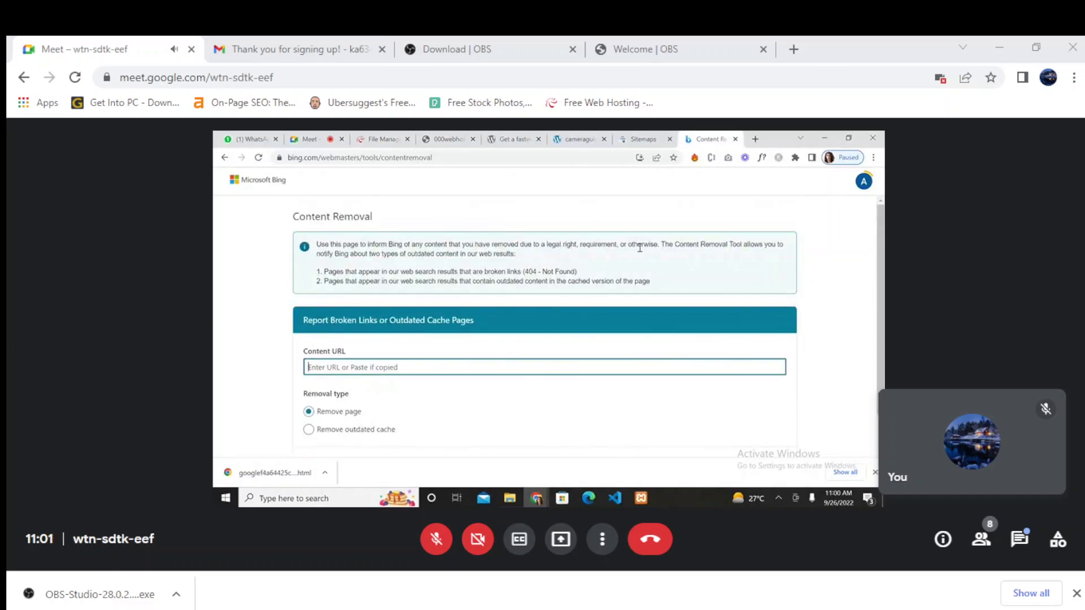
left_click(735, 139)
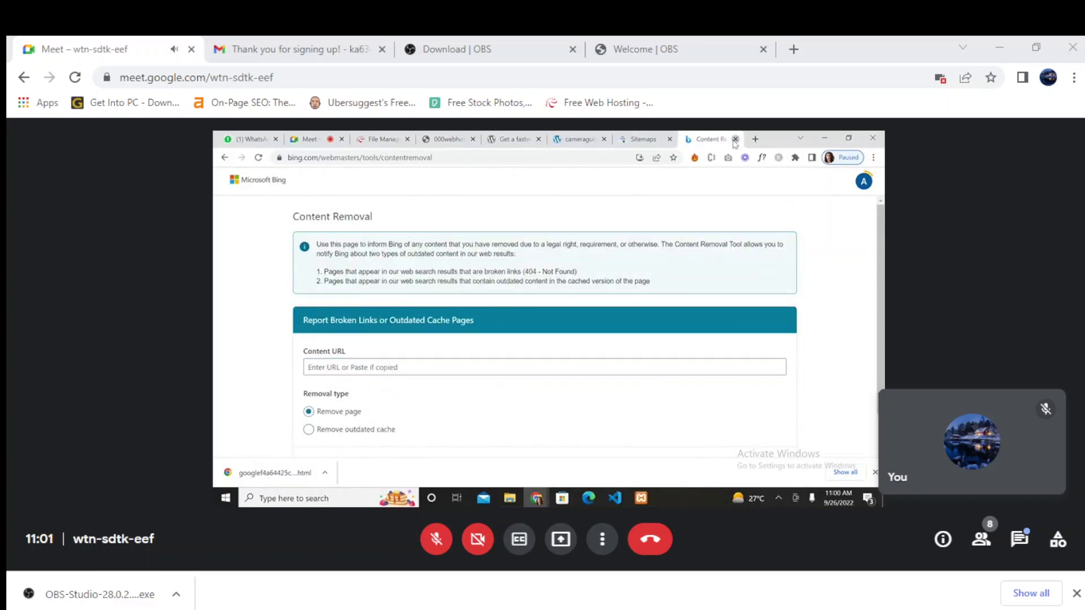
- Close the Sitemaps, cameraguide blog, PHP guide and 000webhost File Manager tabs
middle_click(718, 145)
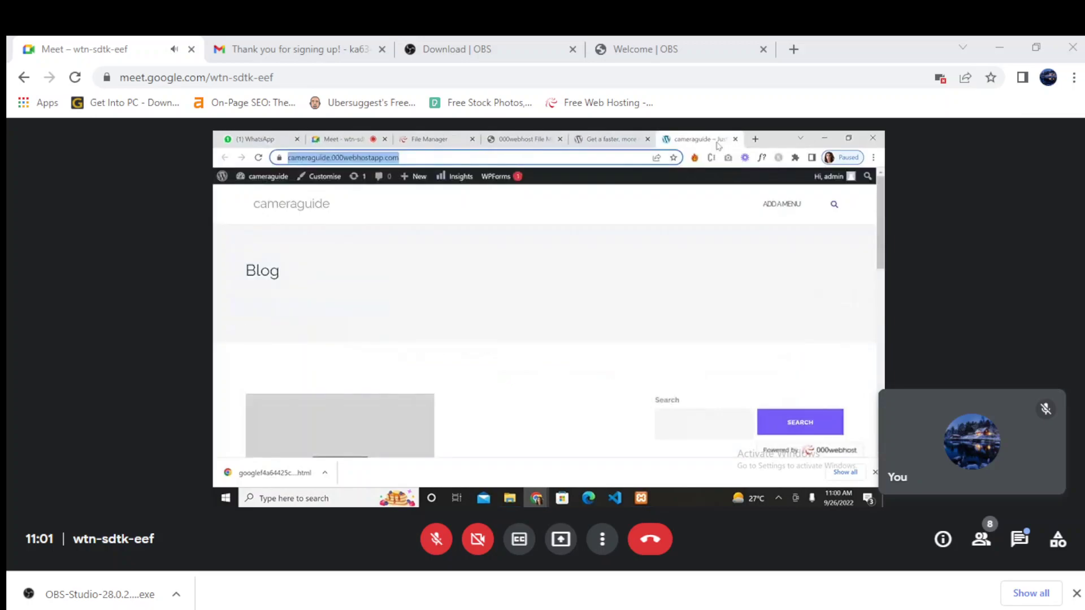
left_click(735, 139)
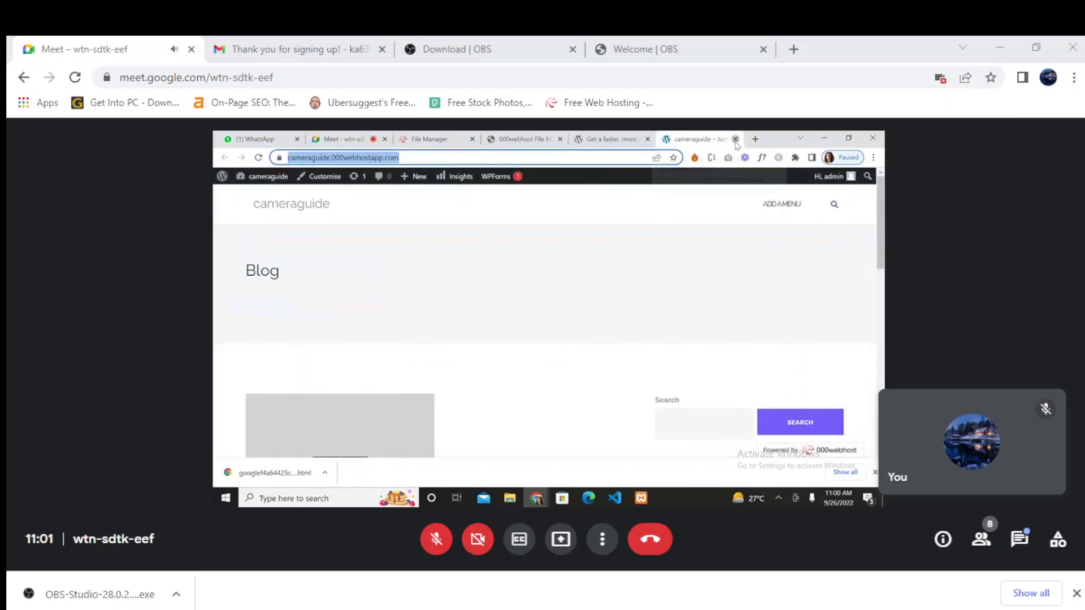
left_click(735, 139)
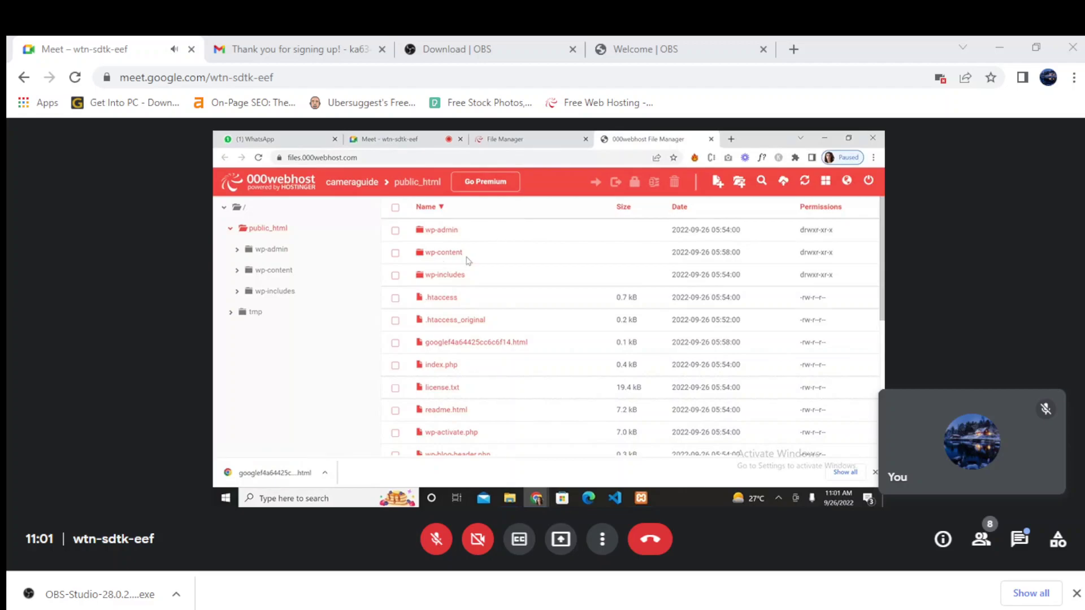
left_click(711, 139)
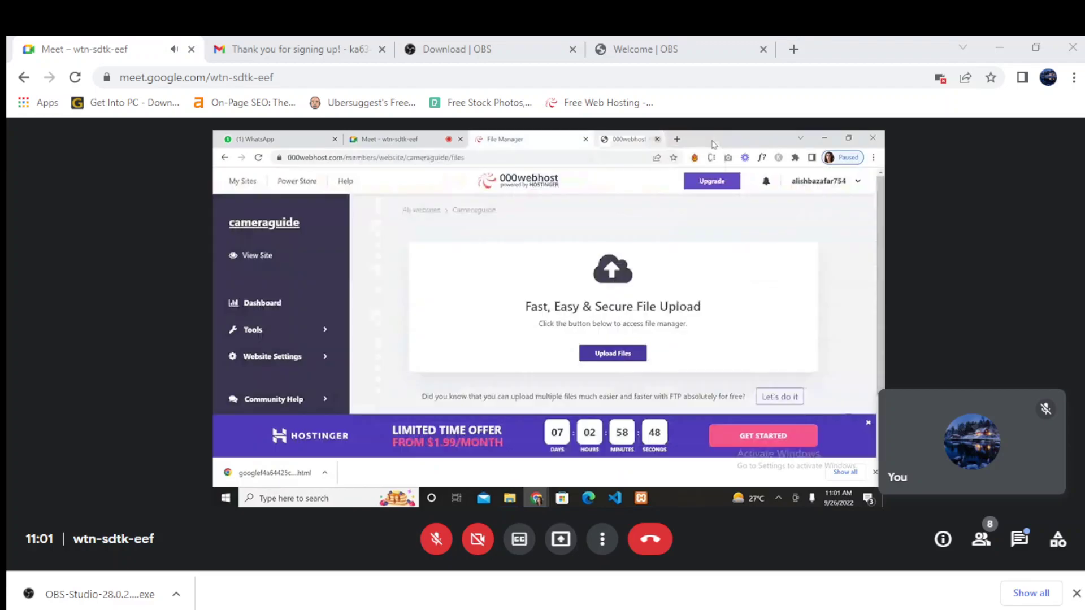
left_click(584, 140)
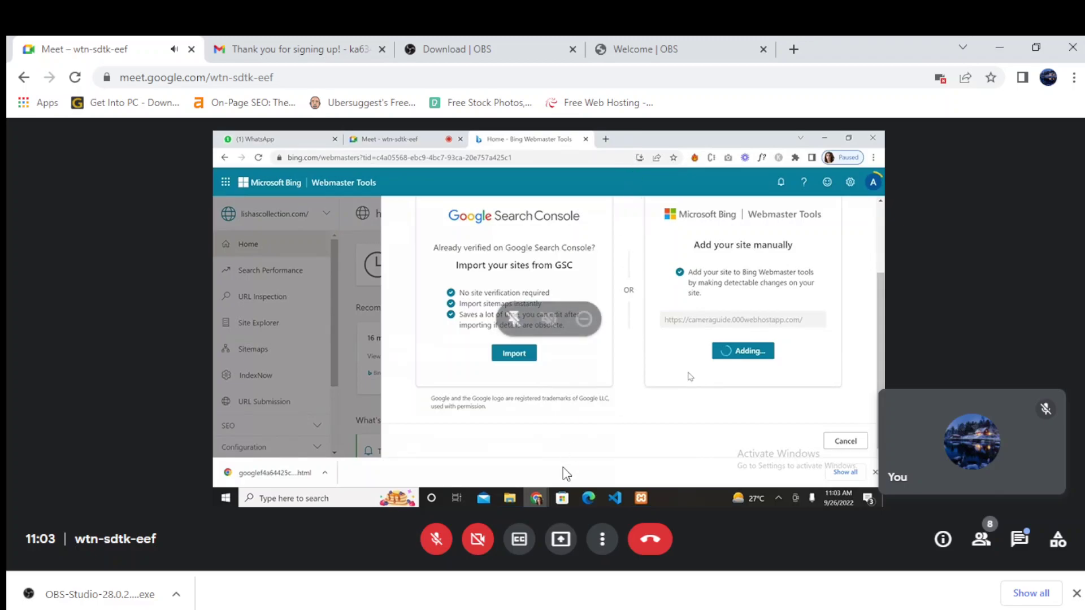
left_click(603, 539)
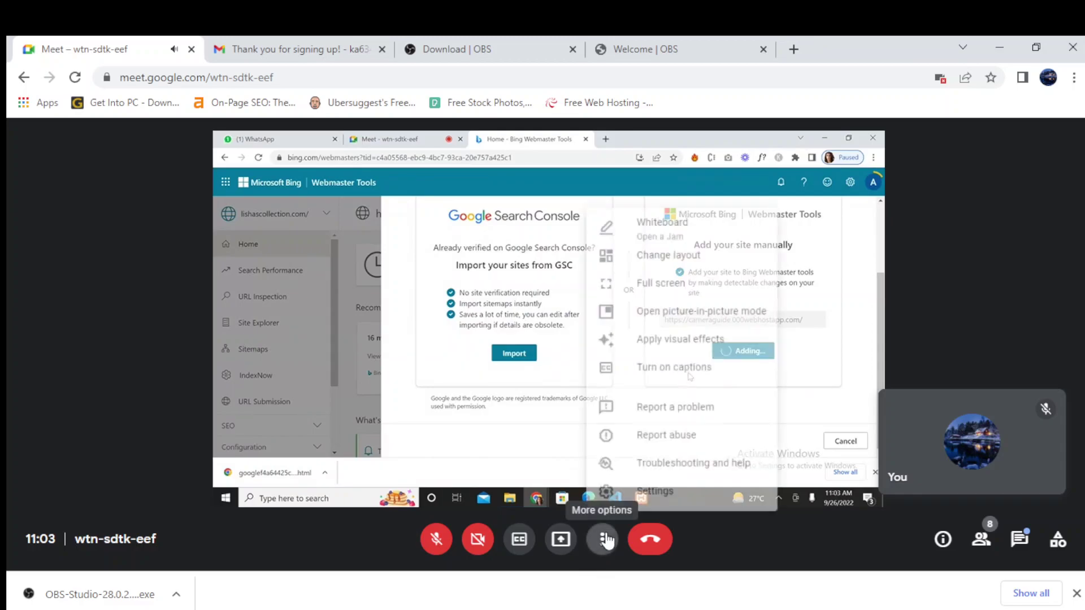
left_click(603, 539)
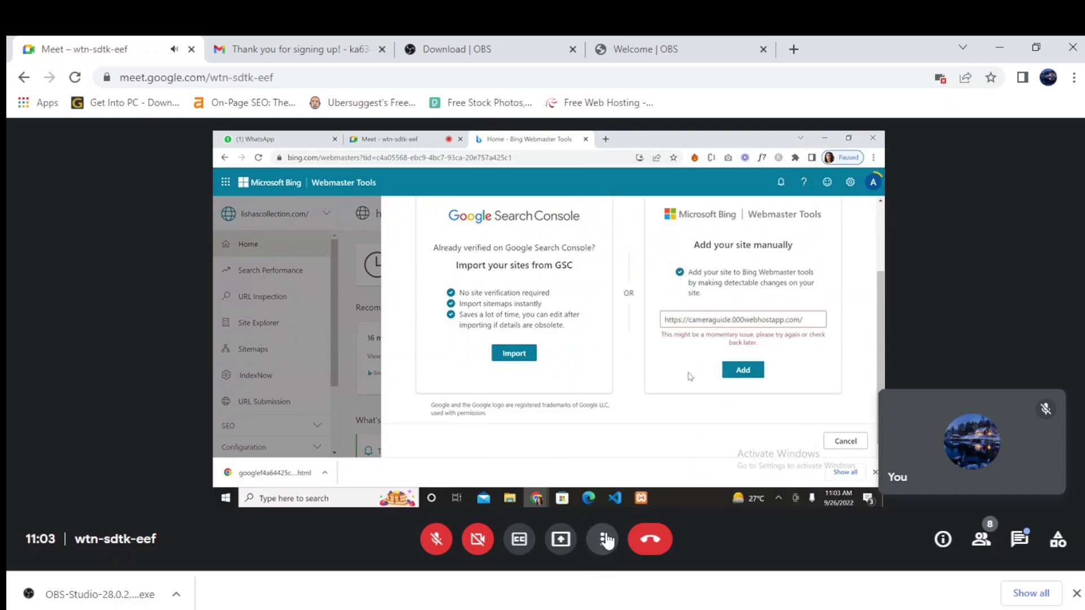